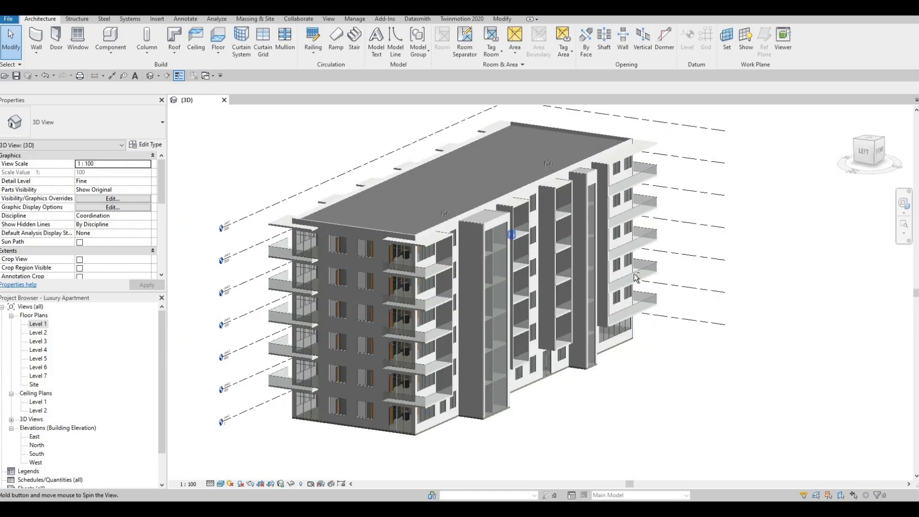
- Examine the apartment building's front and side facades, balconies and stair towers from several angles in the 3D view
shift+middle_drag(634, 279, 662, 227)
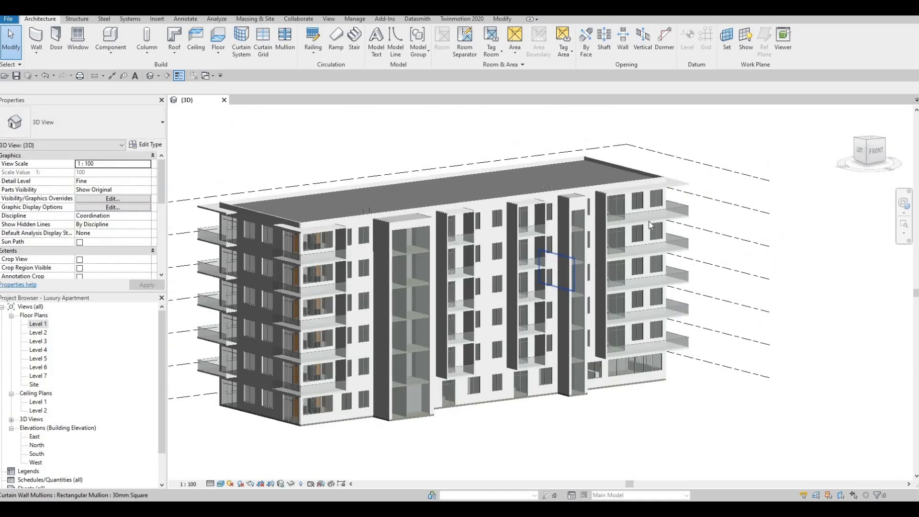
scroll(647, 222, up, 5)
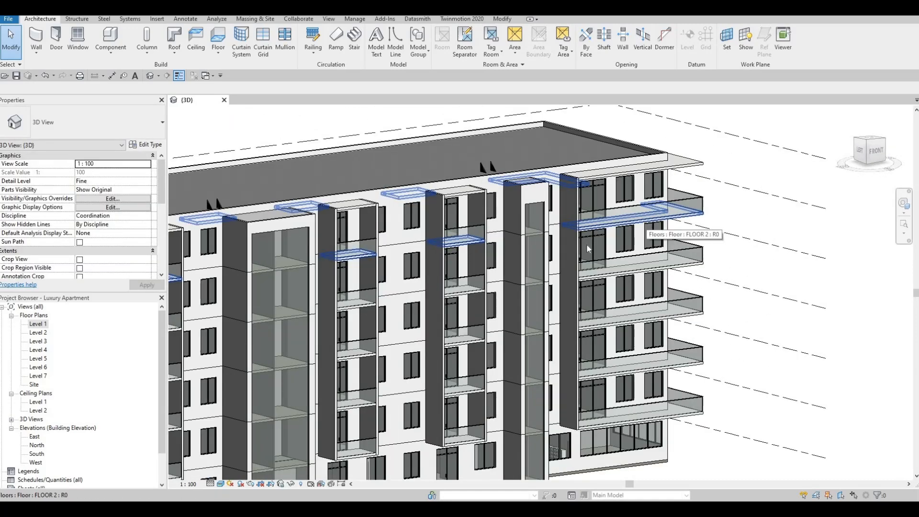
middle_drag(635, 225, 637, 224)
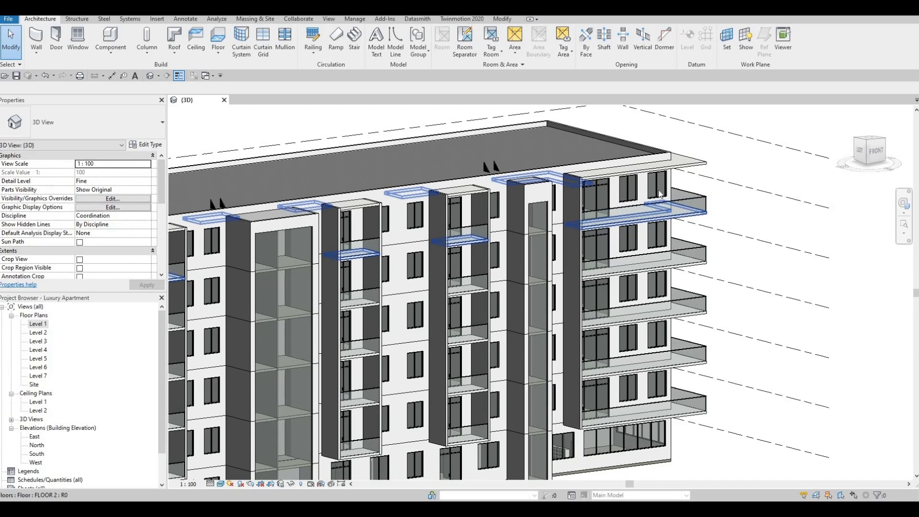
scroll(606, 235, down, 4)
mouse_move(606, 235)
shift+middle_down()
mouse_move(637, 205)
mouse_move(591, 232)
shift+middle_up()
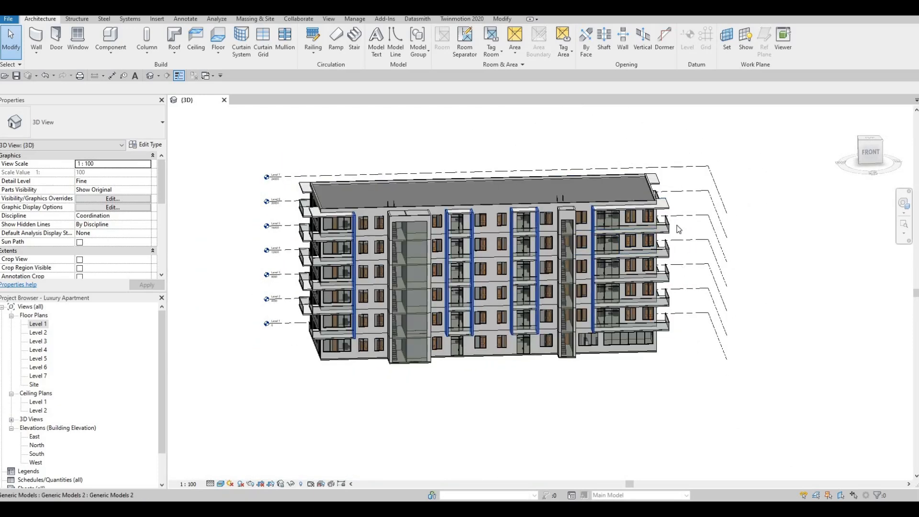
shift+middle_drag(566, 281, 619, 223)
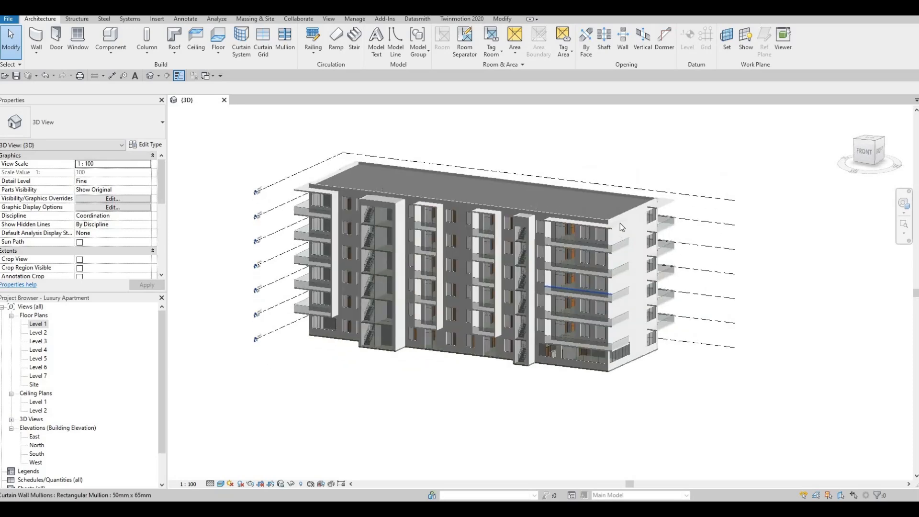
scroll(633, 278, up, 2)
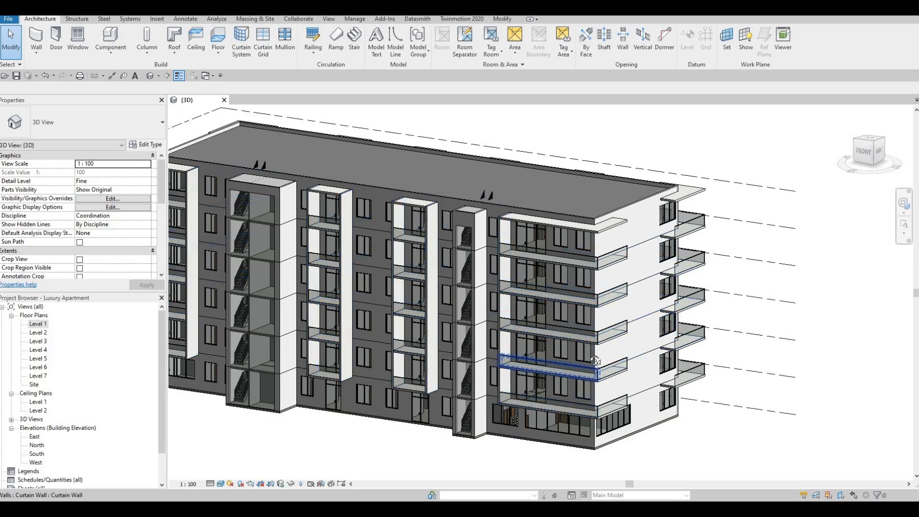
shift+middle_drag(614, 343, 483, 234)
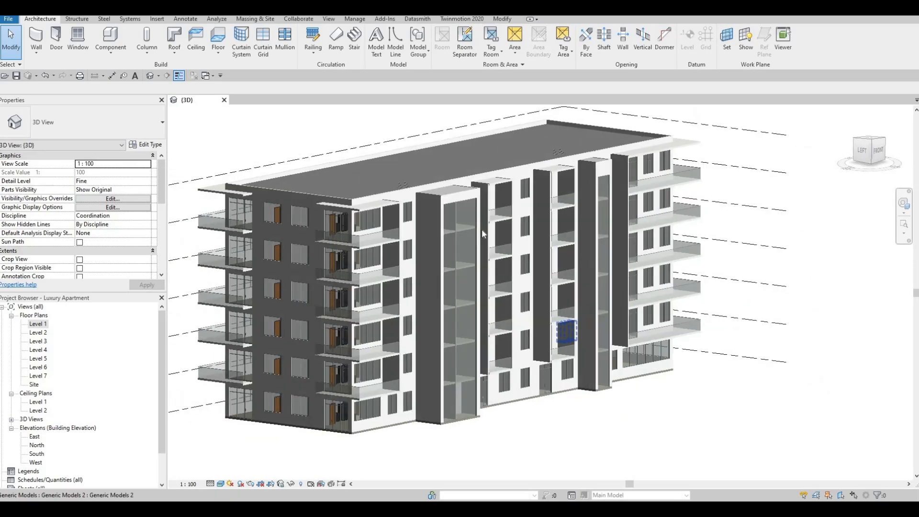
middle_drag(505, 266, 545, 271)
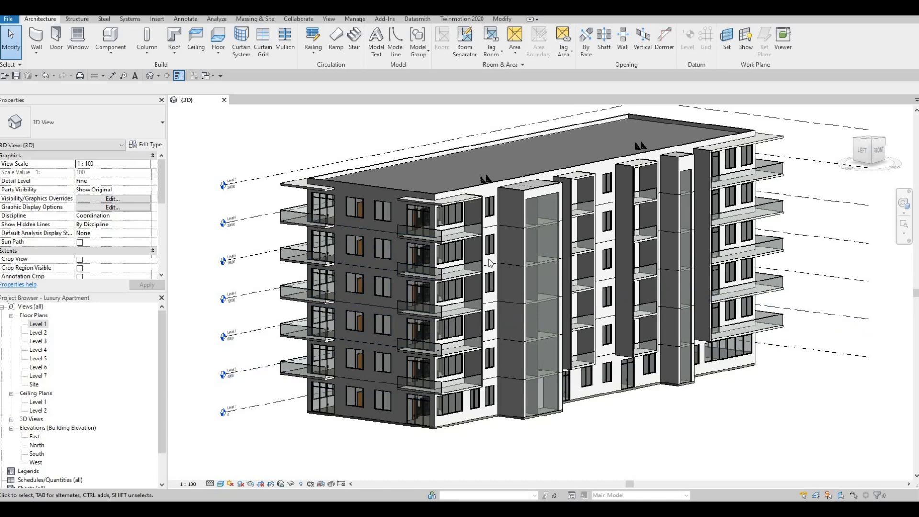
- Open the East building elevation
double_click(33, 437)
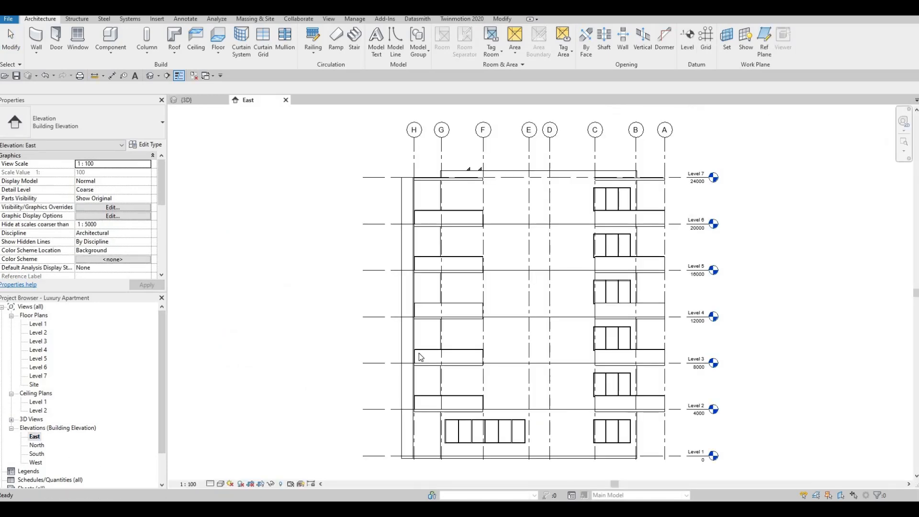
middle_drag(463, 351, 467, 327)
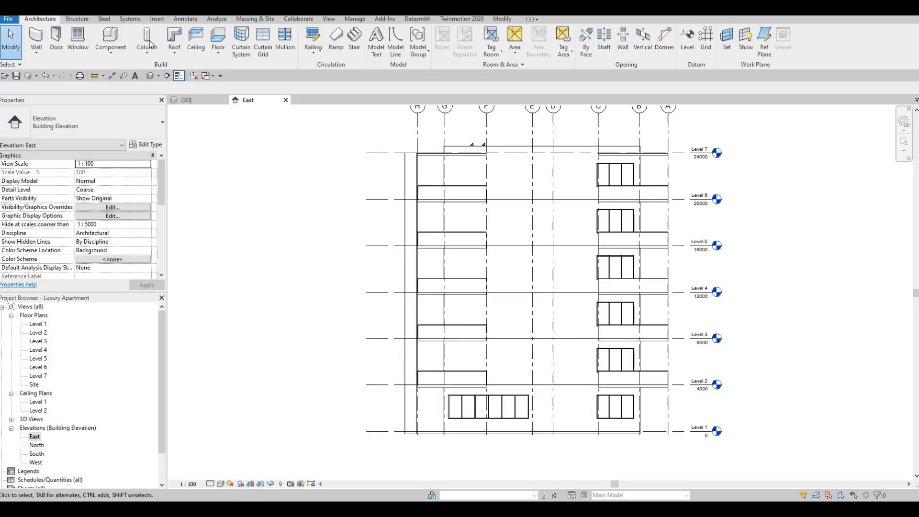
click(110, 50)
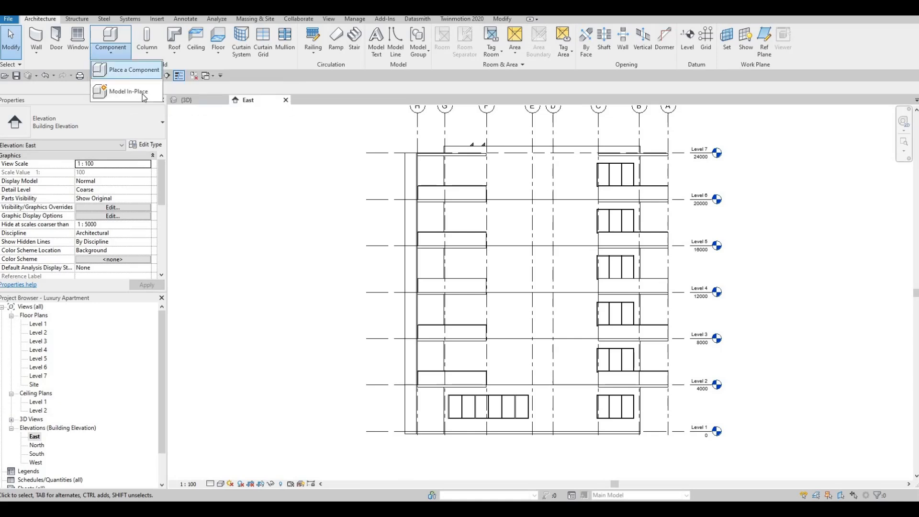
click(146, 92)
scroll(559, 203, down, 4)
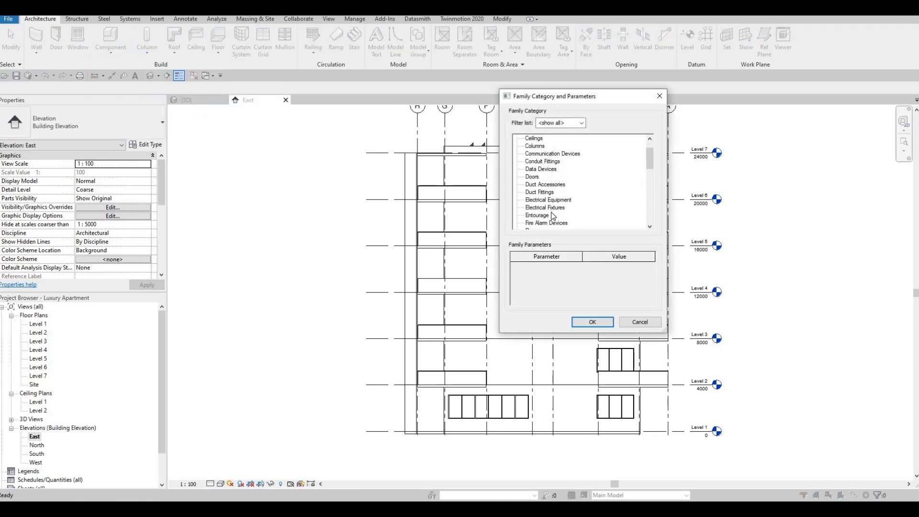
click(592, 320)
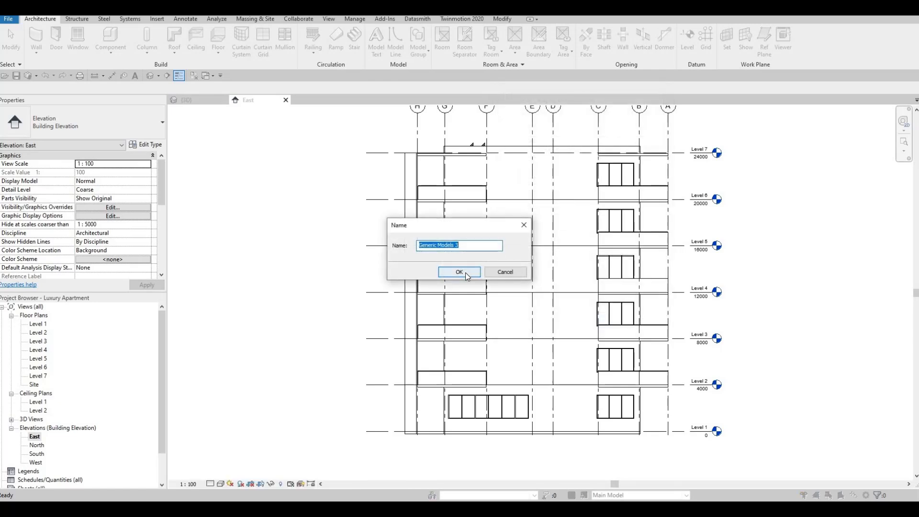
key(Escape)
key(Escape)
key(Escape)
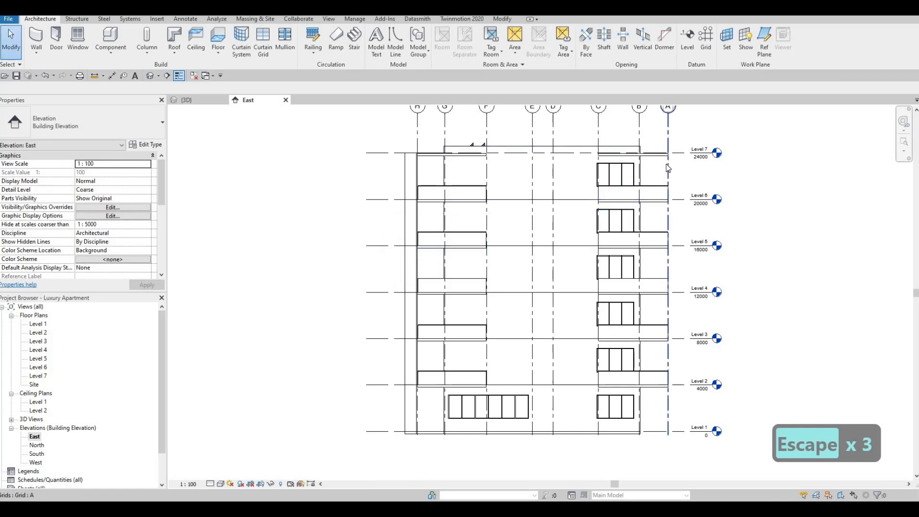
key(Tab)
click(666, 165)
key(Escape)
key(Escape)
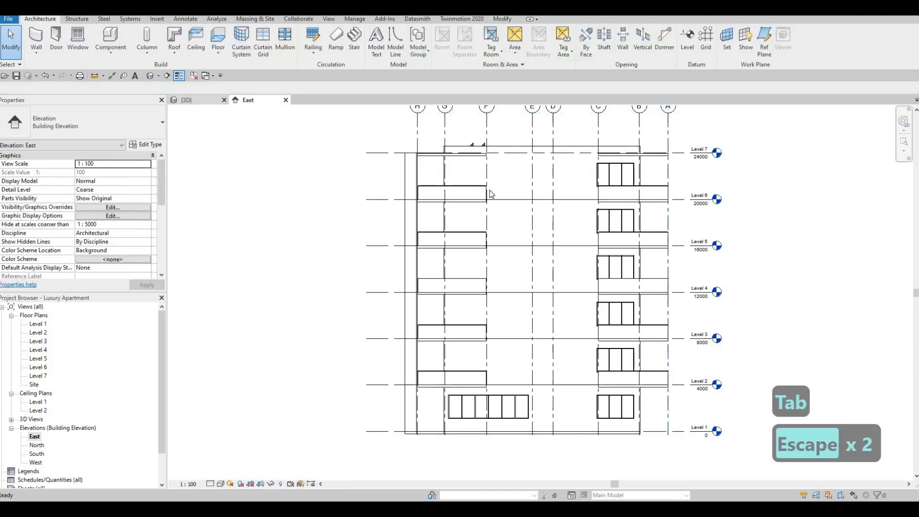
- Edit the facade's existing in-place generic model and start an extrusion on the exterior wall's plane in the East elevation
click(186, 100)
click(473, 217)
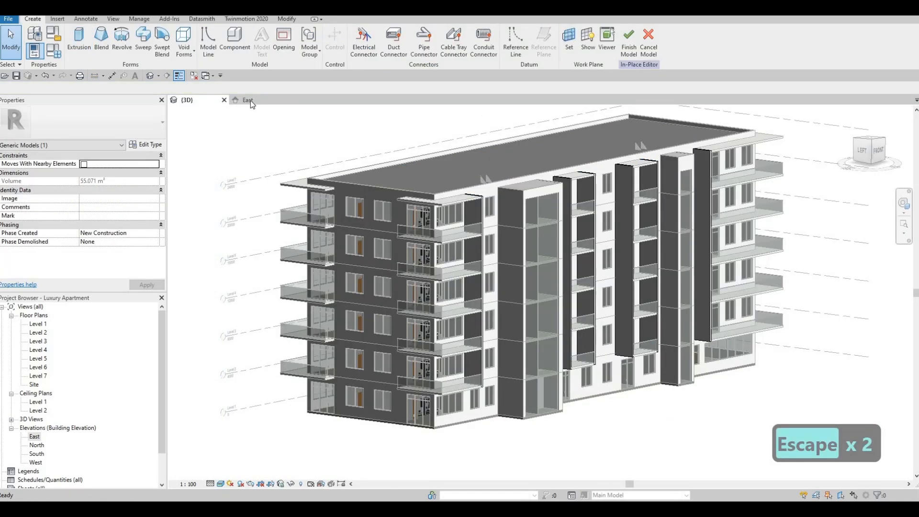
click(249, 100)
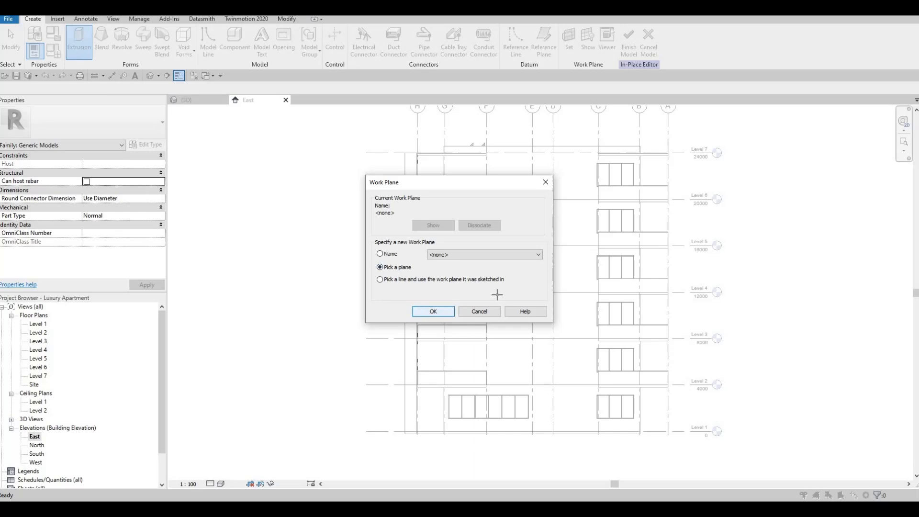
key(Return)
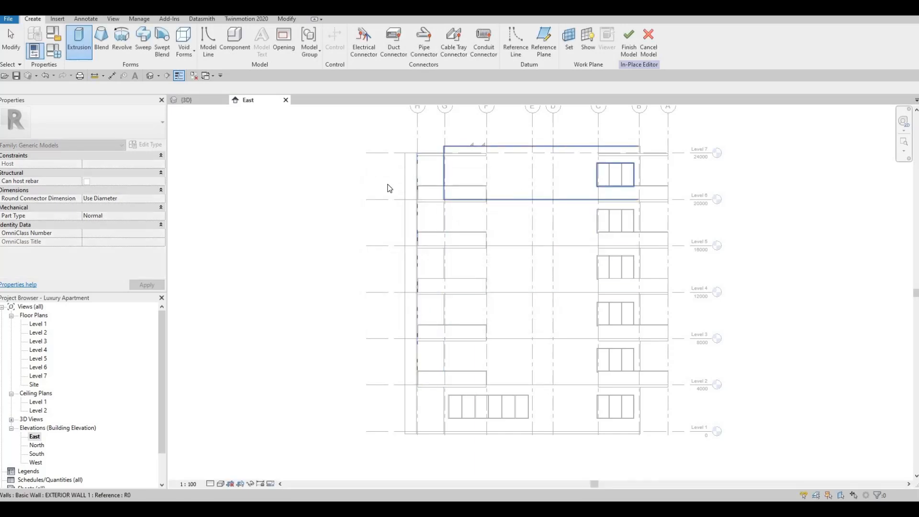
click(390, 188)
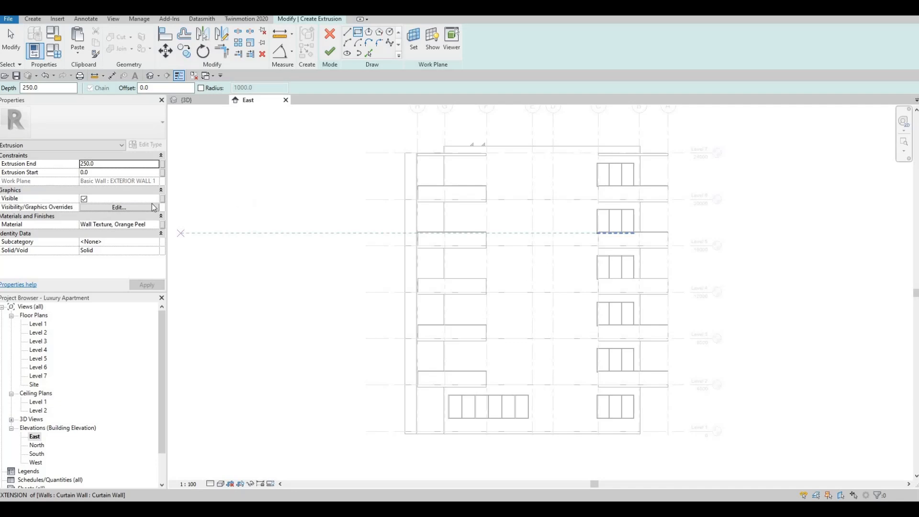
- Sketch a narrow rectangle about 180 mm wide and 20180 mm high at grid F, from Level 7 to the Level 2 balcony's underside
click(358, 33)
scroll(503, 154, up, 5)
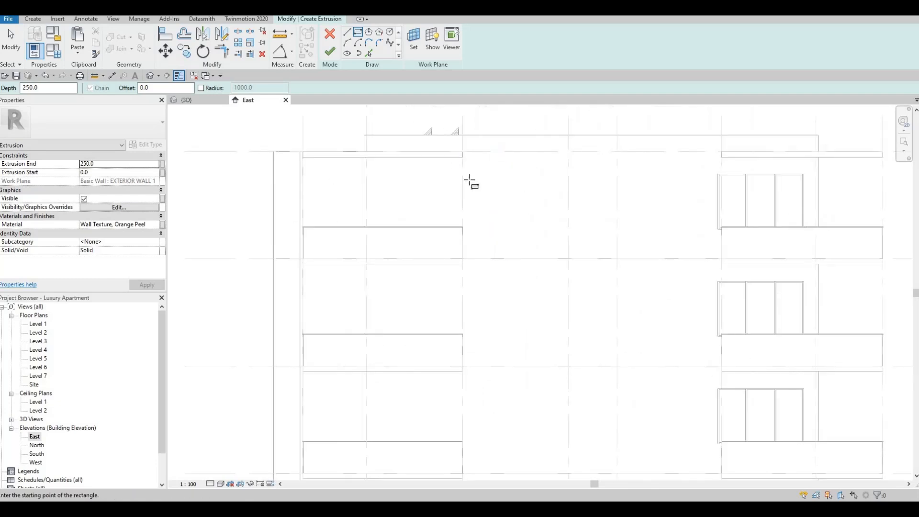
scroll(458, 157, up, 4)
scroll(447, 157, up, 4)
click(447, 157)
scroll(478, 228, down, 3)
scroll(494, 289, down, 5)
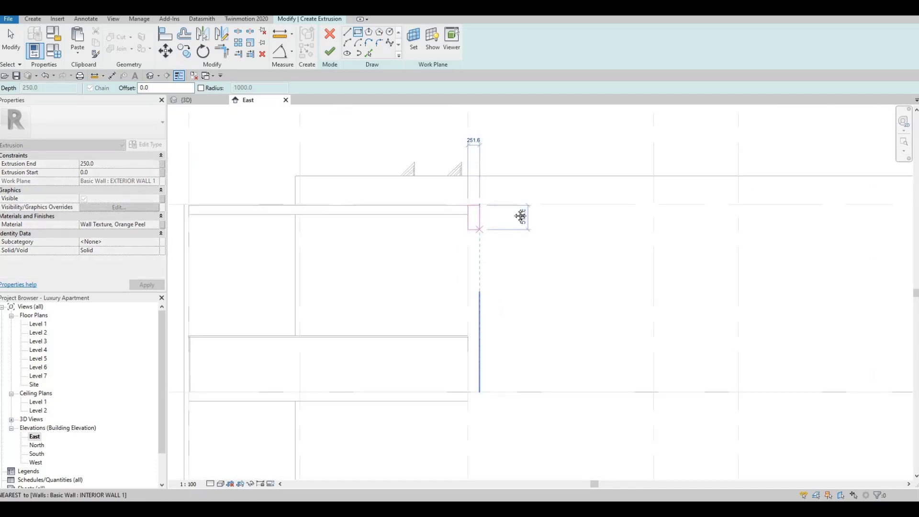
middle_drag(495, 430, 506, 223)
scroll(509, 224, down, 1)
scroll(513, 268, up, 6)
scroll(496, 354, up, 2)
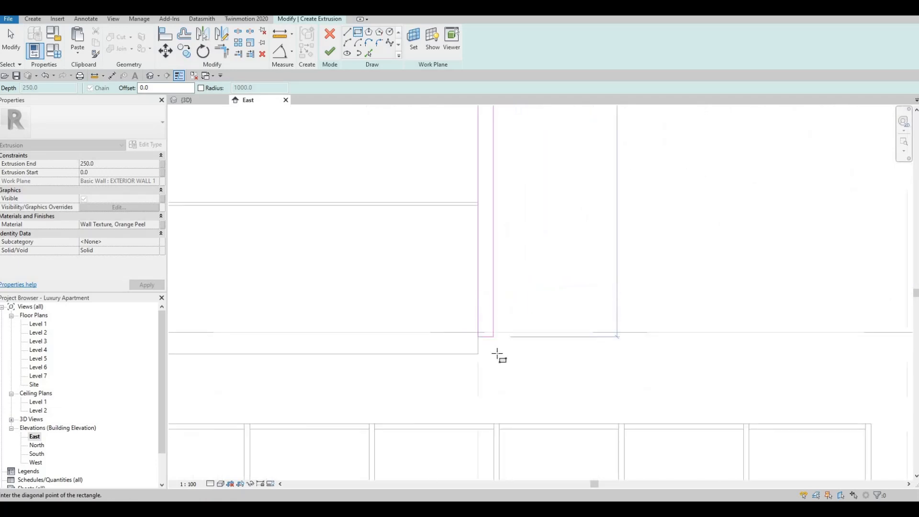
key(Escape)
key(Escape)
key(Escape)
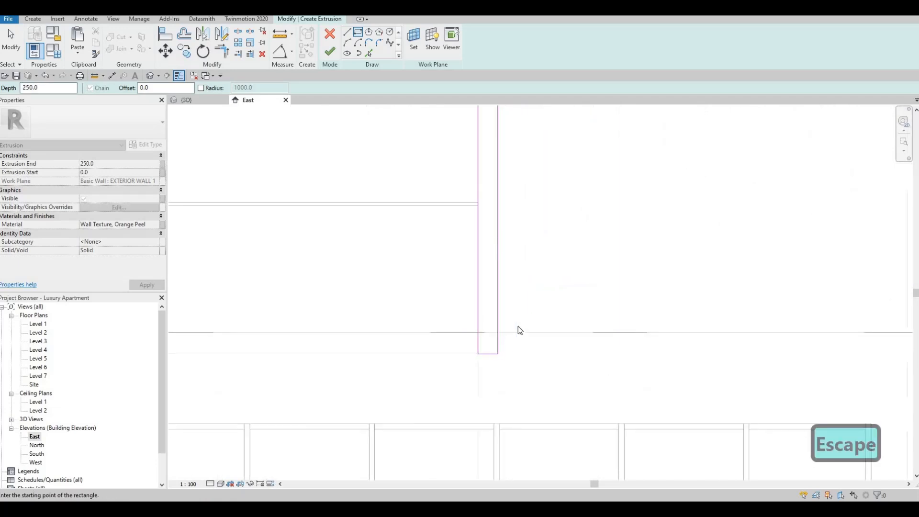
key(a)
key(l)
click(489, 351)
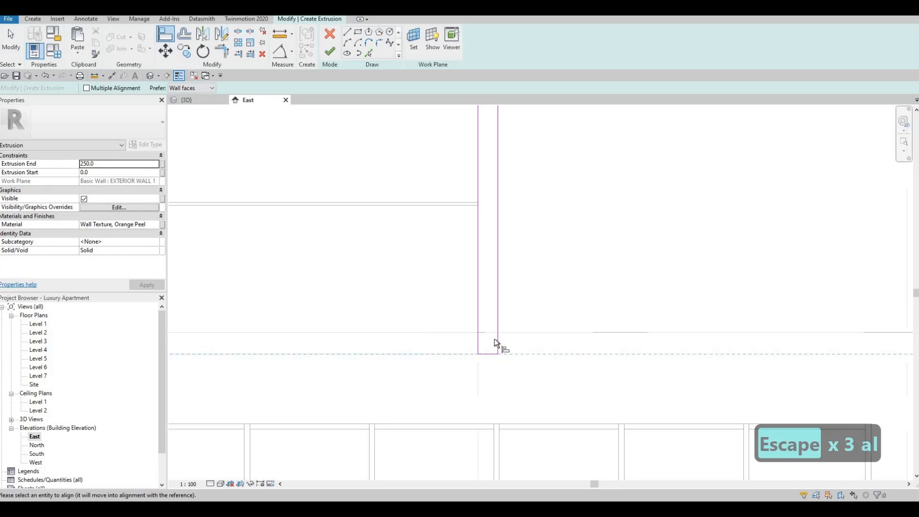
key(Escape)
key(Escape)
- Set the width of the rectangle at grid F to 200 mm
scroll(496, 292, down, 4)
click(496, 299)
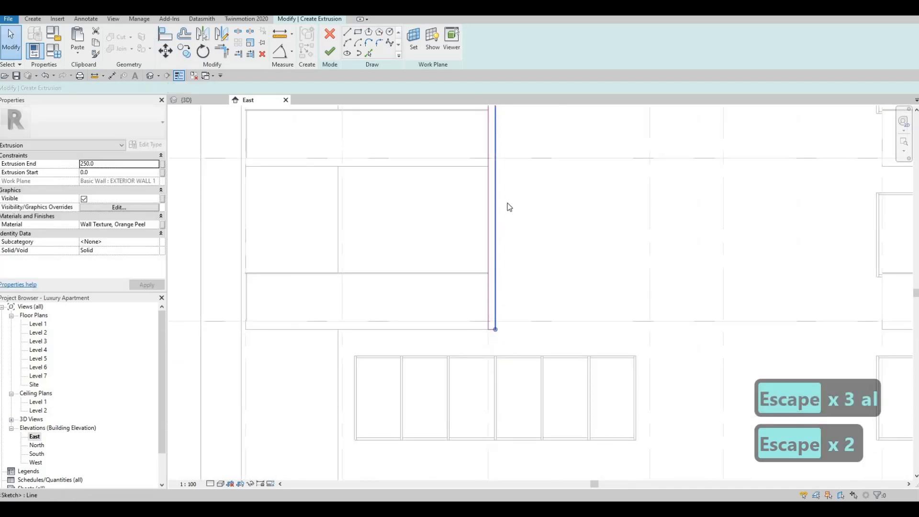
scroll(521, 219, down, 5)
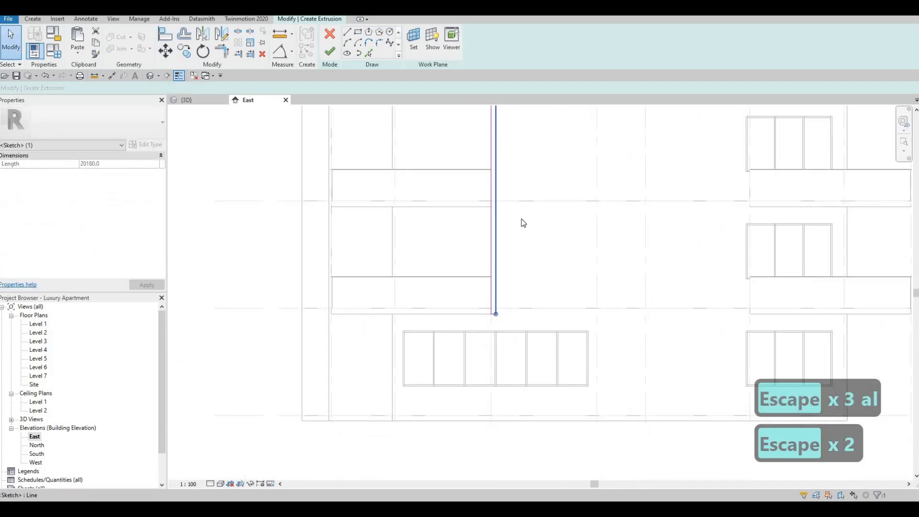
scroll(515, 247, up, 8)
click(504, 250)
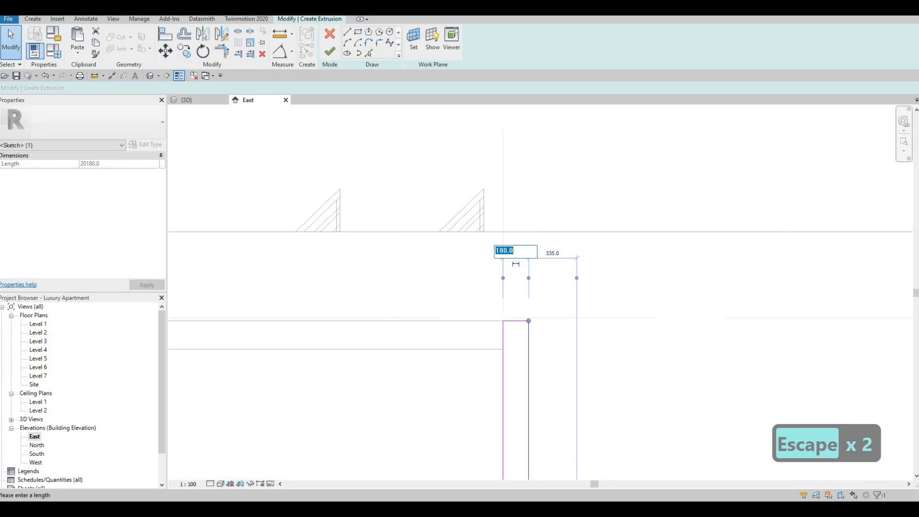
text(200)
key(Return)
key(Escape)
key(Escape)
scroll(521, 256, down, 4)
key(Escape)
- Copy the whole rectangle from its upper corner at Level 7 across to the balconies beside grid C
key(Tab)
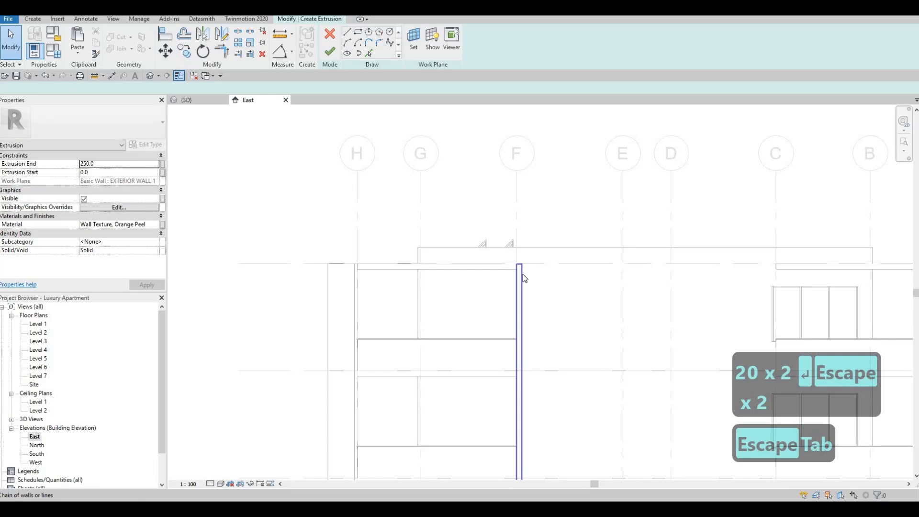
click(524, 277)
key(c)
key(o)
scroll(525, 265, up, 4)
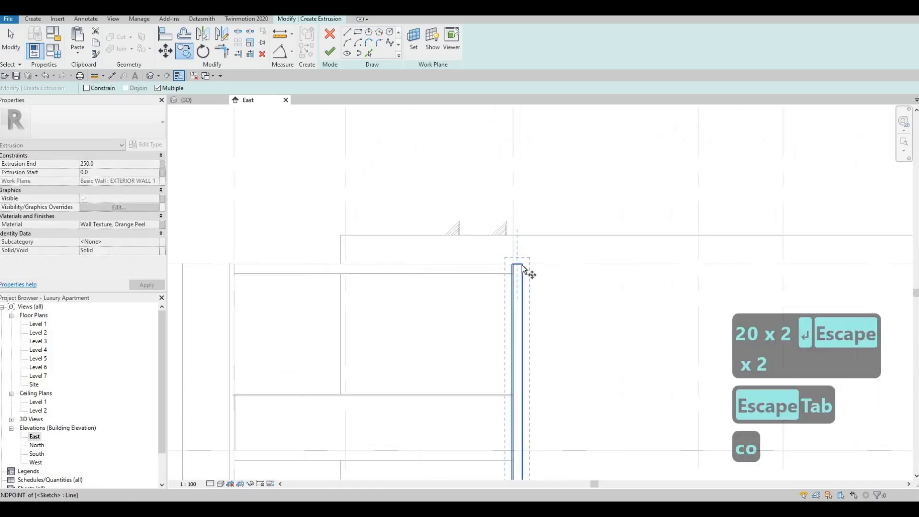
click(523, 265)
scroll(548, 269, down, 1)
scroll(576, 260, down, 5)
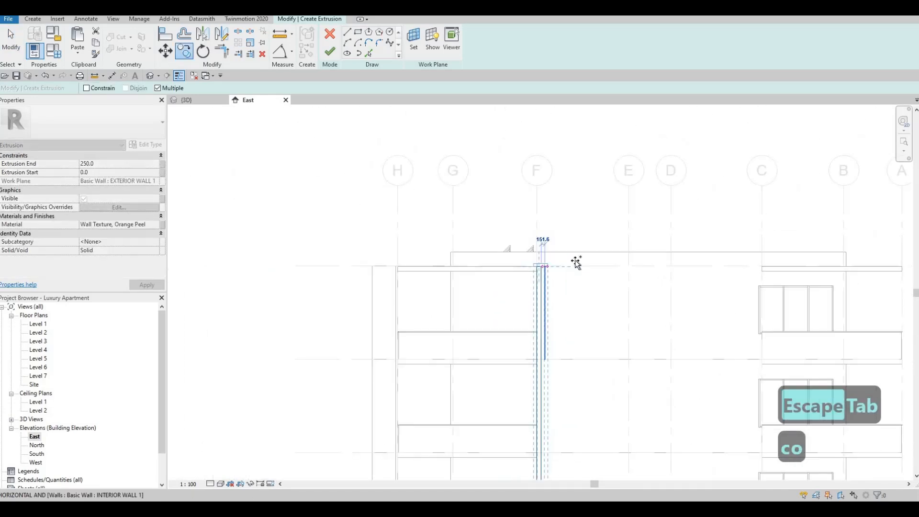
scroll(570, 264, up, 5)
scroll(569, 263, up, 3)
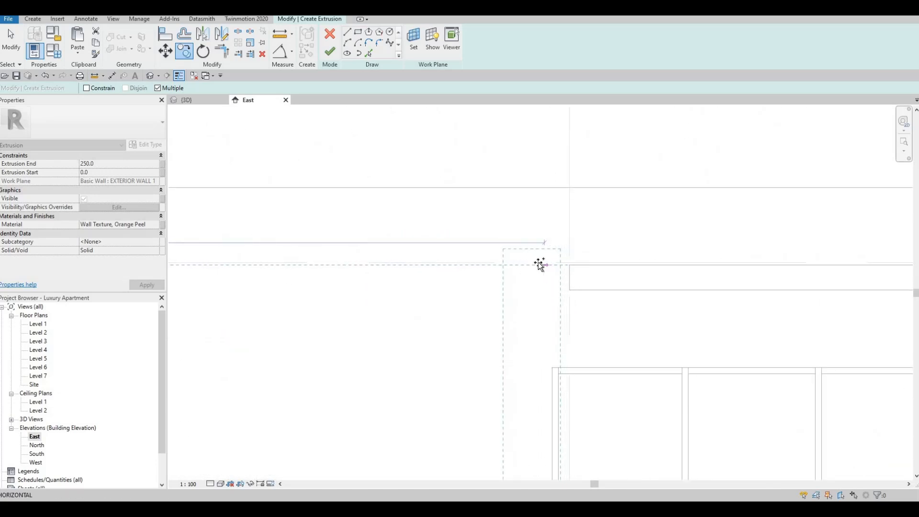
scroll(573, 256, down, 3)
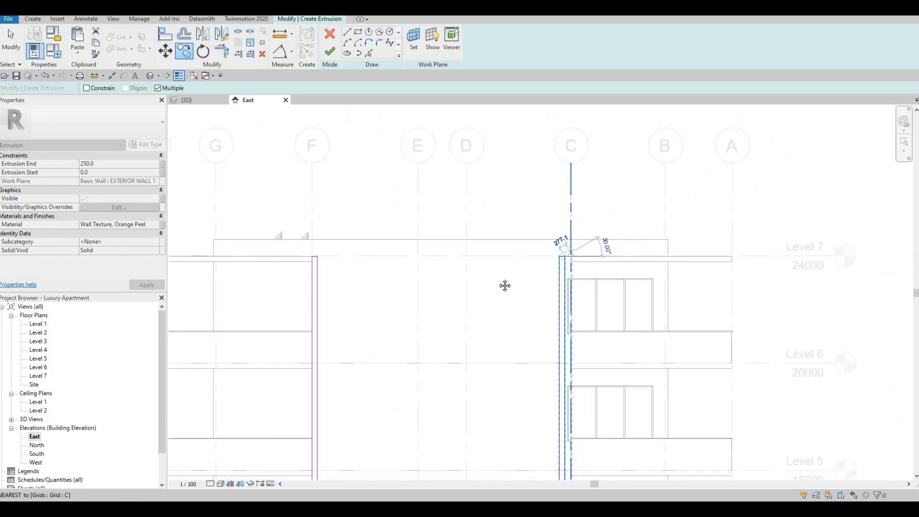
scroll(570, 252, down, 3)
key(Escape)
- Examine how the copied rectangle lines up with the windows and balconies beside grid C down to Level 2
middle_drag(570, 341, 570, 287)
middle_drag(593, 384, 593, 316)
middle_drag(586, 278, 590, 249)
scroll(590, 249, up, 3)
middle_drag(578, 321, 589, 261)
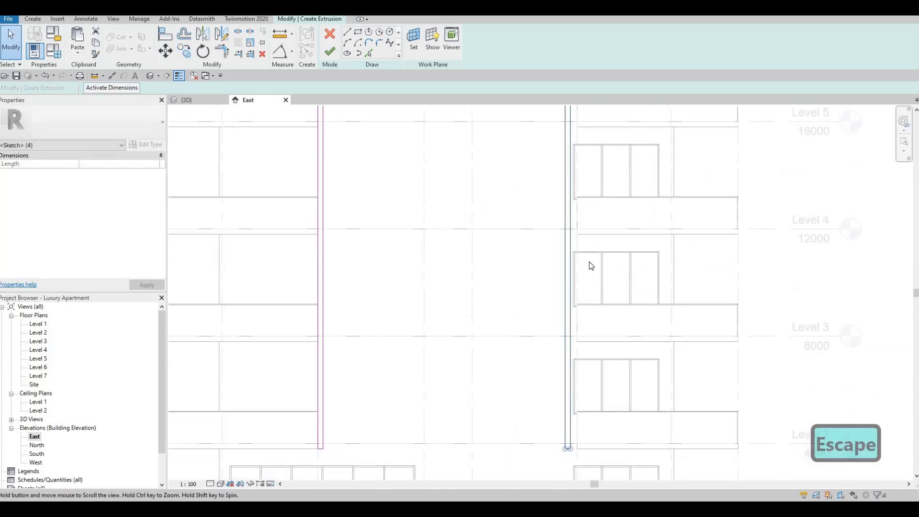
scroll(591, 266, up, 2)
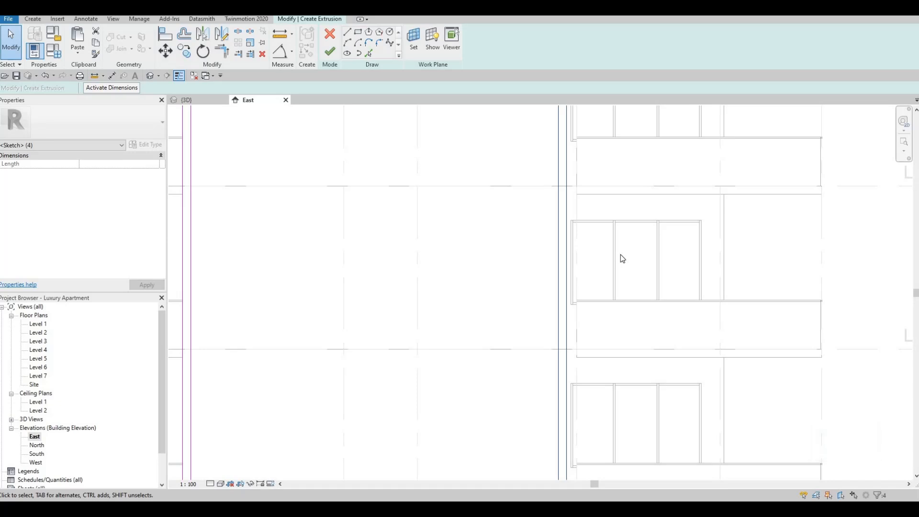
scroll(593, 256, down, 5)
key(Escape)
key(Escape)
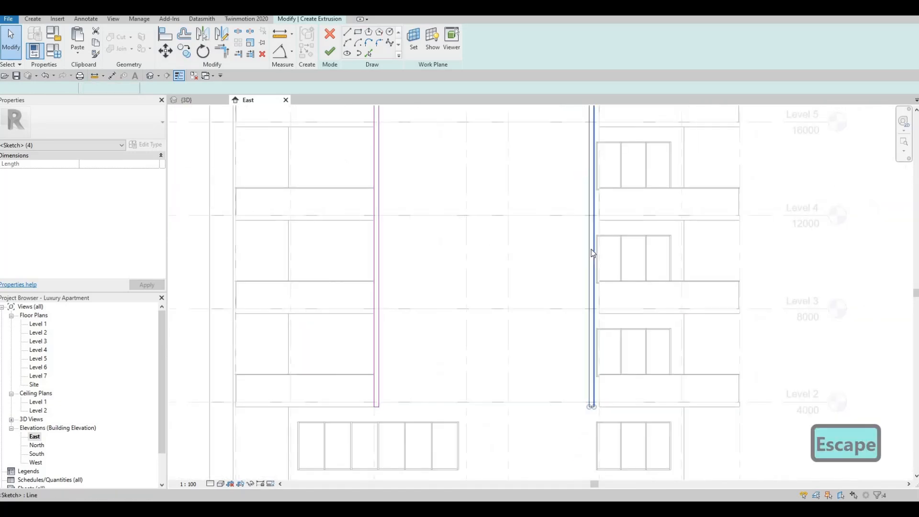
- Nudge the whole copied rectangle beside grid C three steps away from the adjacent windows
click(590, 250)
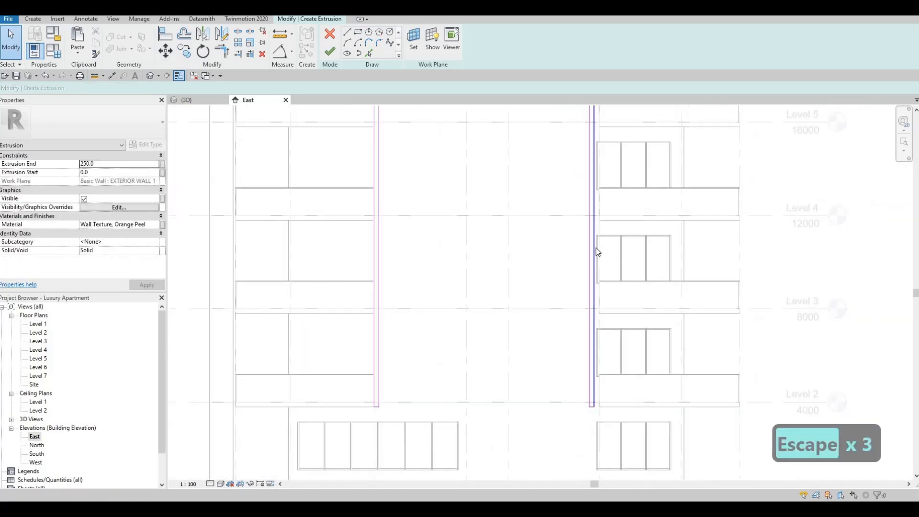
key(Tab)
click(597, 253)
key(Left)
key(Left)
key(Left)
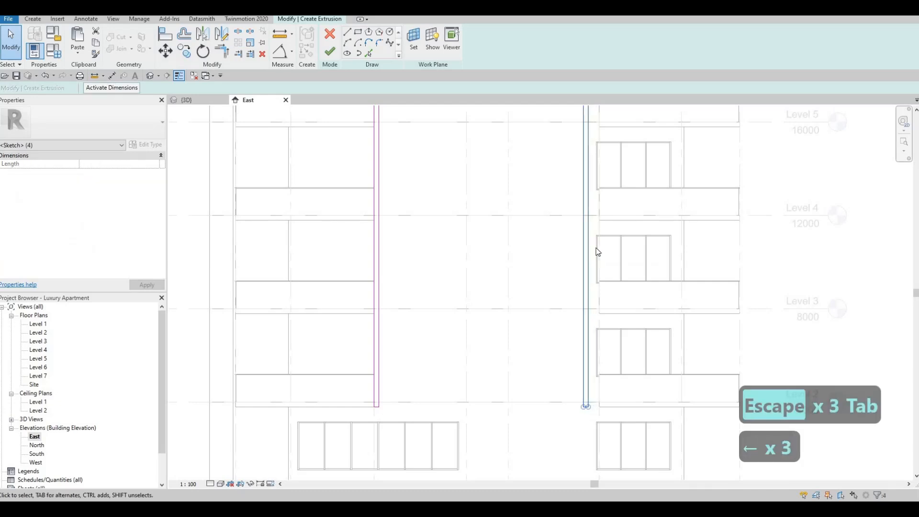
key(Escape)
key(Escape)
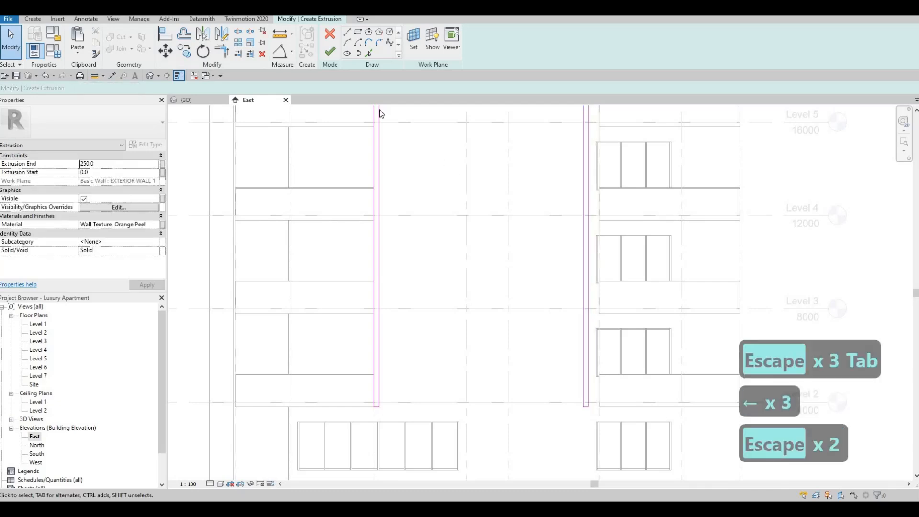
- Finish the extrusion sketch, switch to the 3D view and finish the in-place model
click(330, 53)
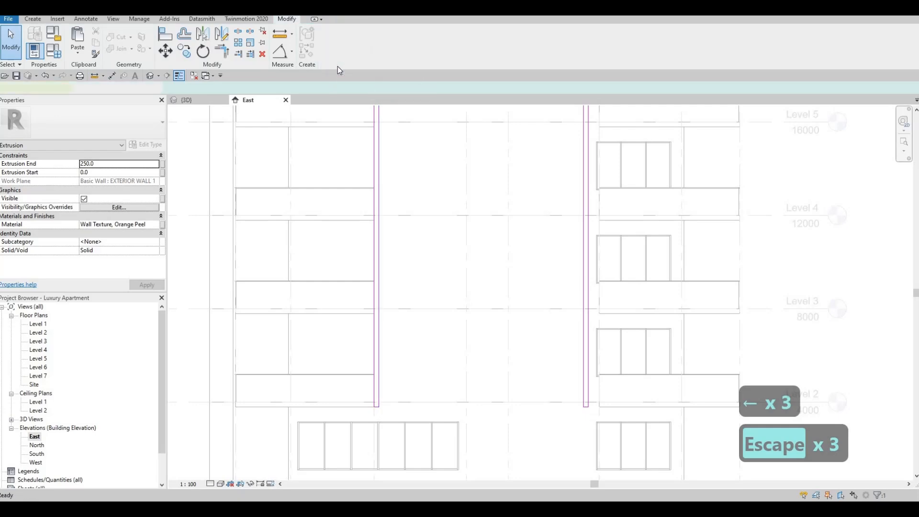
key(ctrl+Tab)
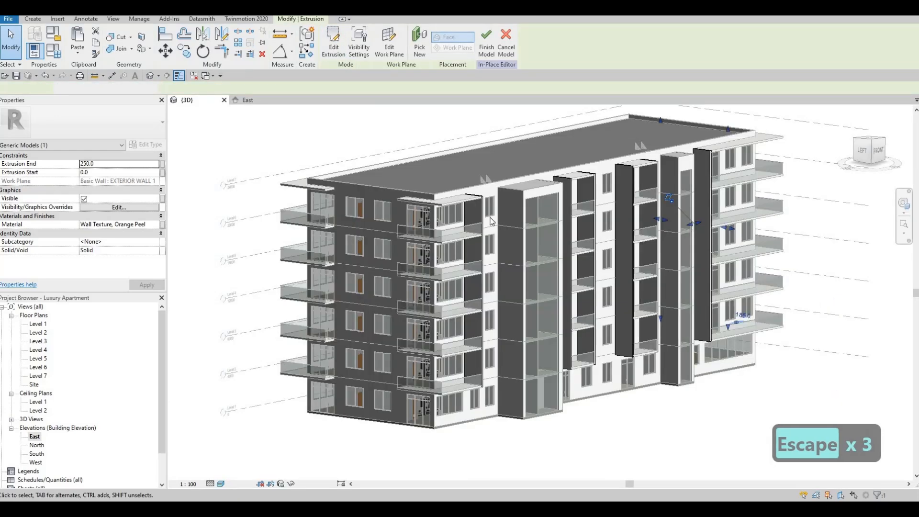
scroll(490, 182, down, 2)
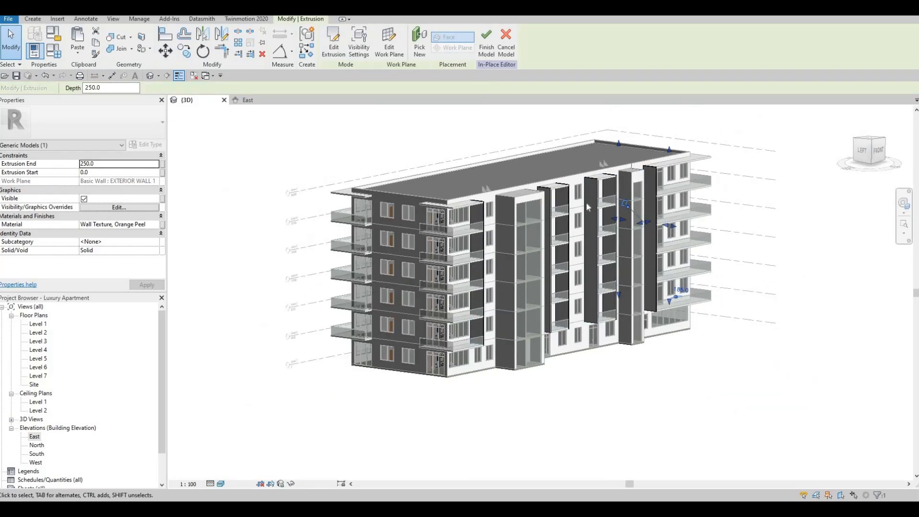
click(487, 43)
- Examine the balconies and roof slabs around the rear and end facades in the 3D view
shift+middle_drag(533, 235, 497, 289)
shift+middle_drag(599, 282, 700, 215)
scroll(700, 214, up, 5)
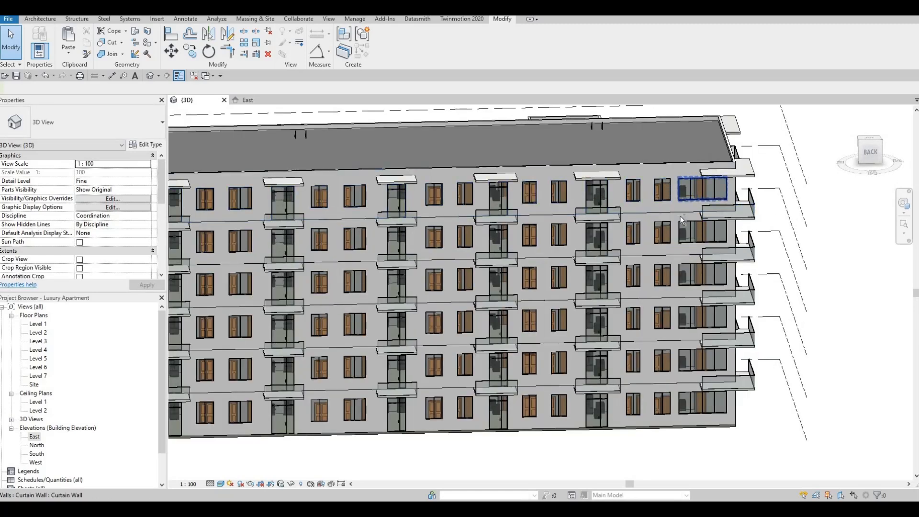
scroll(680, 216, down, 5)
shift+middle_drag(680, 216, 561, 235)
scroll(560, 232, up, 5)
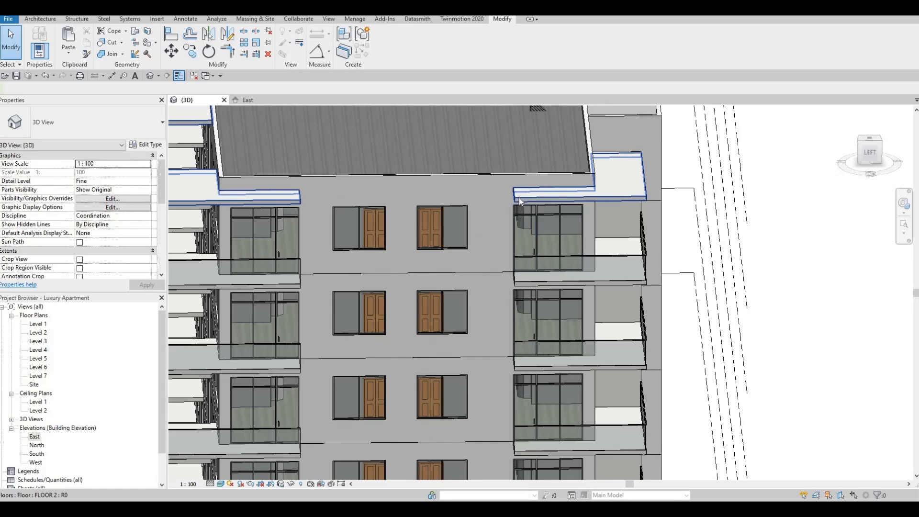
scroll(518, 197, down, 1)
scroll(492, 252, down, 1)
scroll(498, 225, down, 1)
shift+middle_drag(589, 277, 662, 280)
shift+middle_drag(484, 230, 443, 207)
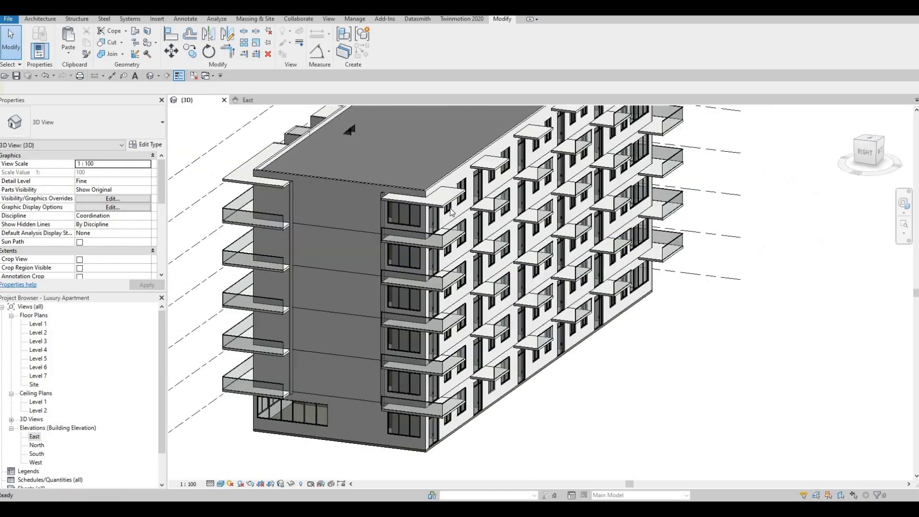
- Delete the FLOOR 2 slabs on Level 7 and Level 6, keeping the glass balcony railings
key(Escape)
click(439, 203)
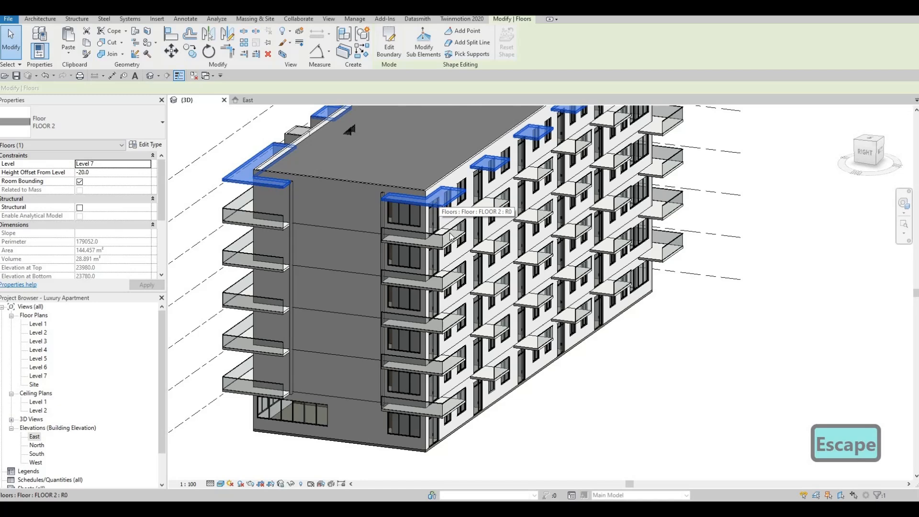
key(Delete)
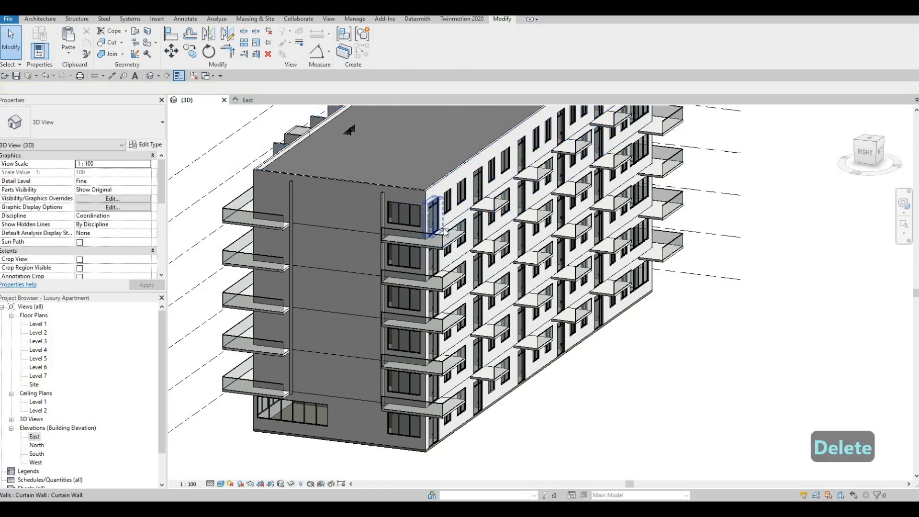
scroll(444, 231, up, 5)
click(442, 246)
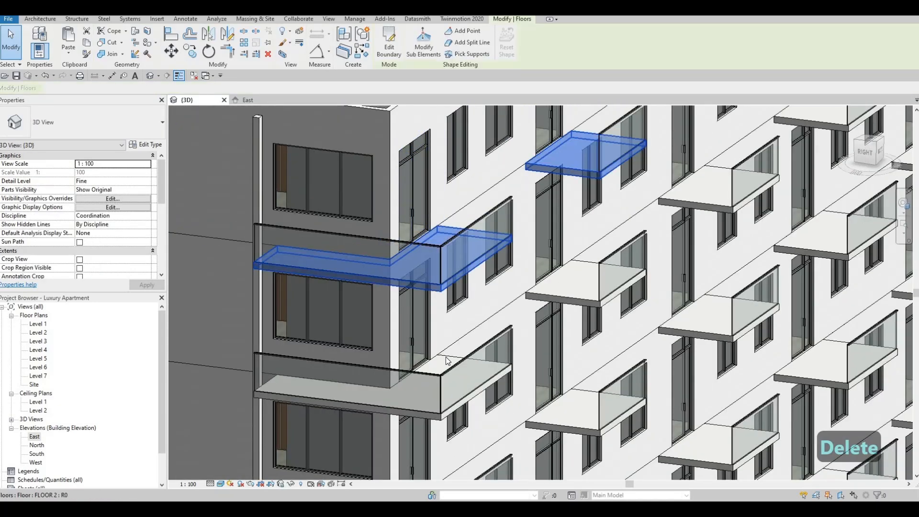
key(Delete)
key(Delete)
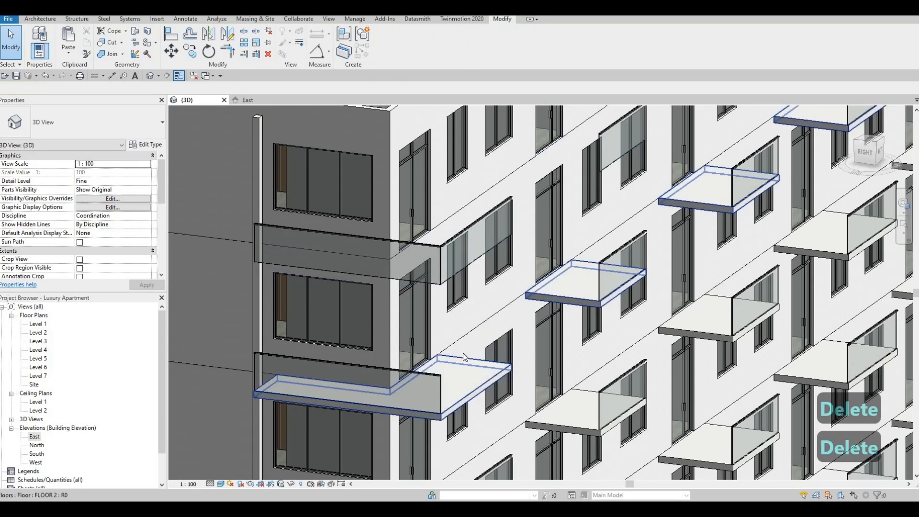
key(ctrl+z)
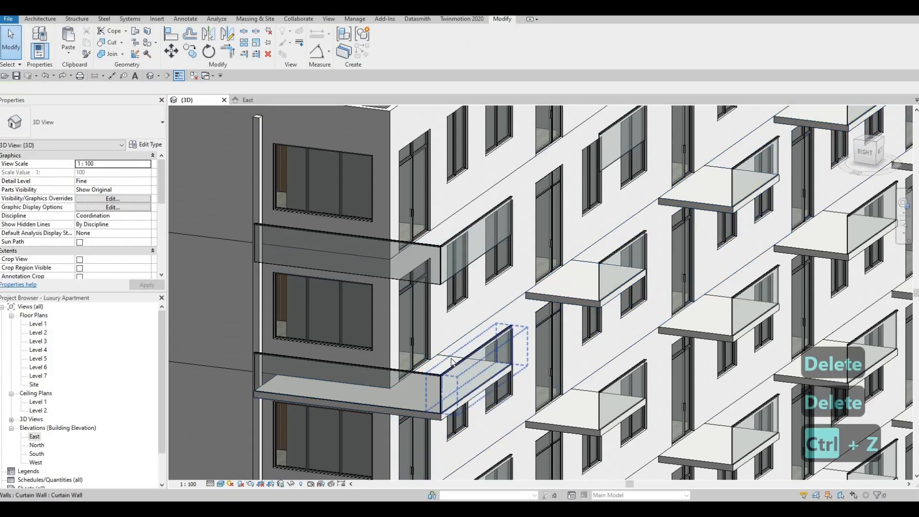
- Delete the FLOOR 2 balcony slabs on Level 5, Level 4 and Level 3
click(485, 388)
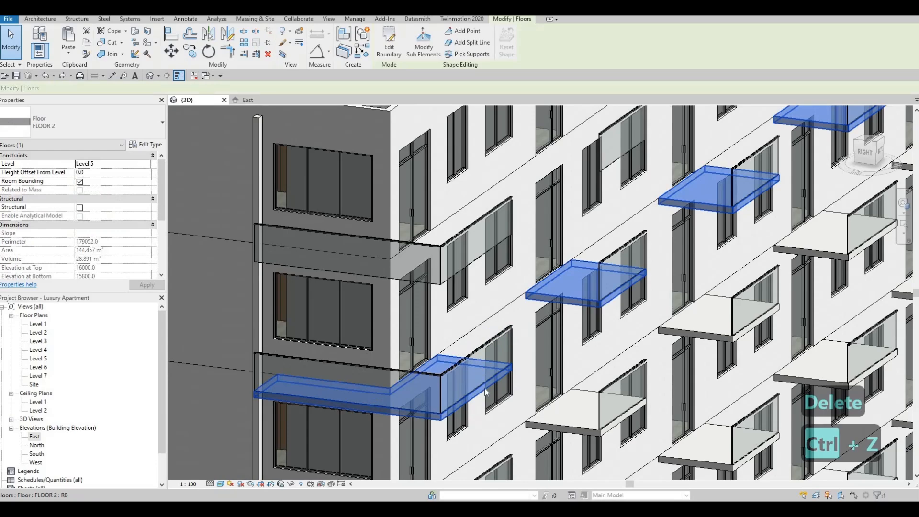
scroll(507, 287, down, 3)
key(Delete)
scroll(466, 339, up, 4)
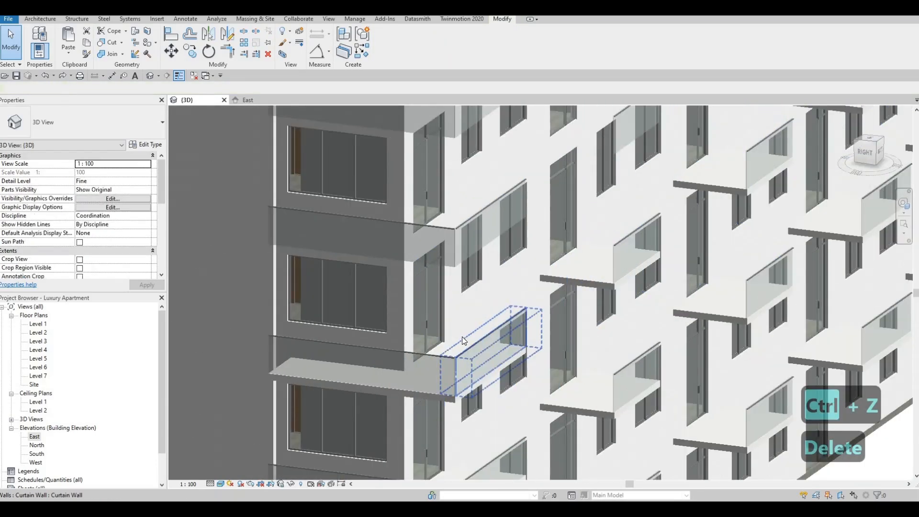
click(462, 366)
key(Delete)
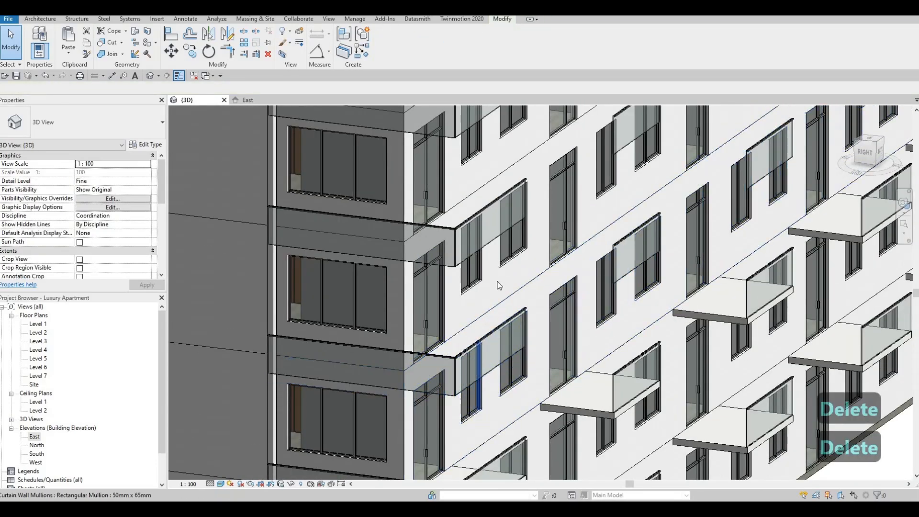
scroll(479, 325, down, 2)
click(458, 314)
key(Delete)
- Open the boundary of the Level 2 balcony slab for editing in the Level 2 floor plan
scroll(443, 347, down, 2)
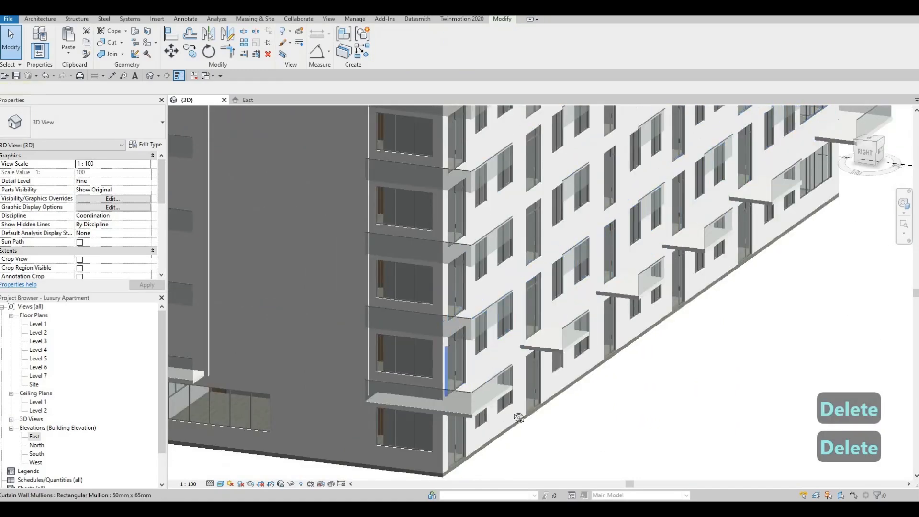
shift+middle_drag(603, 400, 550, 432)
click(599, 437)
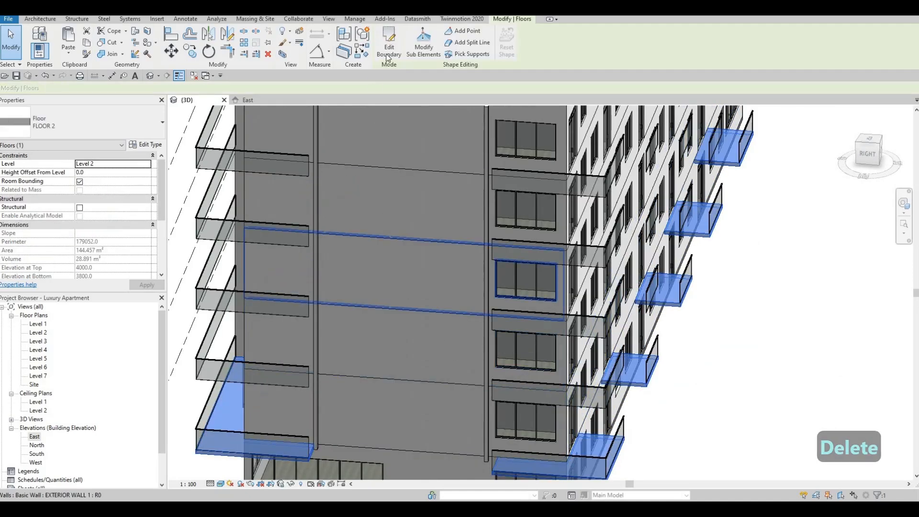
click(388, 52)
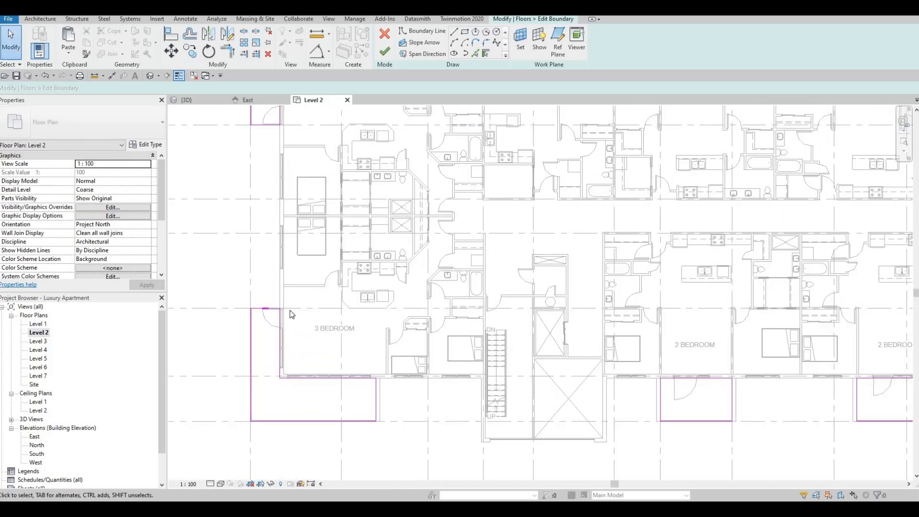
- Align the corner balcony's boundary line at grid C with the near face of the new vertical facade element
scroll(318, 307, down, 6)
scroll(602, 195, up, 4)
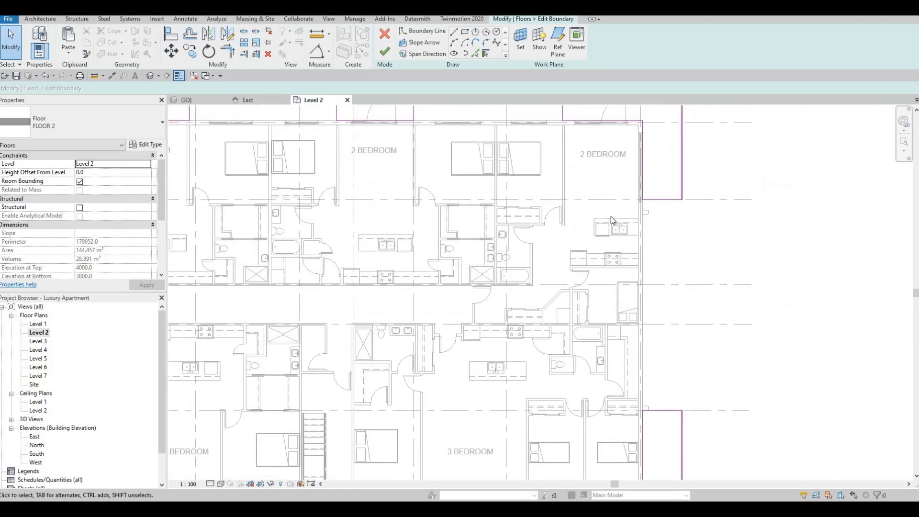
scroll(610, 217, up, 2)
click(643, 208)
scroll(642, 213, up, 2)
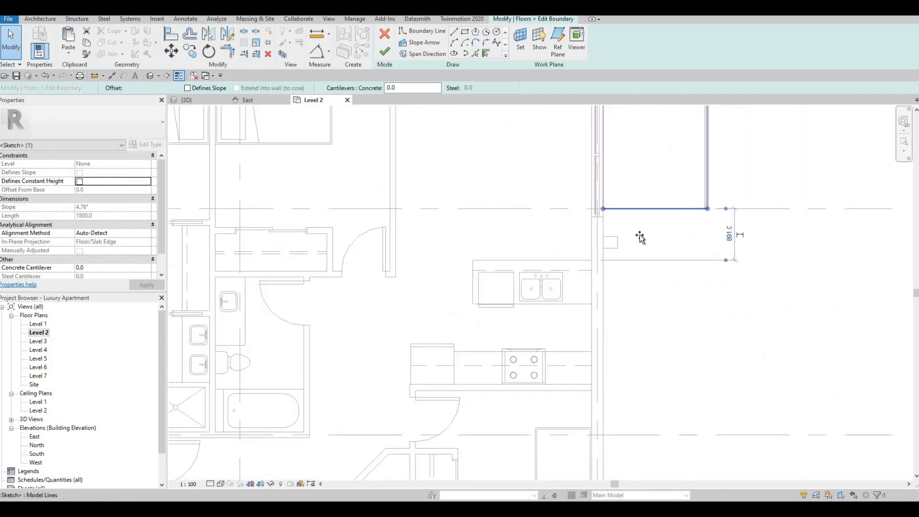
drag(639, 241, 631, 220)
key(a)
scroll(595, 226, up, 5)
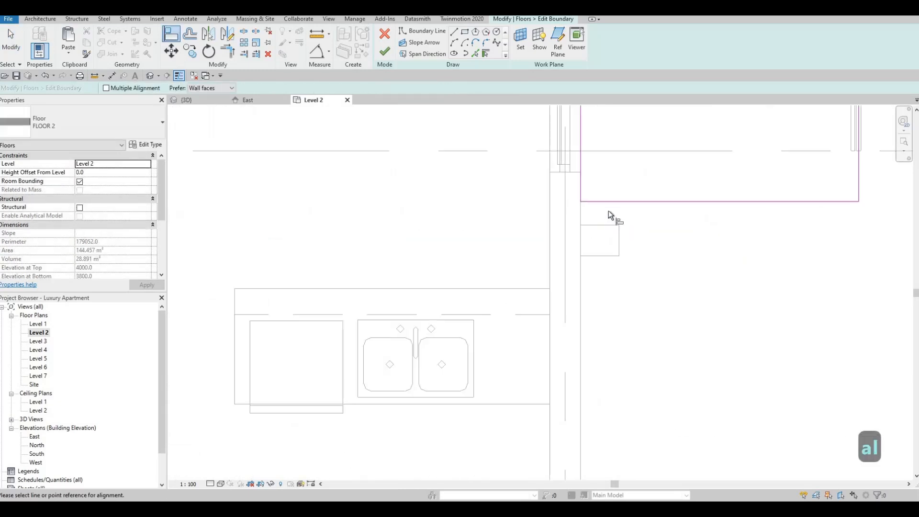
click(607, 207)
scroll(601, 233, down, 5)
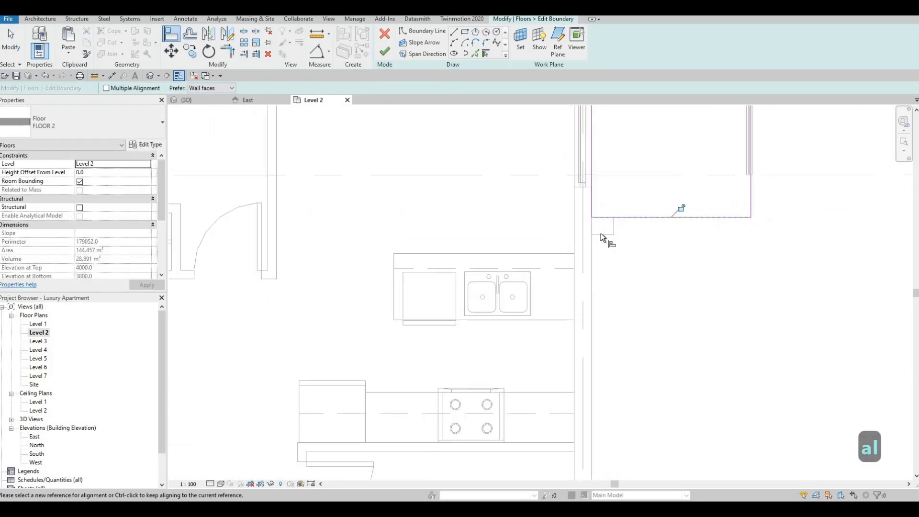
scroll(605, 307, down, 3)
key(Escape)
- Examine the remaining Level 2 balcony boundaries along both long facades for further adjustments
scroll(606, 317, up, 5)
scroll(634, 316, down, 5)
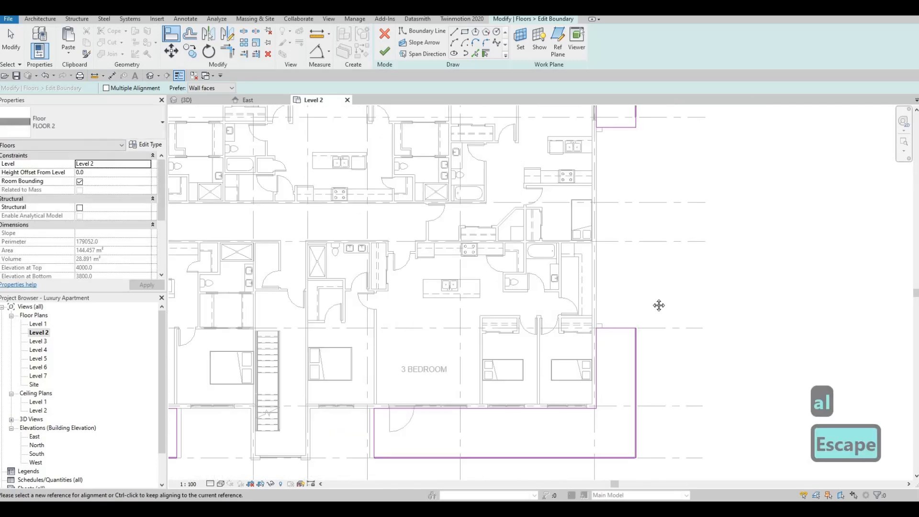
scroll(670, 213, up, 5)
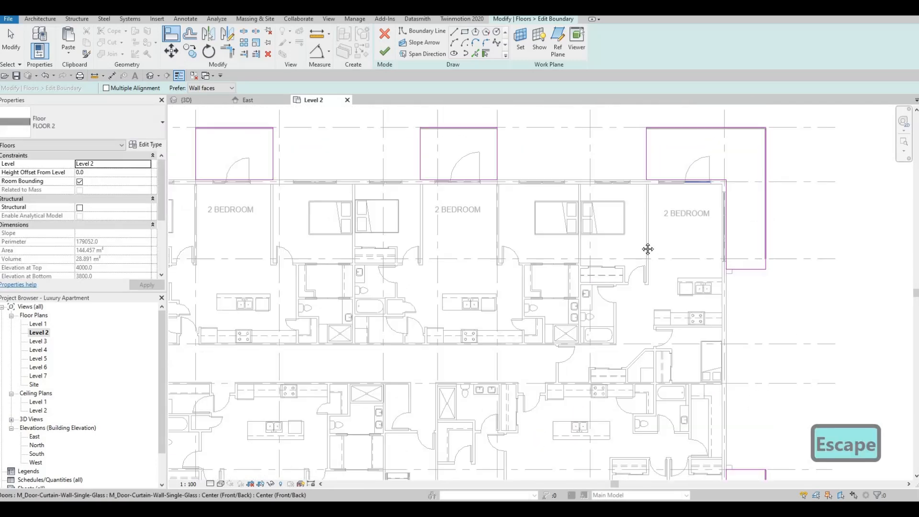
middle_drag(703, 429, 708, 297)
scroll(708, 298, down, 2)
middle_drag(536, 474, 546, 351)
middle_drag(615, 274, 768, 338)
scroll(769, 337, down, 2)
middle_drag(665, 159, 686, 201)
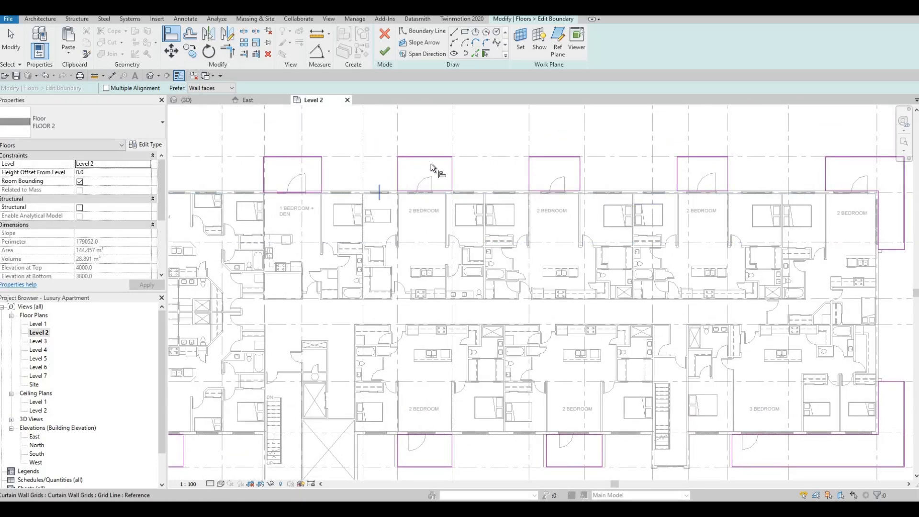
- Nudge the side boundary of the third balcony along grid A inward, making that balcony 3520 mm wide
click(463, 185)
scroll(467, 191, up, 6)
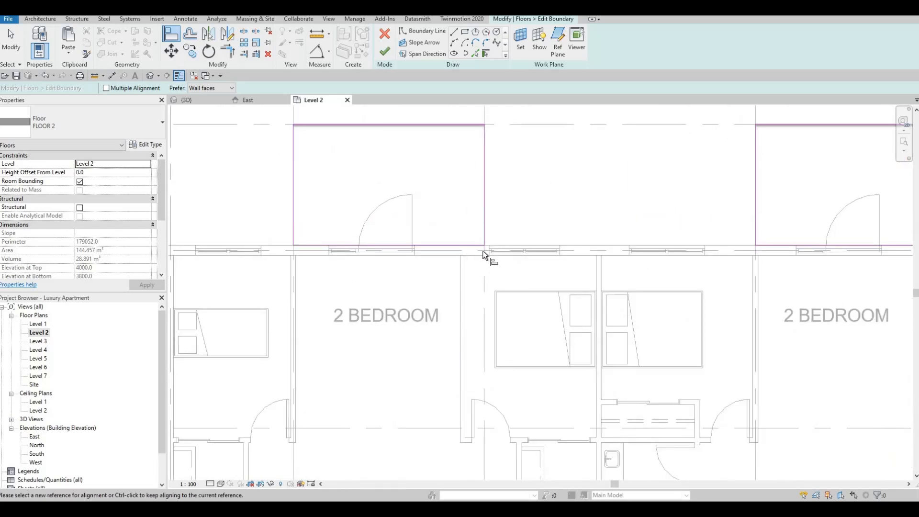
key(Escape)
middle_drag(532, 245, 602, 229)
key(Escape)
scroll(621, 264, down, 1)
scroll(603, 229, down, 1)
key(Escape)
drag(574, 214, 569, 216)
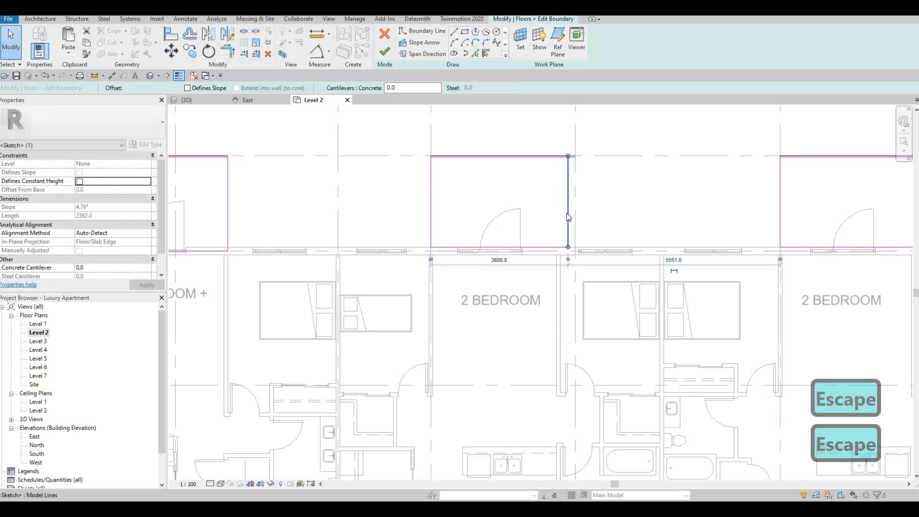
key(Left)
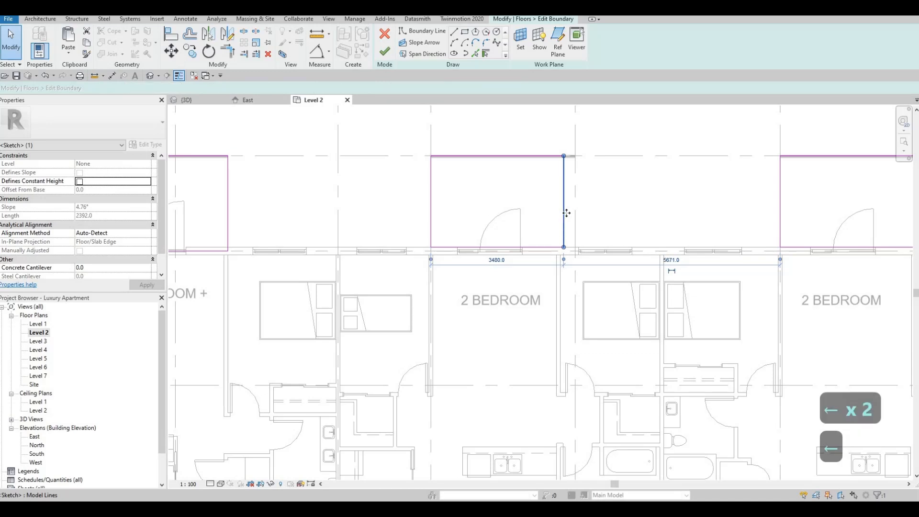
key(Right)
key(Right)
key(Left)
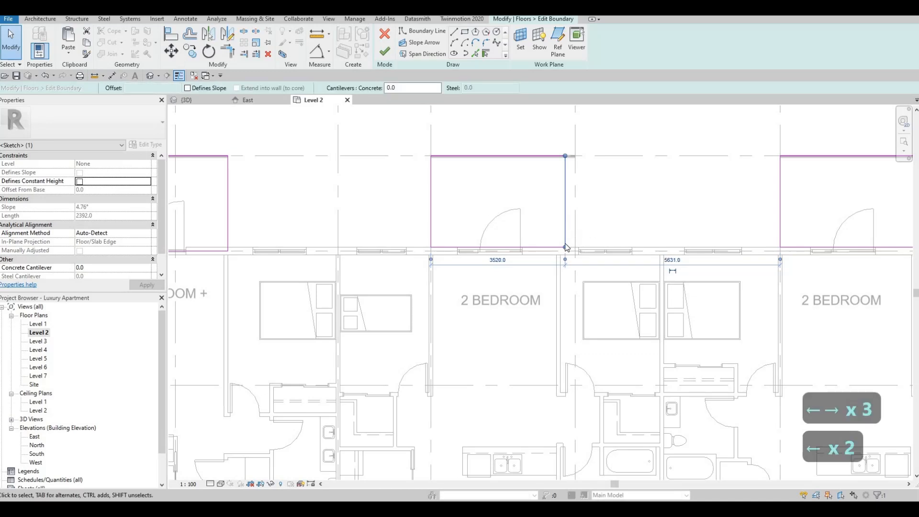
- Compare the narrowed balcony's boundary with the neighbouring balconies along grid A and the overall Level 2 plan
scroll(566, 248, down, 2)
middle_drag(373, 237, 418, 228)
scroll(418, 228, up, 4)
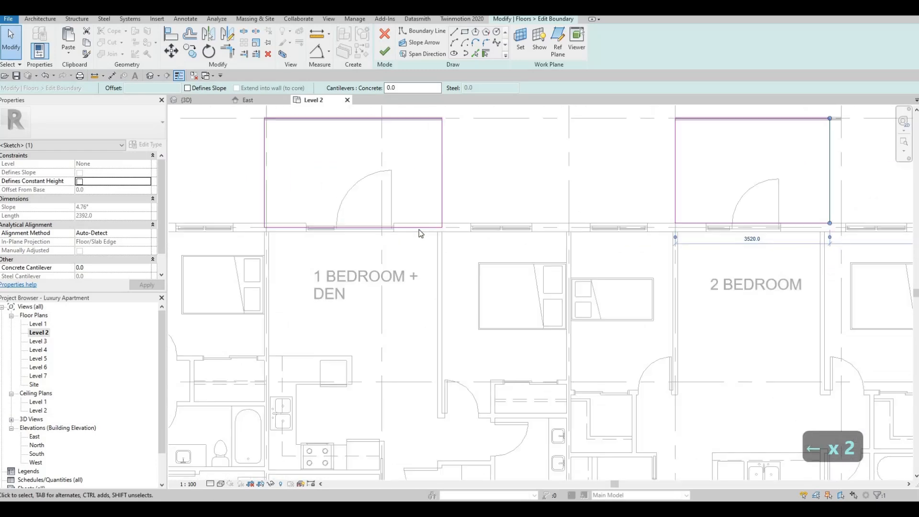
scroll(570, 250, down, 4)
scroll(605, 246, up, 5)
scroll(592, 229, down, 3)
scroll(602, 143, up, 3)
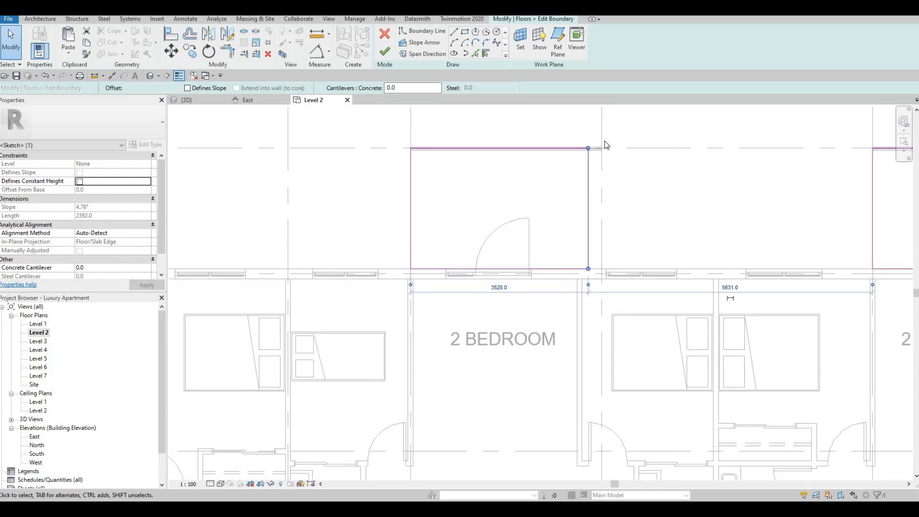
scroll(578, 177, down, 5)
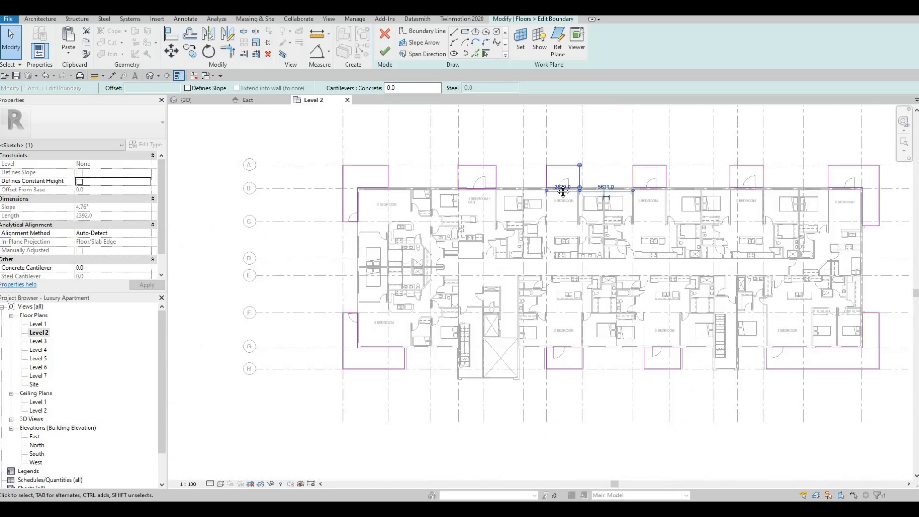
middle_drag(384, 181, 399, 172)
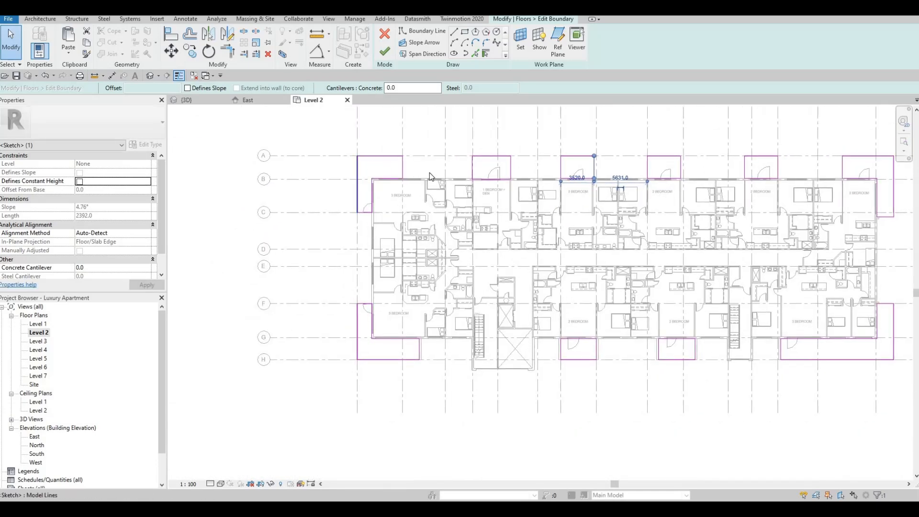
- Move the 3-bedroom corner balcony's side boundary along grid A outward, roughly in line with the interior wall between the living space and bedroom
scroll(430, 176, up, 4)
scroll(429, 139, up, 3)
click(430, 138)
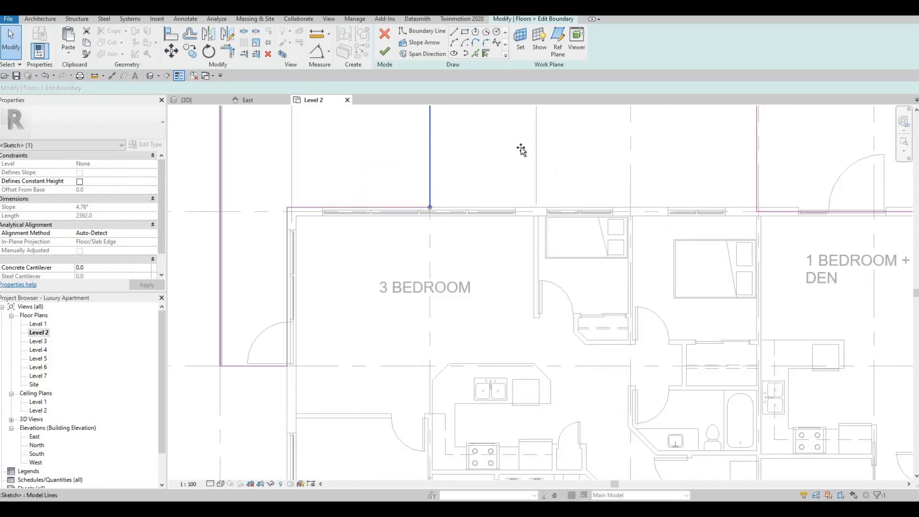
drag(529, 150, 530, 148)
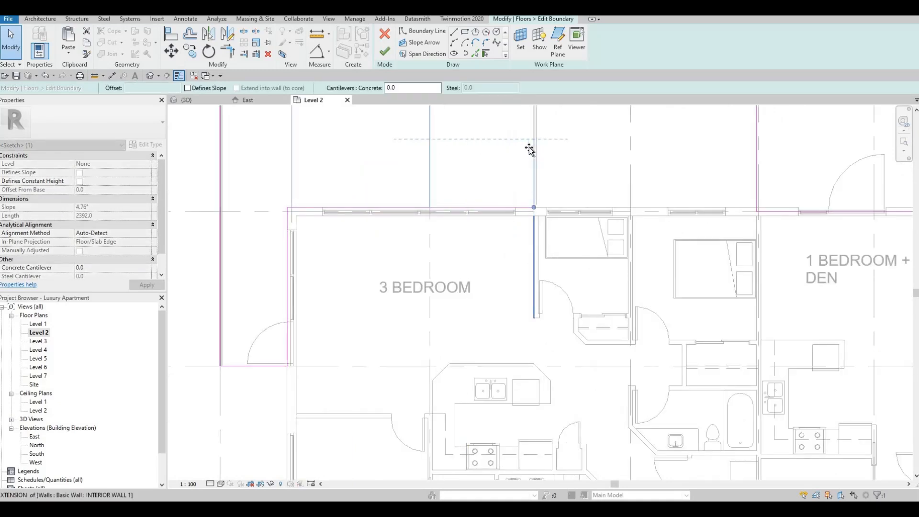
key(Escape)
scroll(531, 188, down, 5)
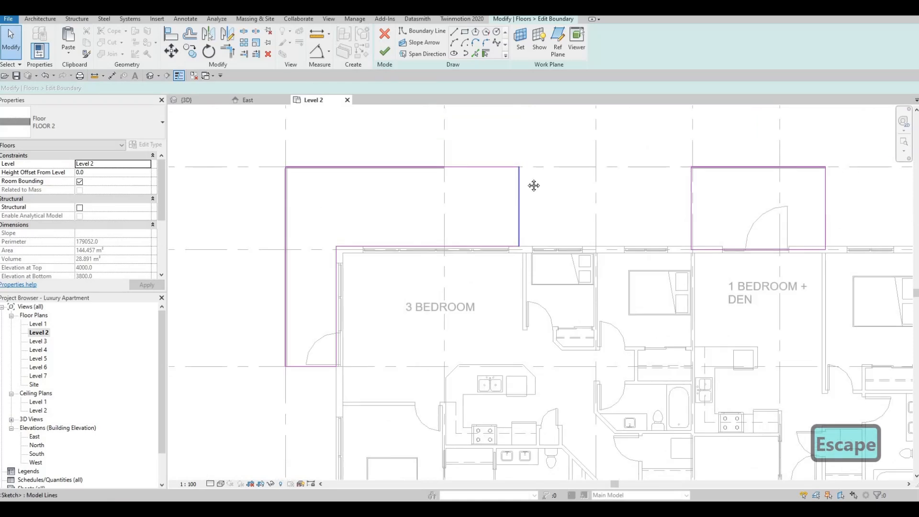
- Examine the corner balconies' boundary ends at grids C and F and the remaining Level 2 balcony outlines for further adjustments
middle_drag(526, 480, 586, 362)
scroll(532, 367, up, 2)
scroll(390, 234, up, 3)
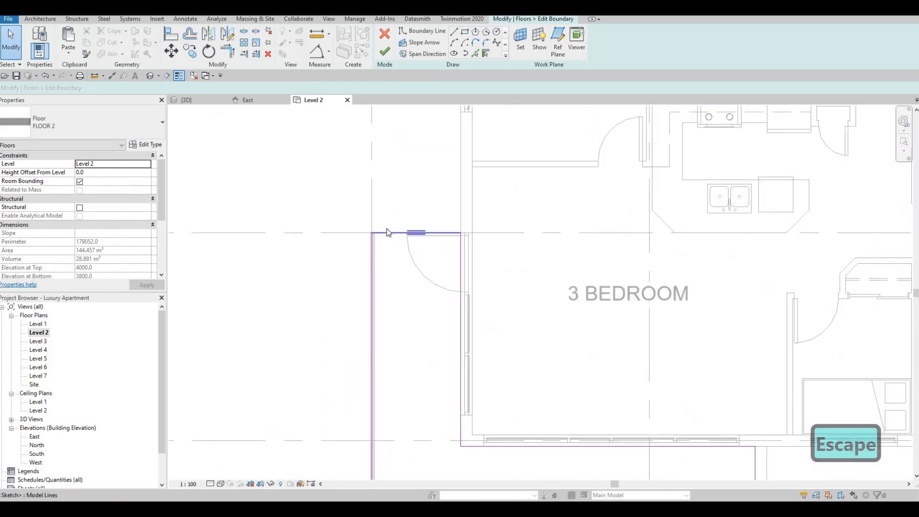
click(389, 233)
scroll(378, 234, down, 2)
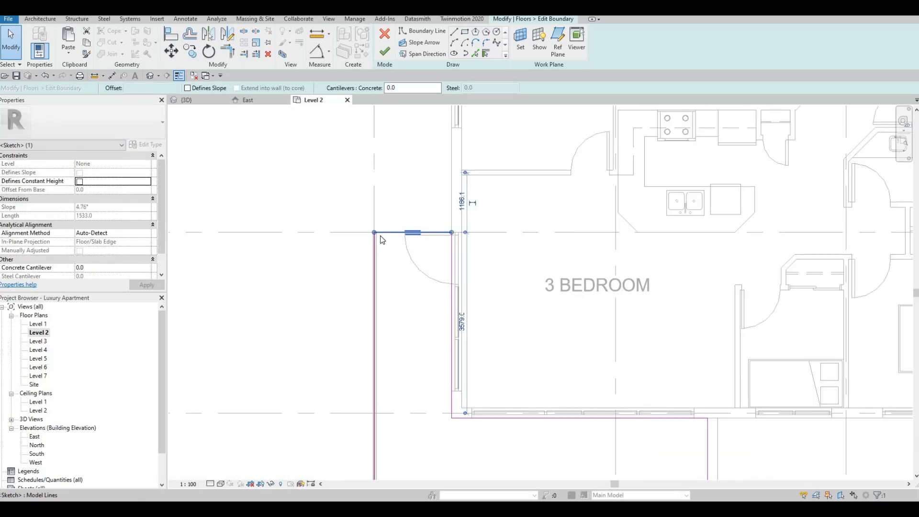
scroll(377, 233, up, 3)
scroll(421, 302, down, 5)
scroll(443, 237, up, 5)
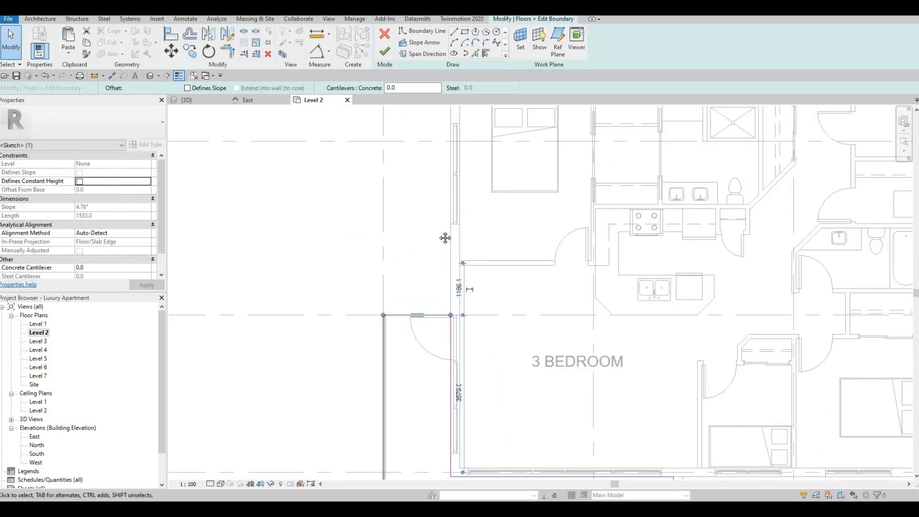
key(Escape)
scroll(448, 196, down, 2)
scroll(449, 198, up, 4)
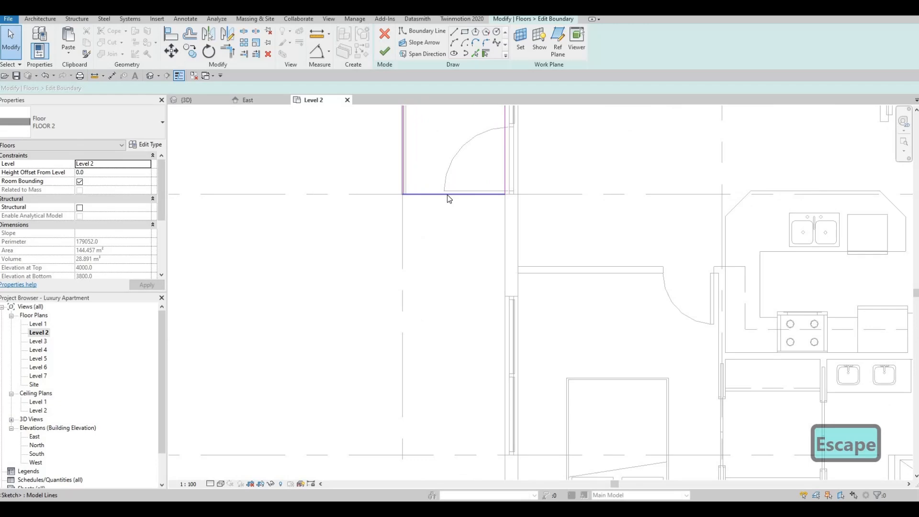
scroll(482, 190, down, 5)
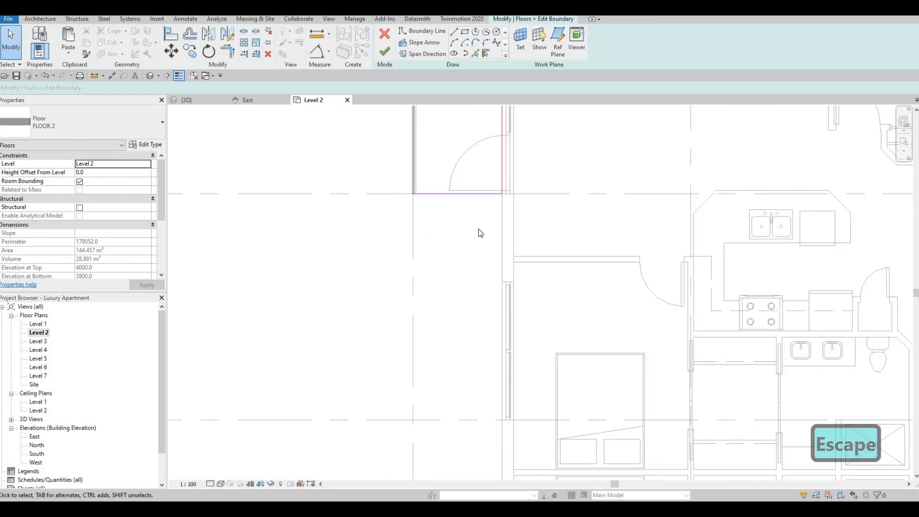
scroll(504, 251, down, 5)
scroll(728, 210, up, 4)
middle_drag(737, 391, 725, 311)
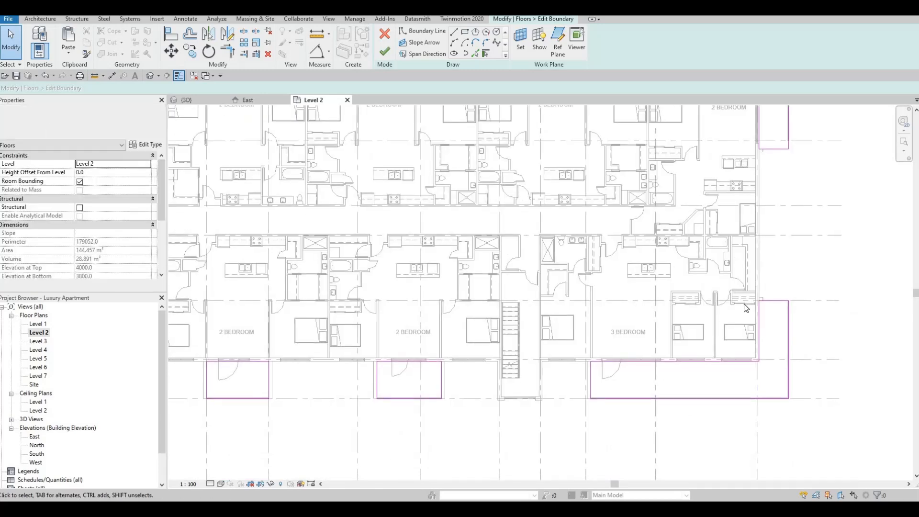
scroll(750, 299, down, 2)
middle_drag(262, 184, 420, 167)
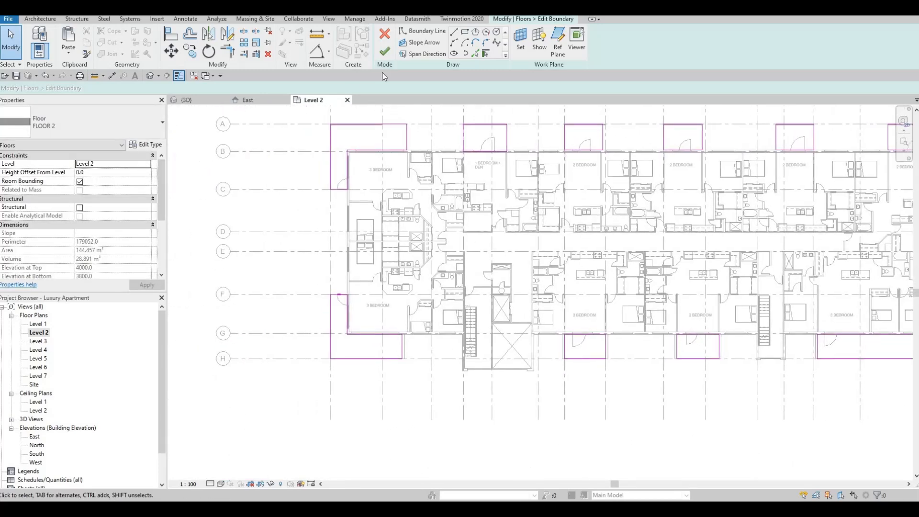
- Finish the Level 2 slab's boundary edit and clear the selection
click(384, 54)
scroll(371, 184, up, 1)
scroll(371, 184, up, 1)
key(Escape)
key(Escape)
- Extend the Level 2 corner balcony's curtain wall railing along grid A to the widened slab's side edge
scroll(371, 185, up, 1)
click(372, 184)
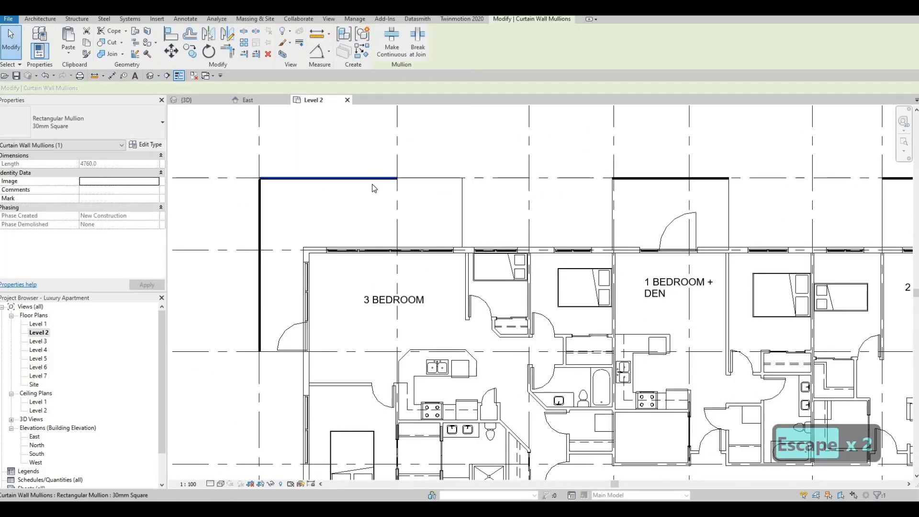
scroll(378, 185, up, 1)
key(Escape)
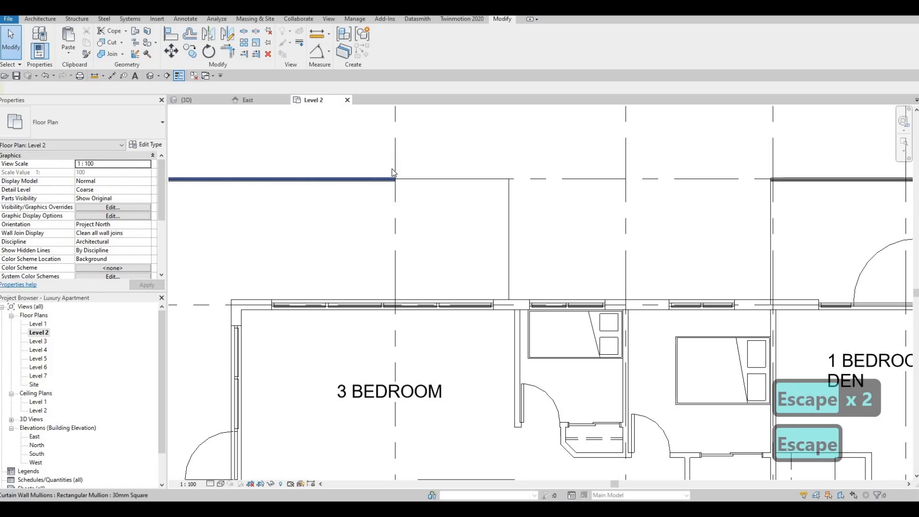
click(397, 180)
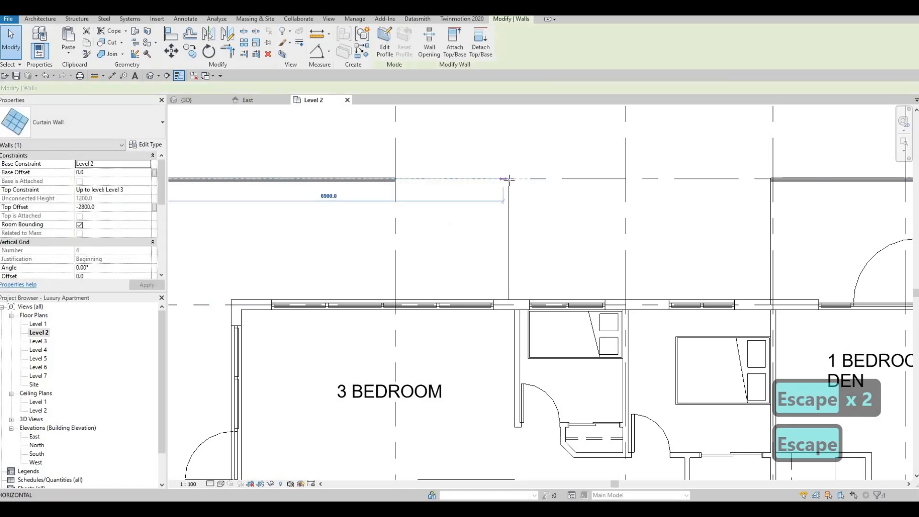
drag(509, 179, 482, 175)
key(Escape)
scroll(529, 176, down, 8)
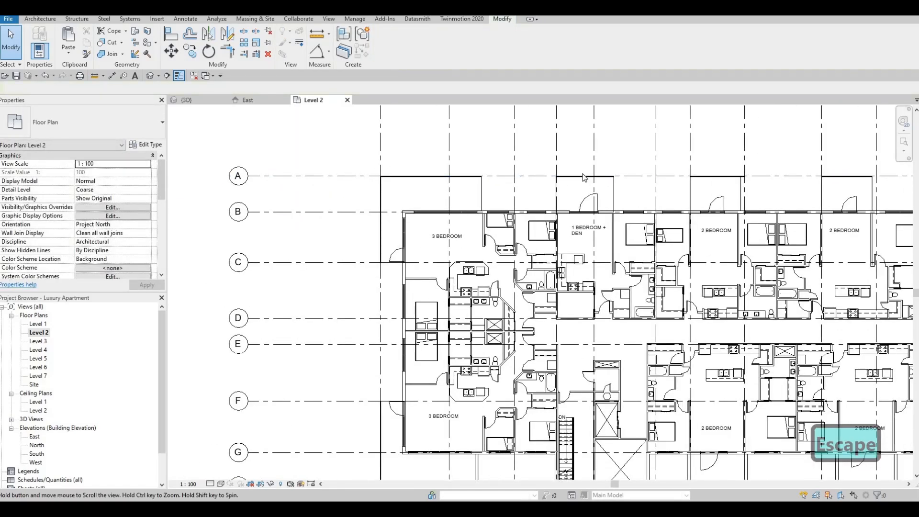
- Shorten the third balcony's curtain wall railing on Level 2 along grid A to 3520 mm, ending at the slab edge
scroll(525, 178, up, 4)
scroll(537, 176, up, 3)
click(566, 176)
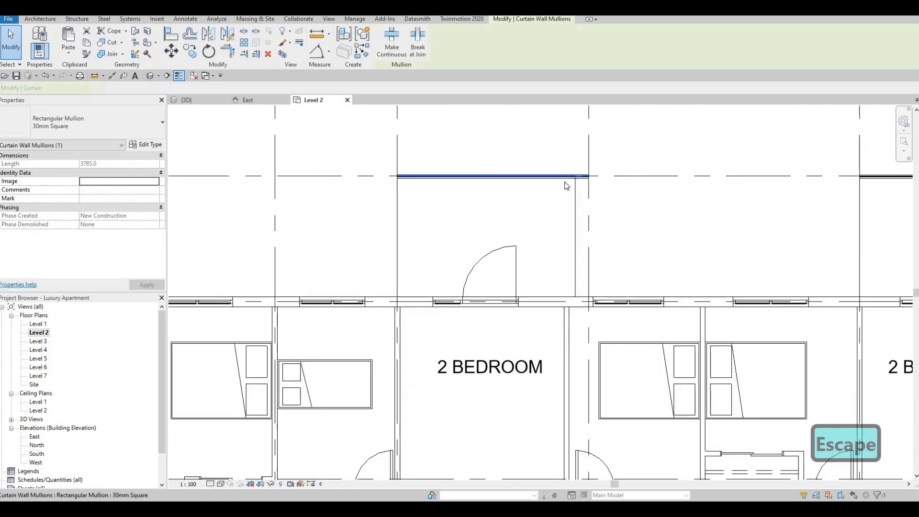
scroll(568, 175, up, 2)
drag(606, 174, 583, 173)
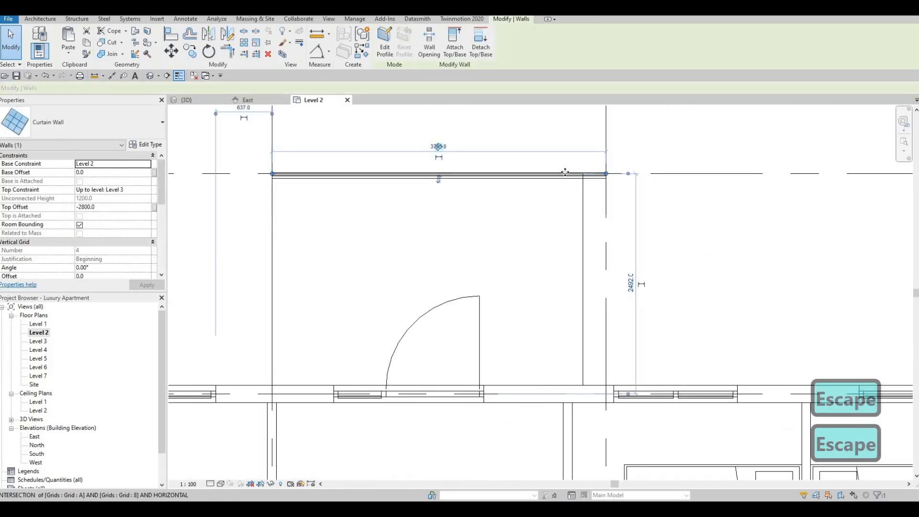
scroll(538, 170, down, 6)
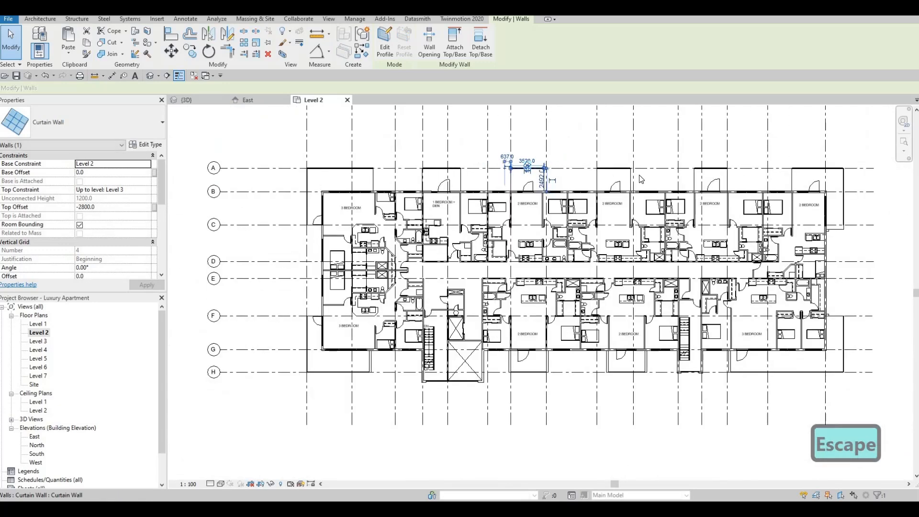
key(Escape)
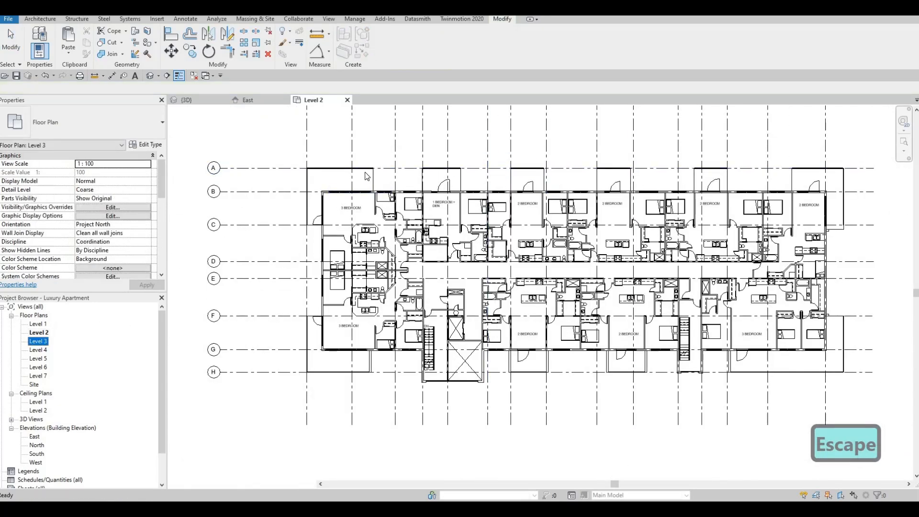
- In the 3D view, copy the reworked Level 2 balcony slab and paste it aligned to the upper levels from Level 3 up
scroll(340, 177, up, 5)
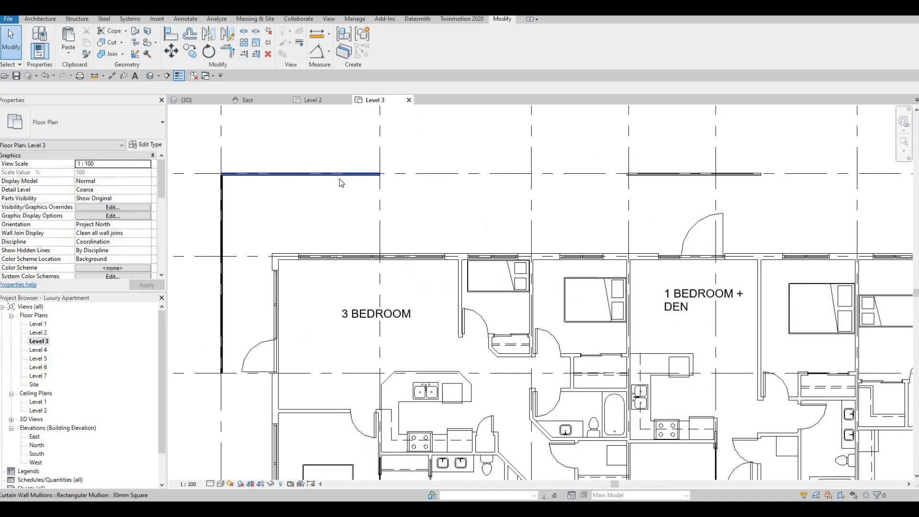
scroll(341, 179, down, 7)
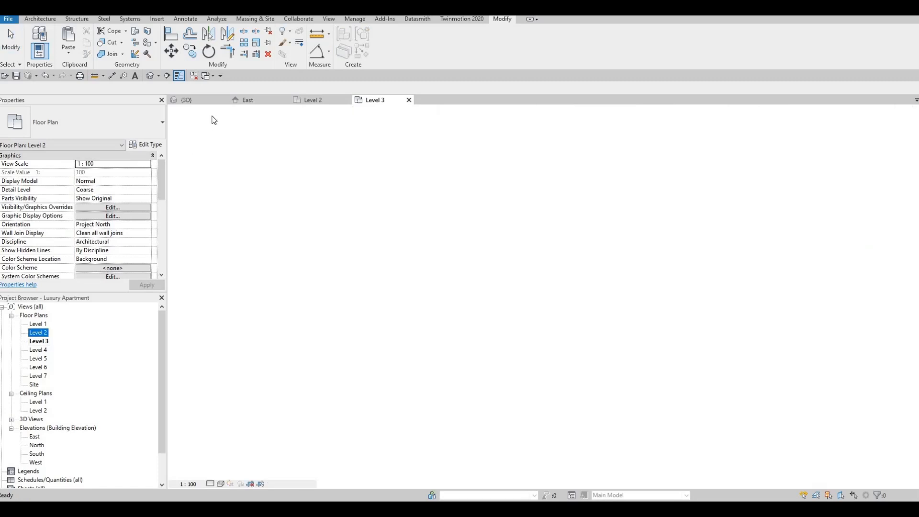
click(187, 100)
scroll(326, 379, down, 2)
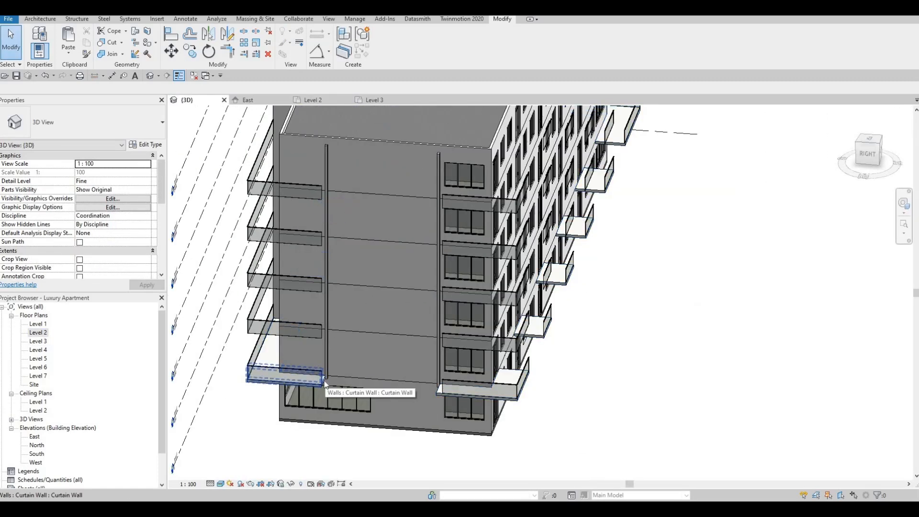
click(325, 380)
scroll(326, 380, up, 3)
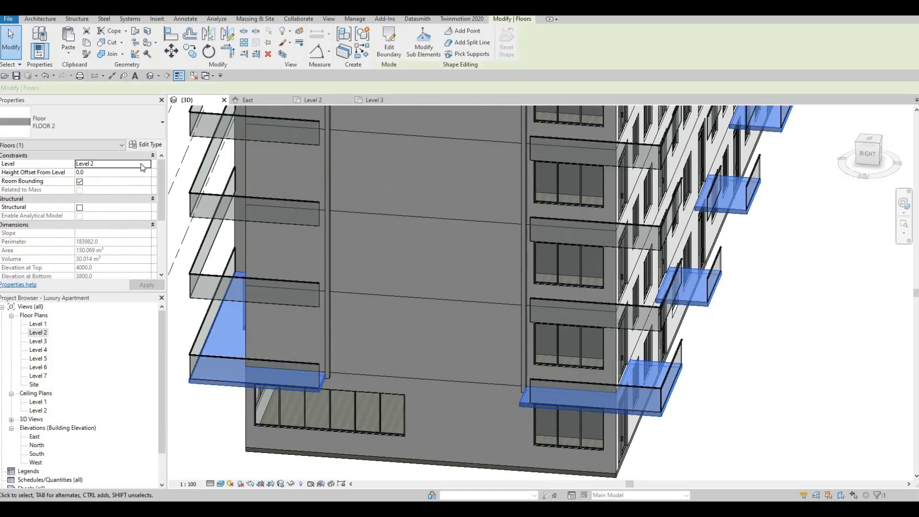
click(67, 56)
click(79, 93)
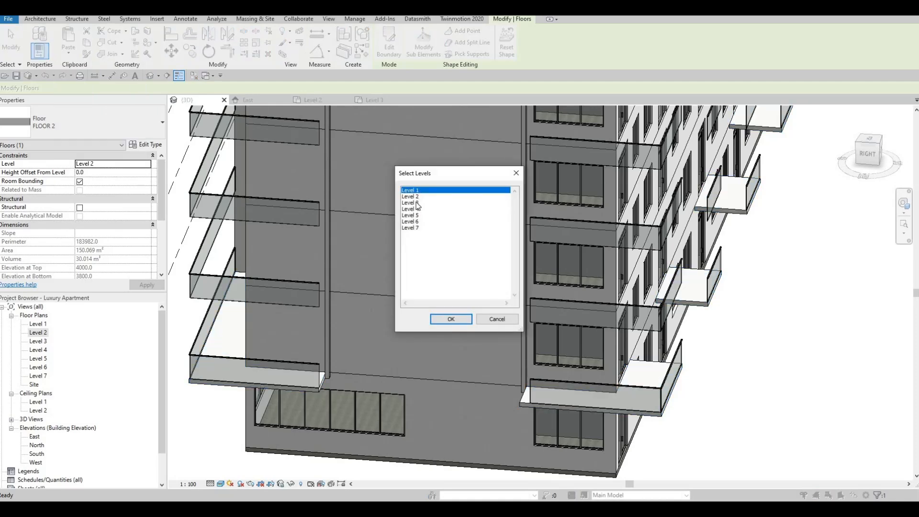
shift+click(416, 229)
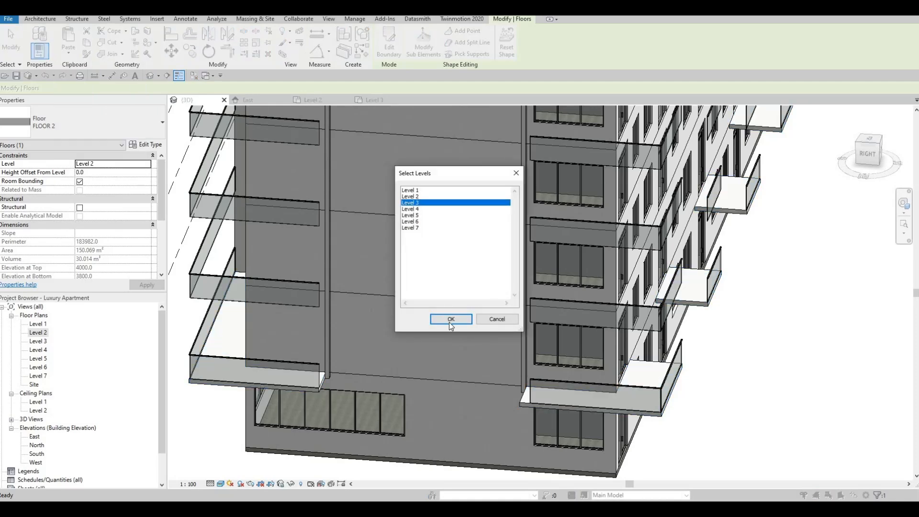
click(451, 319)
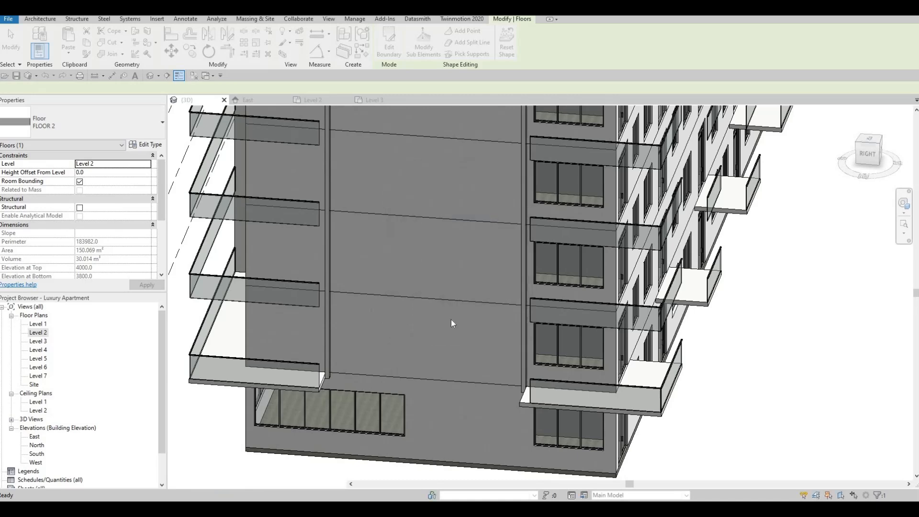
key(Escape)
key(Escape)
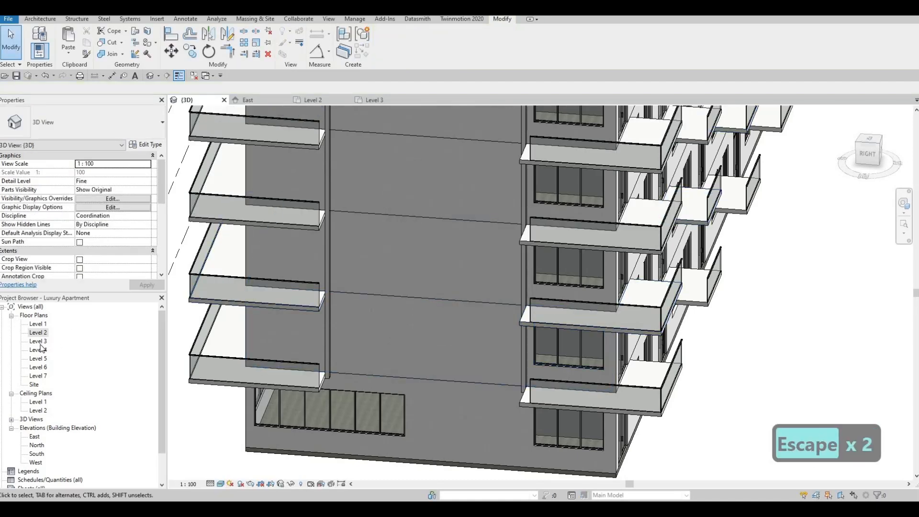
- On the Level 3 plan, extend the corner balcony's curtain wall railing along grid A to the slab's side edge
double_click(38, 340)
scroll(335, 192, up, 5)
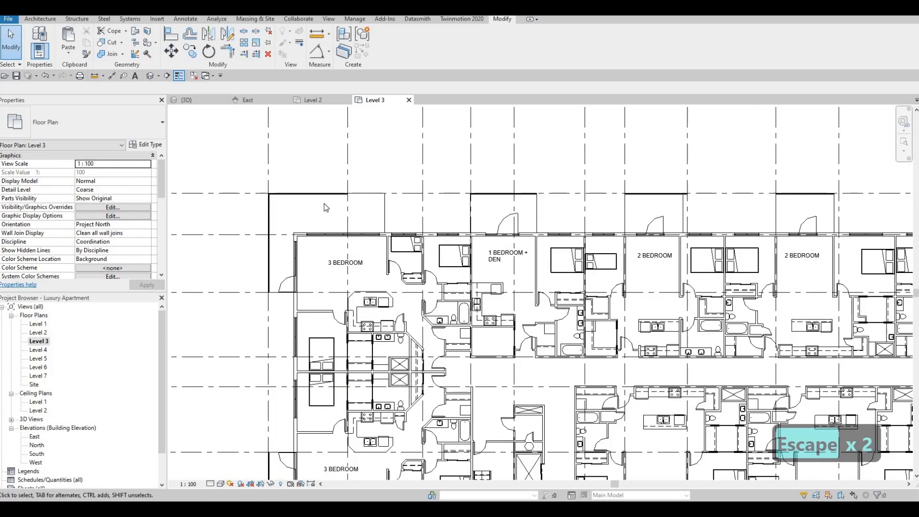
scroll(338, 204, up, 3)
key(Escape)
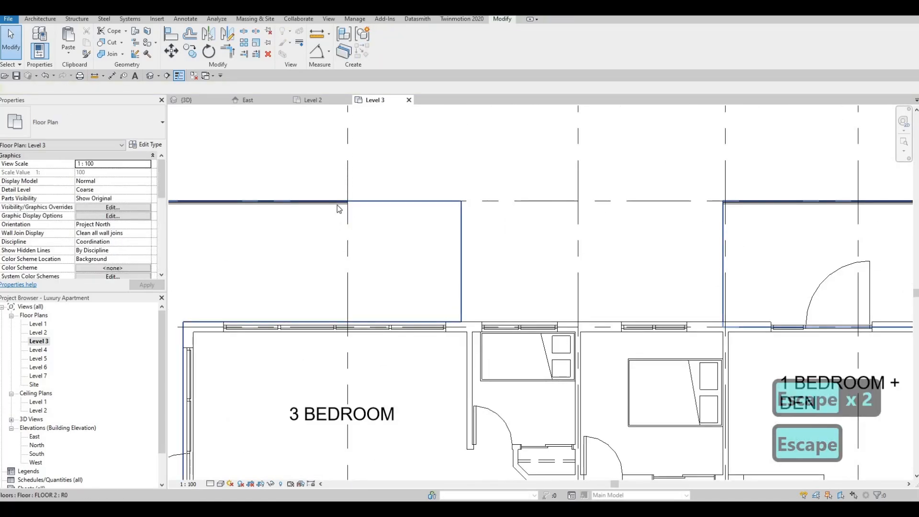
click(348, 201)
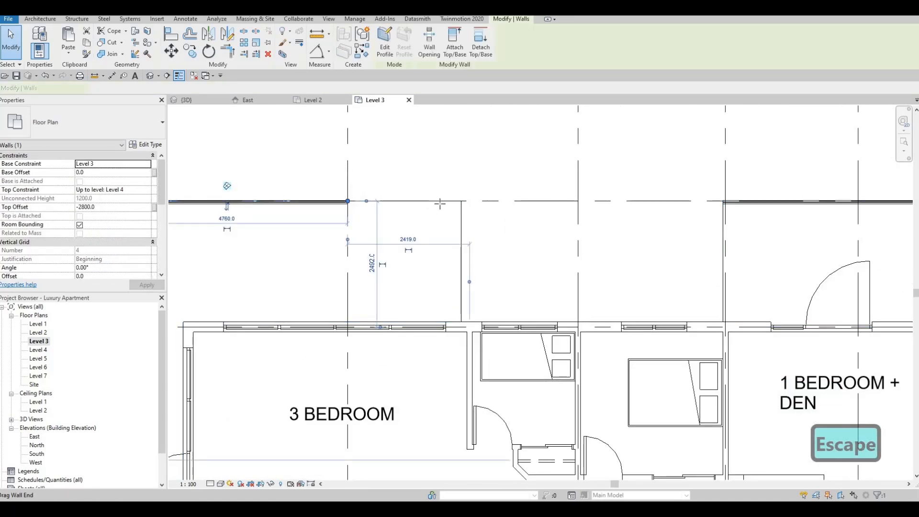
key(Escape)
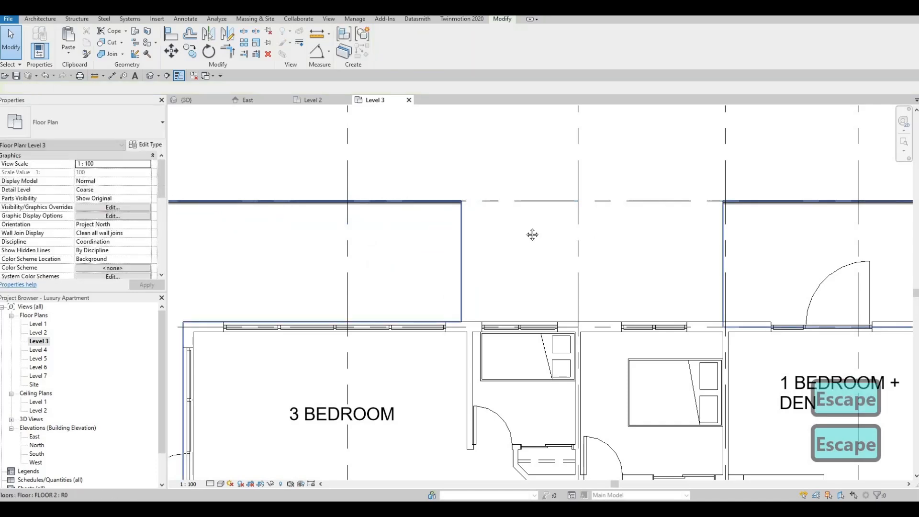
scroll(625, 182, down, 5)
scroll(606, 210, up, 5)
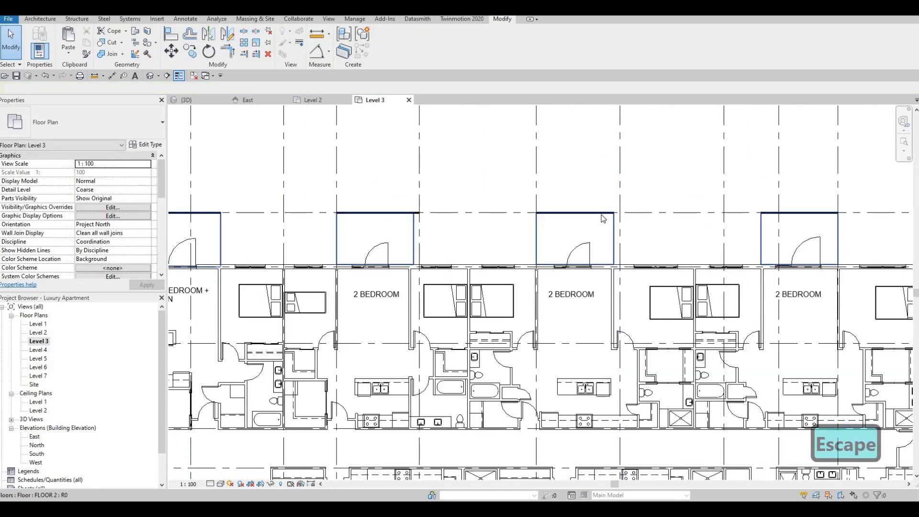
click(601, 214)
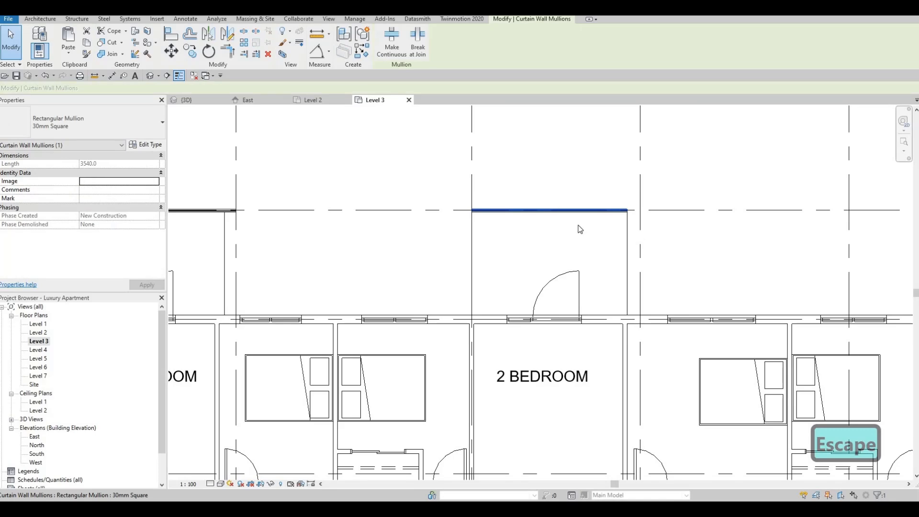
scroll(579, 228, down, 2)
middle_drag(386, 209, 373, 214)
key(Escape)
key(Escape)
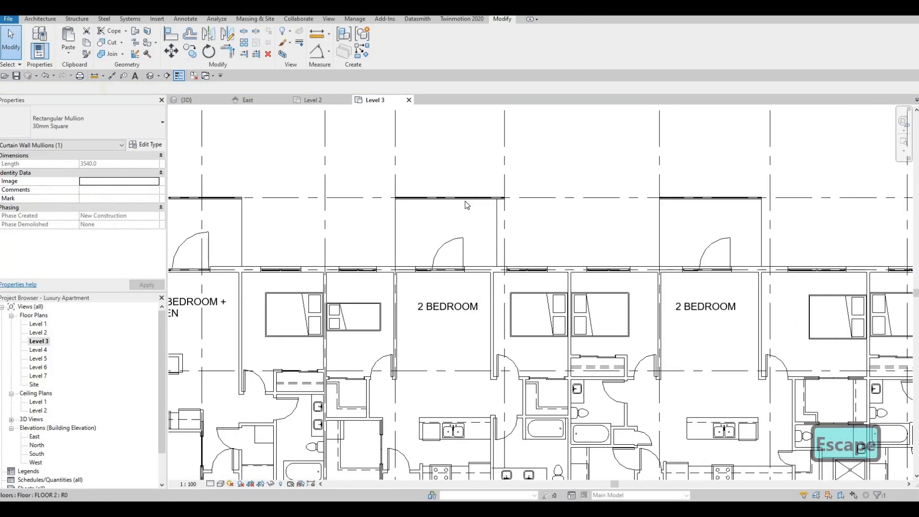
- On Level 3, adjust the end of the third balcony's curtain wall railing along grid A to the slab edge
click(504, 200)
scroll(501, 201, up, 4)
click(489, 205)
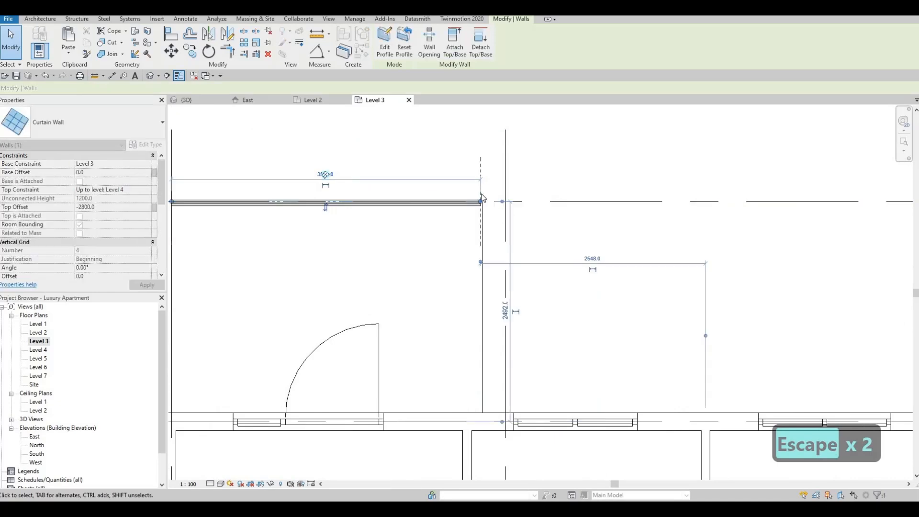
scroll(492, 209, up, 3)
scroll(492, 209, down, 5)
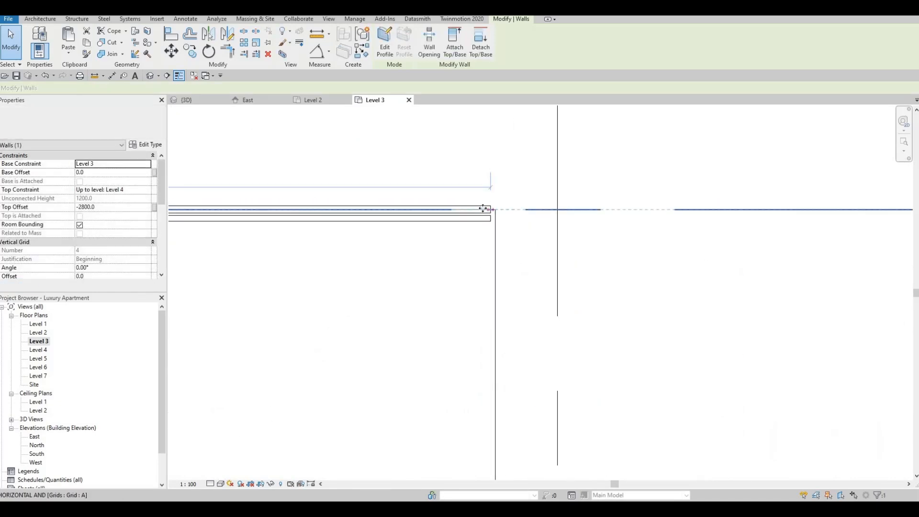
key(Escape)
scroll(475, 218, down, 5)
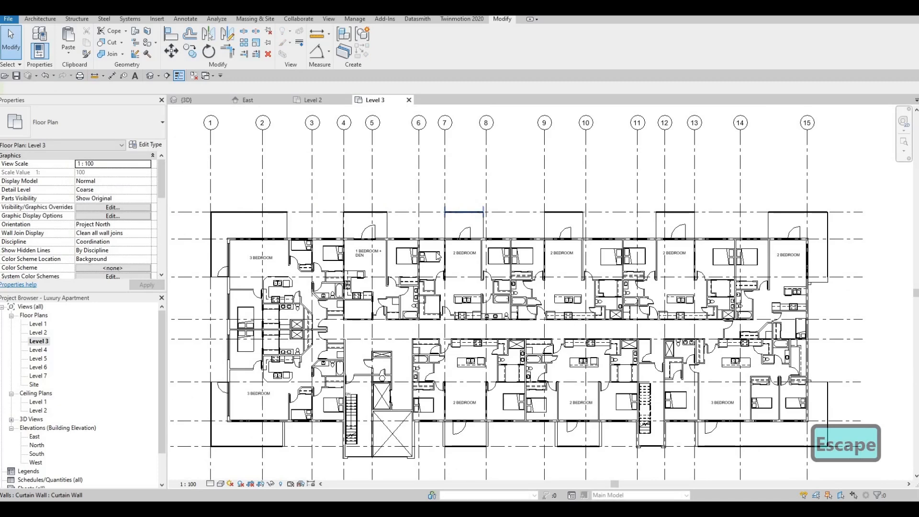
- Extend the Level 3 east corner balcony's side curtain wall railing past grid C to the slab's end edge
scroll(794, 208, up, 6)
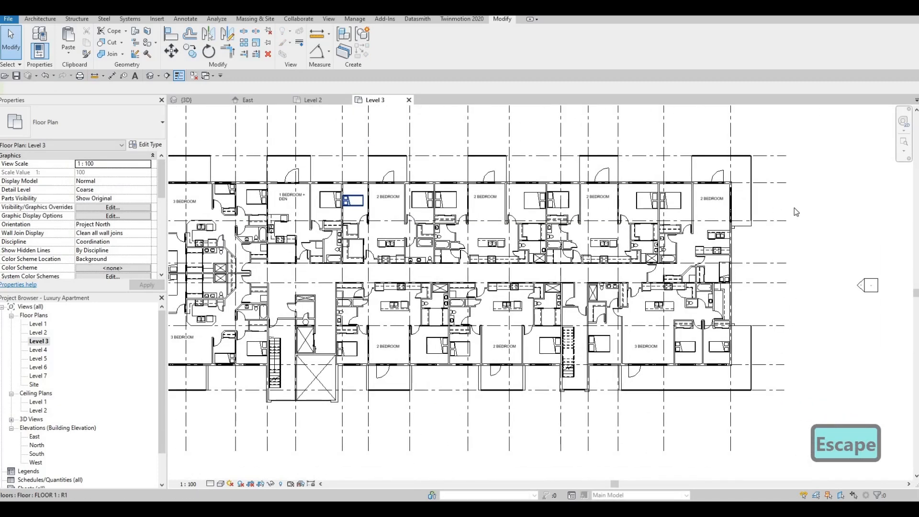
key(Escape)
click(775, 232)
key(Escape)
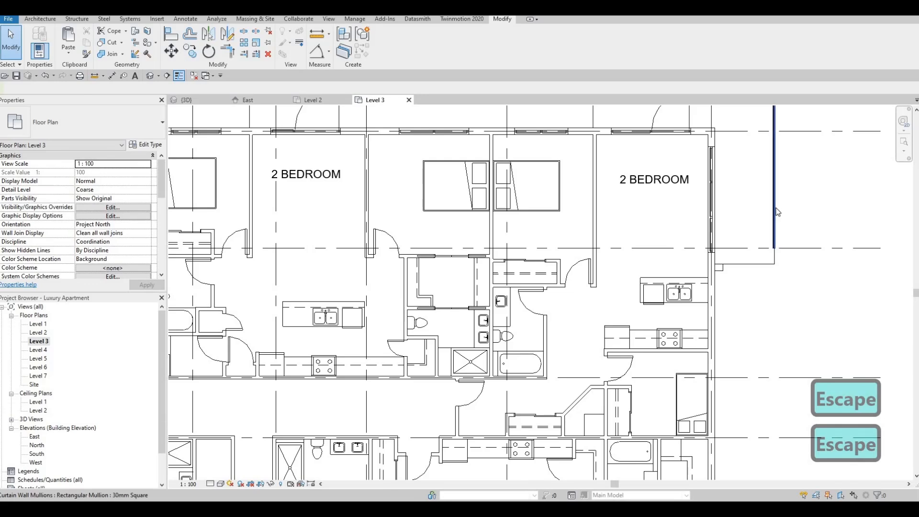
scroll(781, 248, up, 4)
click(774, 241)
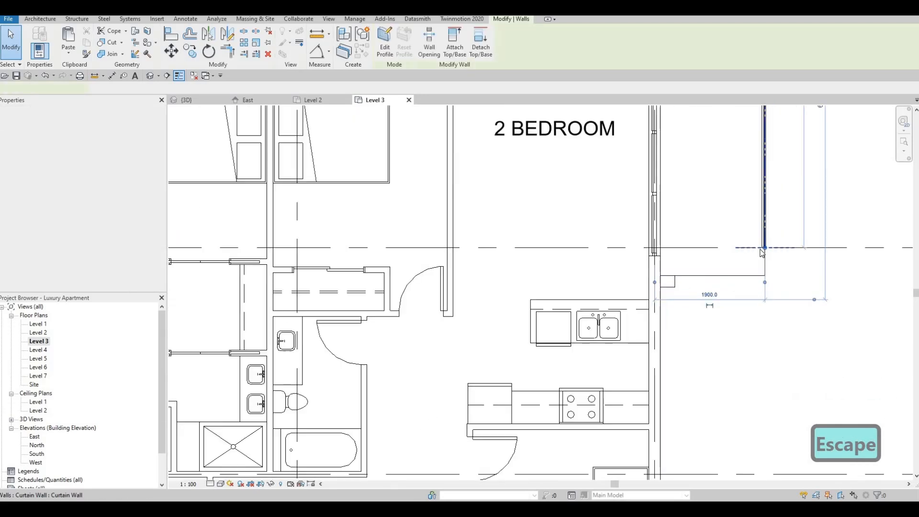
drag(754, 291, 756, 294)
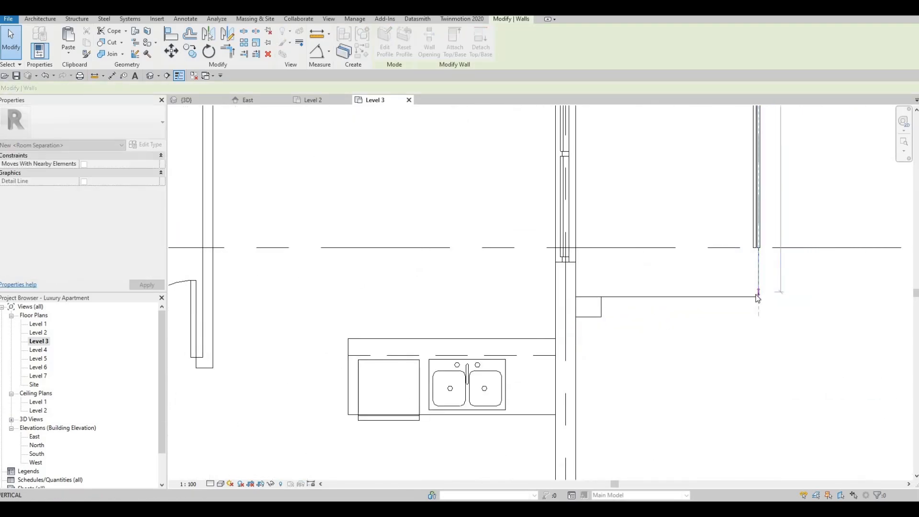
key(Escape)
scroll(706, 234, down, 6)
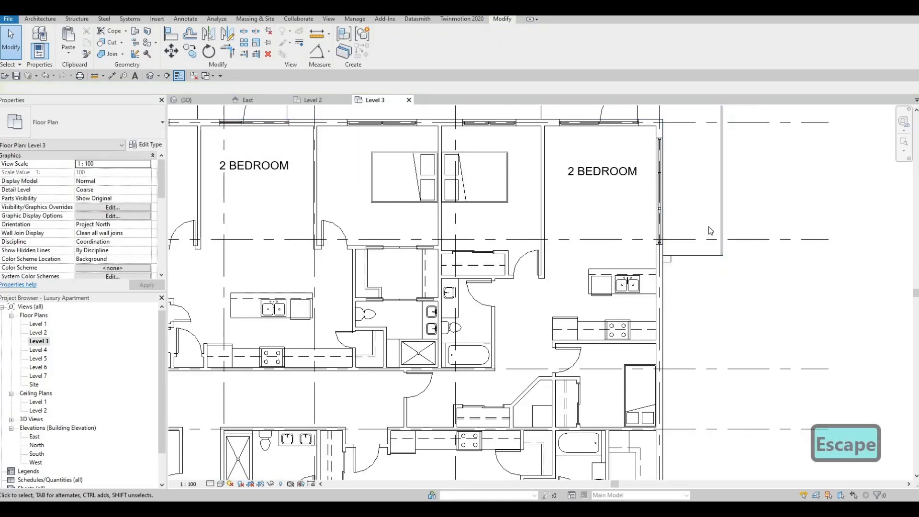
- On the Level 2 plan, extend the east corner balcony's side curtain wall railing past grid C to the slab's end edge
double_click(38, 332)
scroll(717, 217, up, 5)
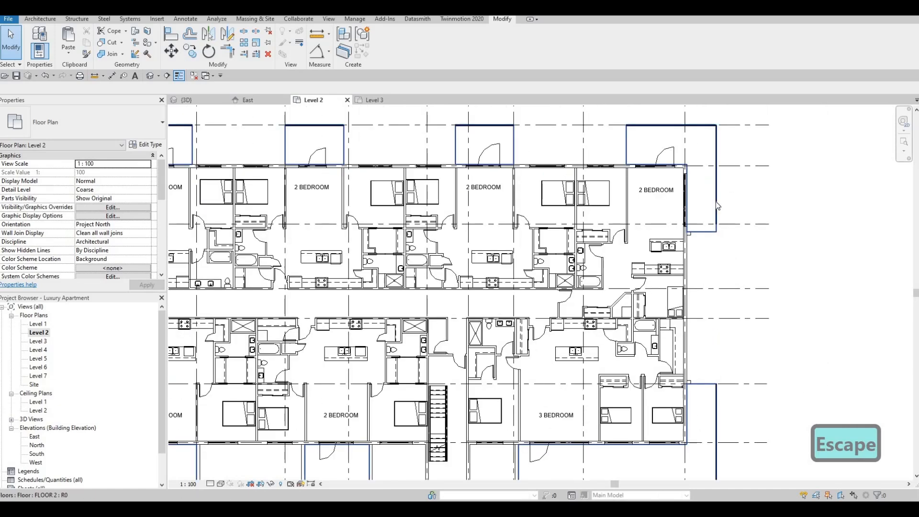
scroll(716, 216, up, 3)
key(Escape)
click(715, 216)
scroll(713, 218, up, 5)
key(Escape)
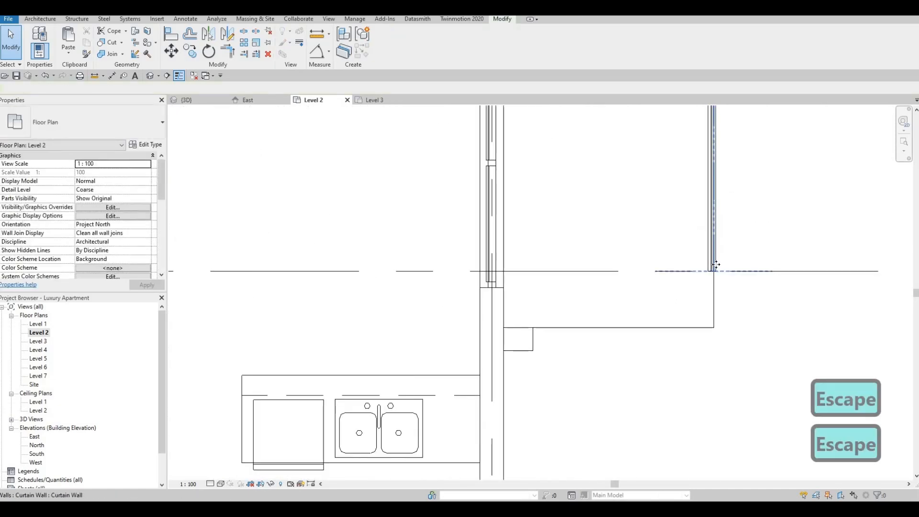
click(716, 265)
drag(713, 271, 713, 328)
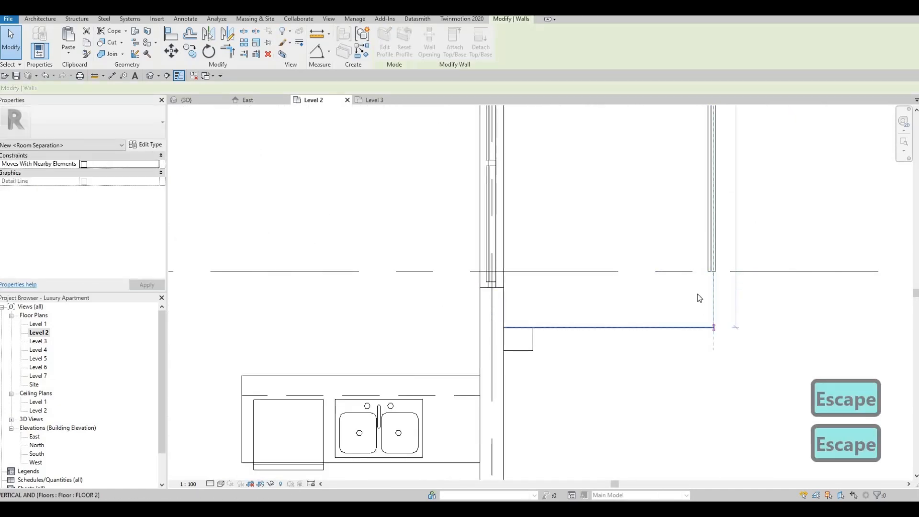
- On the Level 4 plan, extend the east corner balcony's side curtain wall railing past grid C to the slab's end edge
scroll(675, 268, down, 8)
scroll(557, 341, up, 4)
scroll(441, 348, down, 5)
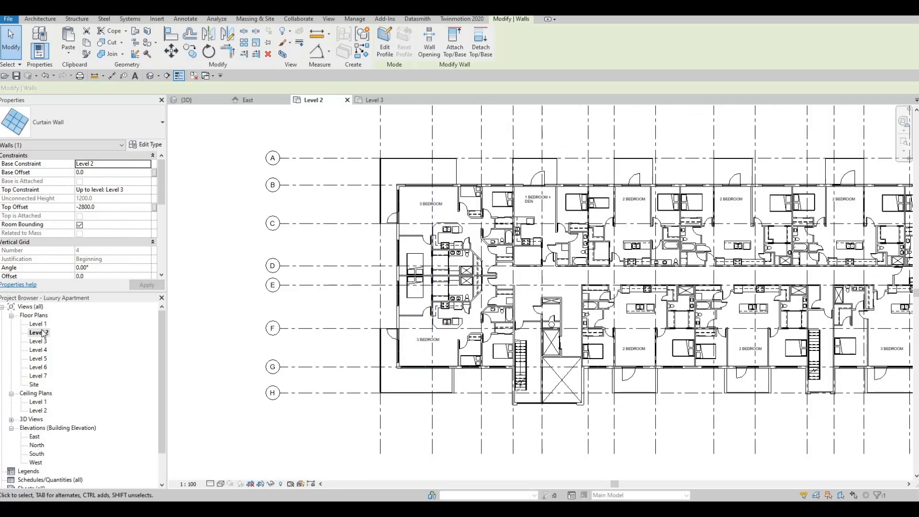
double_click(43, 342)
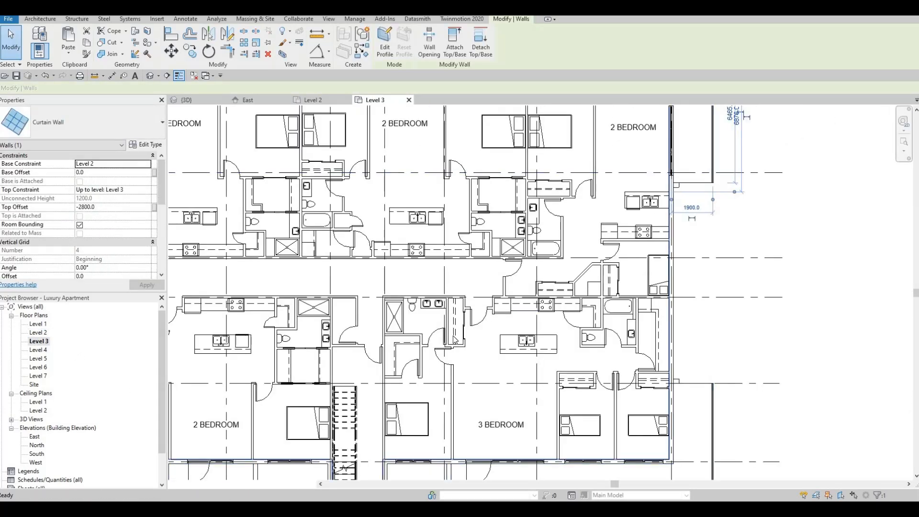
middle_drag(689, 213, 668, 261)
scroll(688, 210, up, 5)
key(Escape)
click(697, 228)
drag(697, 242, 700, 259)
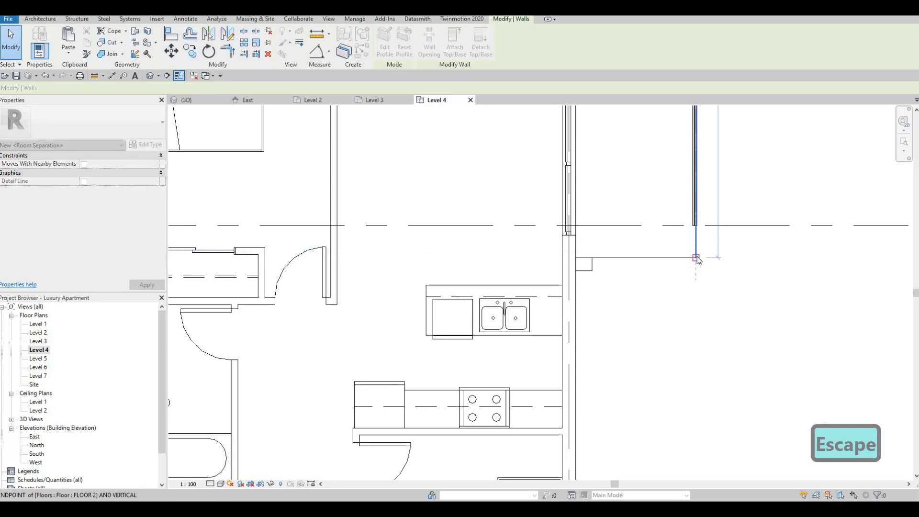
key(Escape)
- Shorten the third balcony's curtain wall railing on Level 4 along grid A to 3520 mm, ending at the slab edge
scroll(698, 260, down, 6)
middle_drag(444, 240, 659, 261)
middle_drag(519, 207, 621, 208)
scroll(623, 209, up, 5)
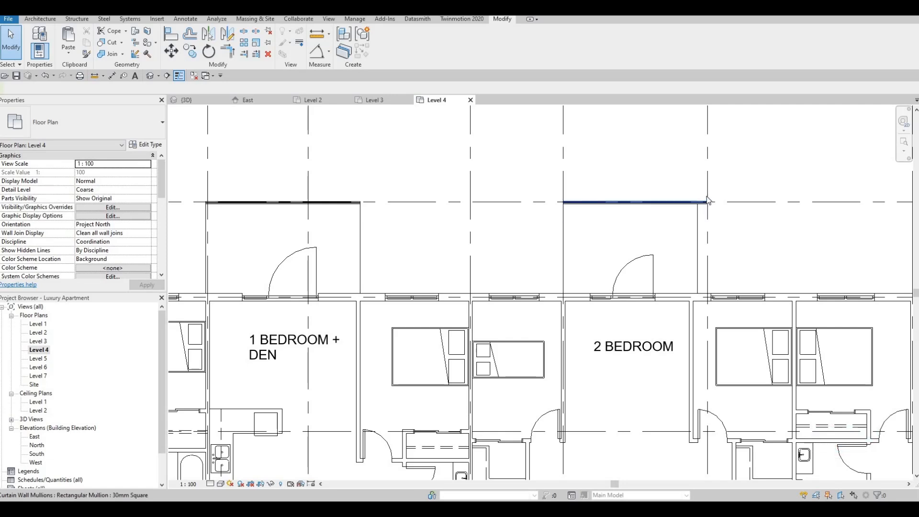
click(707, 201)
scroll(707, 200, up, 3)
drag(710, 207, 670, 206)
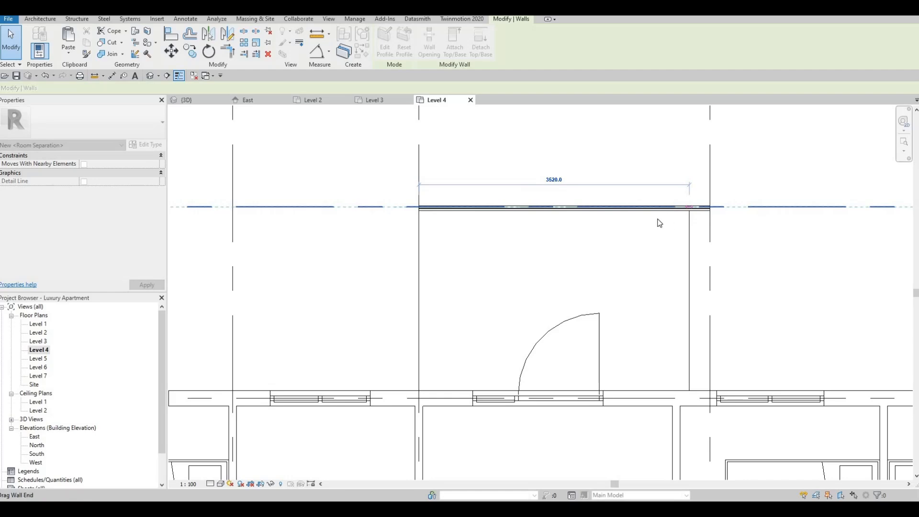
- Extend the Level 4 west corner balcony's curtain wall railing along grid A to the slab's side edge
scroll(634, 235, down, 5)
scroll(479, 232, up, 4)
key(Escape)
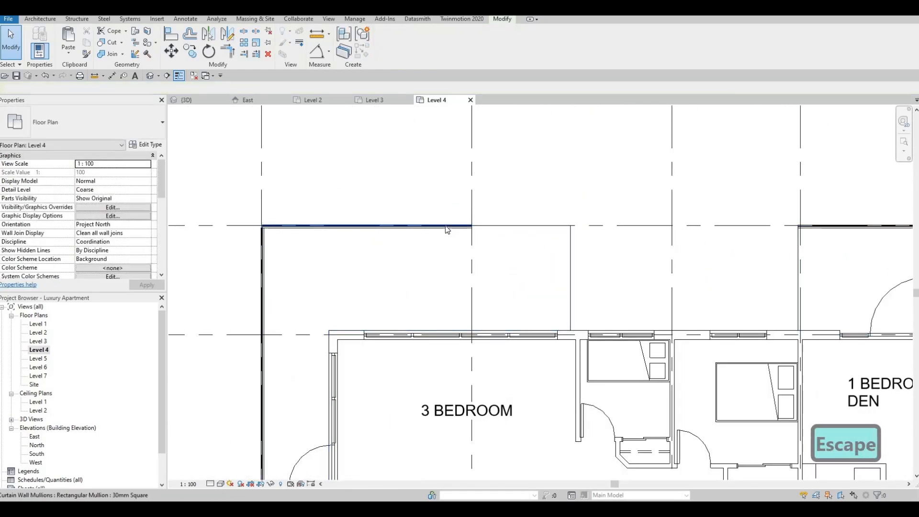
click(446, 226)
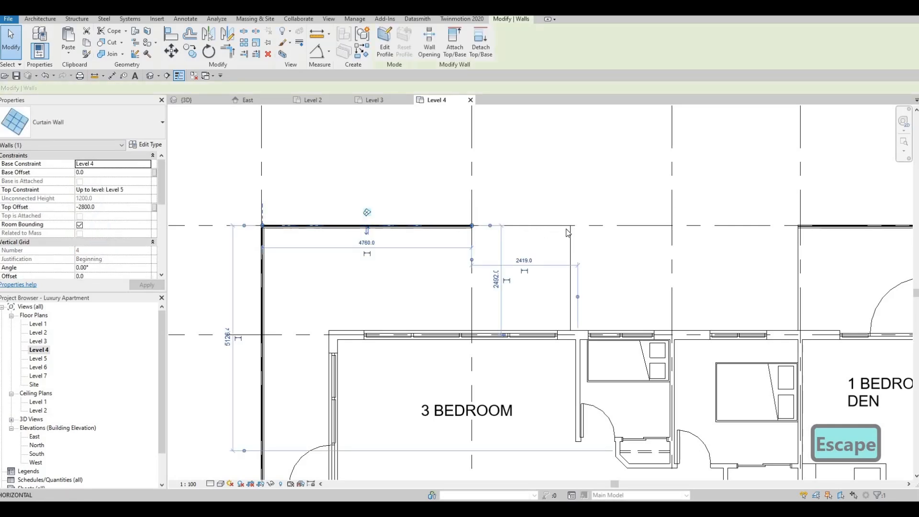
key(Escape)
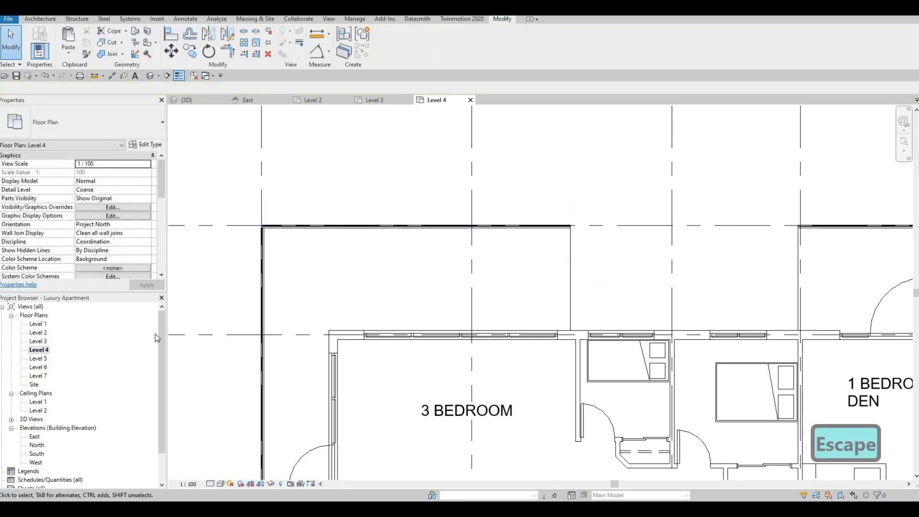
- On the Level 5 plan, extend the west corner balcony's curtain wall railing along grid A to the slab's side edge
double_click(38, 358)
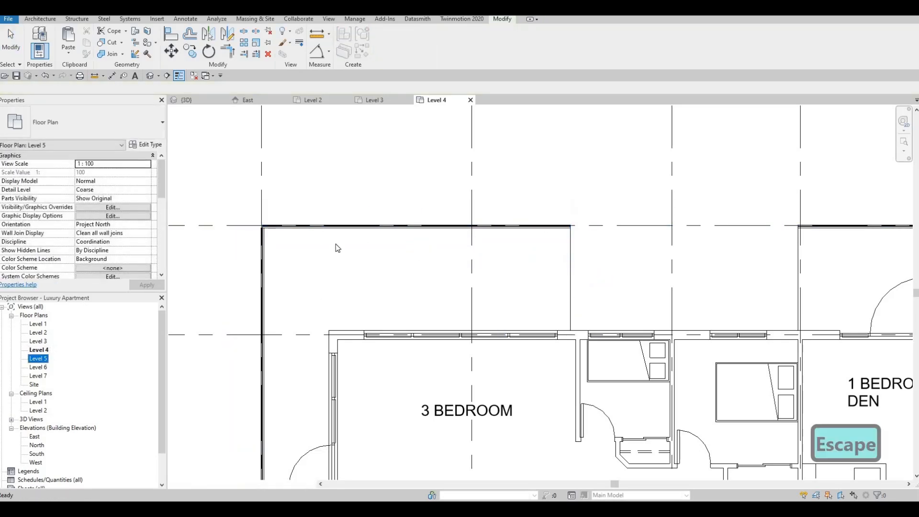
click(460, 227)
key(Escape)
click(441, 234)
key(Escape)
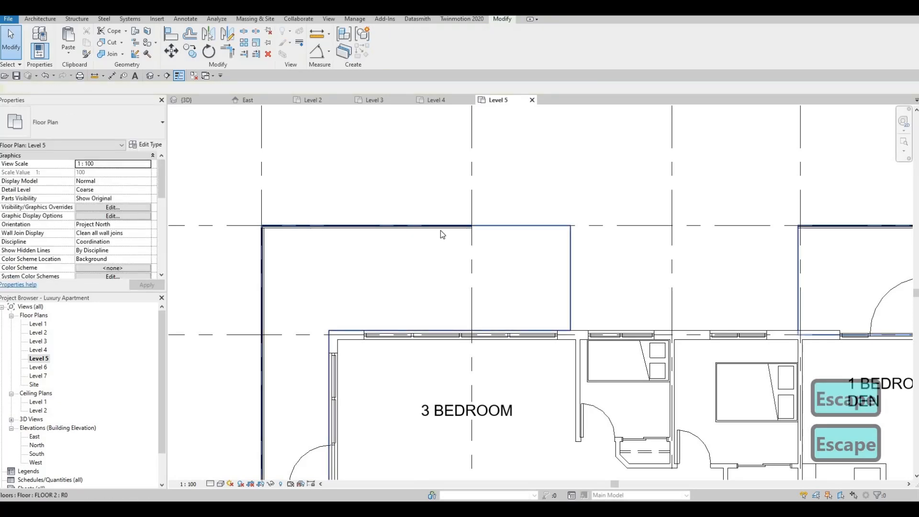
click(440, 226)
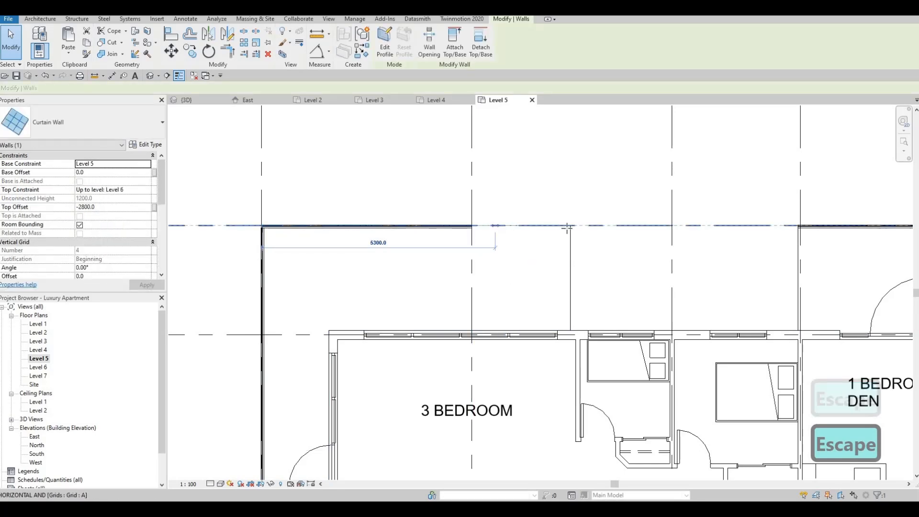
key(Escape)
- Shorten the third balcony's curtain wall railing on Level 5 along grid A to the slab edge
scroll(624, 254, down, 2)
middle_drag(625, 251, 168, 257)
scroll(586, 247, up, 2)
click(566, 242)
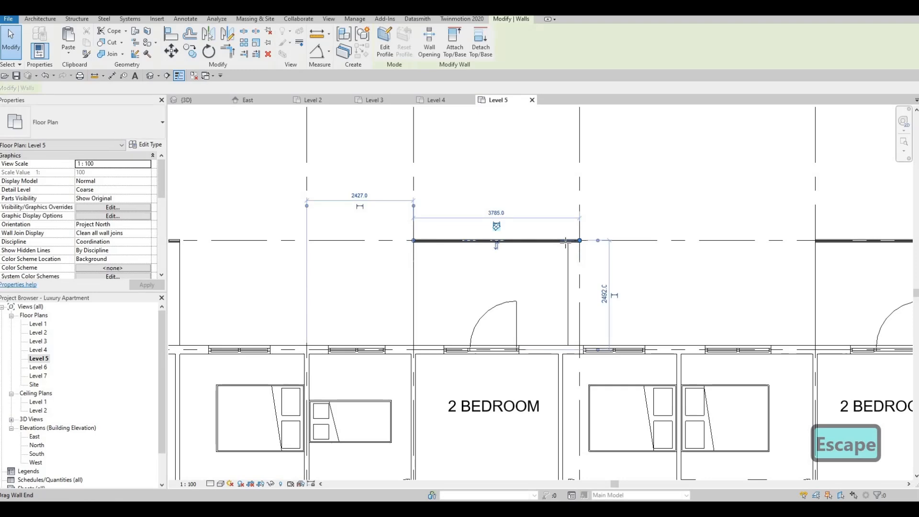
drag(580, 241, 568, 241)
- Extend the Level 5 east corner balcony's side curtain wall railing past grid C to the slab's end edge
scroll(568, 261, down, 2)
middle_drag(619, 273, 236, 201)
scroll(235, 201, down, 3)
scroll(521, 258, up, 6)
key(Escape)
click(515, 287)
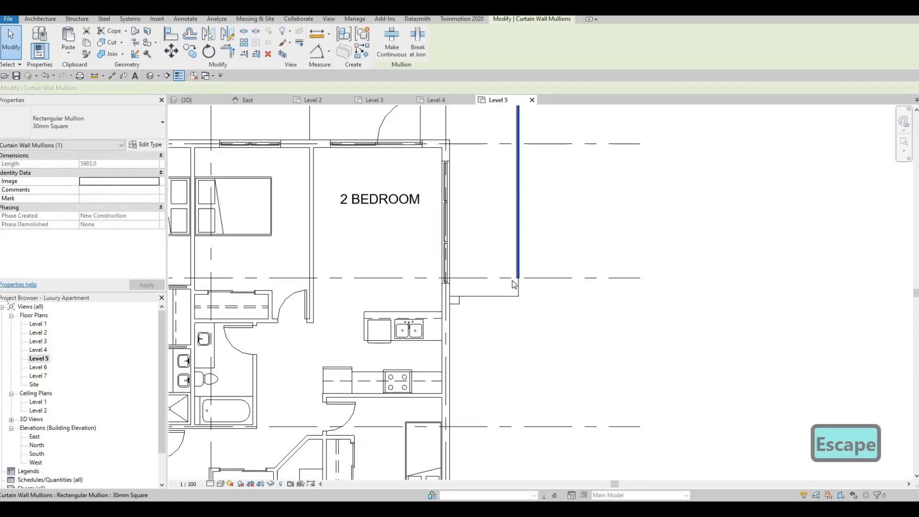
scroll(517, 287, up, 3)
key(Escape)
click(522, 282)
key(Escape)
click(521, 290)
drag(521, 290, 516, 346)
scroll(481, 328, down, 1)
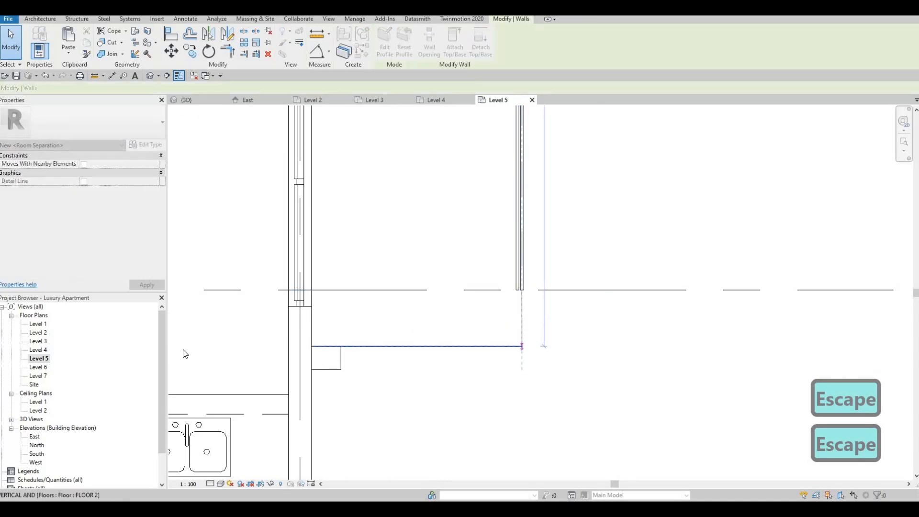
key(Escape)
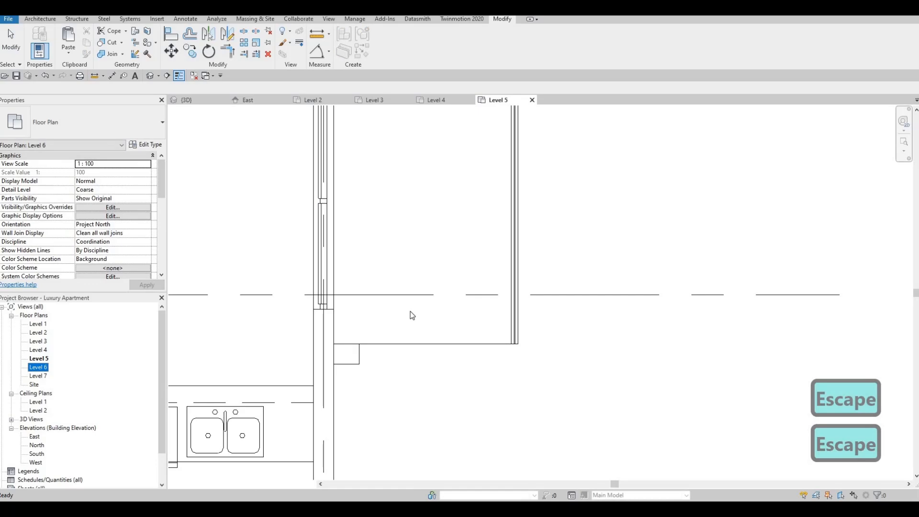
- On the Level 6 plan, extend the east corner balcony's side curtain wall railing past grid C to the slab's end edge
click(516, 282)
drag(516, 295, 514, 343)
scroll(461, 331, down, 6)
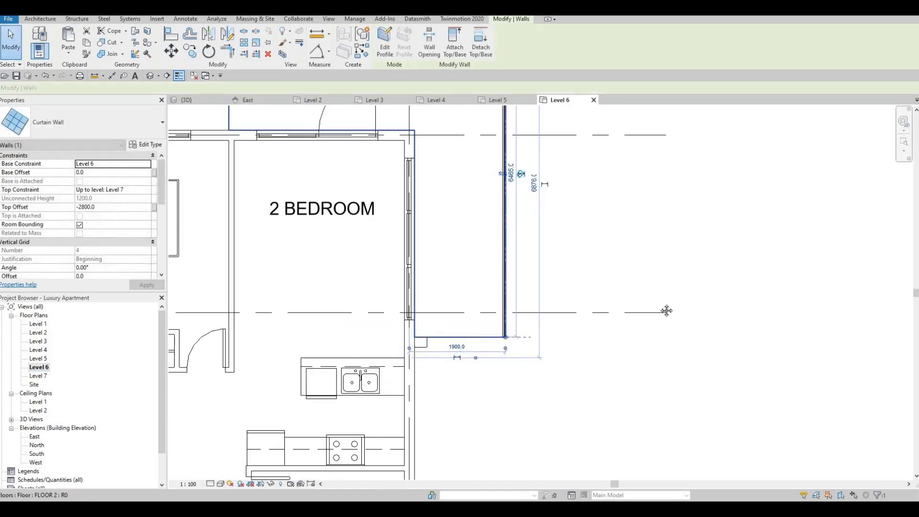
- Shorten the third balcony's curtain wall railing on Level 6 along grid A to the slab edge
middle_drag(398, 249, 439, 250)
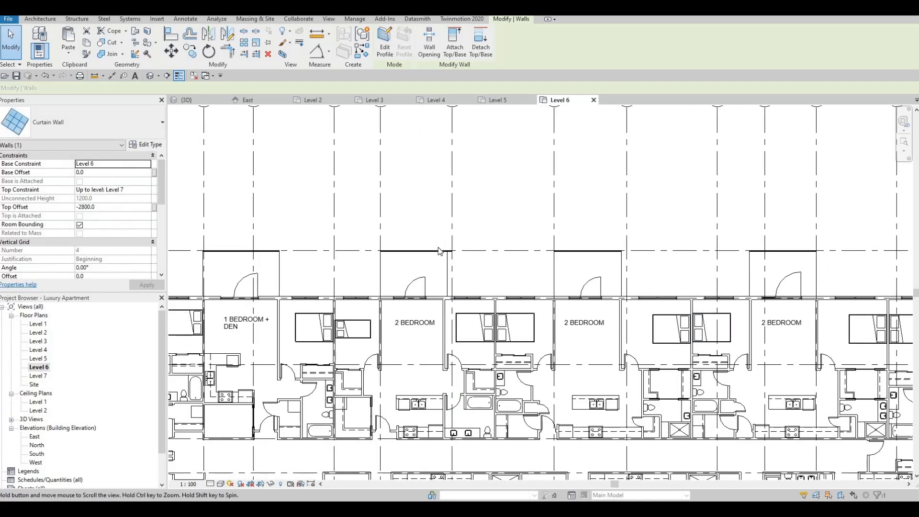
scroll(428, 252, up, 3)
click(460, 248)
scroll(457, 248, up, 2)
drag(483, 247, 460, 250)
key(Escape)
scroll(590, 261, down, 4)
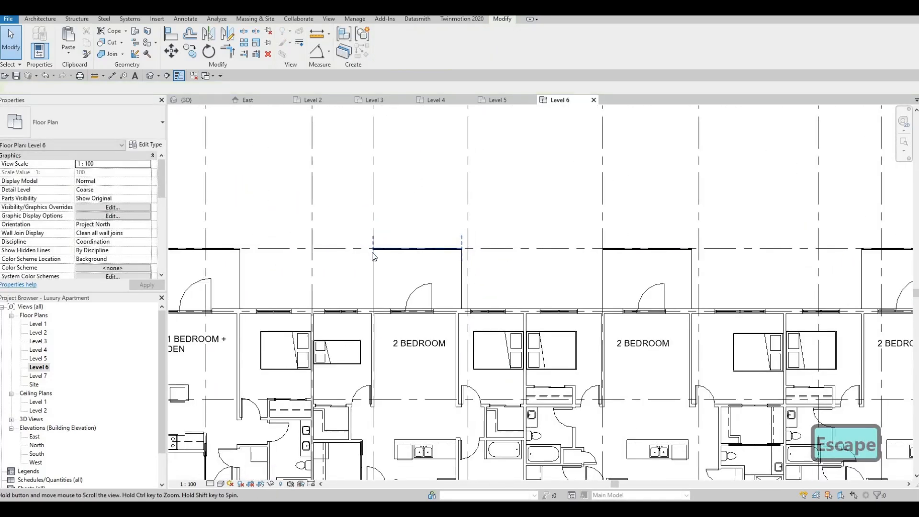
- Extend the Level 6 west corner balcony's curtain wall railing along grid A to 7010 mm, ending at the slab's side edge
scroll(386, 256, up, 2)
middle_drag(202, 259, 300, 261)
scroll(307, 254, up, 2)
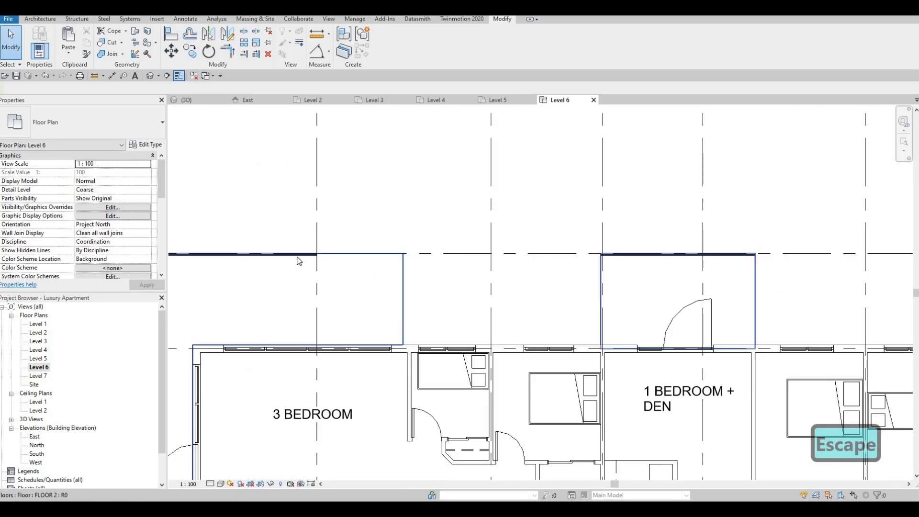
key(Escape)
click(307, 253)
key(Escape)
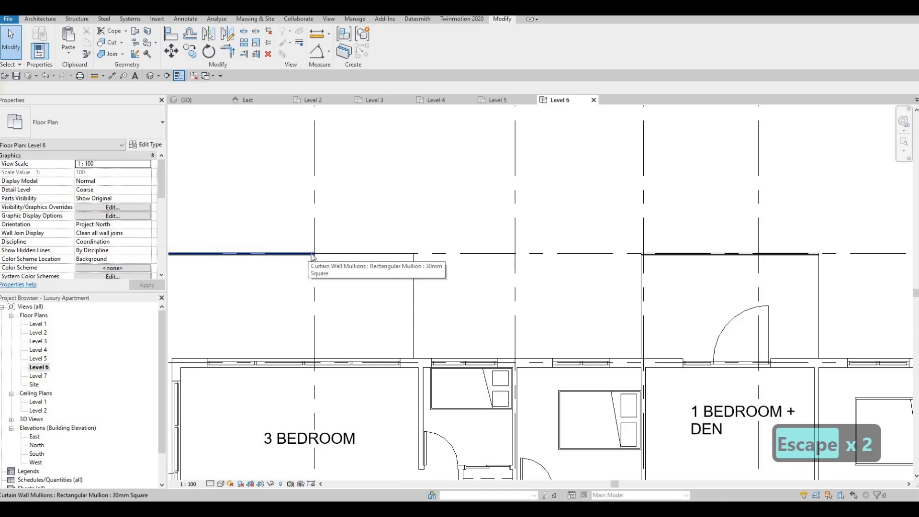
drag(333, 253, 414, 254)
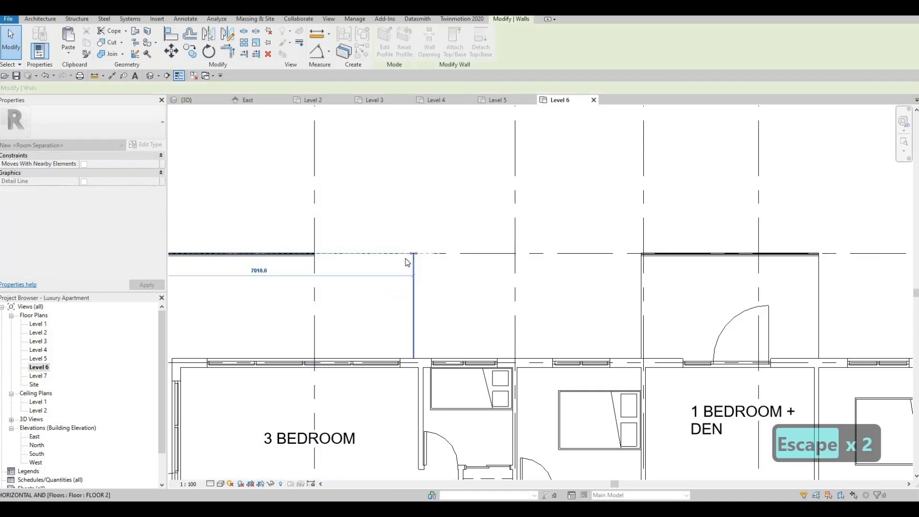
key(Escape)
- In the 3D view, examine the balcony slabs and curtain wall railings around the building's end wall up to the roof
click(194, 100)
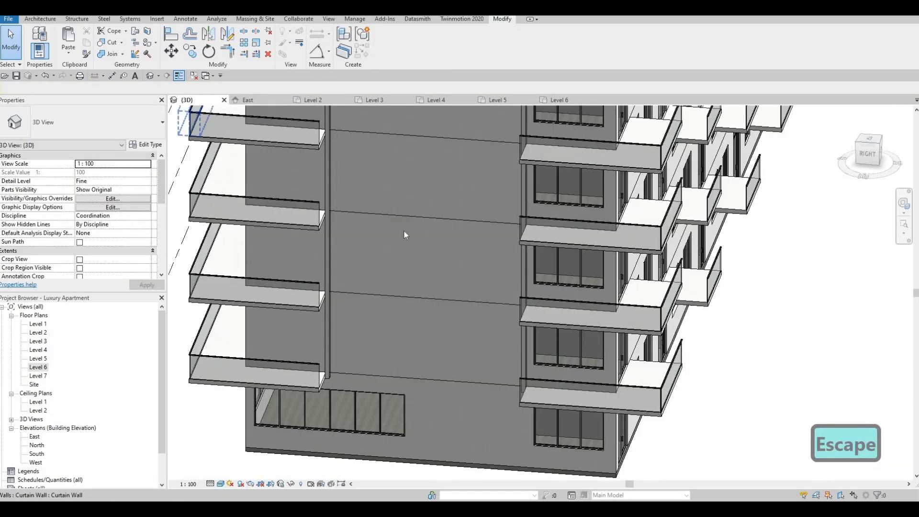
shift+middle_drag(311, 245, 339, 256)
scroll(314, 223, up, 5)
shift+middle_drag(392, 143, 288, 269)
scroll(319, 183, up, 3)
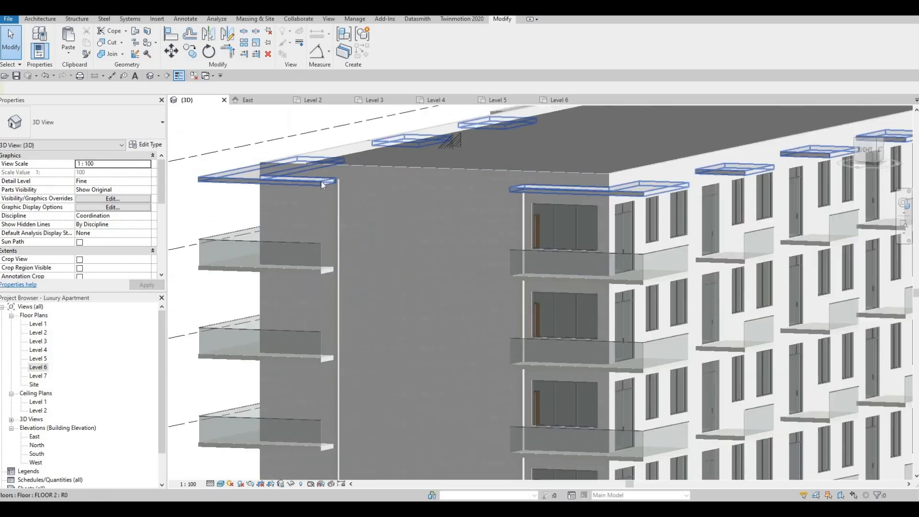
shift+middle_drag(258, 201, 381, 204)
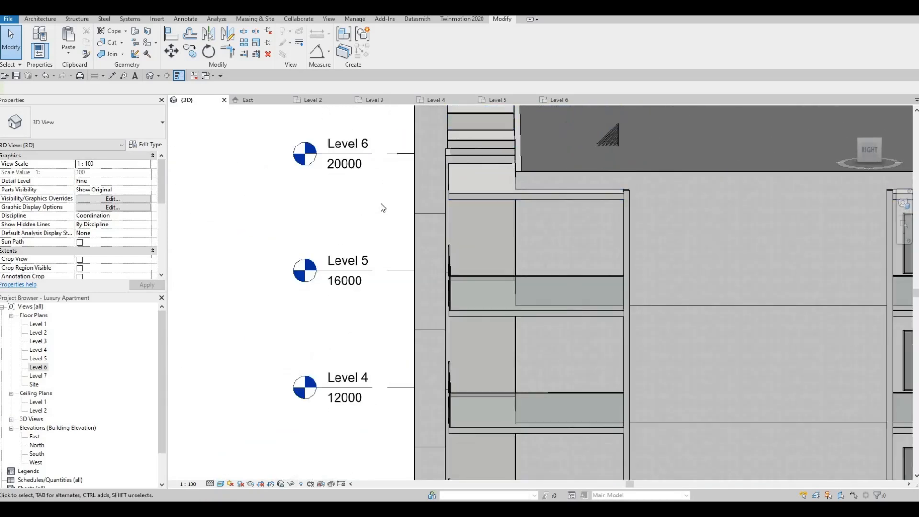
- On the East elevation, align the top of the Level 7 balcony roof slab with the top of the vertical fin
scroll(684, 188, up, 4)
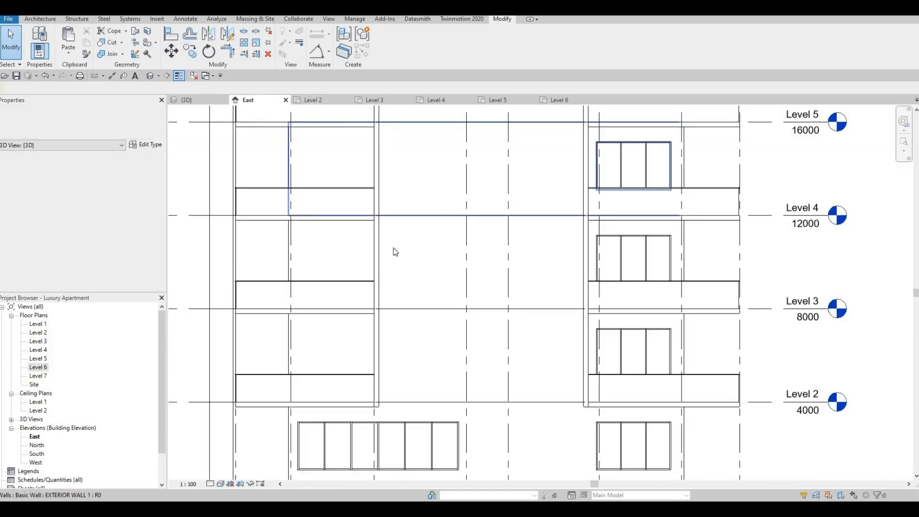
middle_drag(388, 240, 390, 249)
scroll(390, 248, down, 2)
middle_drag(359, 165, 344, 221)
scroll(326, 202, up, 5)
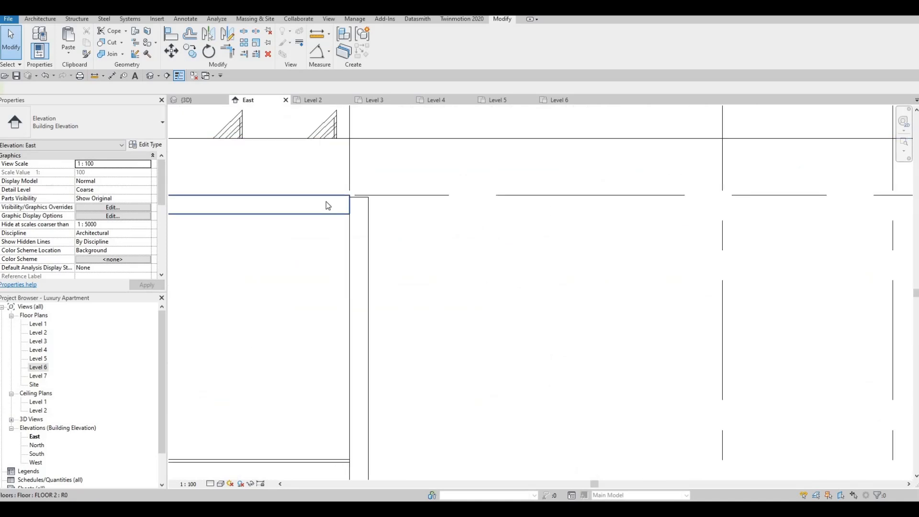
key(a)
key(l)
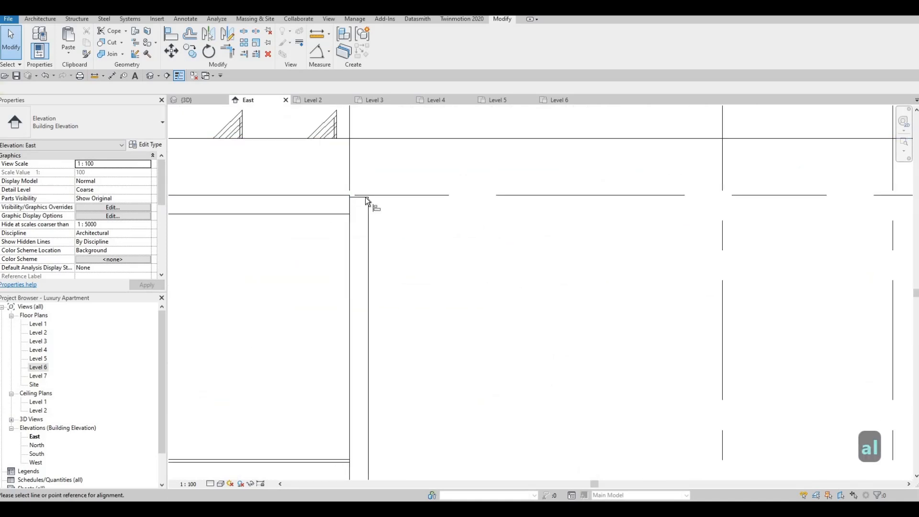
scroll(363, 201, up, 2)
click(332, 194)
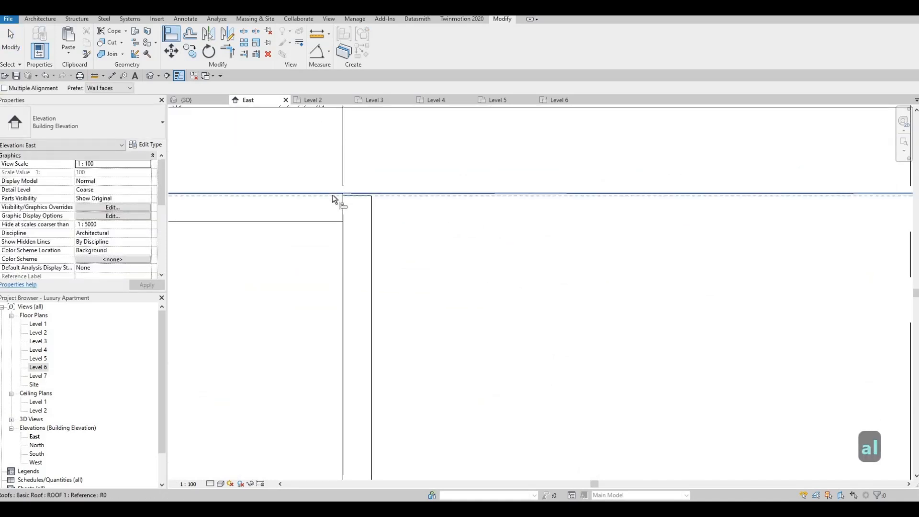
key(Tab)
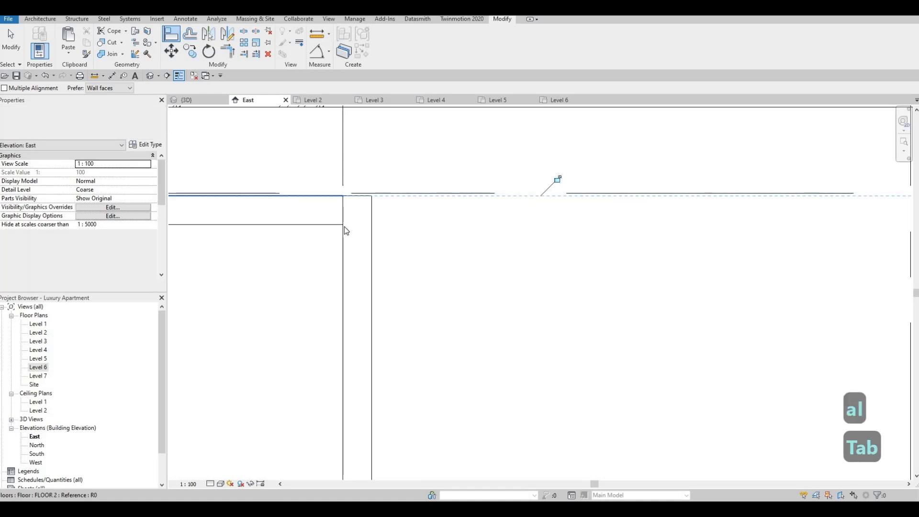
key(Escape)
key(Escape)
scroll(515, 212, down, 4)
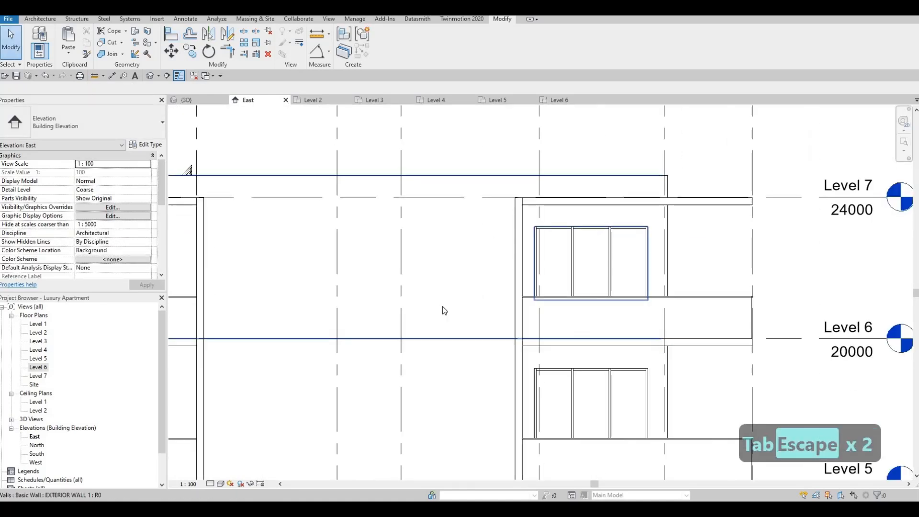
- In the 3D view, align the vertical fins' outer face on the end wall with the balcony slab's front edge
scroll(491, 282, up, 3)
middle_drag(503, 332, 485, 283)
key(Escape)
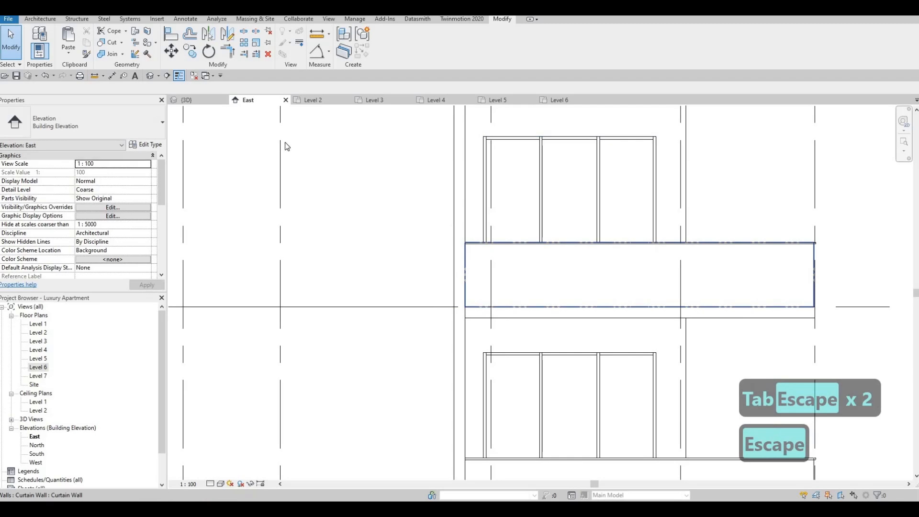
scroll(477, 282, down, 2)
click(206, 101)
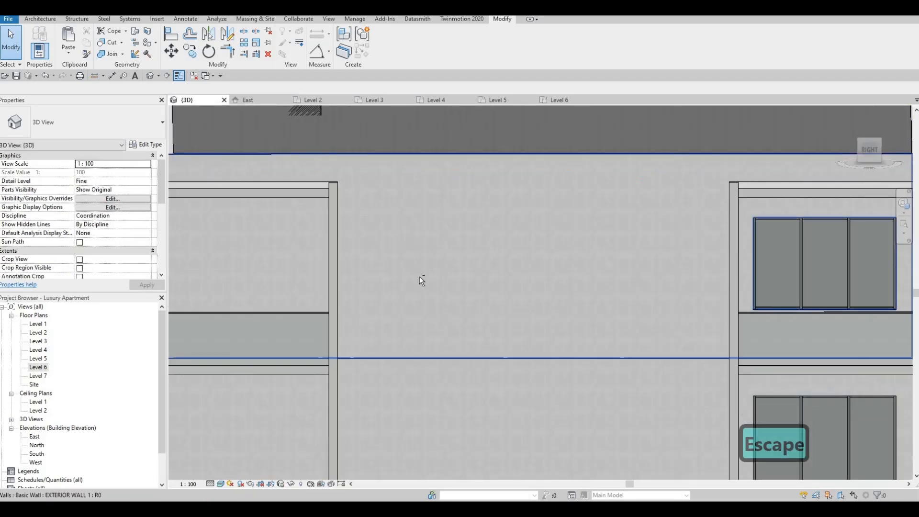
scroll(469, 304, down, 2)
shift+middle_drag(469, 303, 646, 297)
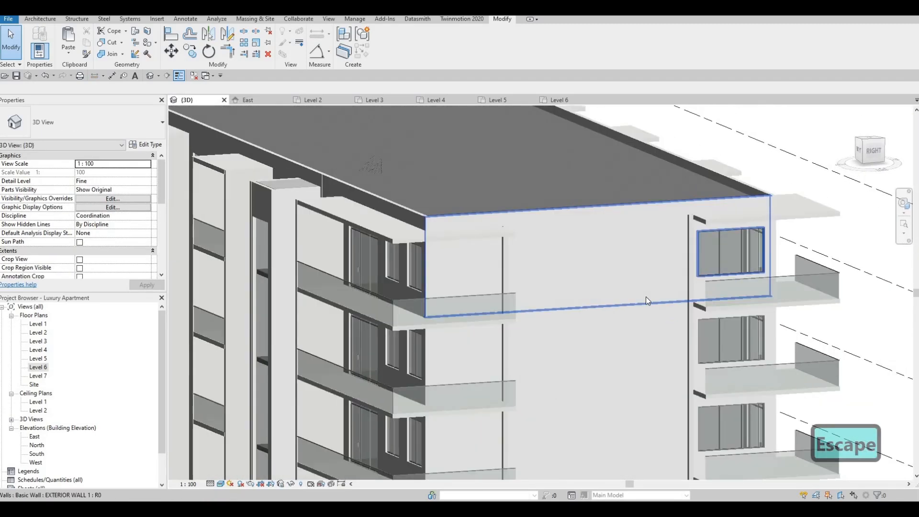
scroll(646, 297, up, 2)
key(a)
key(l)
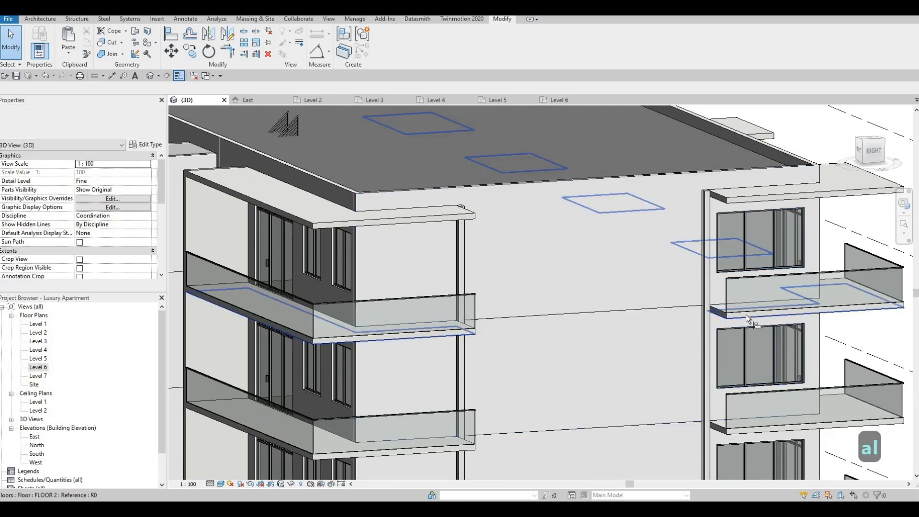
scroll(725, 316, up, 3)
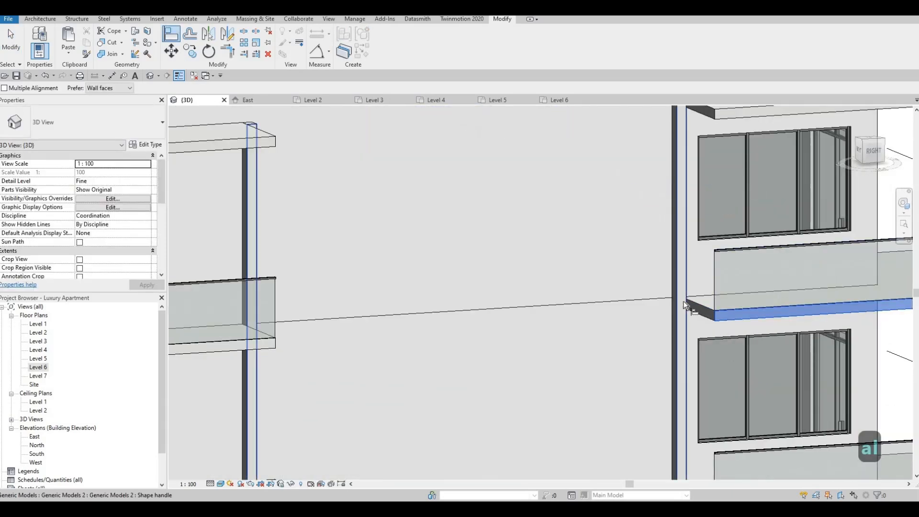
scroll(672, 309, down, 4)
key(Escape)
key(Escape)
key(Escape)
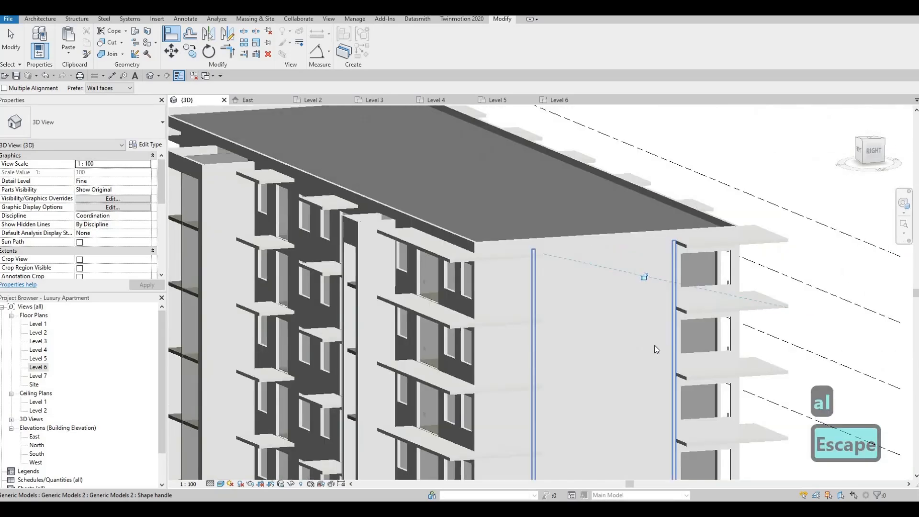
- Examine the fins and balconies around the building in 3D and on the West elevation
shift+middle_drag(555, 323, 586, 412)
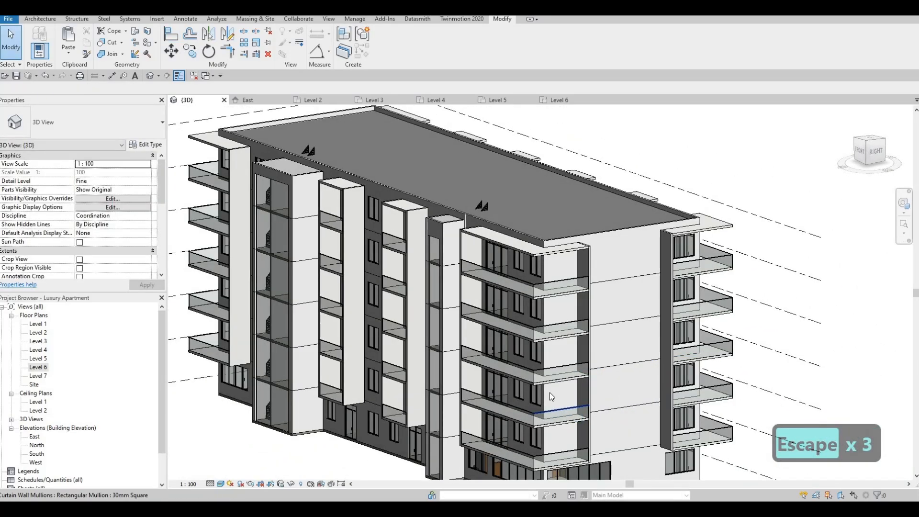
shift+middle_drag(536, 390, 174, 375)
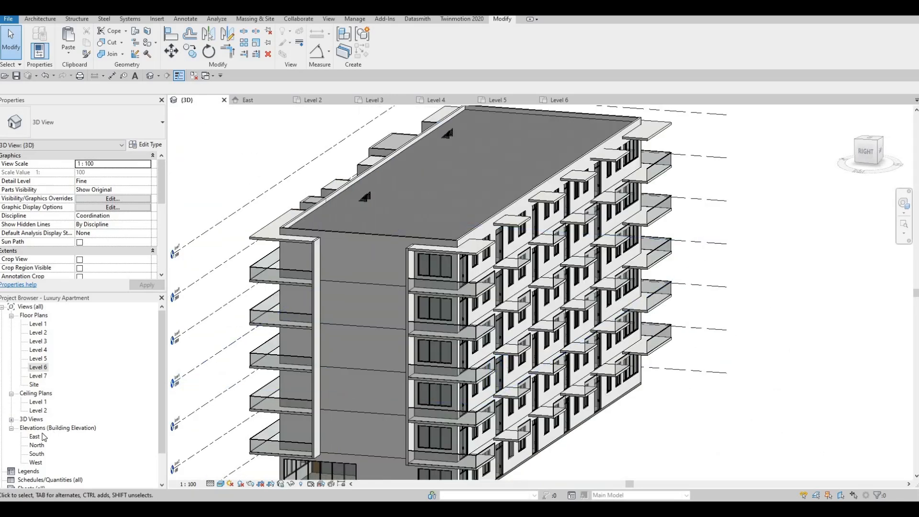
scroll(44, 437, down, 1)
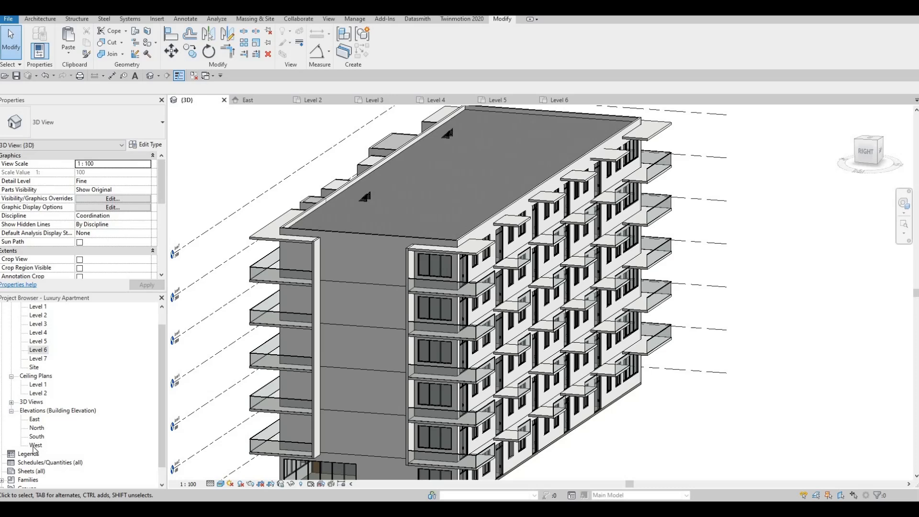
double_click(34, 446)
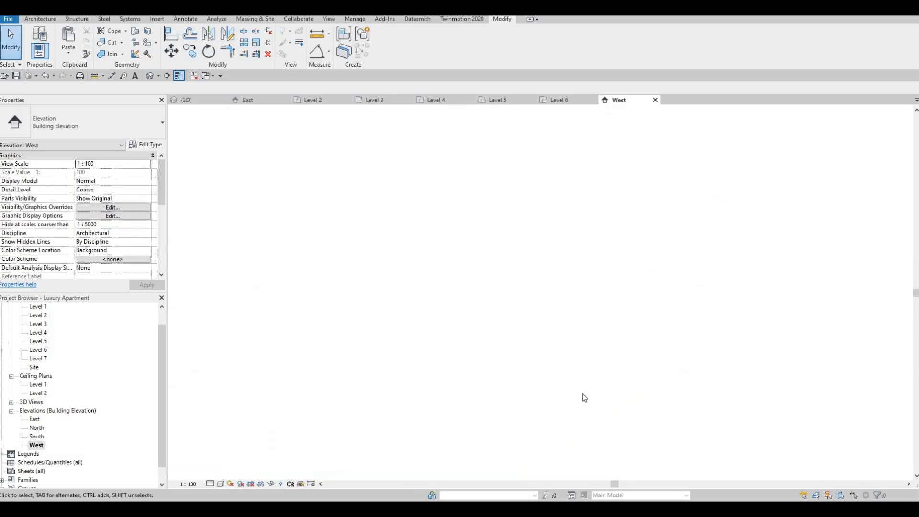
key(Escape)
middle_drag(431, 287, 379, 272)
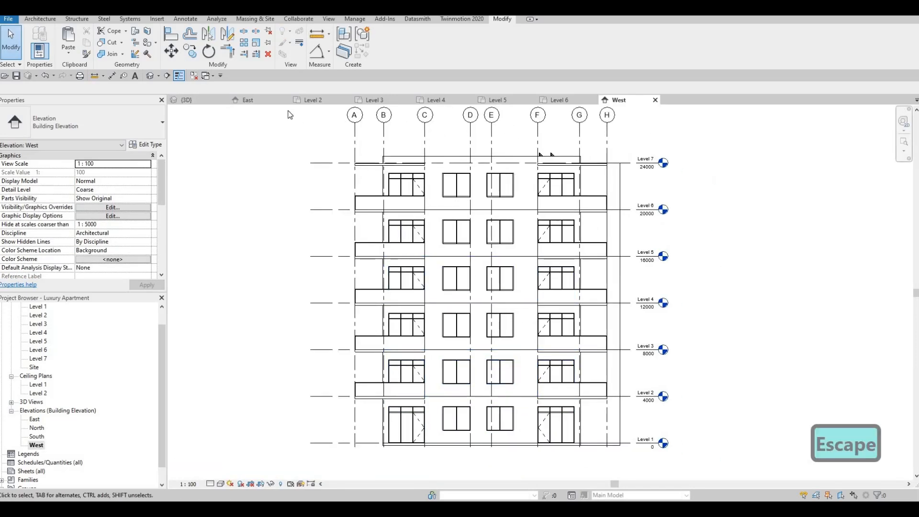
click(187, 100)
key(Escape)
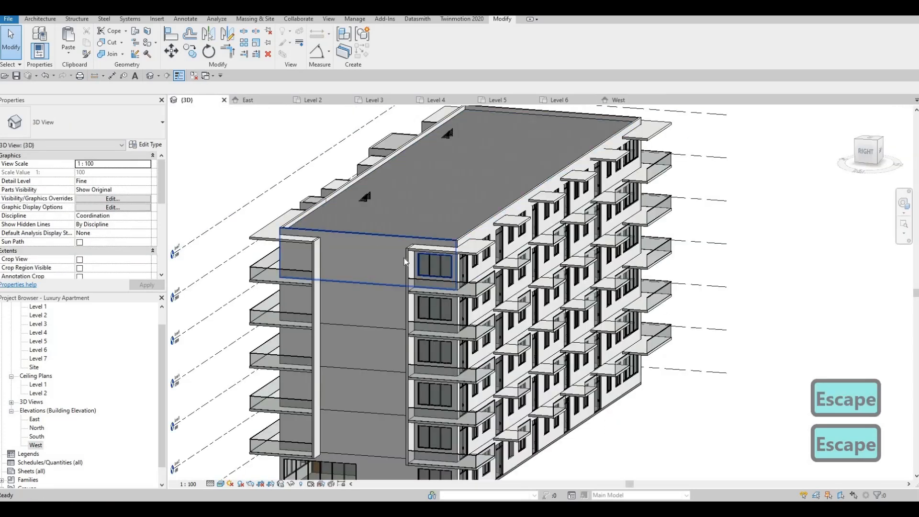
key(Tab)
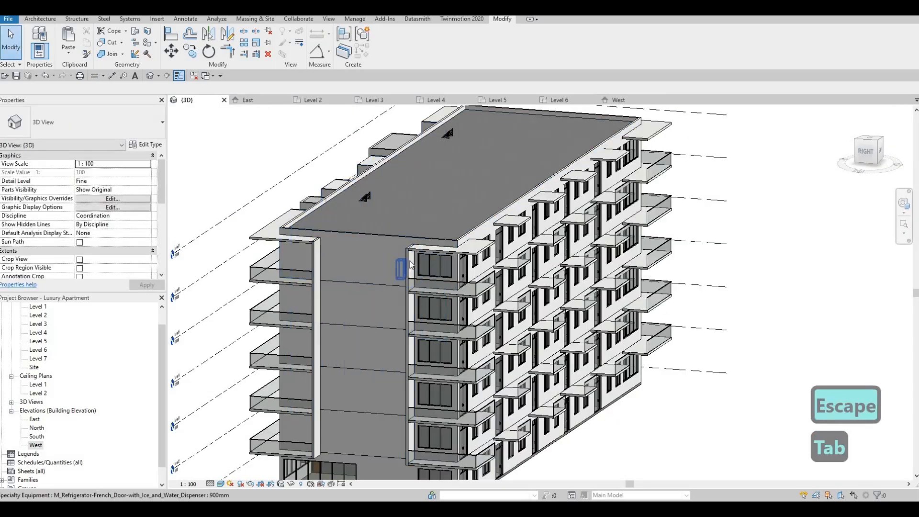
key(Escape)
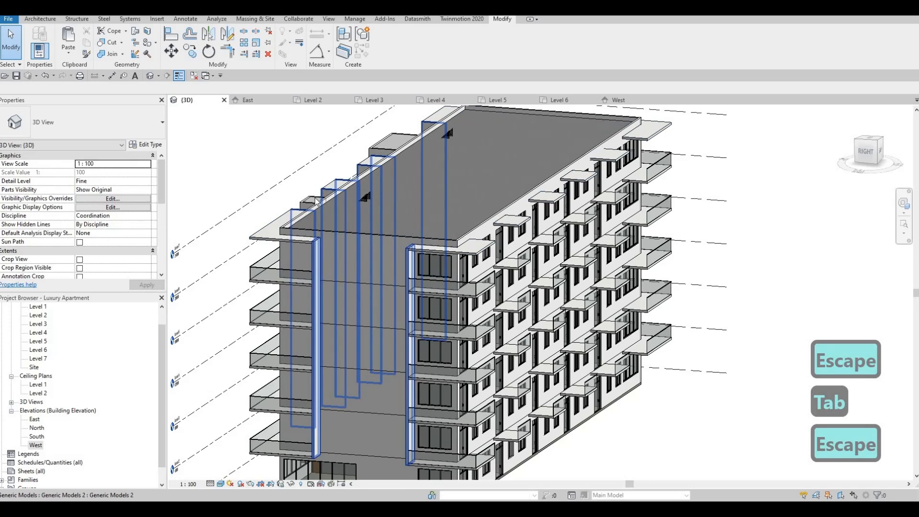
- Edit the fins' in-place model and start an extrusion on the West elevation with the Level 6 exterior wall as work plane
click(316, 254)
click(387, 36)
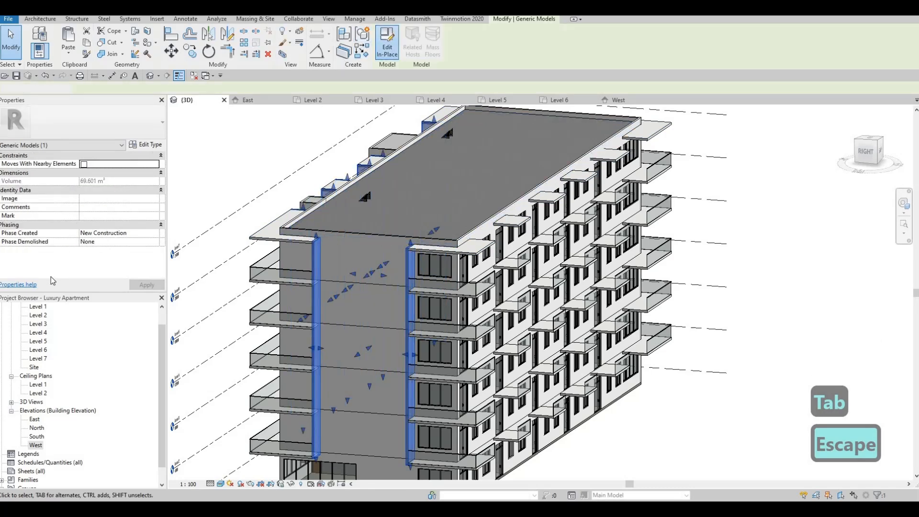
click(621, 101)
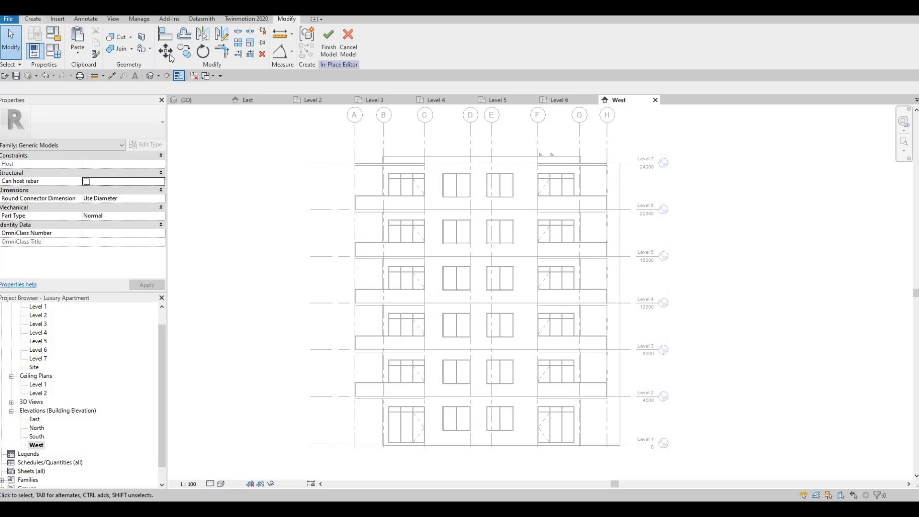
click(32, 19)
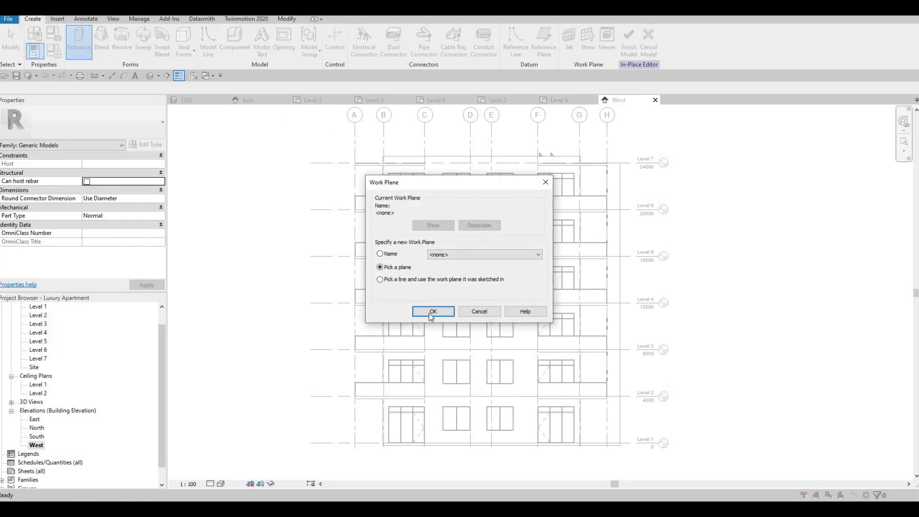
key(Return)
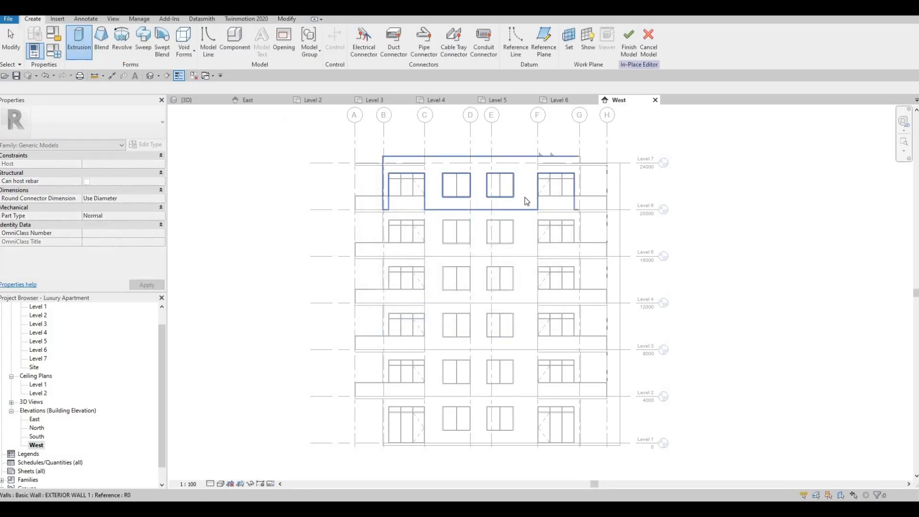
click(528, 197)
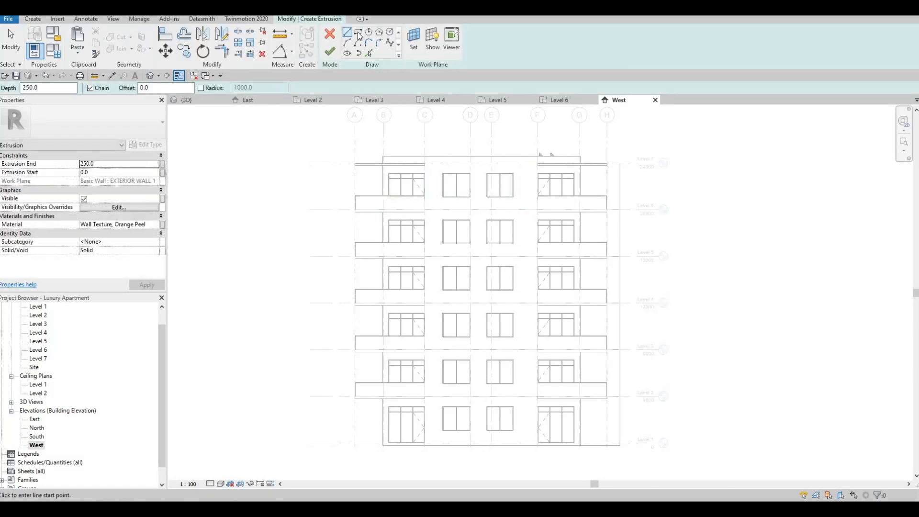
- Sketch a rectangle about 240 mm wide along grid C, from the Level 7 slab down to the Level 2 balcony slab
scroll(440, 157, up, 5)
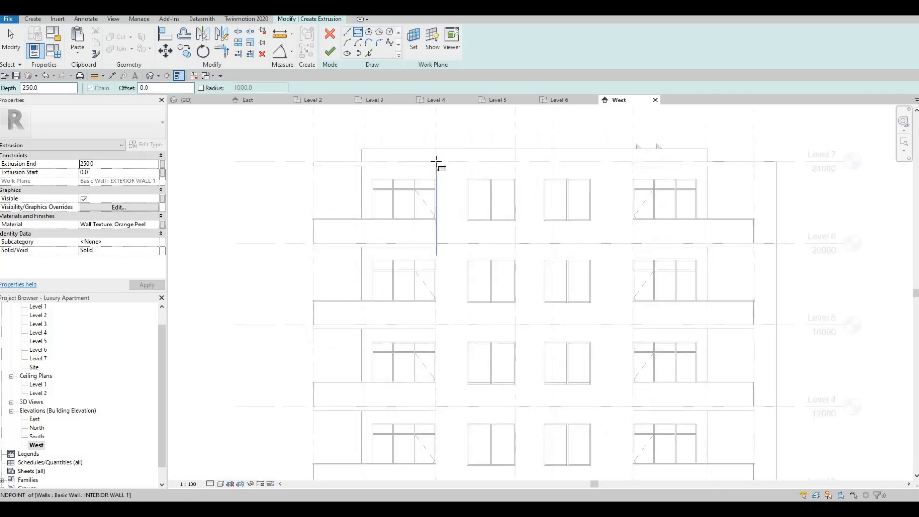
scroll(449, 305, down, 6)
scroll(441, 285, up, 6)
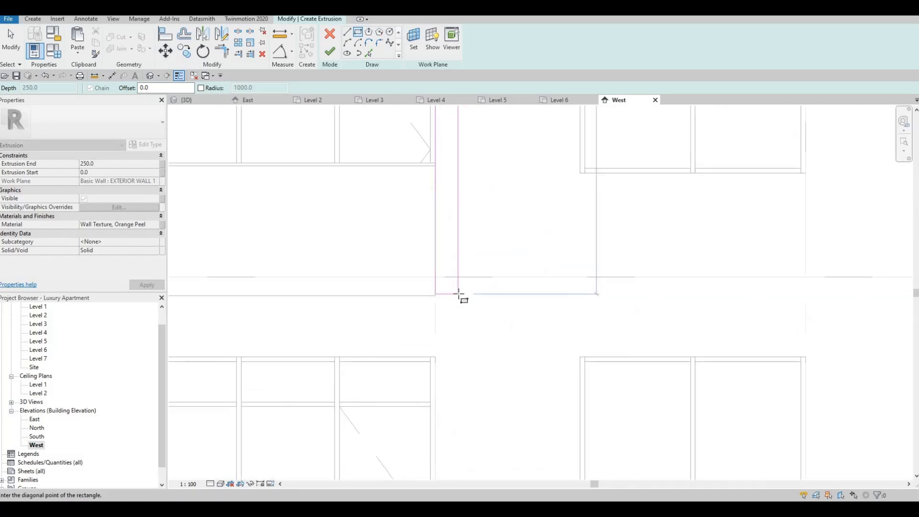
key(Escape)
key(Escape)
- Align the rectangle's bottom edge with the underside of the Level 2 balcony slab
key(a)
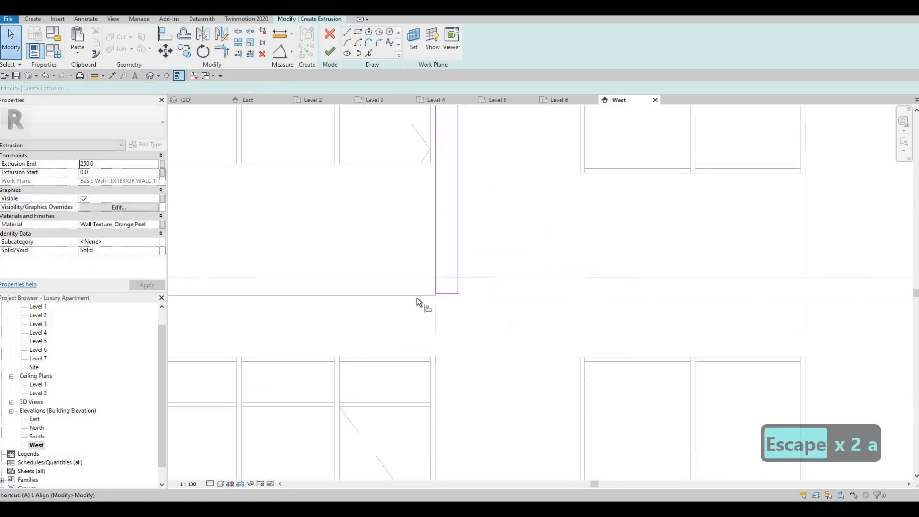
key(l)
click(446, 294)
click(446, 293)
key(Escape)
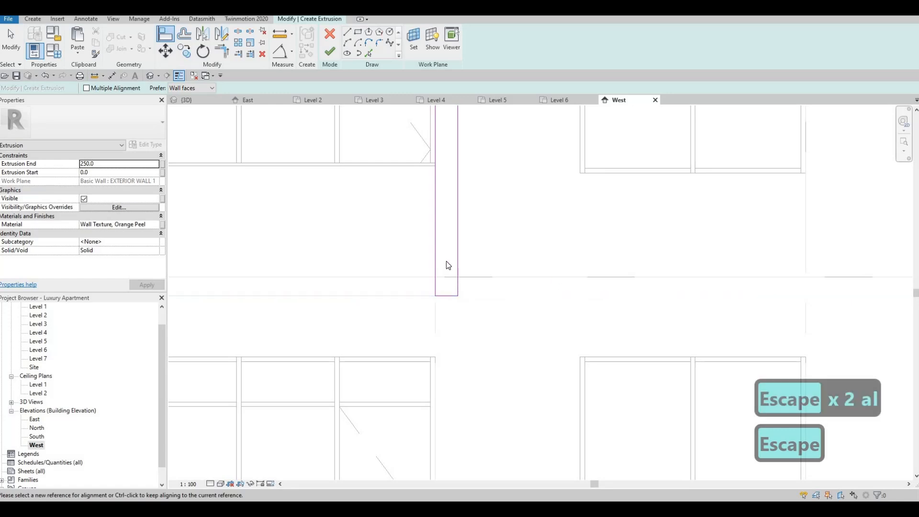
key(Escape)
- Set the sketched fin rectangle's width to 200 mm
click(443, 245)
scroll(450, 198, down, 6)
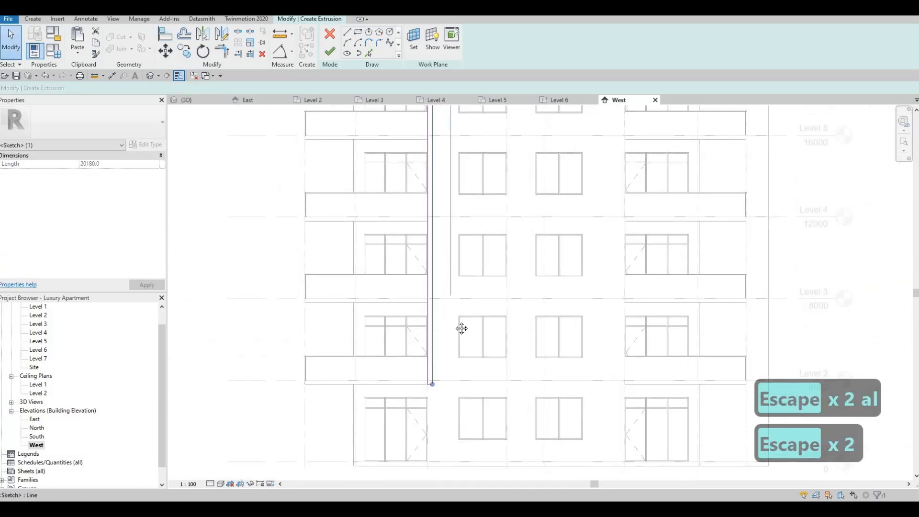
scroll(433, 194, up, 5)
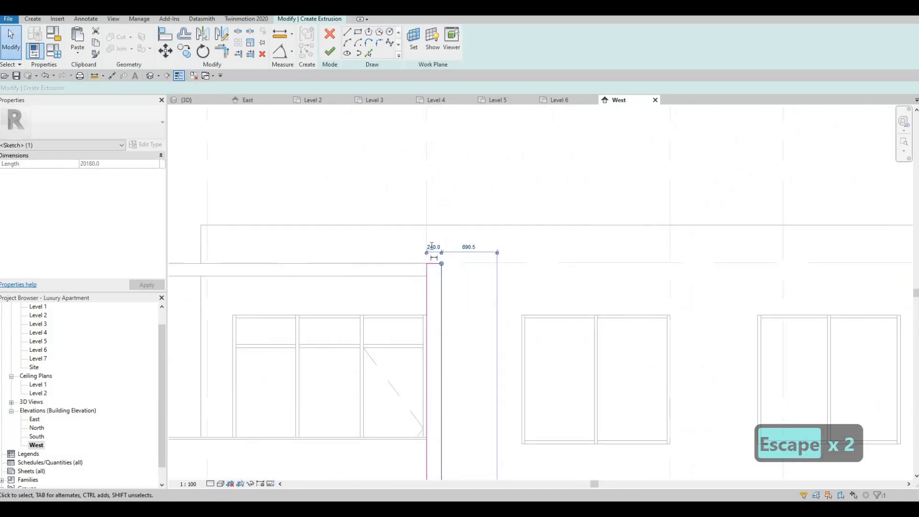
click(431, 199)
text(2)
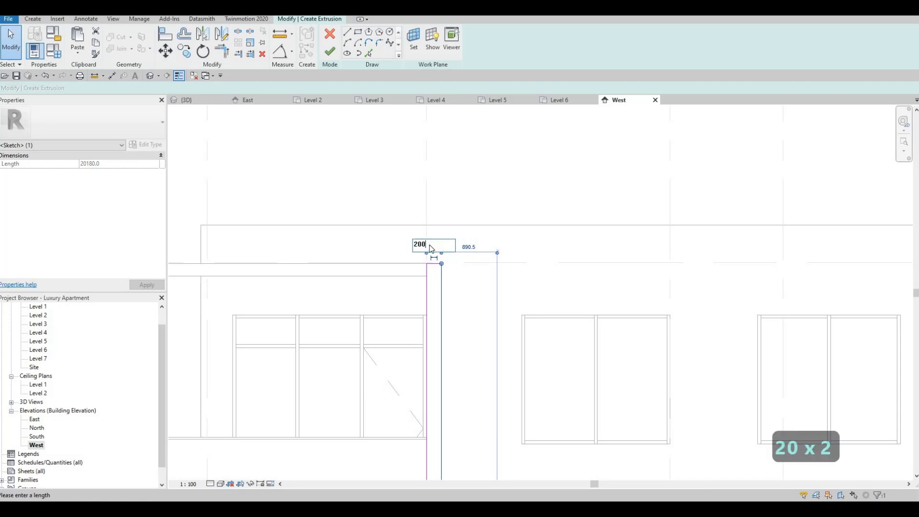
text(00)
key(Return)
key(Escape)
key(Escape)
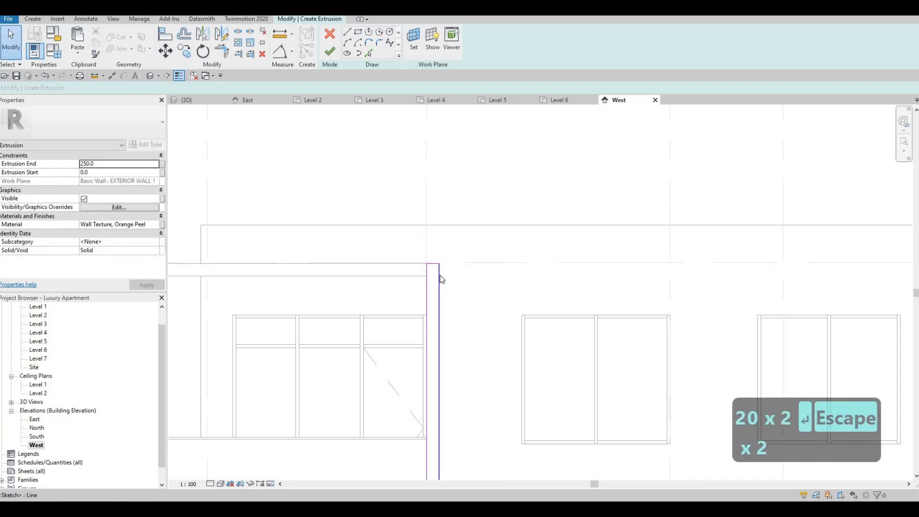
- Copy the sketched fin rectangle from grid C to the end of the Level 7 slab at grid F and finish the extrusion
key(Tab)
click(440, 275)
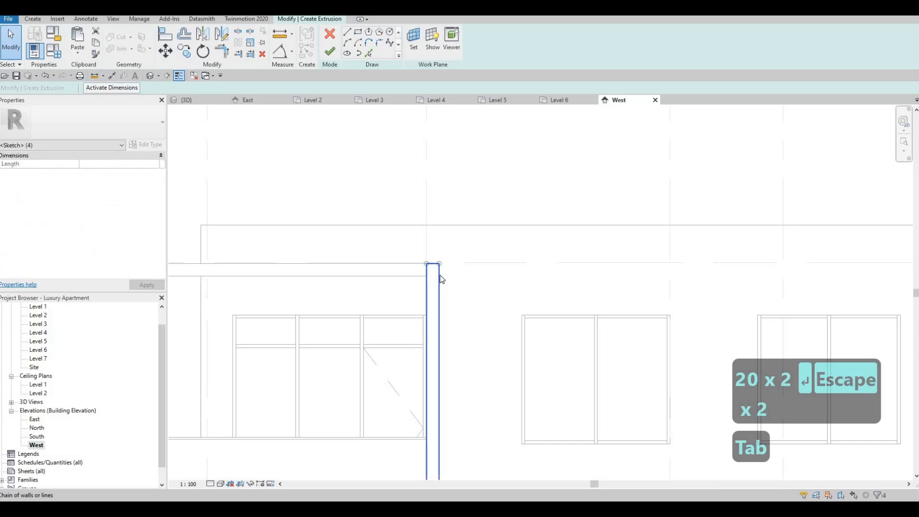
key(c)
key(o)
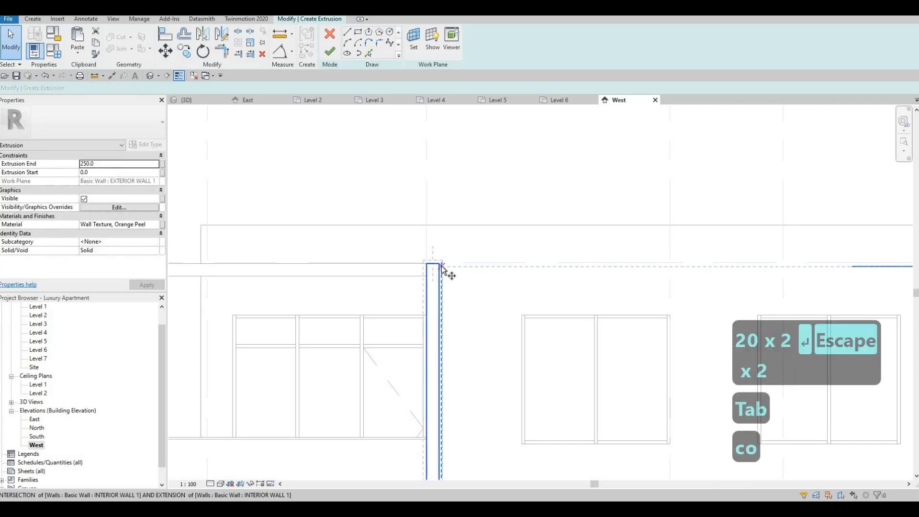
scroll(524, 271, down, 5)
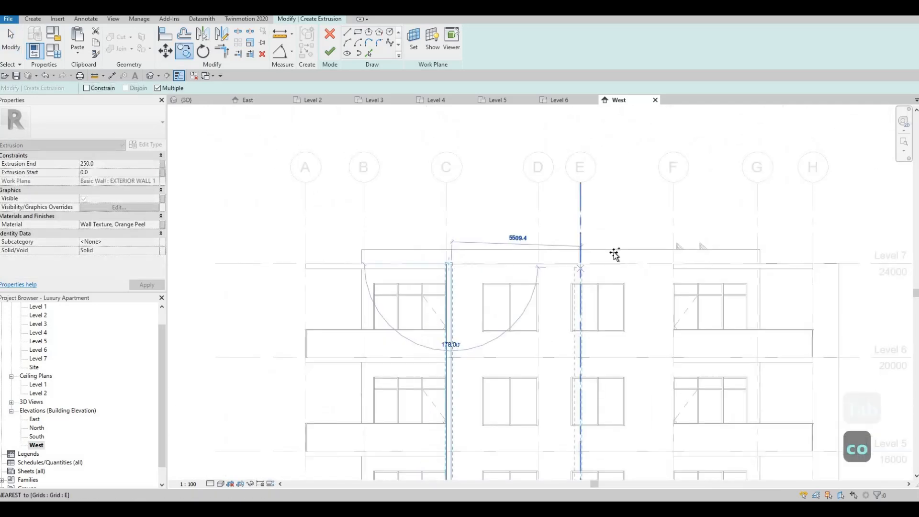
scroll(622, 267, up, 3)
scroll(627, 283, up, 4)
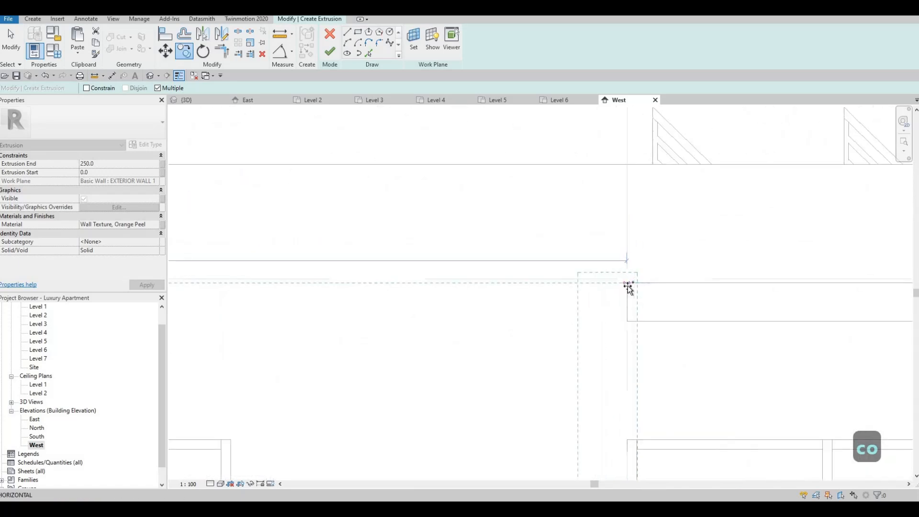
scroll(474, 252, down, 6)
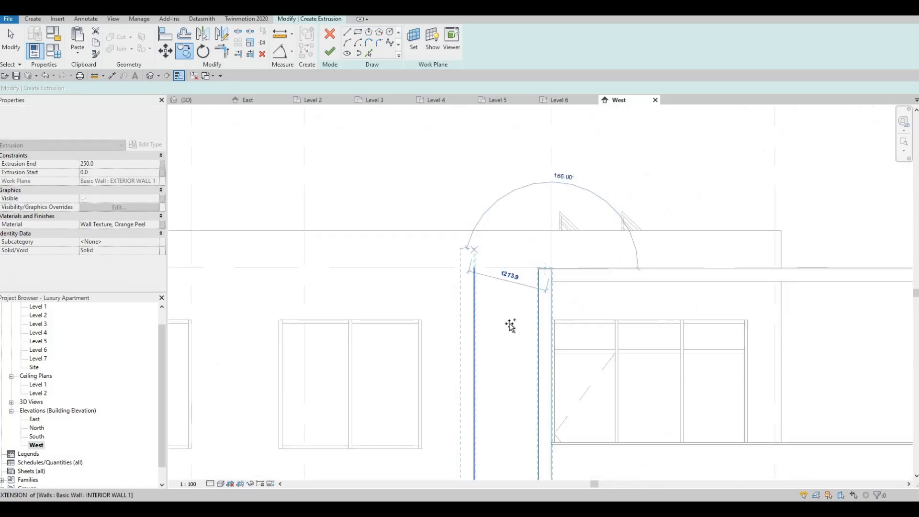
key(Escape)
scroll(462, 226, down, 2)
key(Escape)
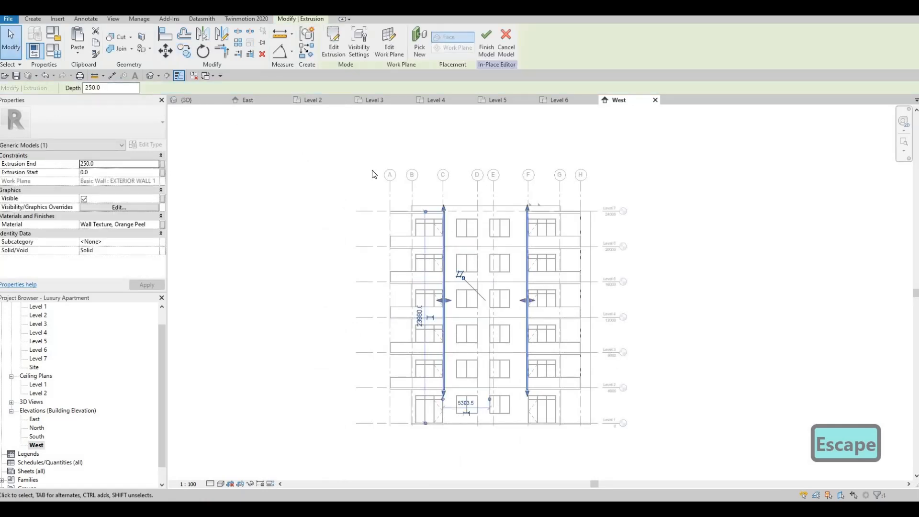
- Align the outer face of the new West fins with the outer edge of the Level 7 slab in the 3D view
click(186, 100)
shift+middle_drag(429, 278, 460, 235)
key(Escape)
key(Escape)
key(Escape)
scroll(534, 157, up, 5)
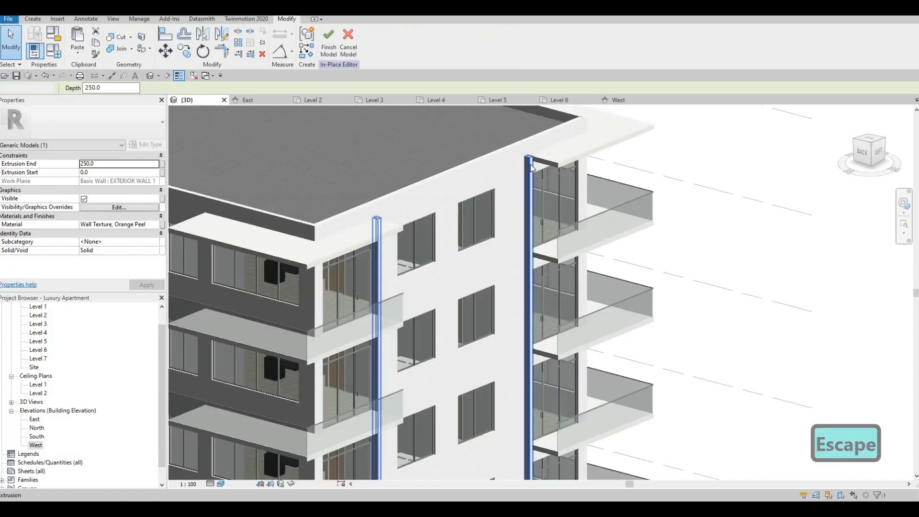
key(a)
key(l)
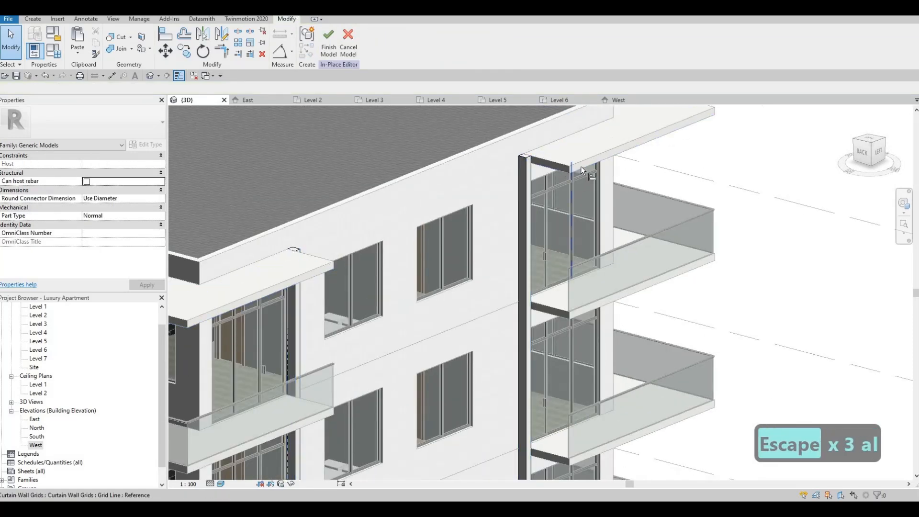
key(Tab)
click(532, 172)
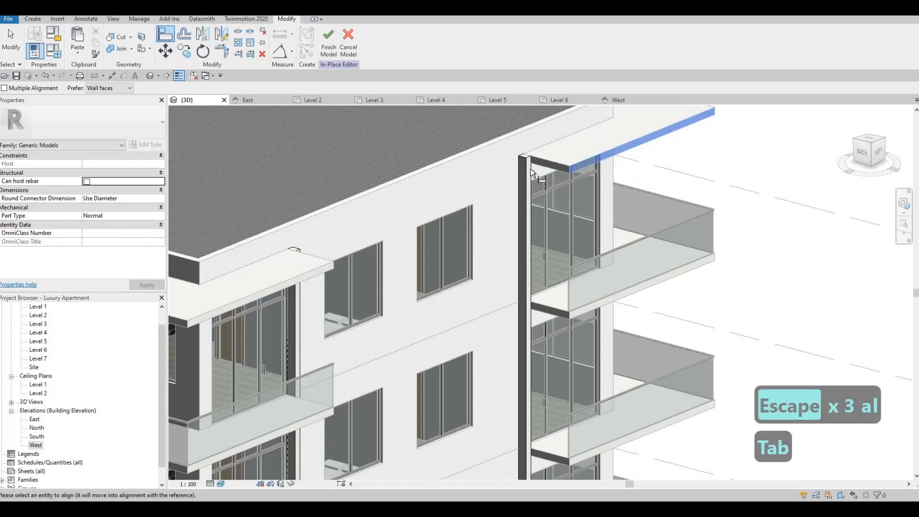
key(Escape)
scroll(524, 215, down, 5)
key(Escape)
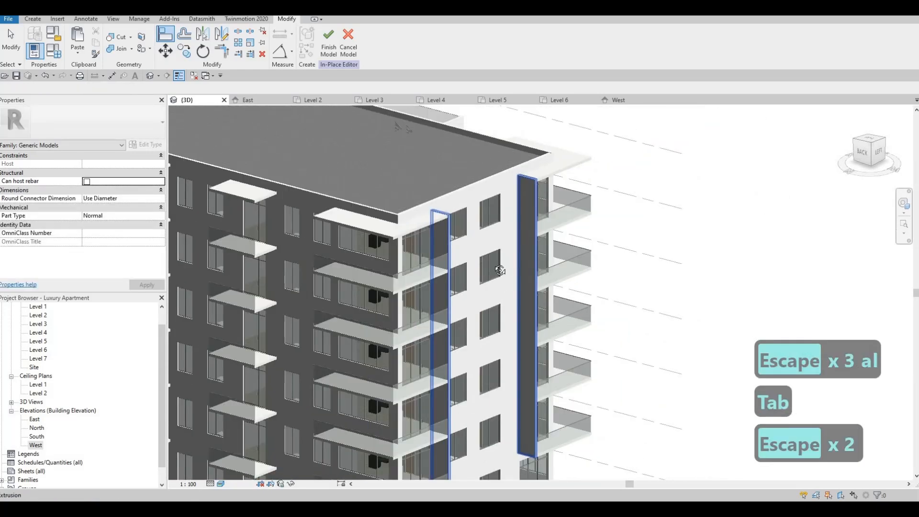
- Finish the fins' in-place model and open the North elevation
shift+middle_drag(404, 122, 323, 110)
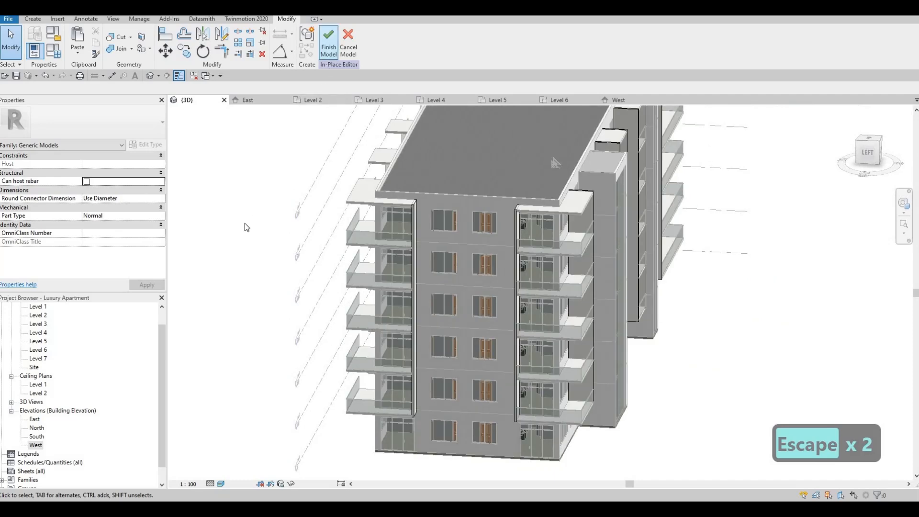
click(329, 46)
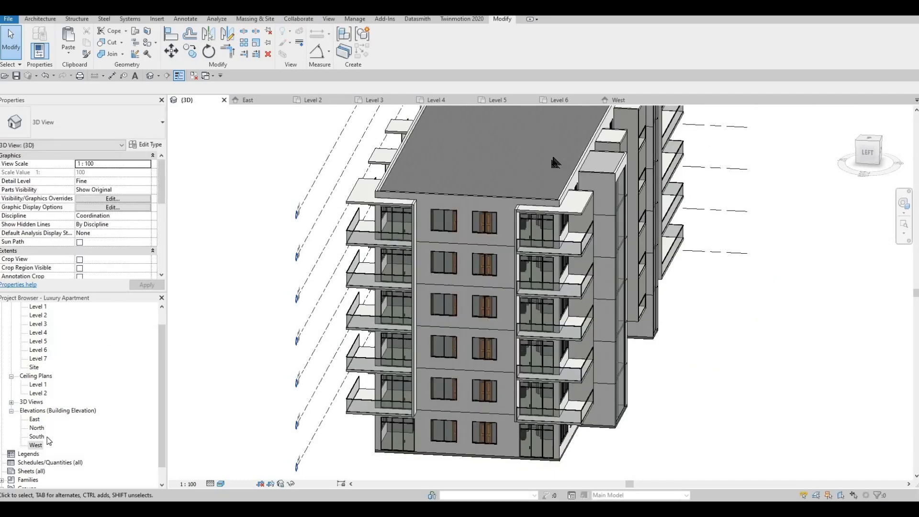
double_click(38, 429)
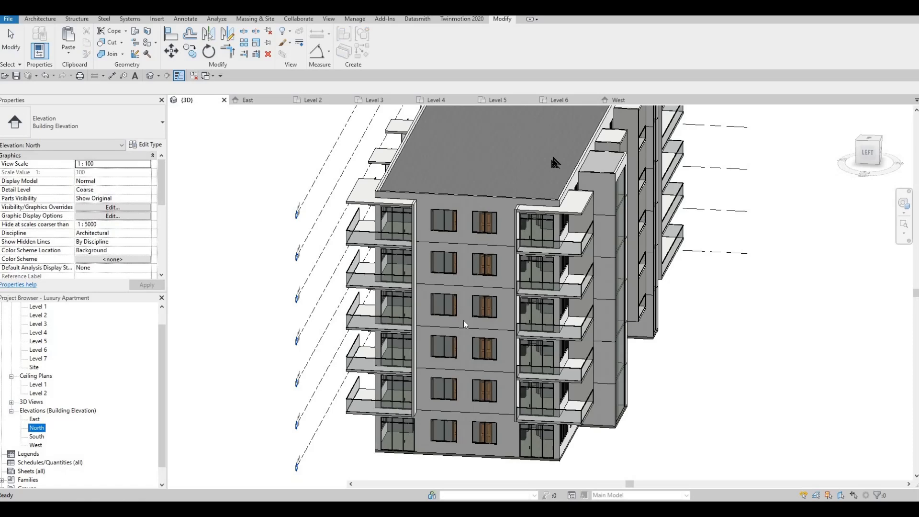
middle_drag(438, 296, 410, 275)
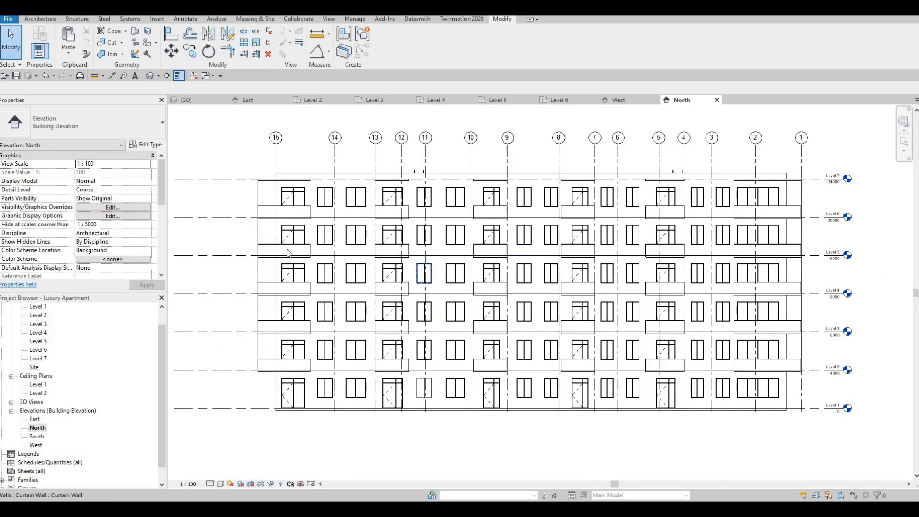
- Edit the fins' in-place model again and start an extrusion on the North elevation with the exterior wall as work plane
click(195, 100)
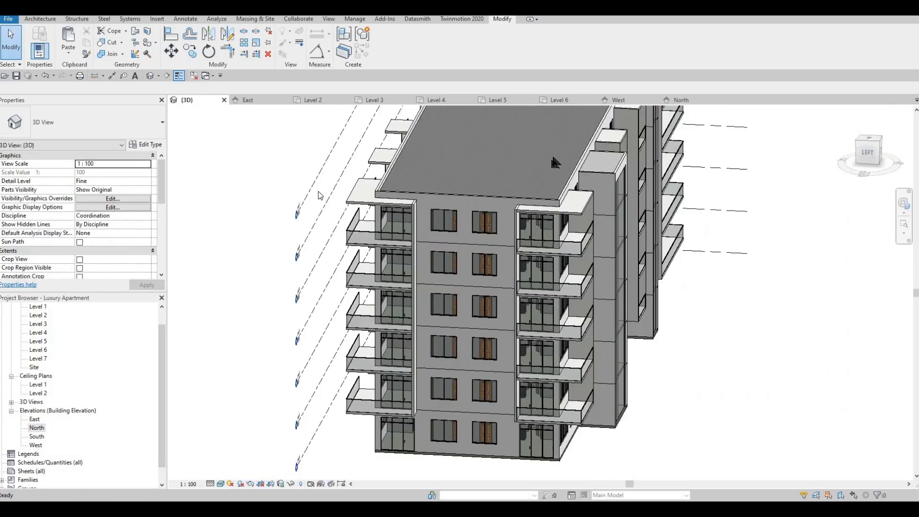
click(414, 225)
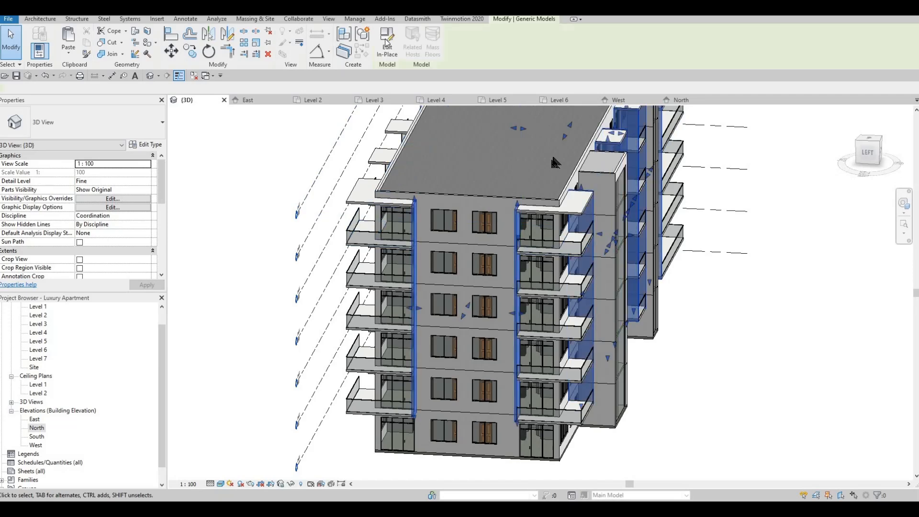
click(387, 43)
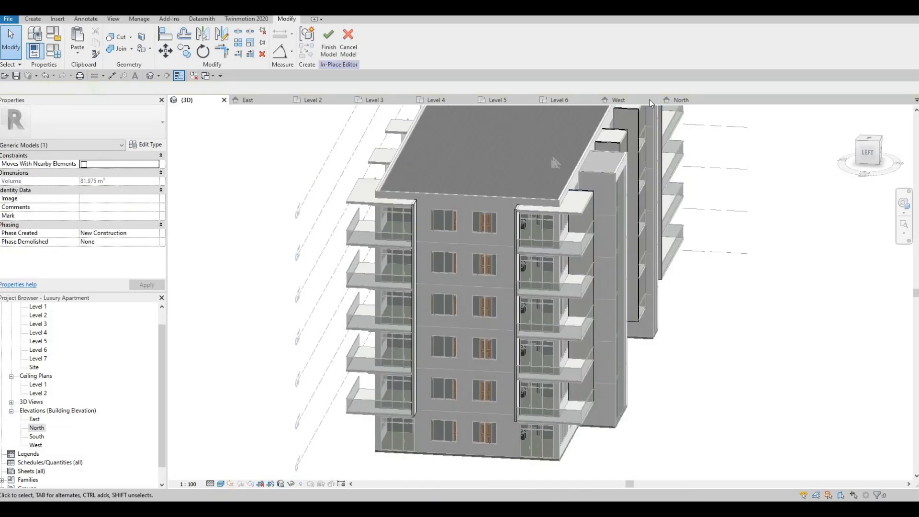
click(680, 99)
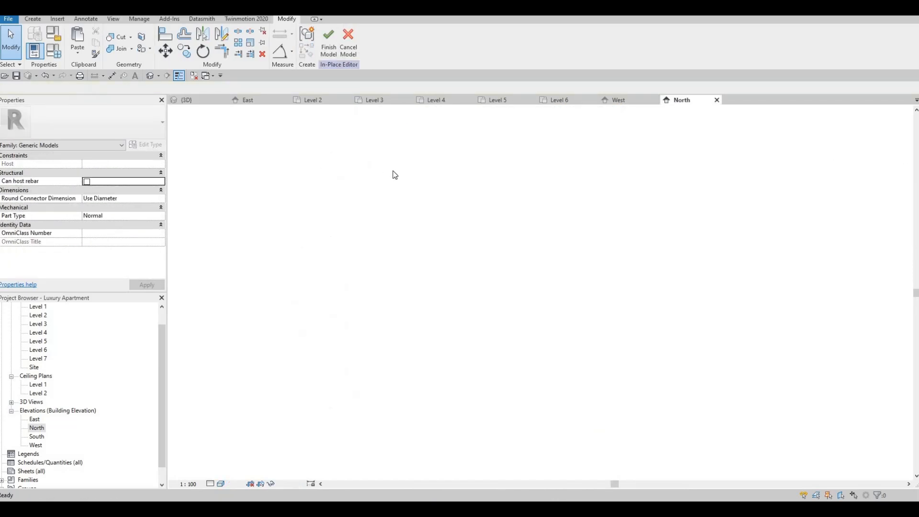
click(33, 18)
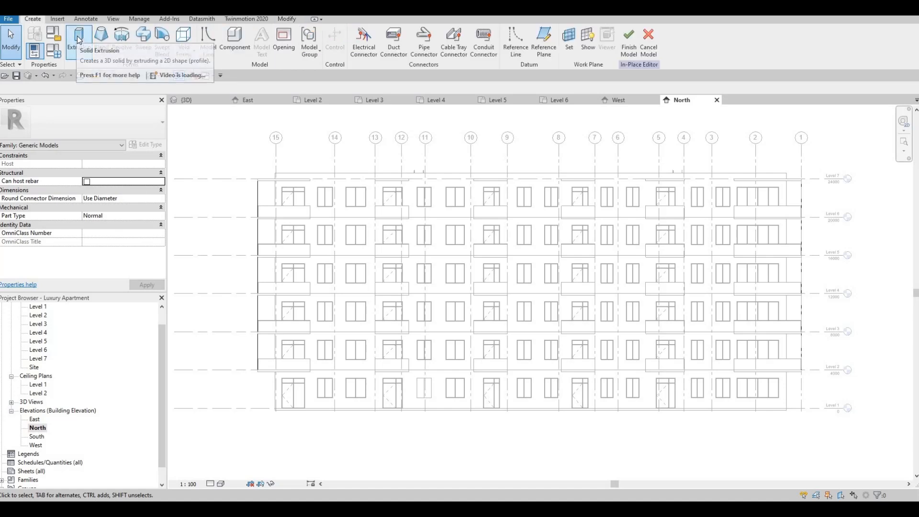
click(79, 41)
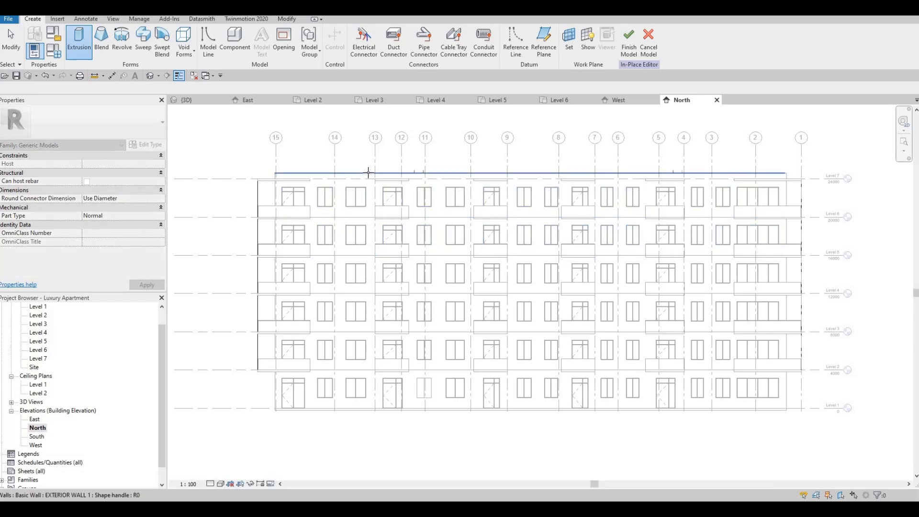
click(370, 175)
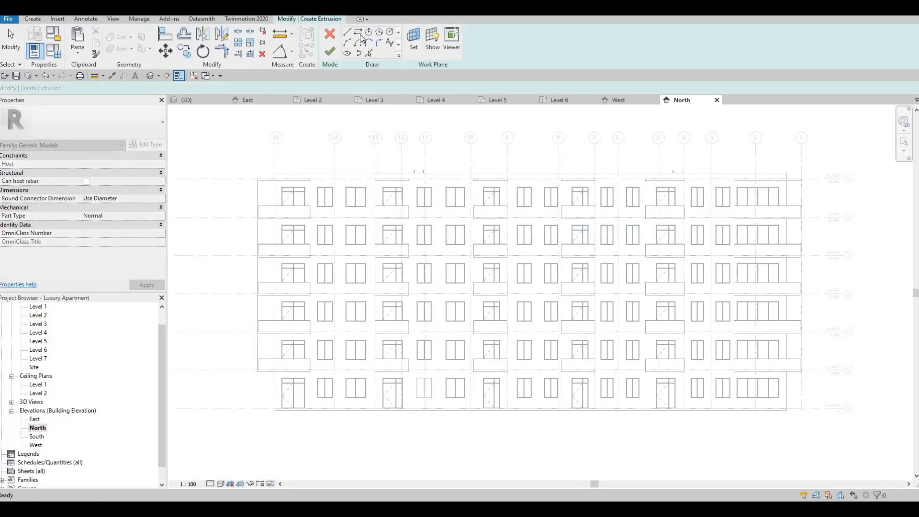
- Sketch a narrow fin rectangle beside the balconies between grids 15 and 14, from the Level 7 slab down to the Level 2 balcony slab
scroll(302, 187, up, 8)
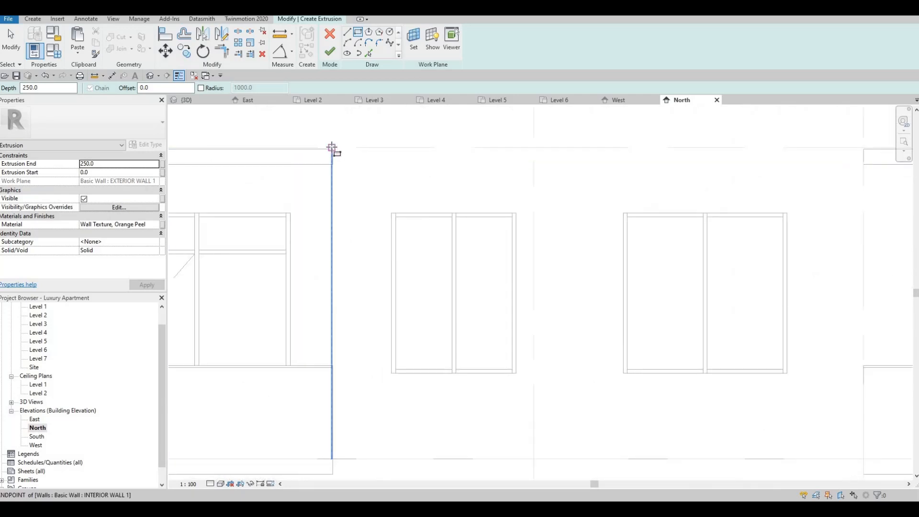
scroll(316, 160, up, 2)
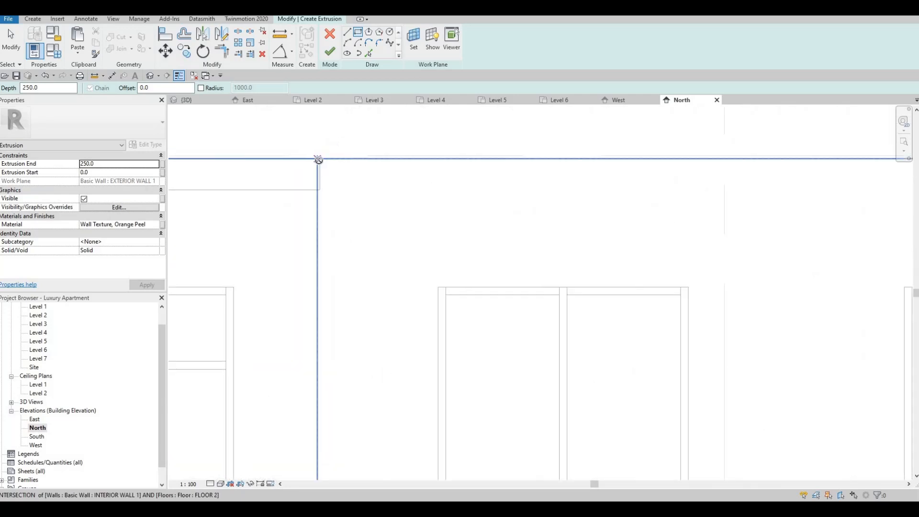
scroll(351, 266, down, 5)
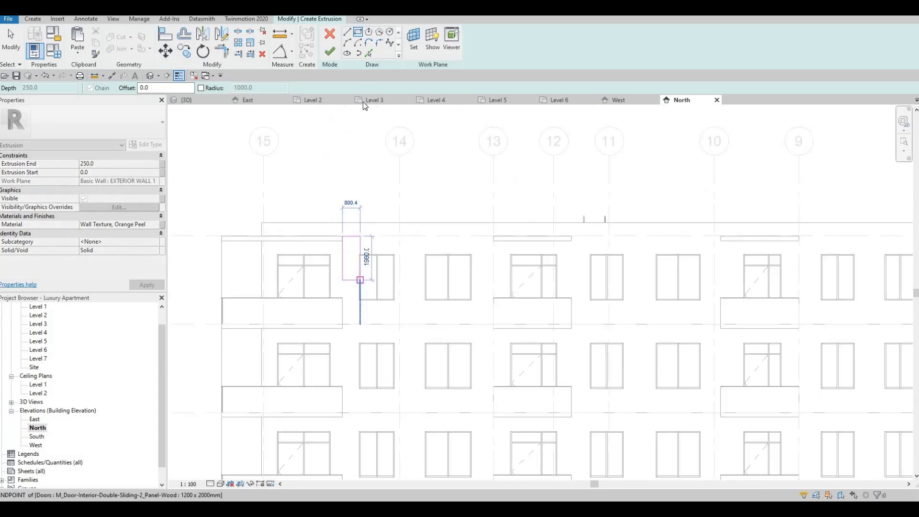
middle_drag(351, 456, 366, 280)
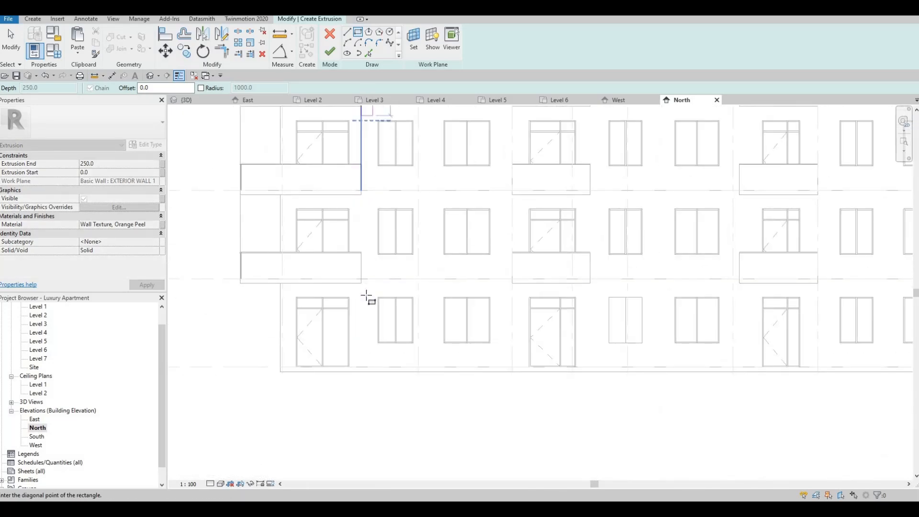
scroll(366, 298, up, 3)
click(367, 297)
key(Escape)
key(Escape)
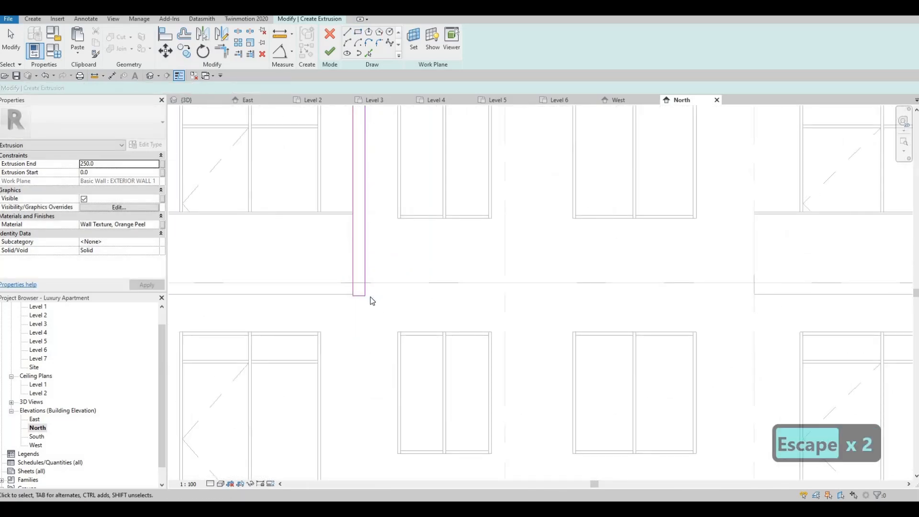
- Align the bottom edge of the North fin rectangle with the underside of the Level 2 balcony slab
key(a)
scroll(341, 301, up, 2)
click(391, 292)
click(387, 294)
key(Escape)
scroll(393, 261, down, 1)
key(Escape)
- Check the width of the sketched North fin rectangle
click(394, 224)
scroll(390, 225, down, 6)
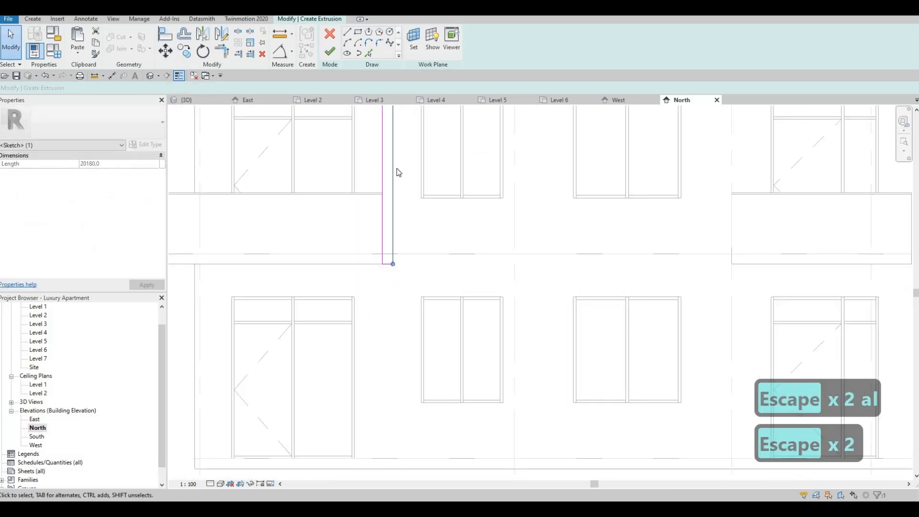
mouse_move(443, 194)
middle_down()
mouse_move(412, 245)
mouse_move(407, 372)
middle_up()
middle_drag(390, 193, 400, 284)
scroll(388, 192, up, 6)
key(Escape)
key(Escape)
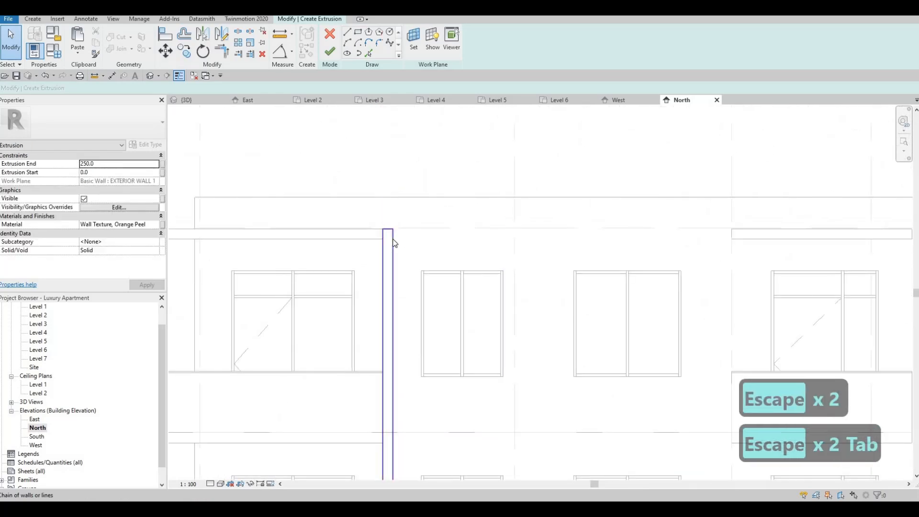
- Copy the whole fin rectangle to the near ends of the Level 7 slabs at grids 13 and 10
key(Tab)
click(393, 242)
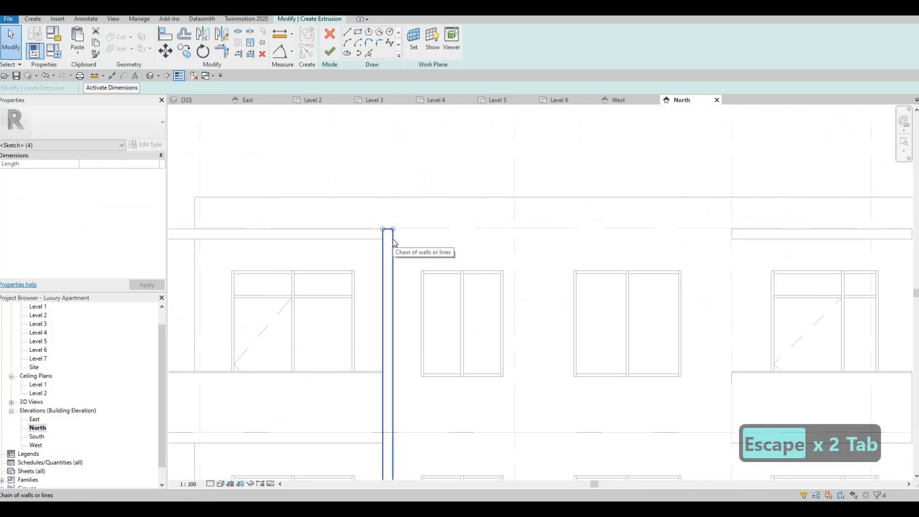
key(c)
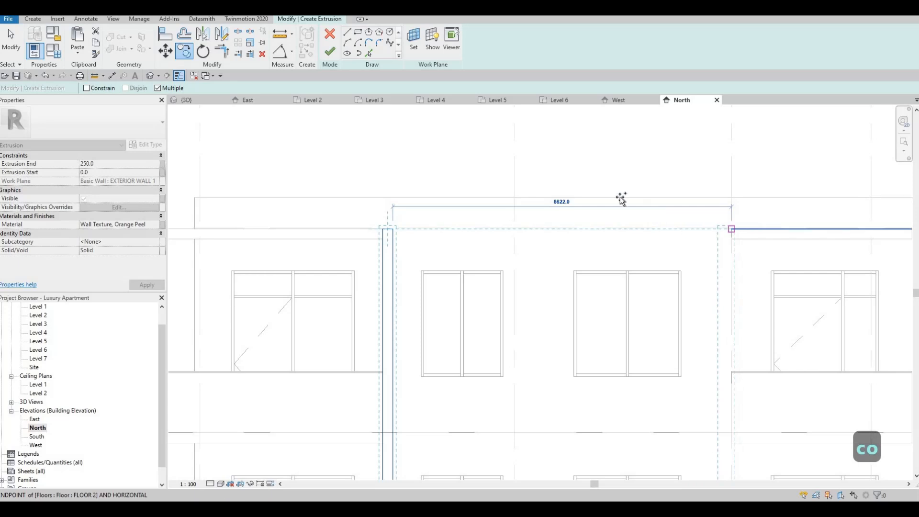
click(731, 229)
scroll(649, 211, down, 3)
scroll(667, 222, up, 6)
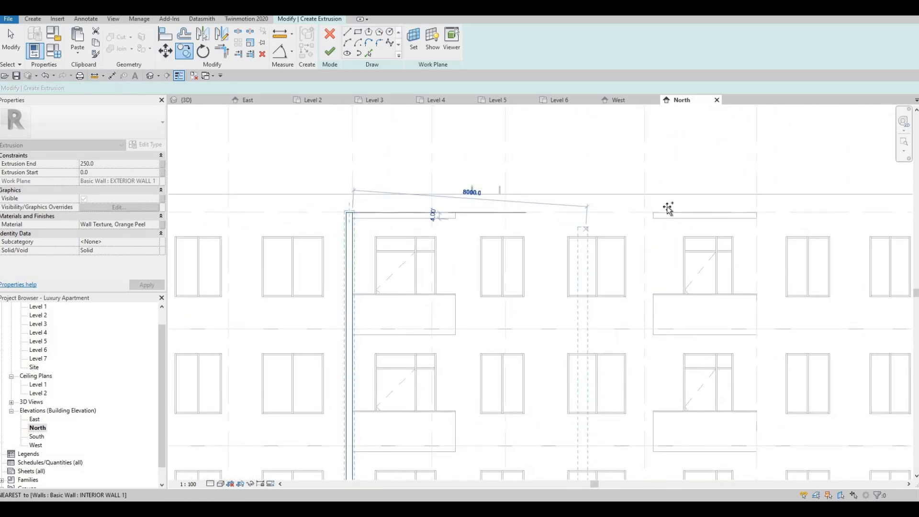
click(663, 187)
- Place further fin rectangle copies at the near ends of the Level 7 slabs beside grid 8 and between grids 6 and 5
scroll(630, 190, down, 4)
scroll(512, 191, down, 3)
middle_drag(659, 190, 457, 191)
scroll(648, 190, up, 2)
scroll(631, 191, up, 2)
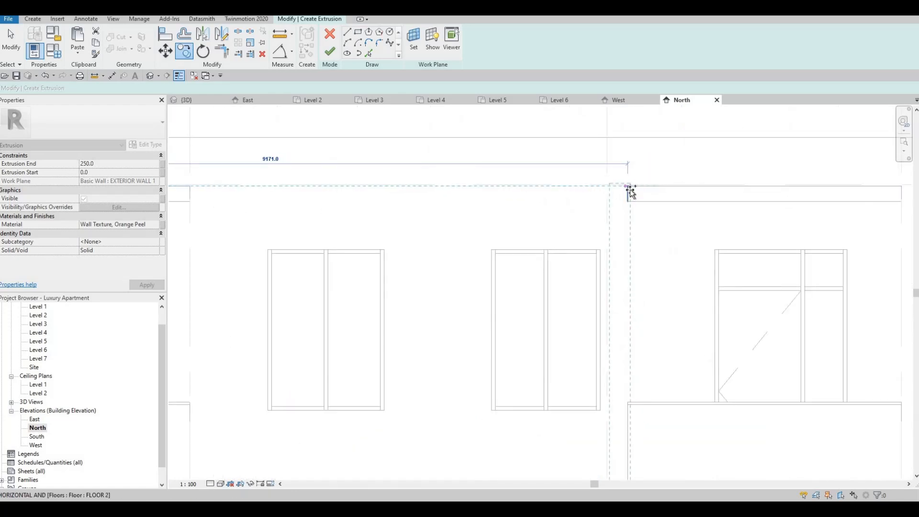
click(627, 186)
scroll(636, 191, down, 4)
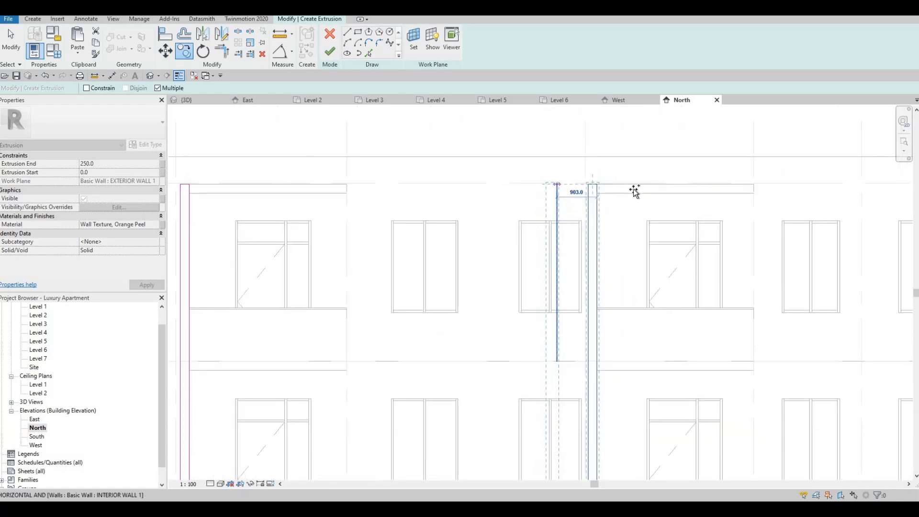
middle_drag(816, 183, 667, 195)
scroll(666, 196, up, 3)
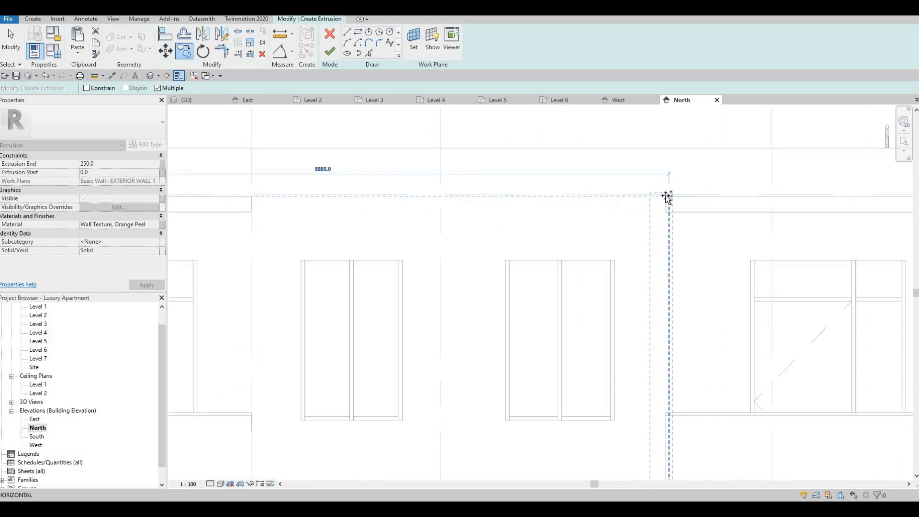
click(665, 196)
- Place another fin rectangle copy at the end of the Level 7 slab between grids 3 and 2
scroll(603, 191, down, 3)
scroll(655, 181, down, 3)
middle_drag(876, 190, 639, 186)
scroll(656, 187, up, 1)
scroll(634, 202, up, 5)
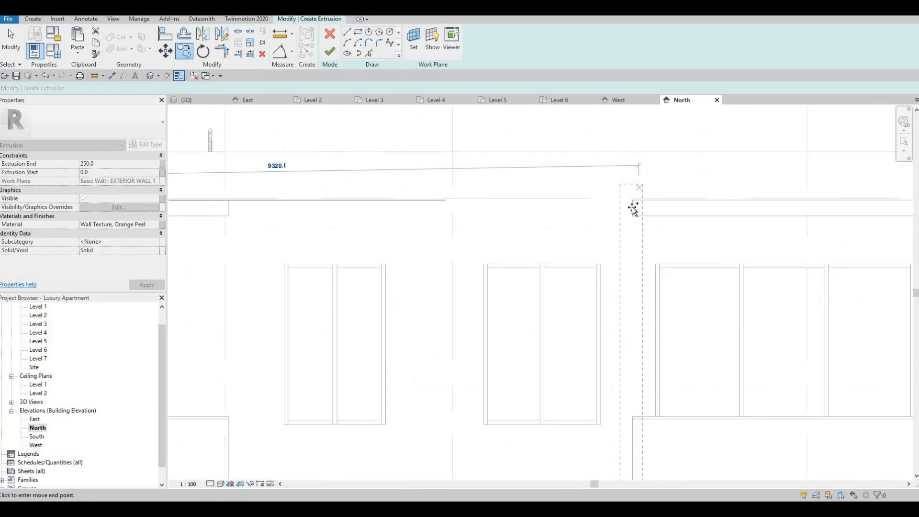
- Place a copy of the full-height vertical strip profile beside the wide end balcony on the north elevation
click(626, 211)
scroll(622, 210, down, 4)
key(Escape)
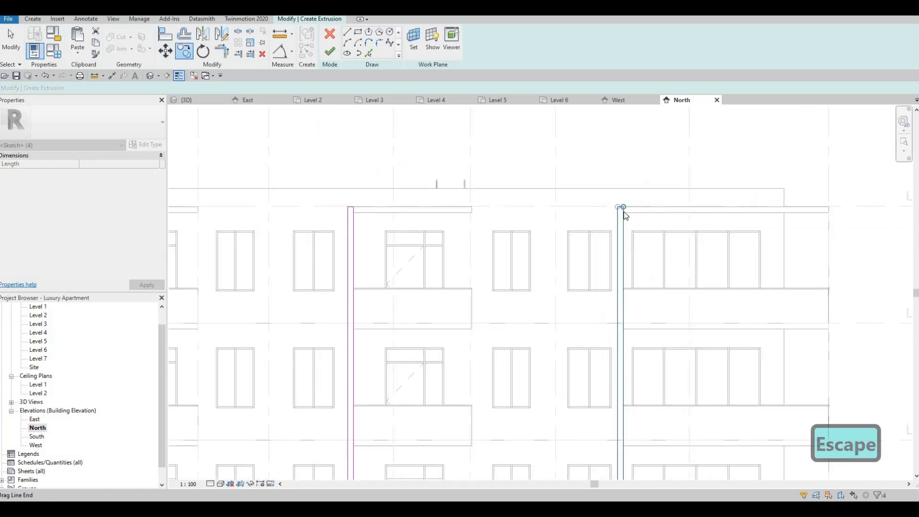
key(Escape)
scroll(614, 224, up, 2)
key(Escape)
- Copy the end strip's complete four-line profile to the right edge of the adjacent balcony on the north elevation
key(Tab)
key(Tab)
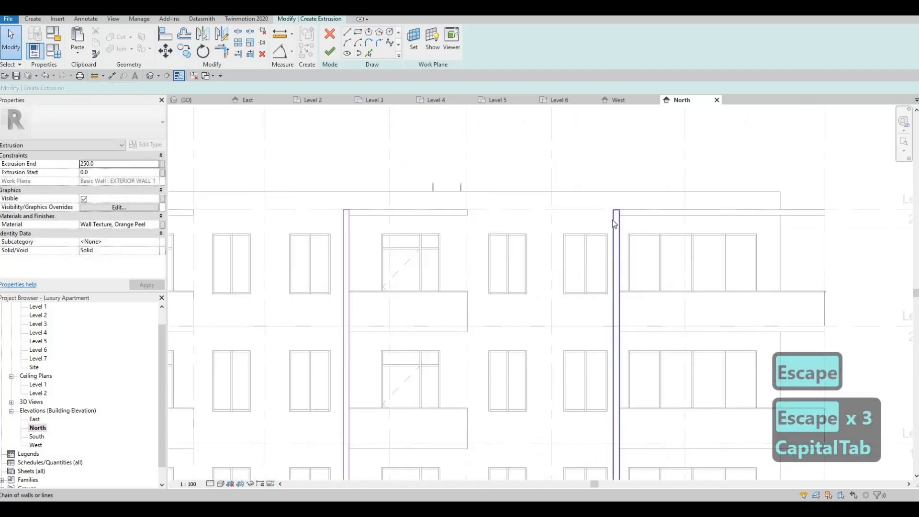
click(610, 223)
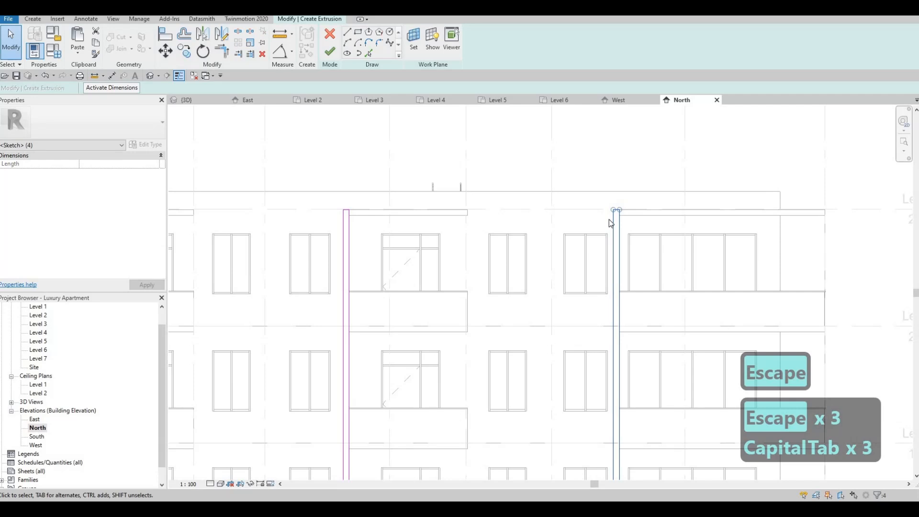
key(c)
key(o)
scroll(615, 206, up, 3)
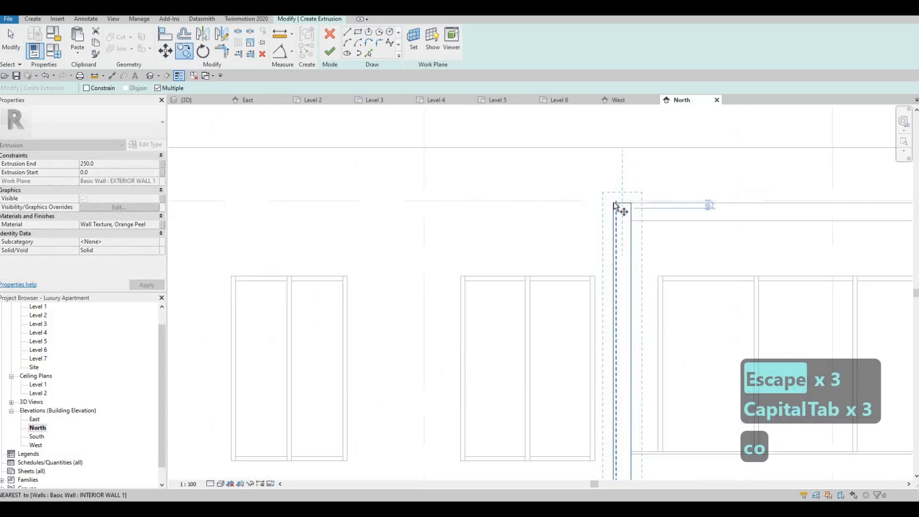
scroll(530, 204, down, 3)
middle_drag(331, 204, 527, 206)
scroll(525, 209, up, 4)
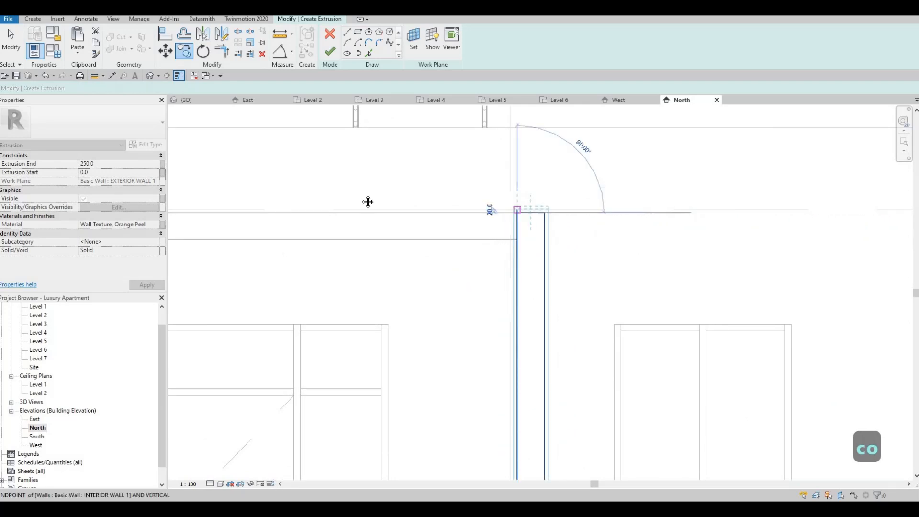
scroll(481, 206, down, 3)
scroll(484, 221, up, 4)
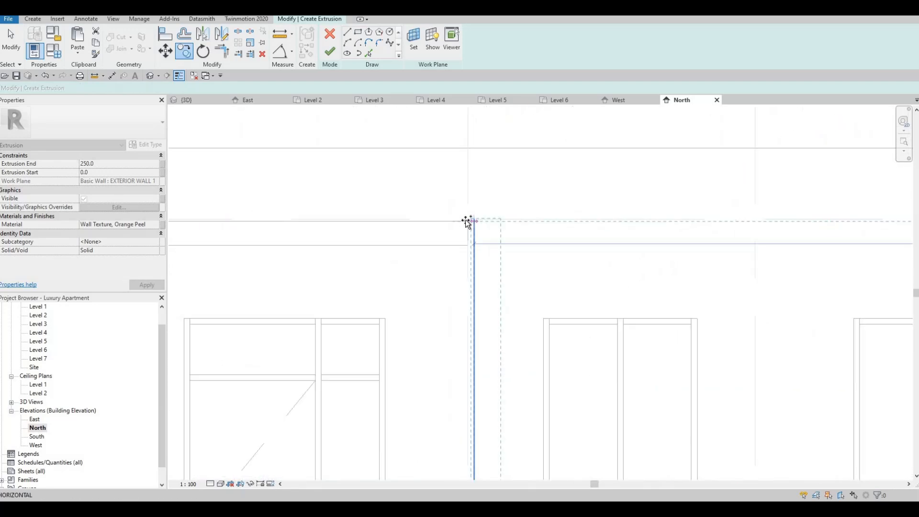
click(468, 221)
- Place further copies of the strip profile at the right edges of the remaining balconies towards grid 15
scroll(471, 197, down, 3)
middle_drag(345, 203, 635, 196)
middle_drag(398, 196, 507, 198)
scroll(486, 205, up, 5)
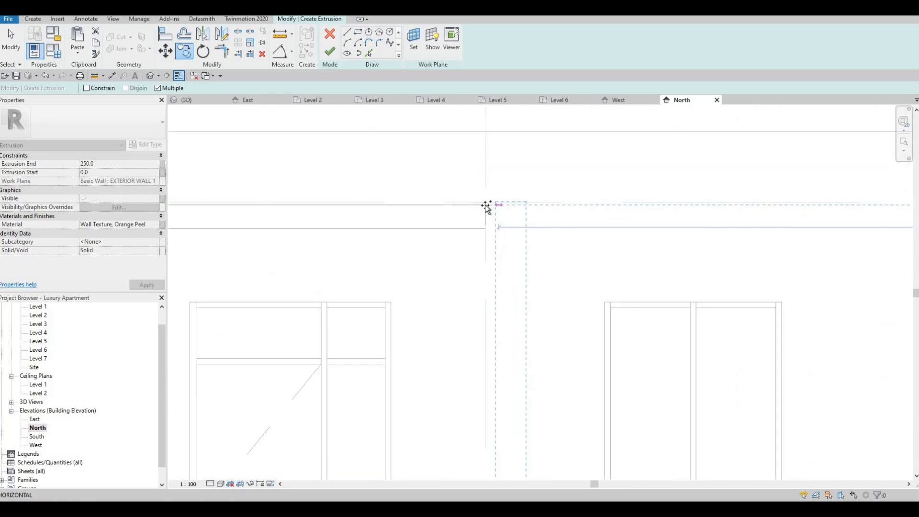
click(487, 203)
scroll(479, 201, down, 5)
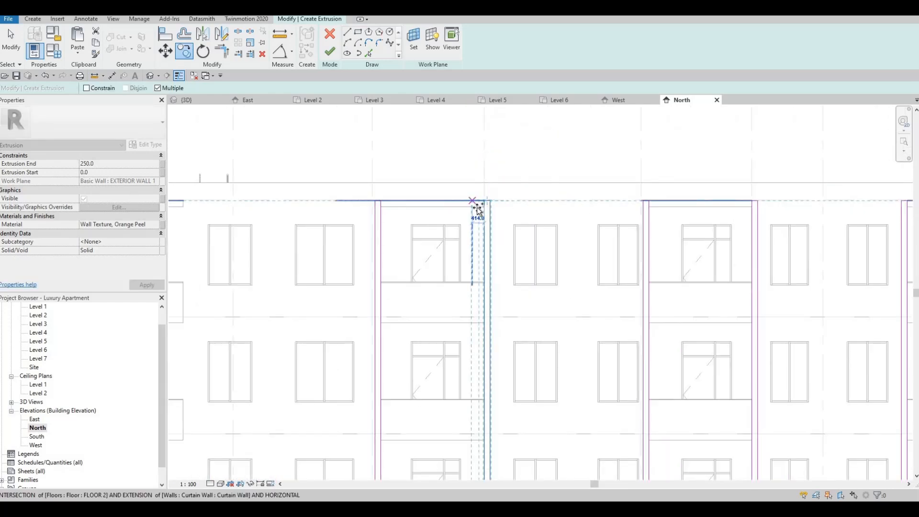
scroll(584, 225, up, 5)
click(584, 222)
- Finish the 250 mm deep extrusion sketch of the vertical strips and complete the in-place model
scroll(481, 203, down, 5)
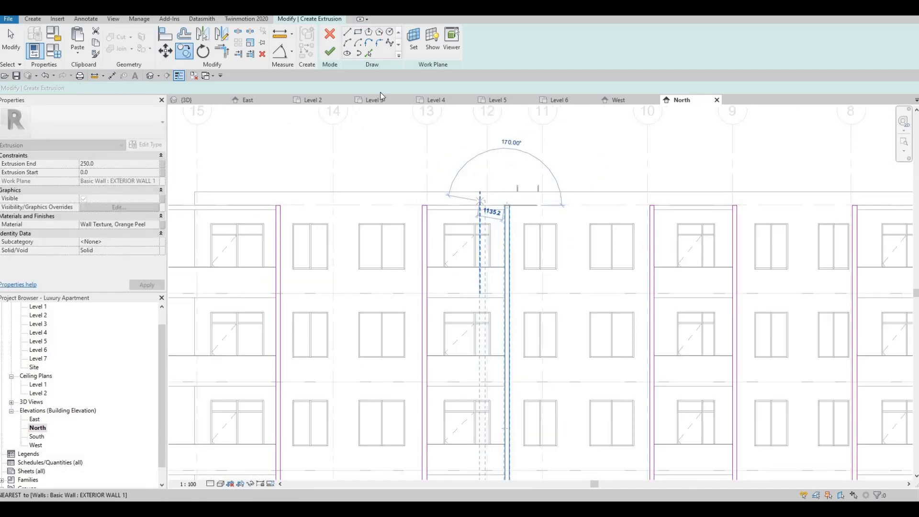
key(Escape)
click(330, 52)
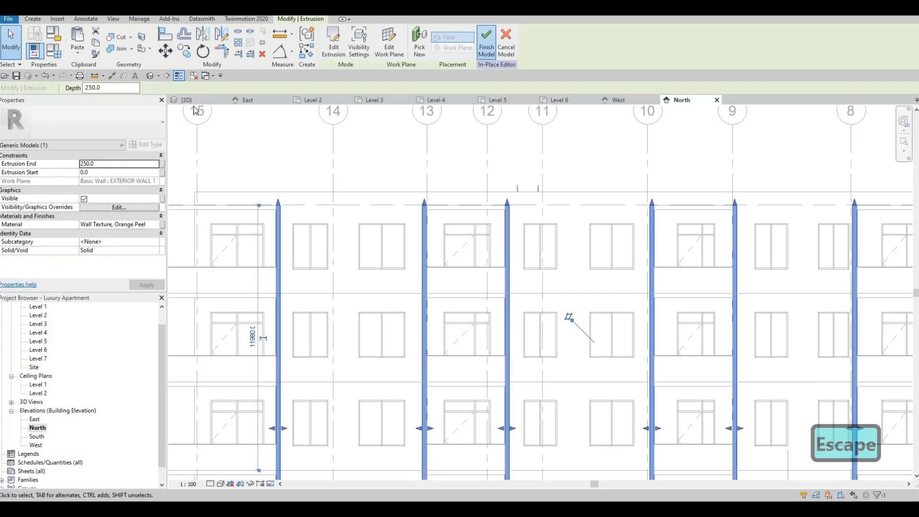
click(486, 43)
- In the 3D view, align the outer face of the vertical strips with the front edge of the top balcony slab
click(187, 100)
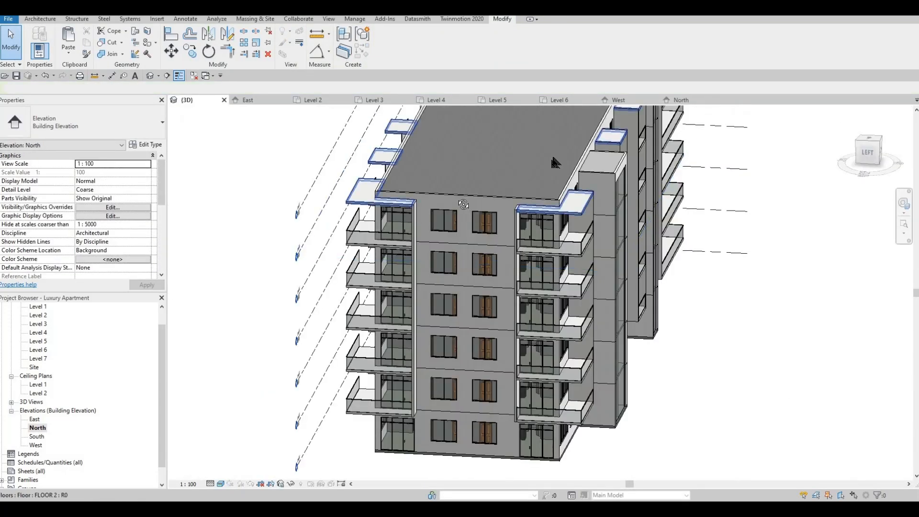
shift+middle_drag(553, 163, 493, 254)
scroll(487, 256, up, 3)
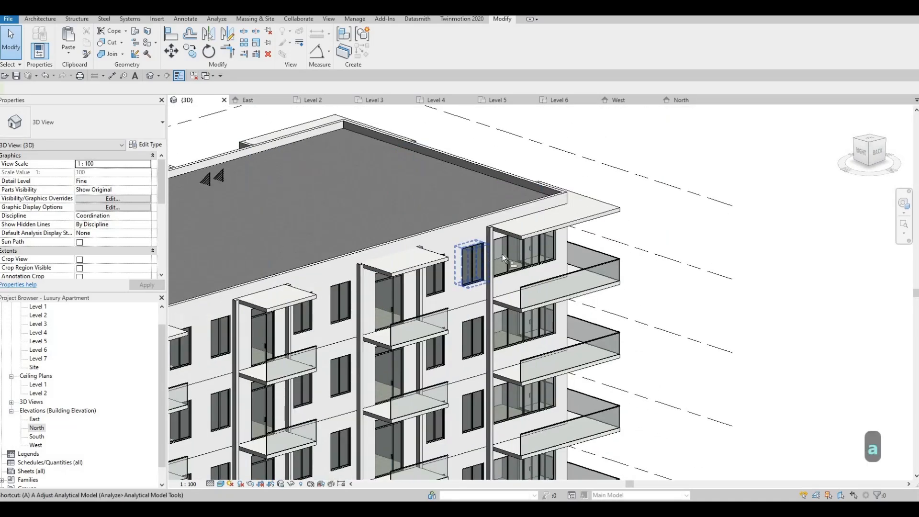
key(l)
scroll(550, 225, up, 2)
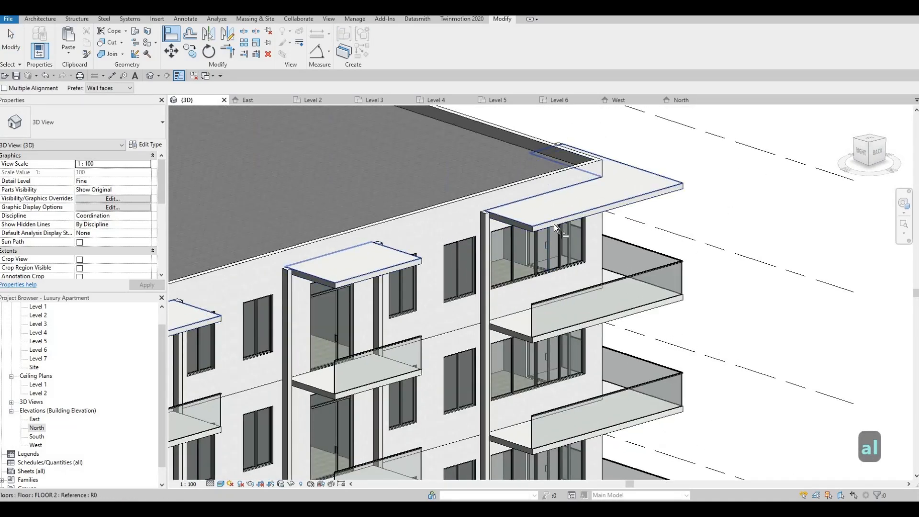
key(Tab)
click(554, 223)
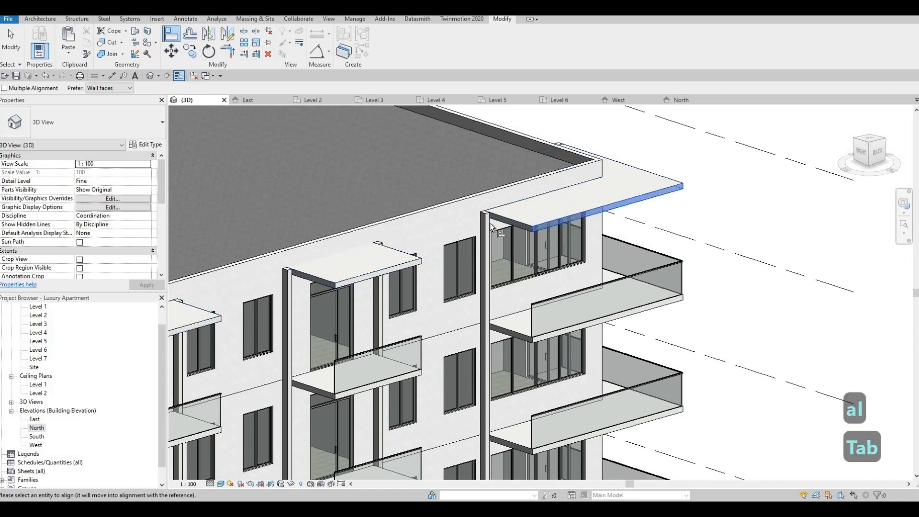
click(489, 221)
key(Escape)
scroll(470, 260, down, 1)
middle_drag(470, 260, 423, 246)
key(Escape)
scroll(481, 247, down, 4)
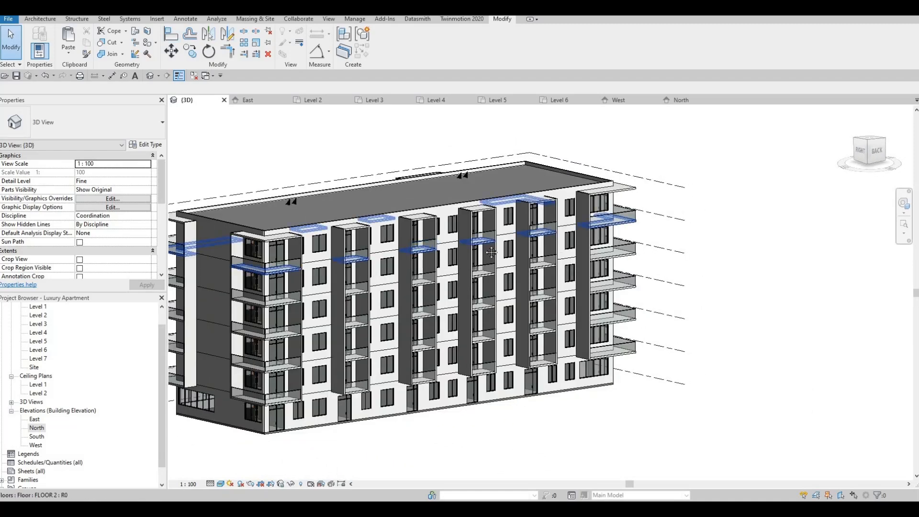
- Duplicate the floor type of the Level 6 balcony slabs as FLOOR 3
shift+middle_drag(451, 245, 466, 252)
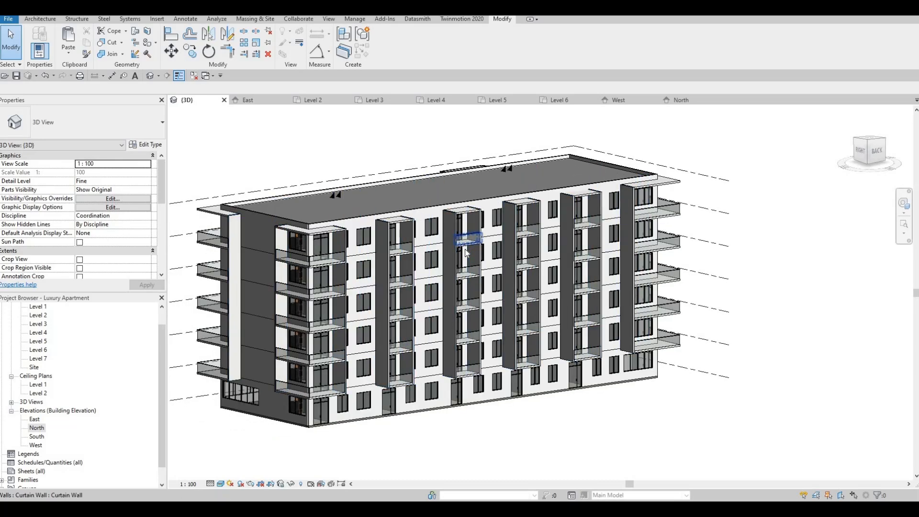
click(465, 257)
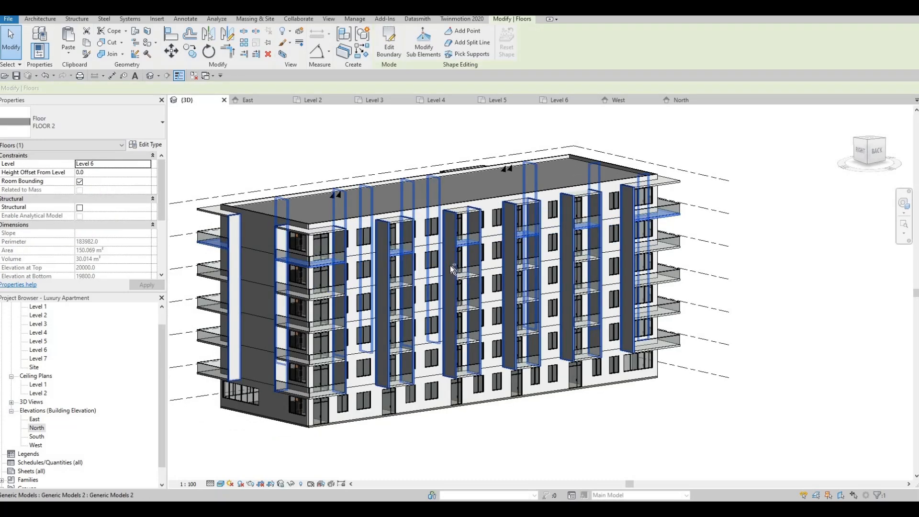
shift+middle_drag(651, 300, 522, 364)
shift+middle_drag(406, 359, 309, 228)
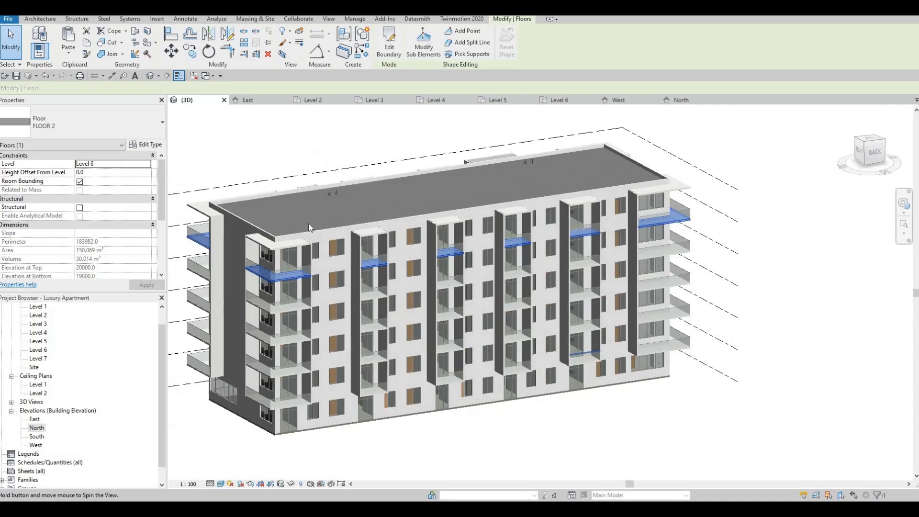
click(144, 145)
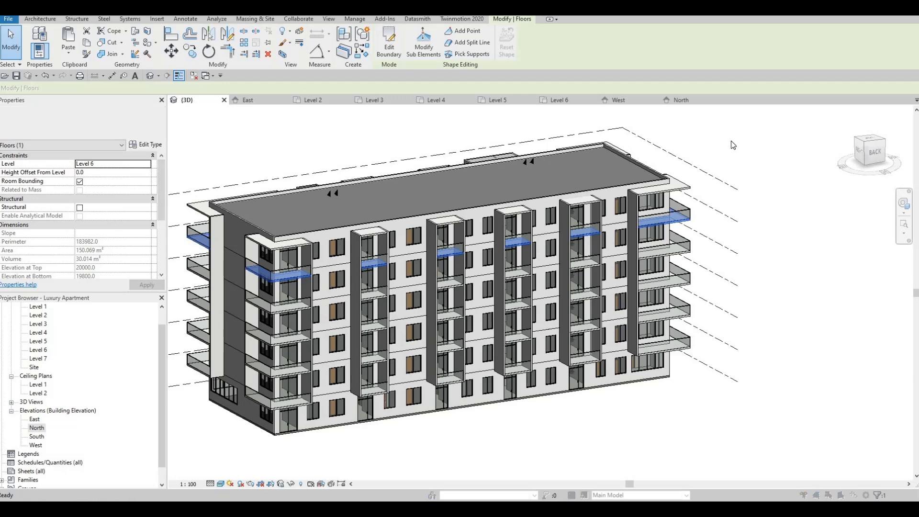
click(884, 122)
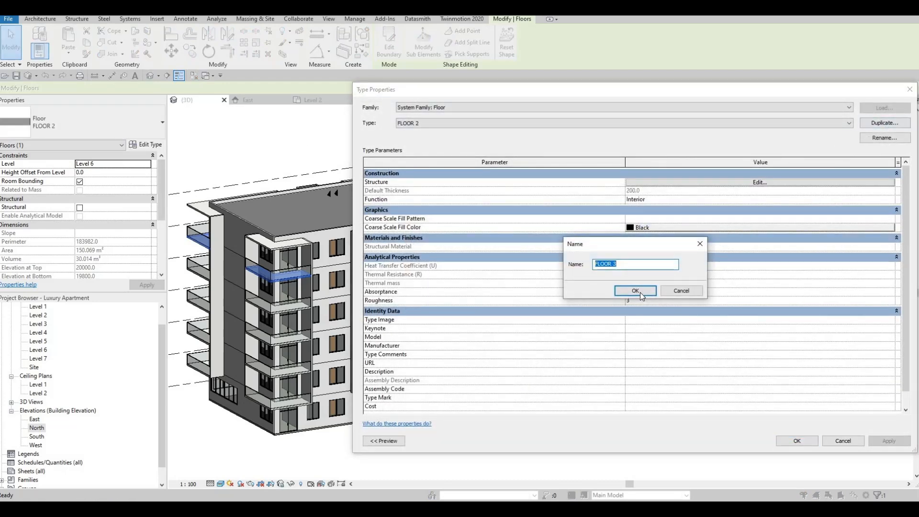
click(640, 291)
- Assign a duplicated material, Wall Texture, Orange Peel(1), to FLOOR 3's structure layer and apply the type
click(641, 182)
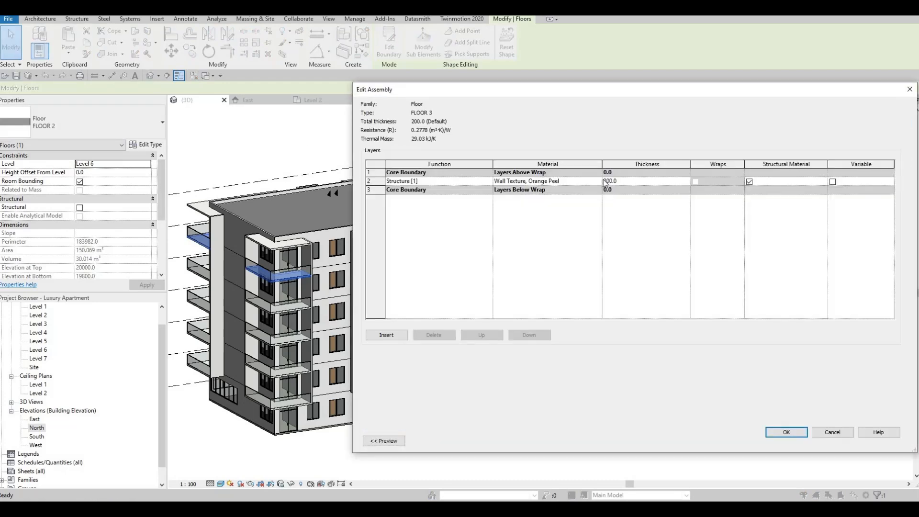
click(598, 181)
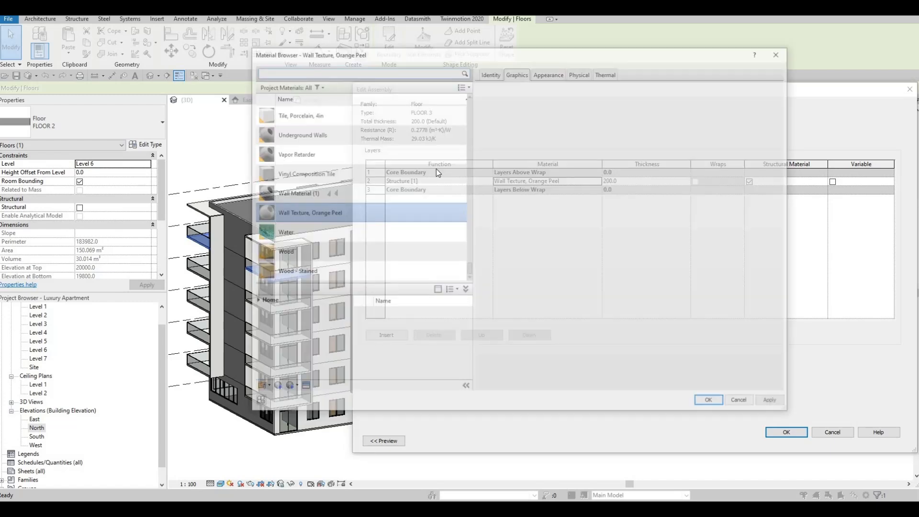
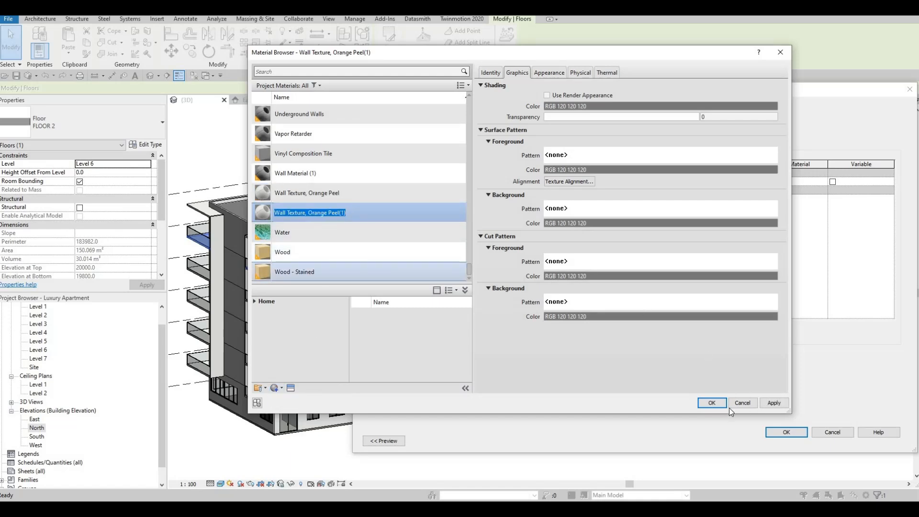
click(713, 403)
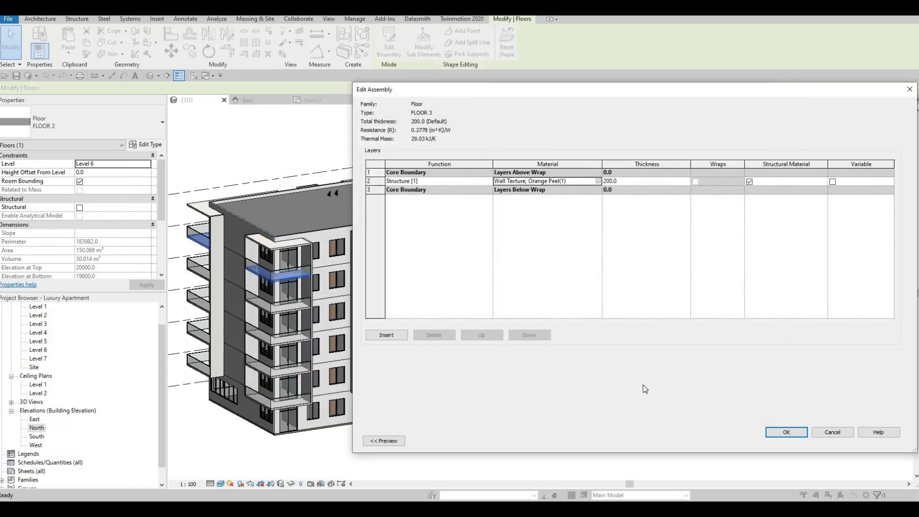
click(786, 432)
key(Return)
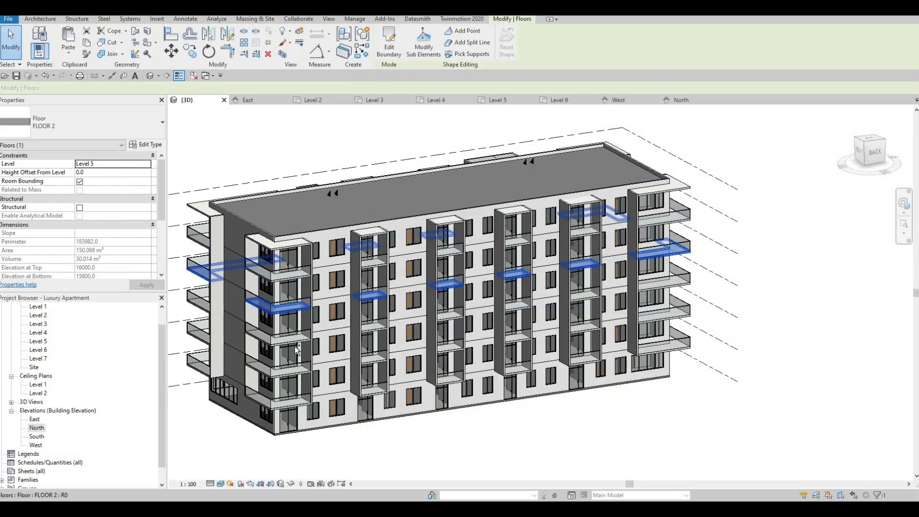
- Change the Level 5, Level 4 and Level 3 balcony slabs to floor type FLOOR 3
click(298, 372)
ctrl+click(299, 368)
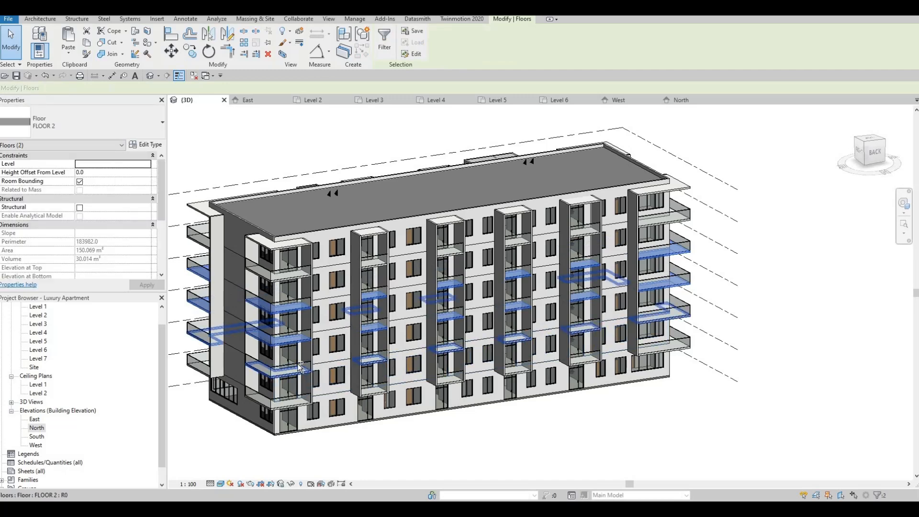
click(105, 129)
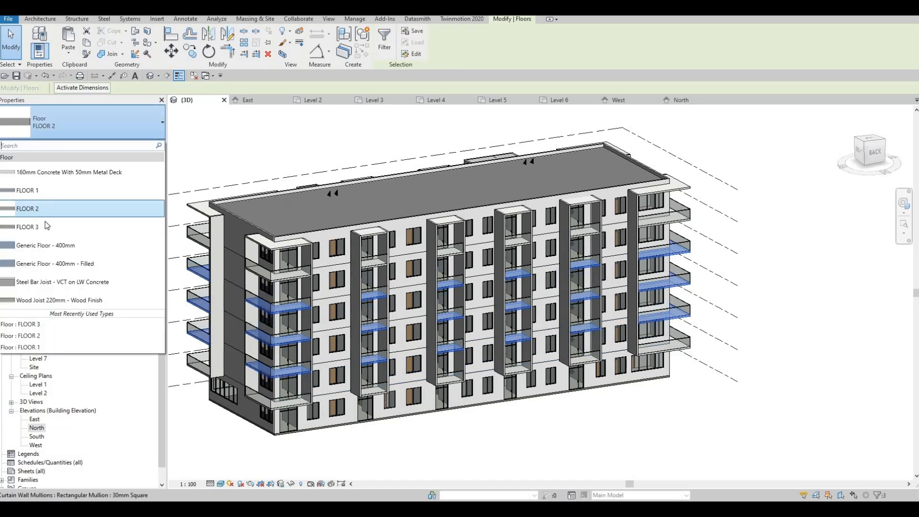
key(Return)
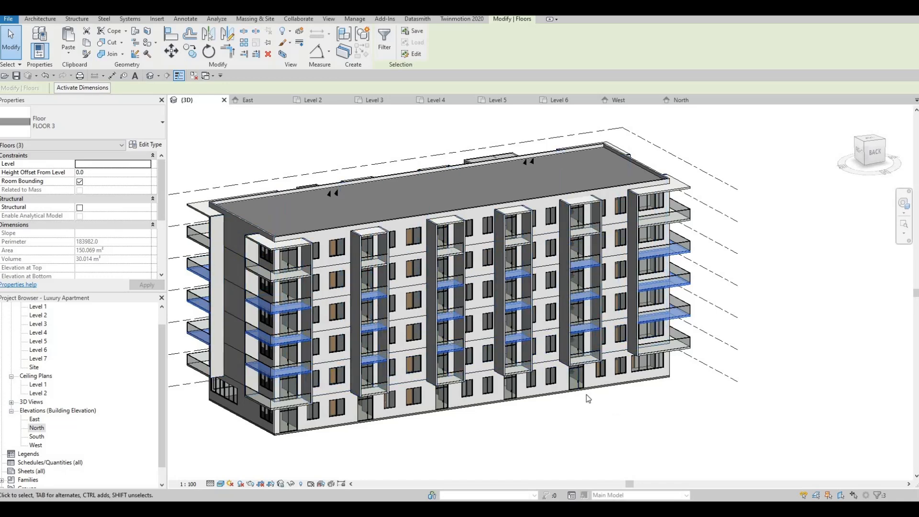
key(Escape)
key(Escape)
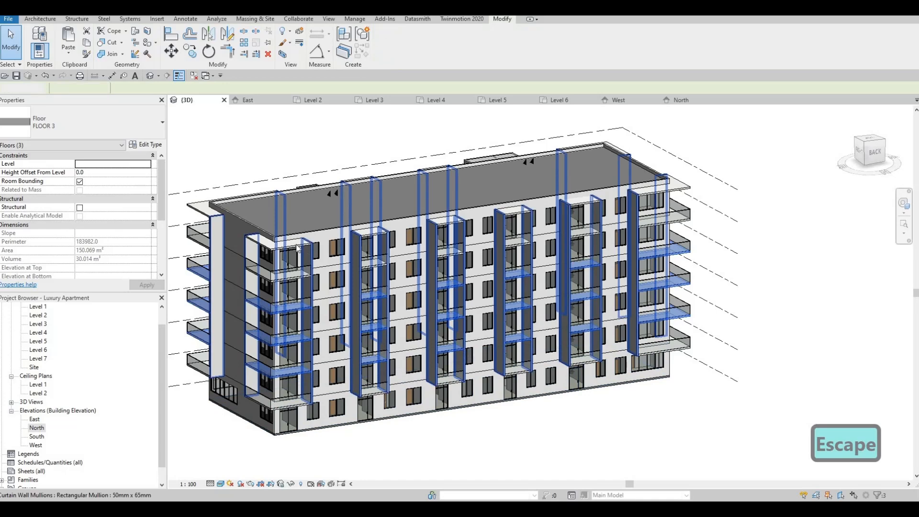
- Check which floor type is assigned to the balcony slabs at Levels 7, 2, 6 and 4
click(297, 248)
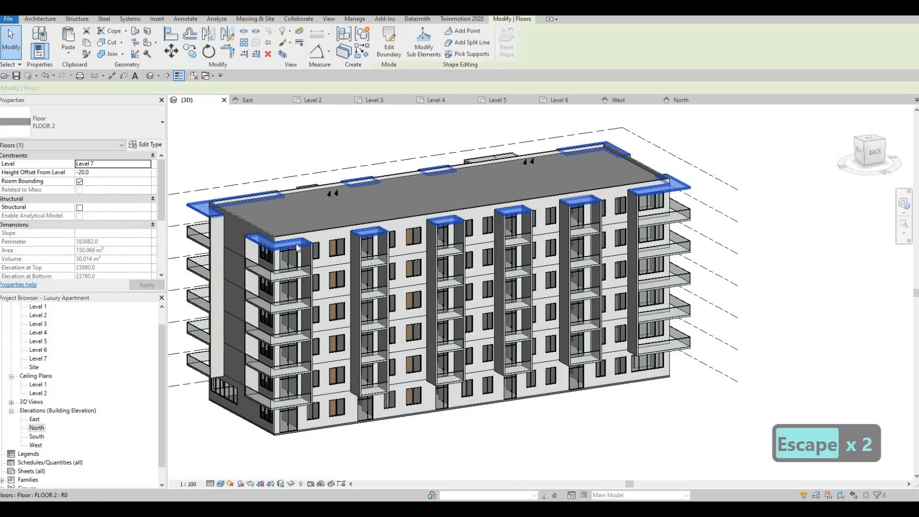
key(Escape)
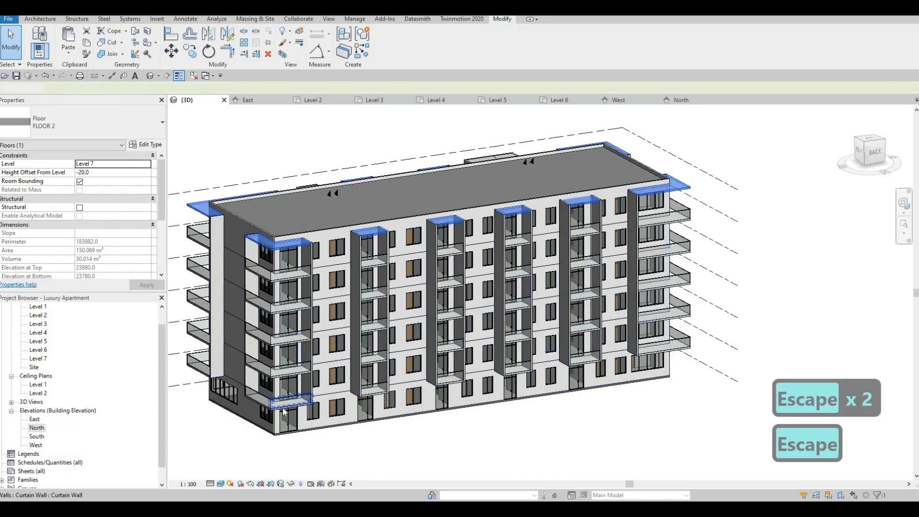
click(272, 400)
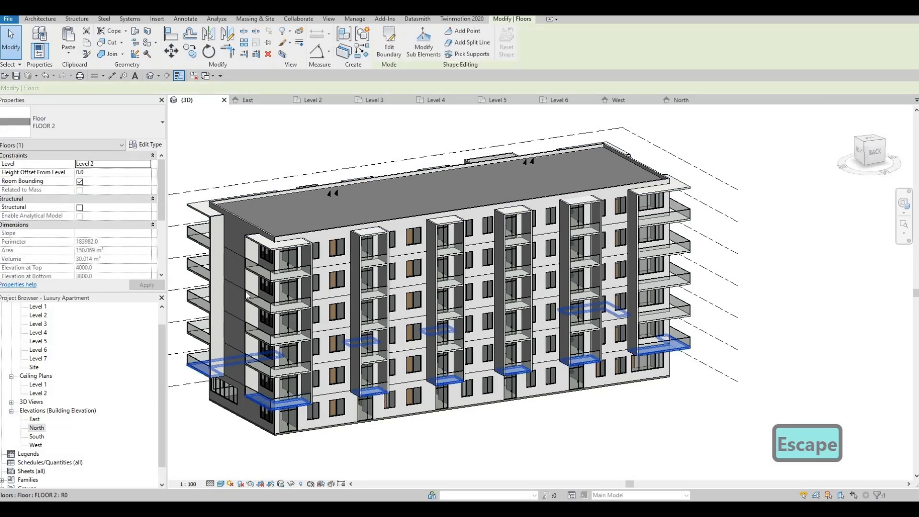
key(Escape)
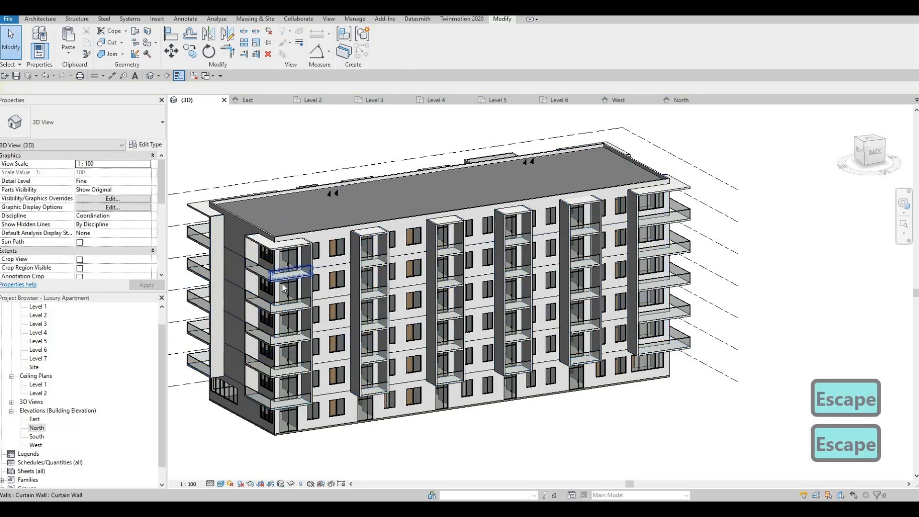
click(284, 289)
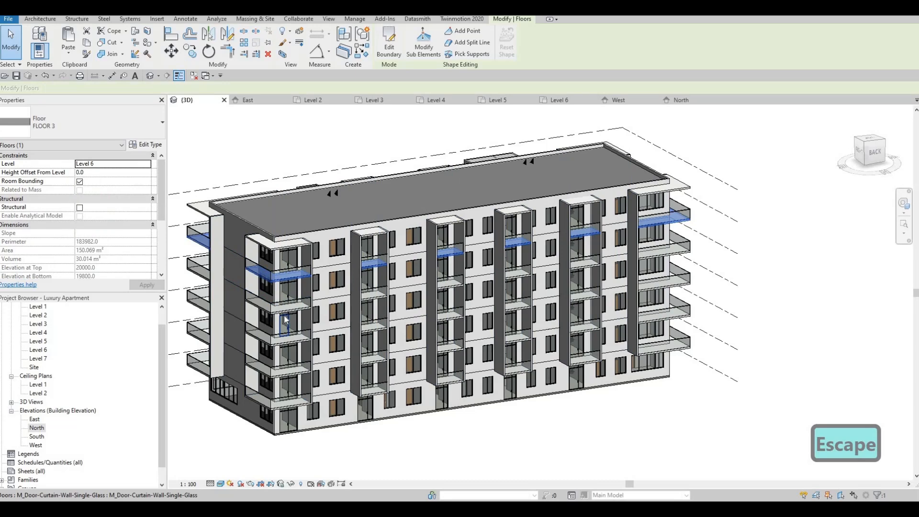
drag(285, 319, 288, 350)
key(Escape)
key(Escape)
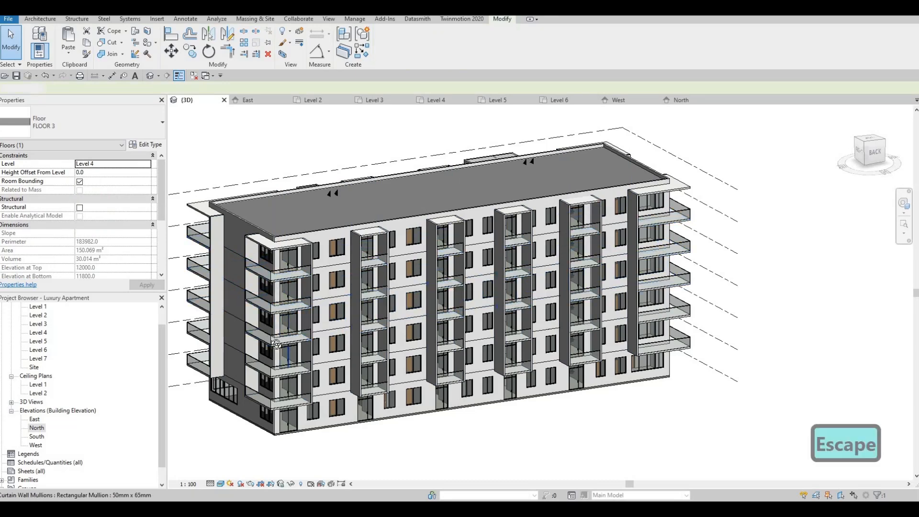
- Review the building's long facades and roof in 3D, and open the Level 7 floor plan near the first stair
shift+middle_drag(287, 356, 398, 409)
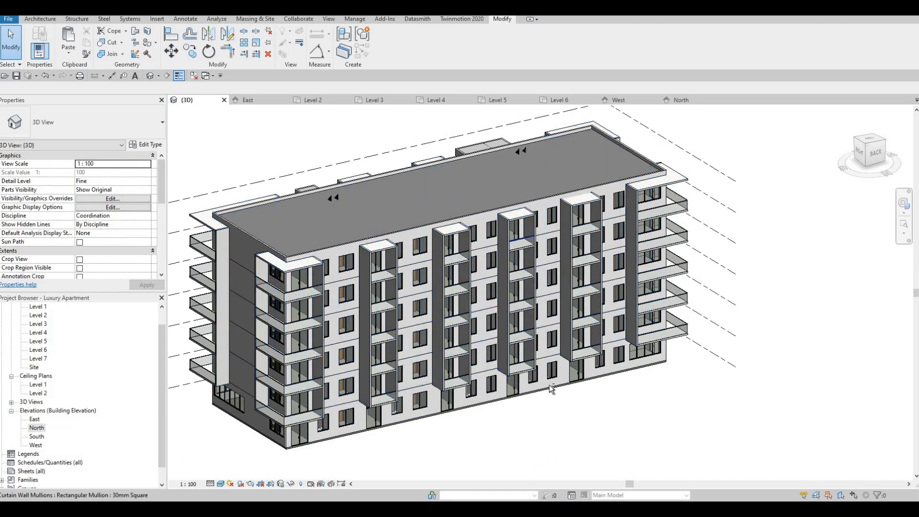
shift+middle_drag(552, 388, 470, 371)
scroll(470, 372, up, 2)
scroll(597, 413, down, 2)
shift+middle_drag(455, 273, 411, 252)
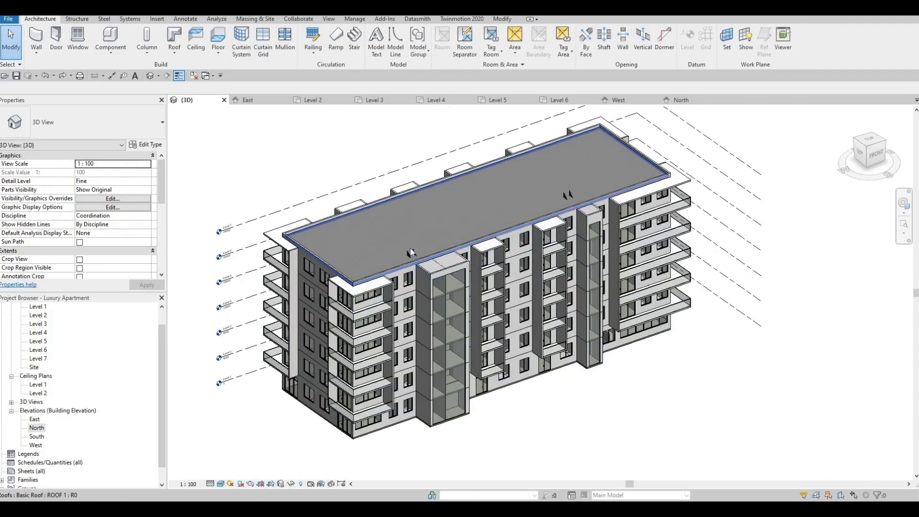
scroll(411, 252, up, 5)
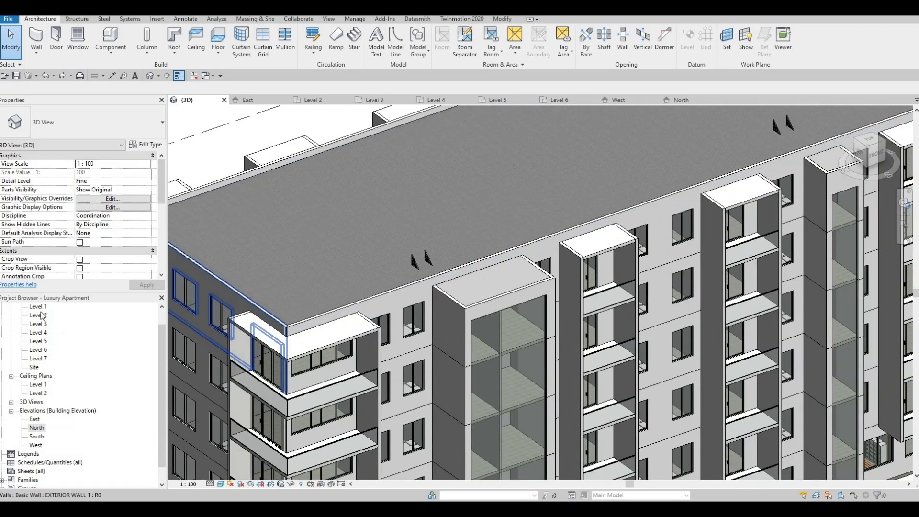
double_click(45, 361)
scroll(481, 321, up, 5)
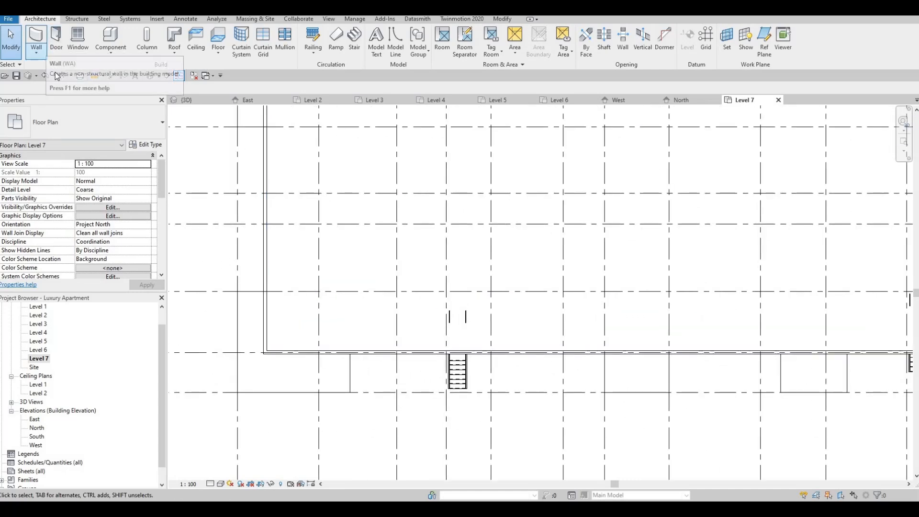
- Start an architectural wall and duplicate the Basic Wall type Generic - 200mm as ROOF
click(37, 52)
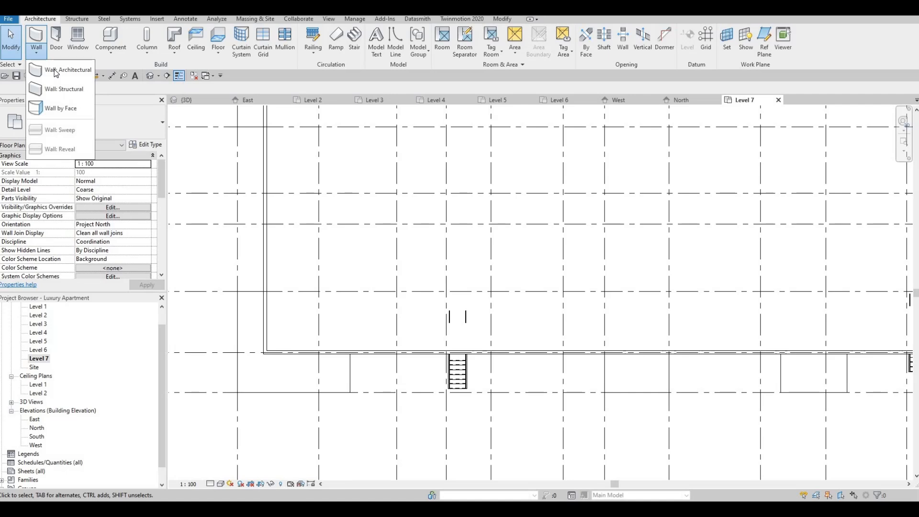
click(115, 130)
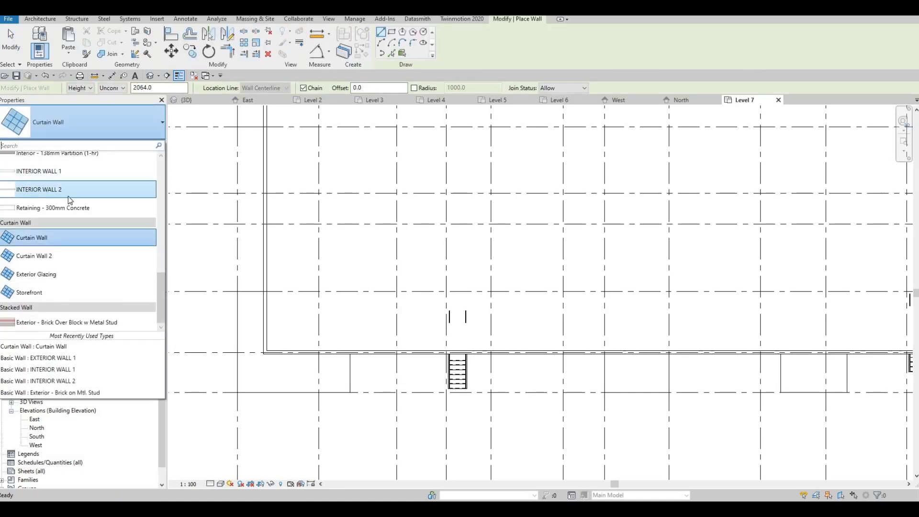
scroll(68, 196, up, 3)
scroll(68, 197, up, 1)
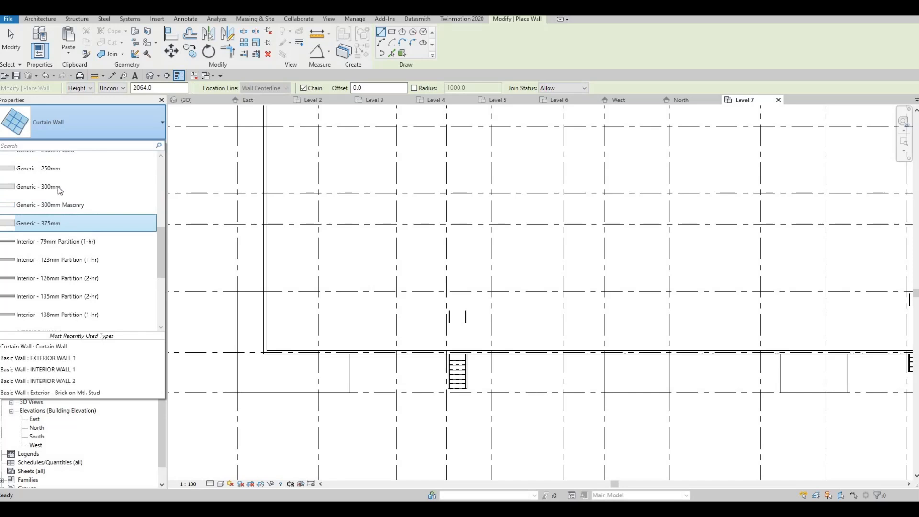
scroll(64, 190, up, 2)
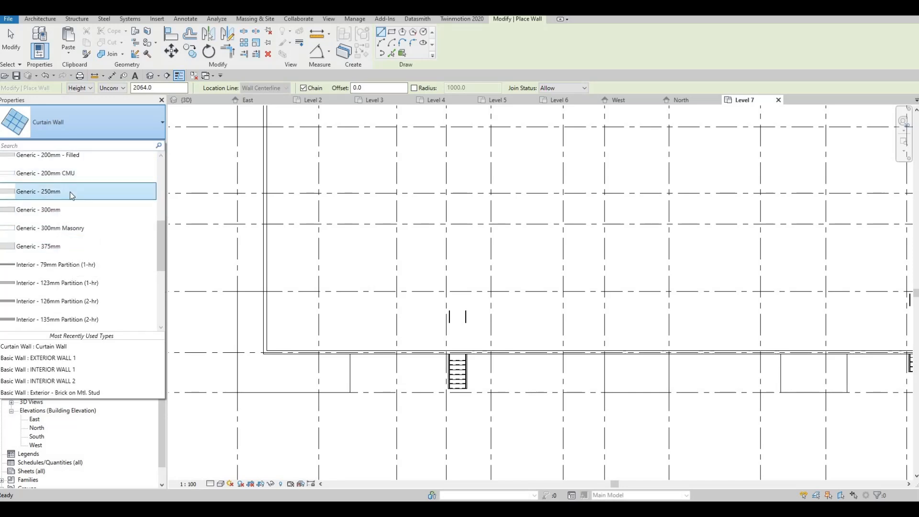
click(126, 159)
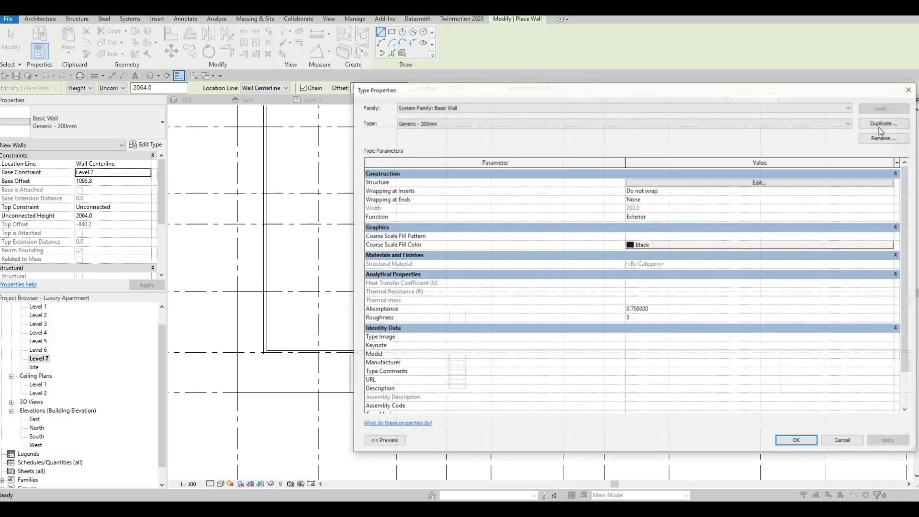
click(884, 123)
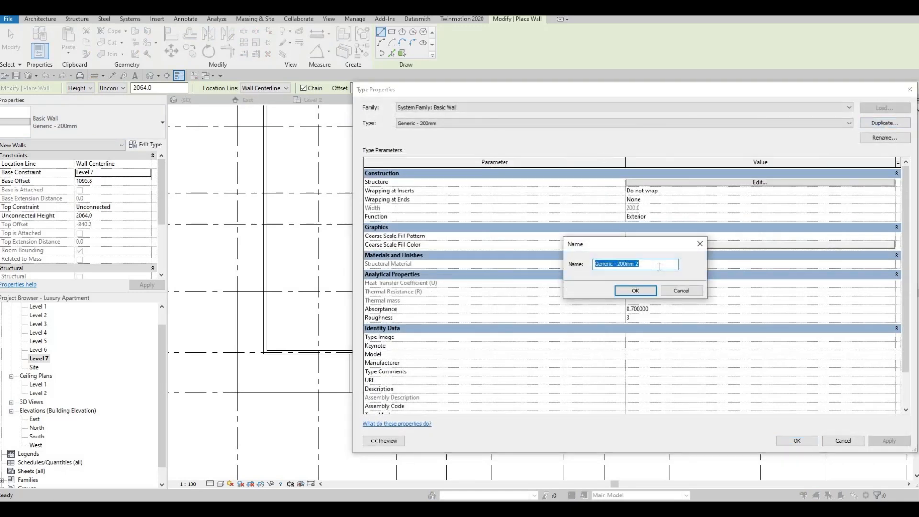
text(ROOF)
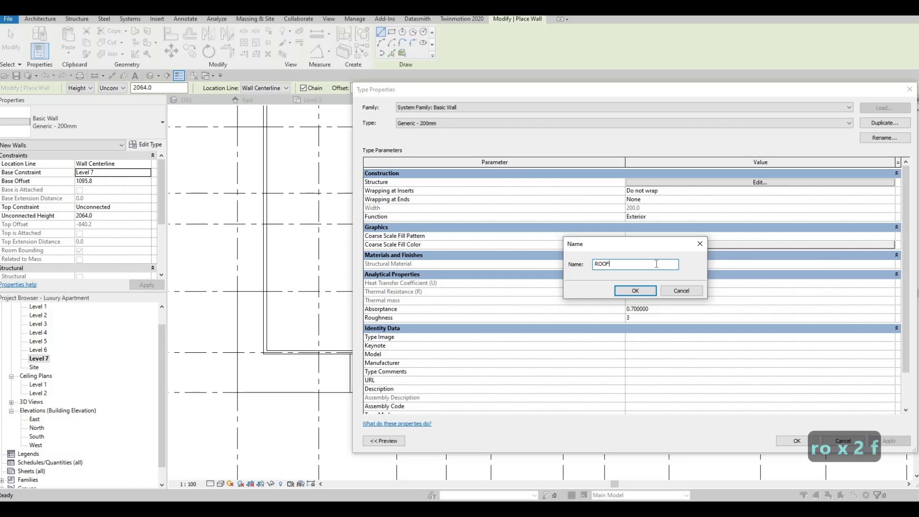
key(Return)
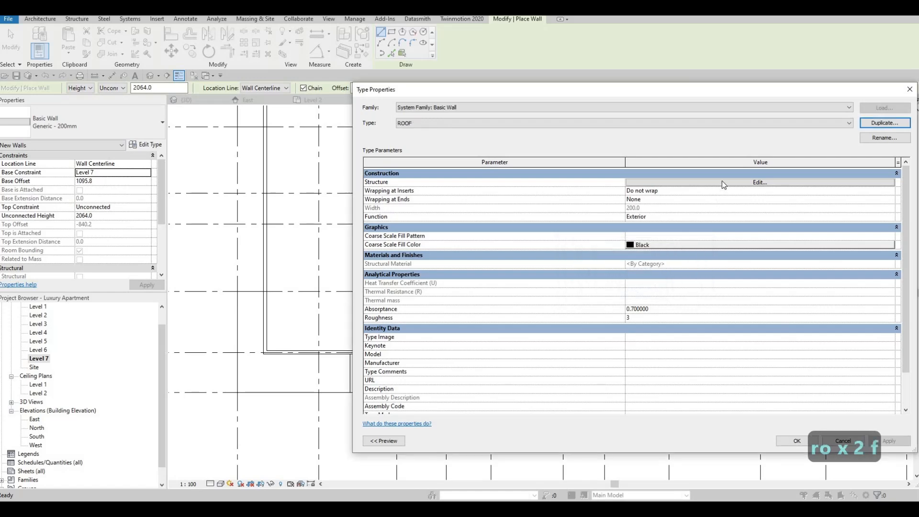
- Duplicate the Plastic material, assign the copy Plastic(1) to the ROOF wall's structure layer, and apply the type
click(628, 182)
click(629, 182)
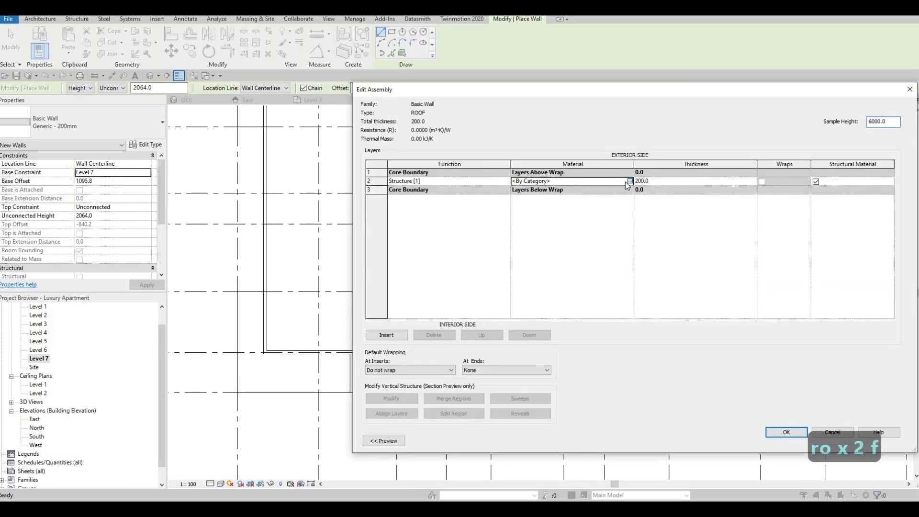
click(625, 182)
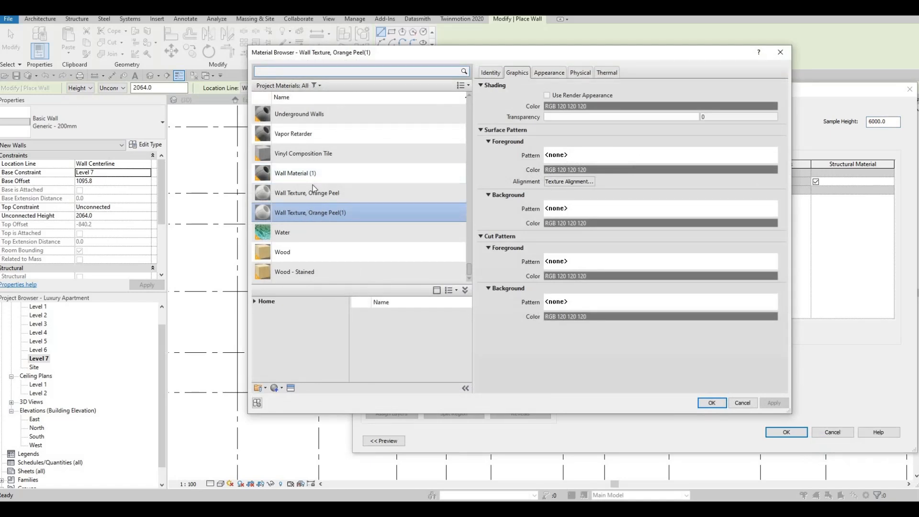
scroll(331, 197, up, 4)
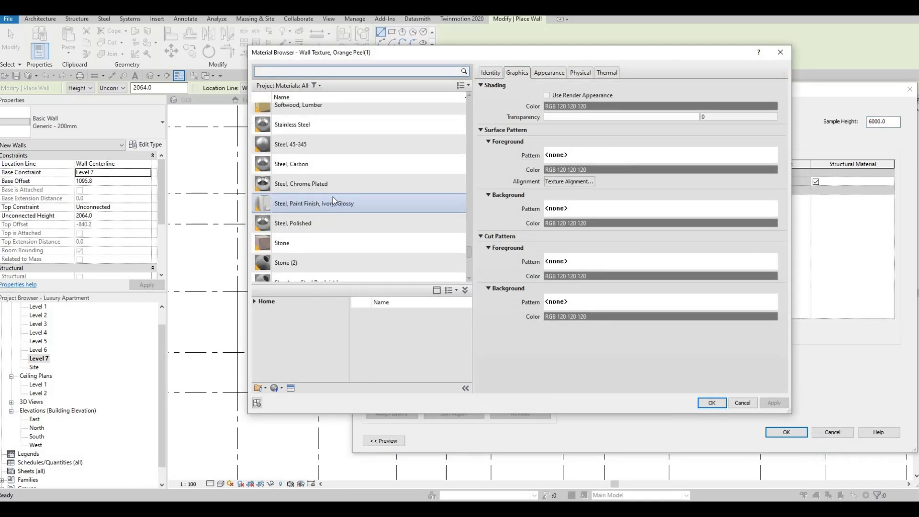
scroll(332, 196, up, 5)
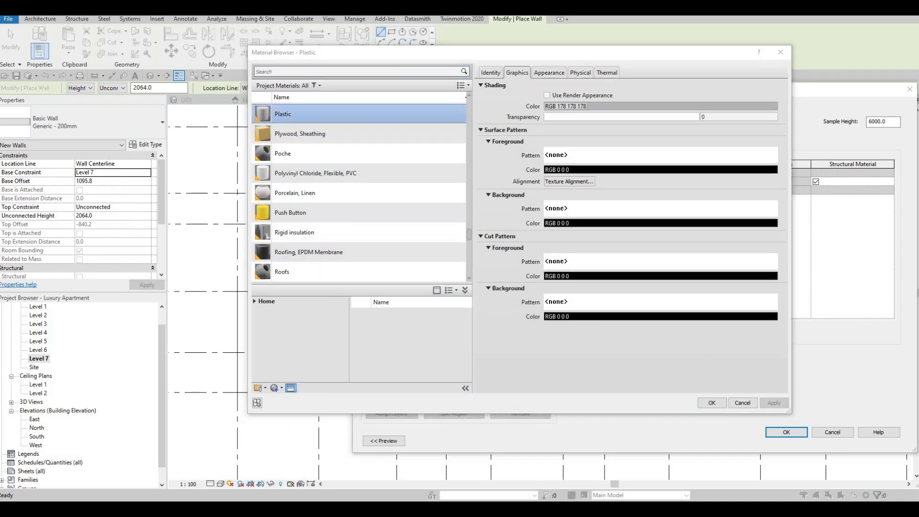
click(281, 389)
click(305, 405)
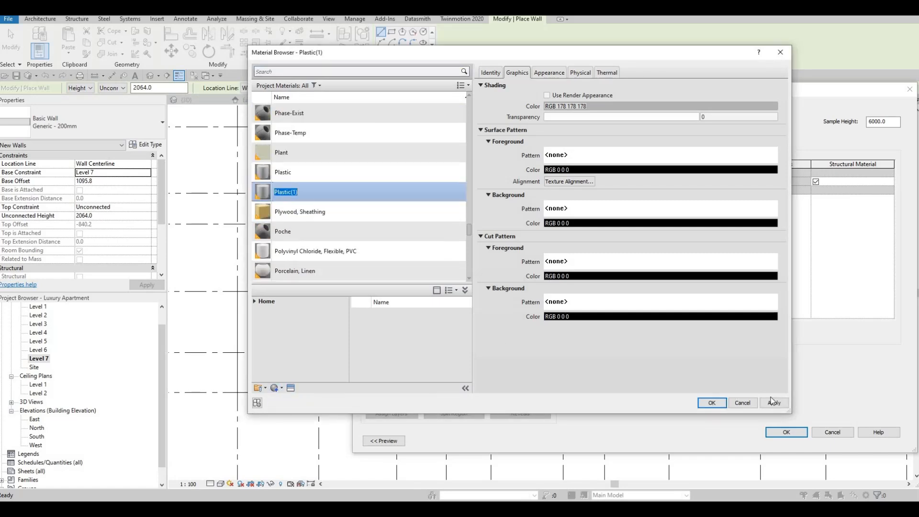
key(Return)
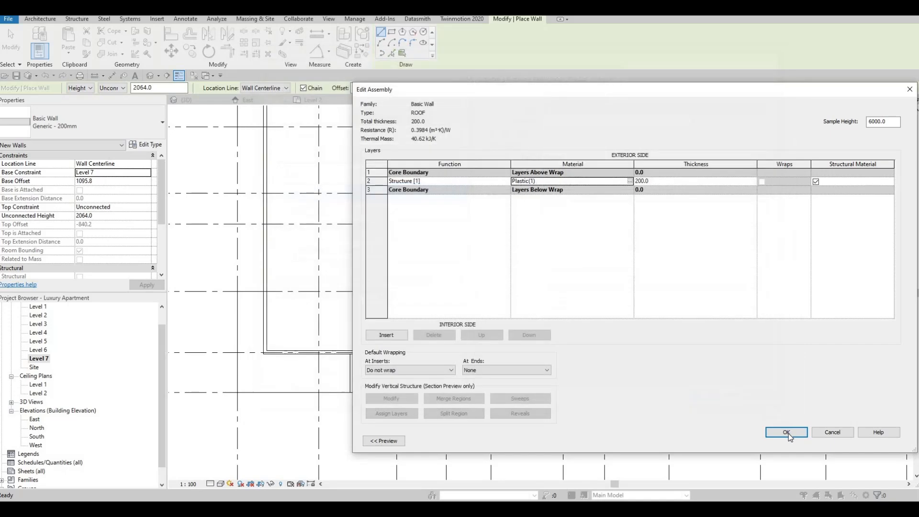
click(796, 431)
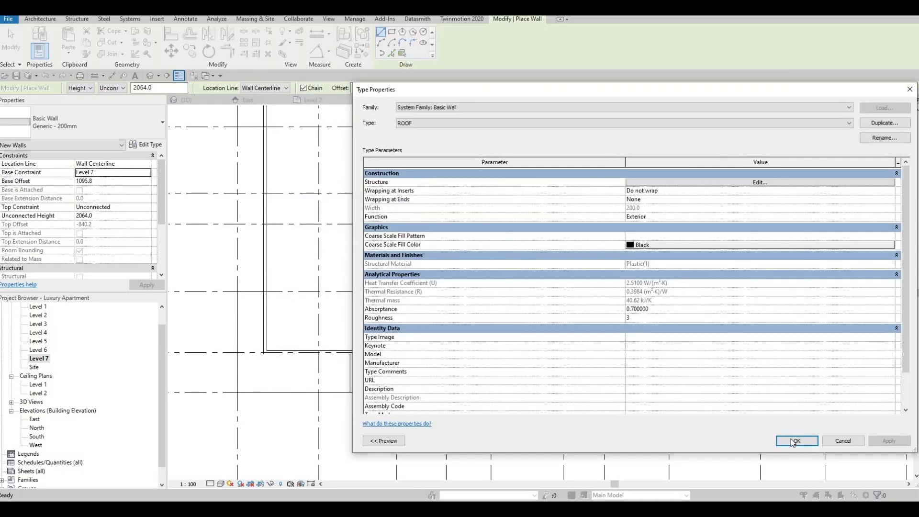
key(Return)
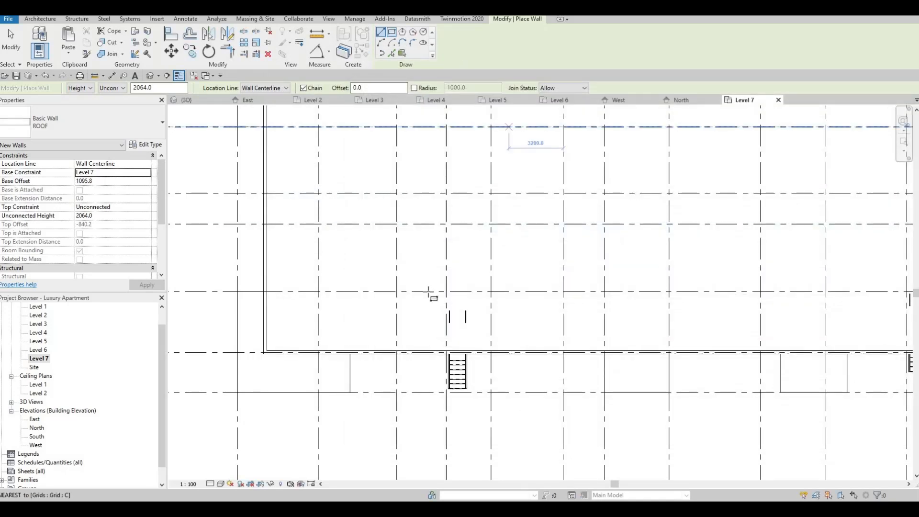
- Draw a rectangular enclosure of ROOF walls around the upper end of the first stair on Level 7
scroll(428, 292, up, 3)
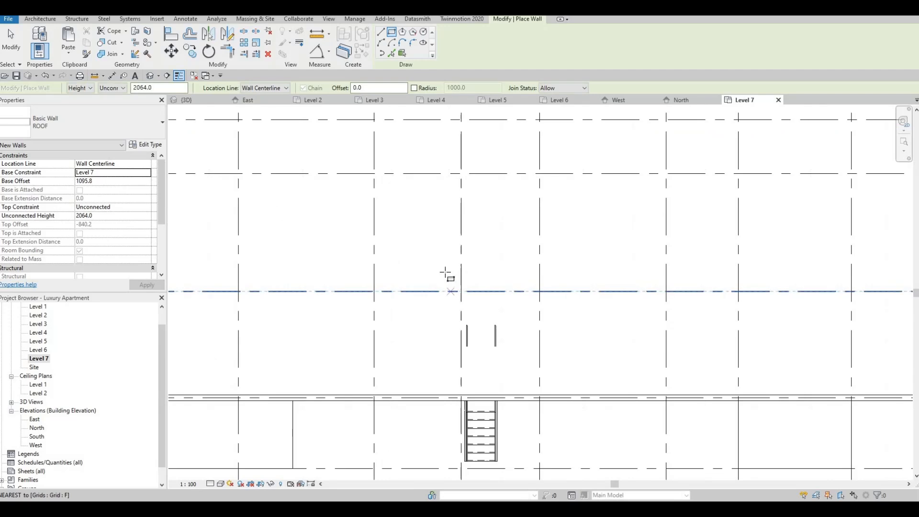
click(541, 369)
key(Escape)
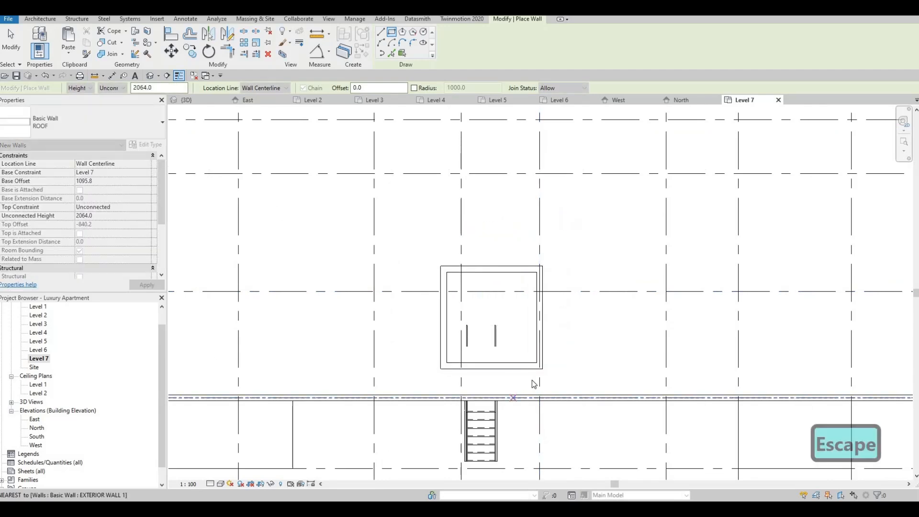
key(Escape)
click(513, 358)
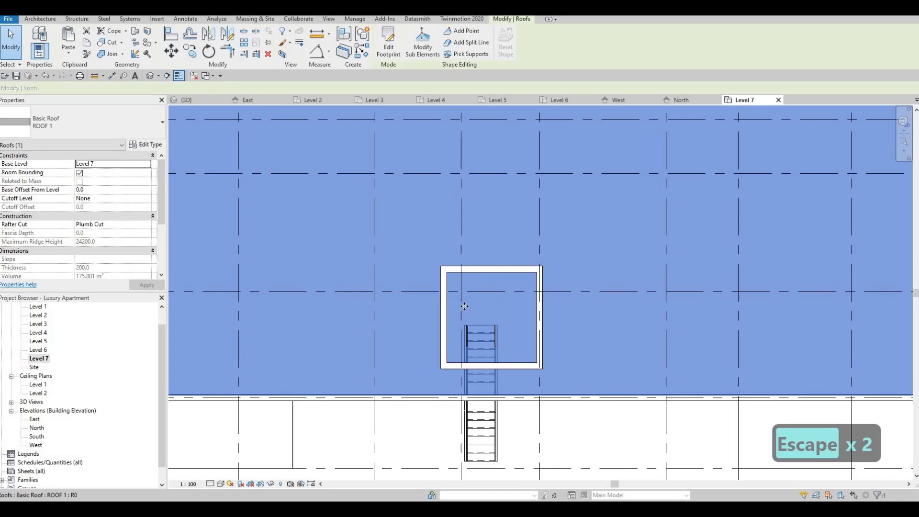
middle_drag(464, 306, 456, 335)
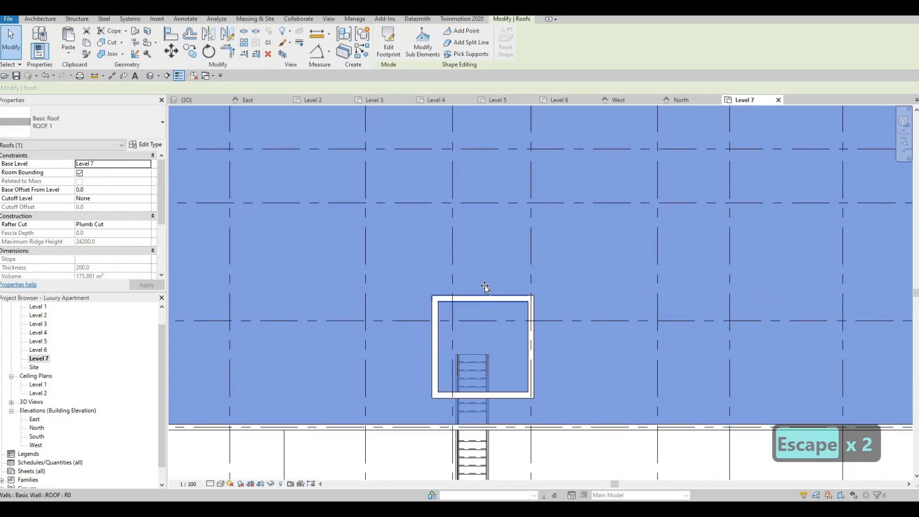
click(483, 298)
key(Escape)
key(Escape)
scroll(495, 292, down, 2)
middle_drag(469, 271, 421, 271)
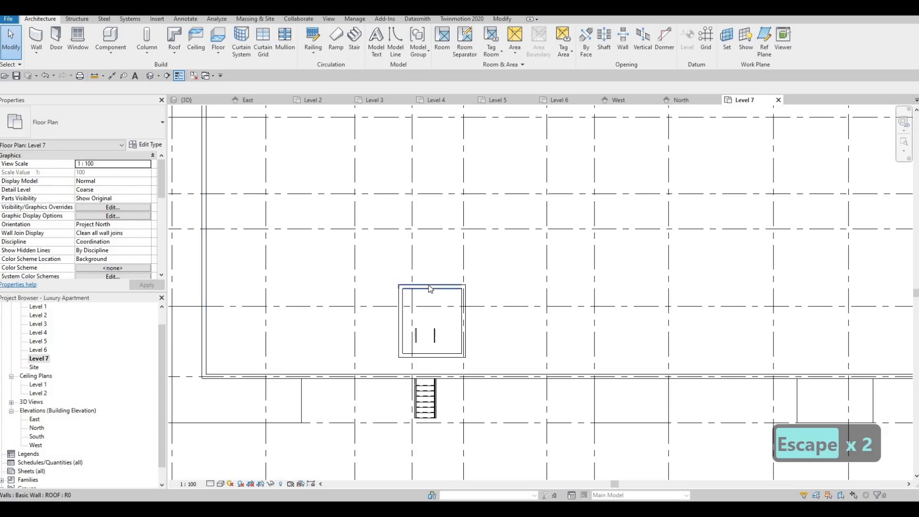
- Copy the four walls of the stair enclosure horizontally to the other stair at Grid 11
key(Tab)
click(429, 287)
key(o)
click(429, 287)
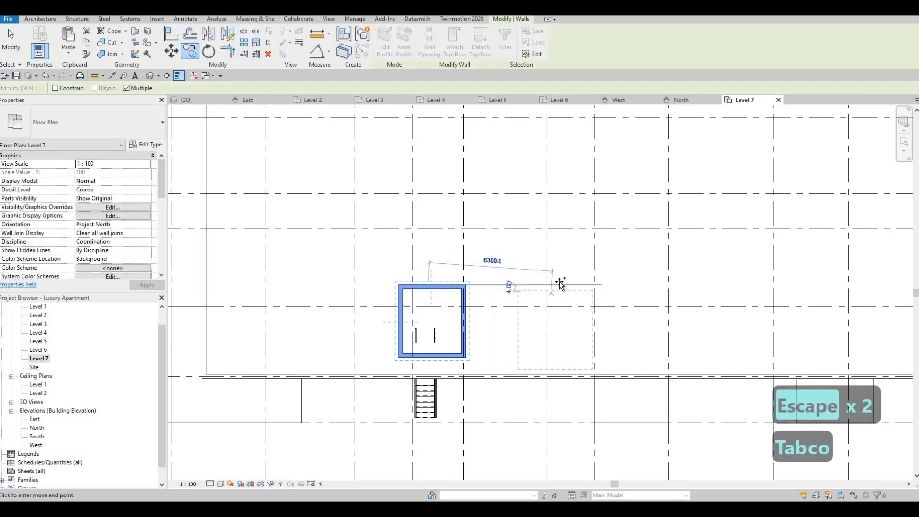
middle_drag(575, 283, 414, 269)
scroll(450, 282, down, 1)
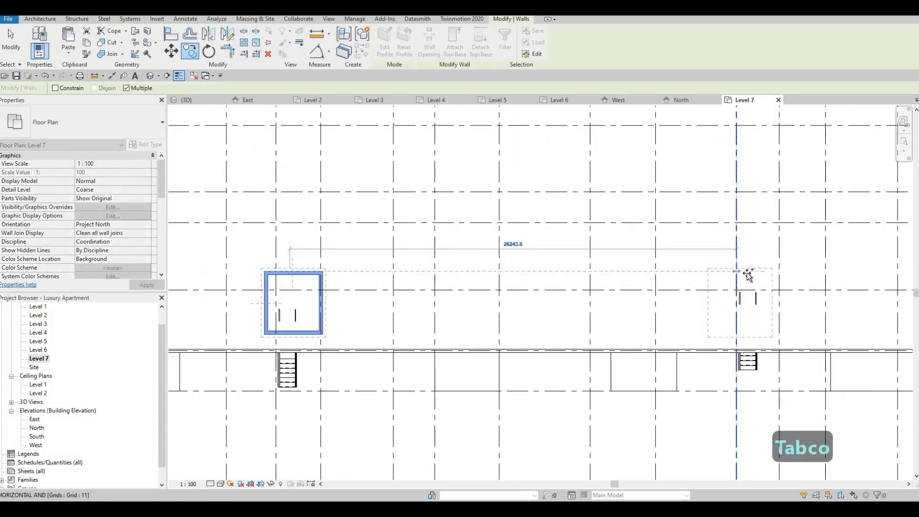
click(745, 272)
key(Escape)
key(Escape)
key(Escape)
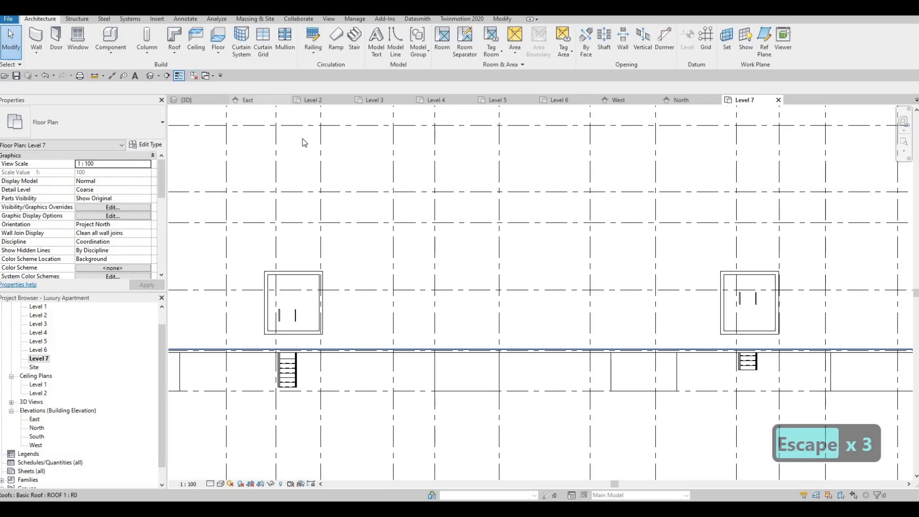
- In the 3D view, set the base offset of the original enclosure's four walls to 0
click(199, 103)
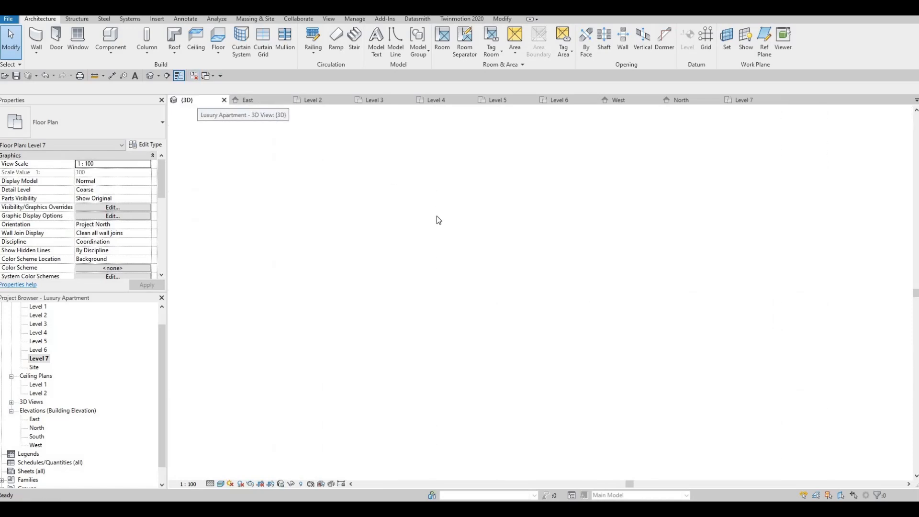
key(Escape)
shift+middle_drag(509, 152, 494, 197)
key(Tab)
click(494, 198)
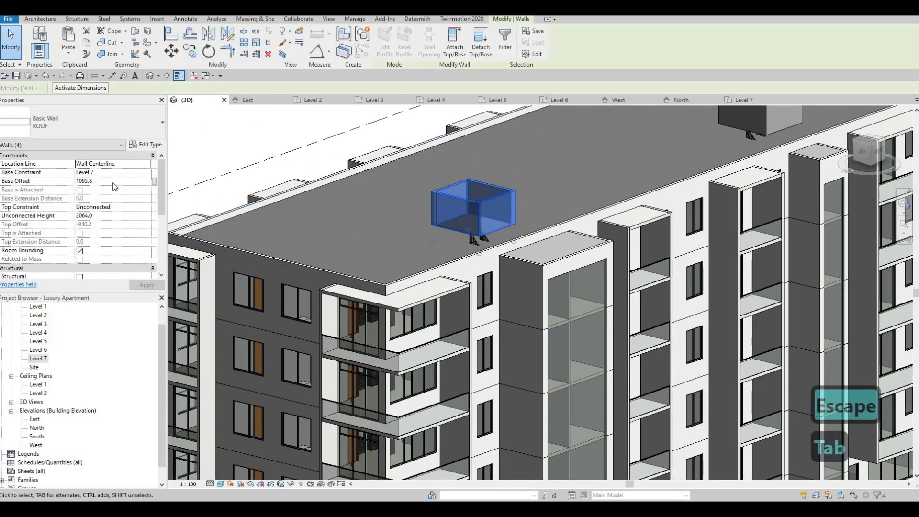
click(115, 180)
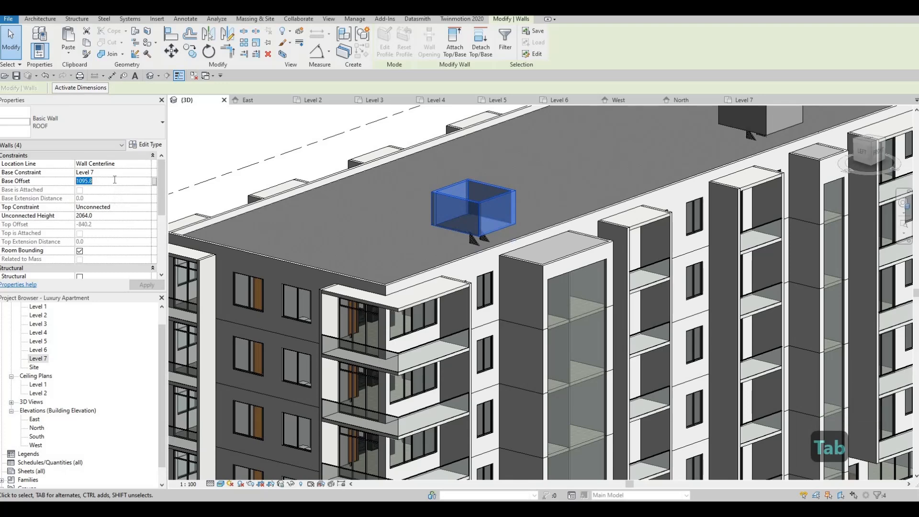
text(0)
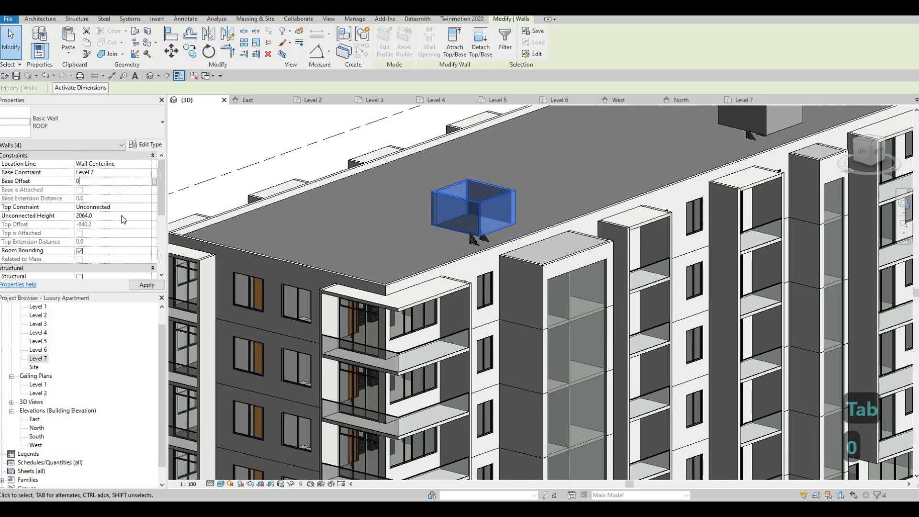
key(Escape)
- Set the base offset of the copied enclosure's four walls to 0 as well
shift+middle_drag(455, 195, 654, 156)
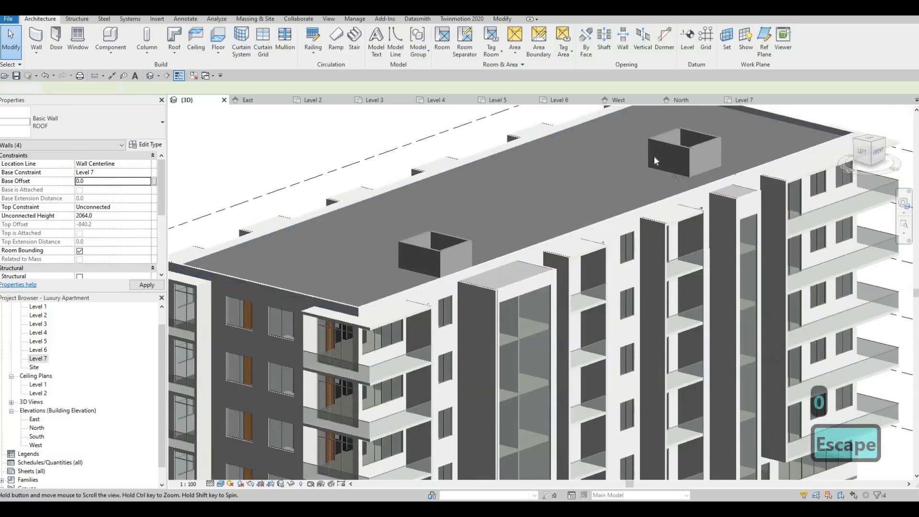
key(Escape)
key(Tab)
click(671, 176)
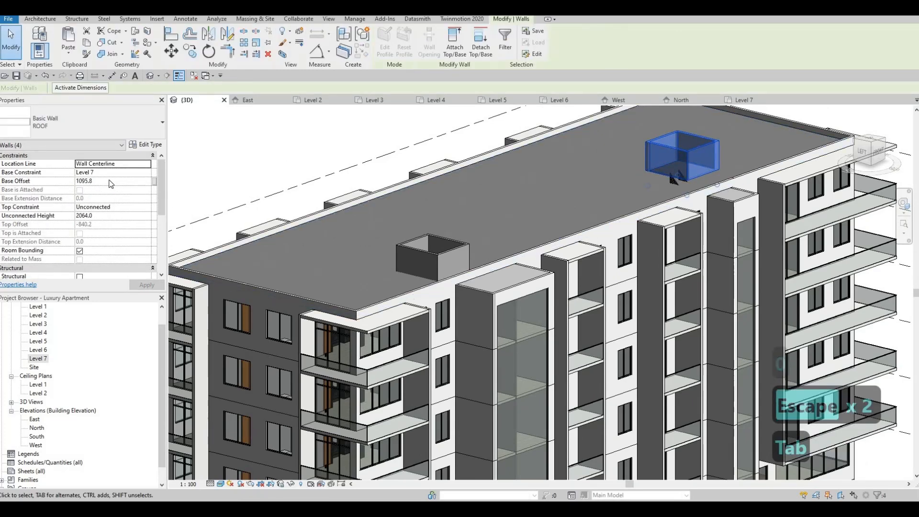
text(0)
key(Return)
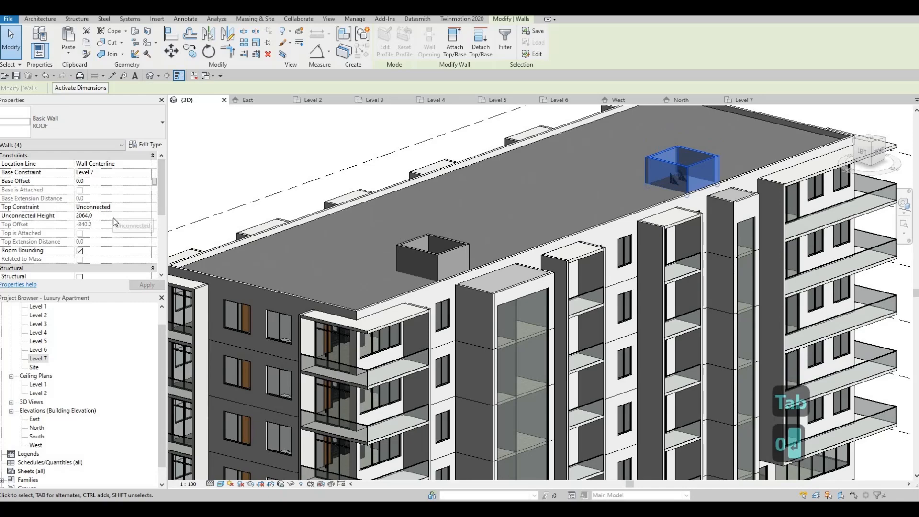
- On Level 7, start another roof of type ROOF 1 and sketch its rectangular footprint along the inner wall faces of the first stair enclosure
key(Escape)
key(Escape)
shift+middle_drag(466, 204, 445, 182)
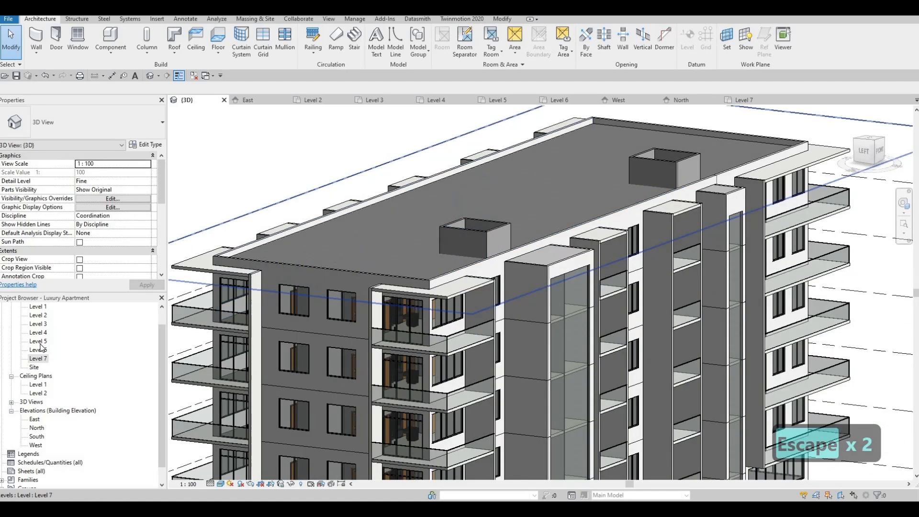
double_click(72, 357)
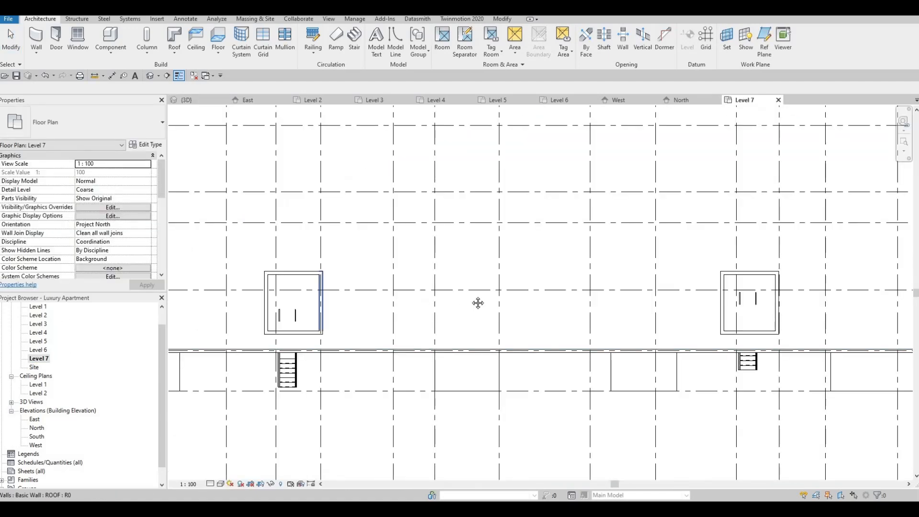
key(Escape)
click(280, 220)
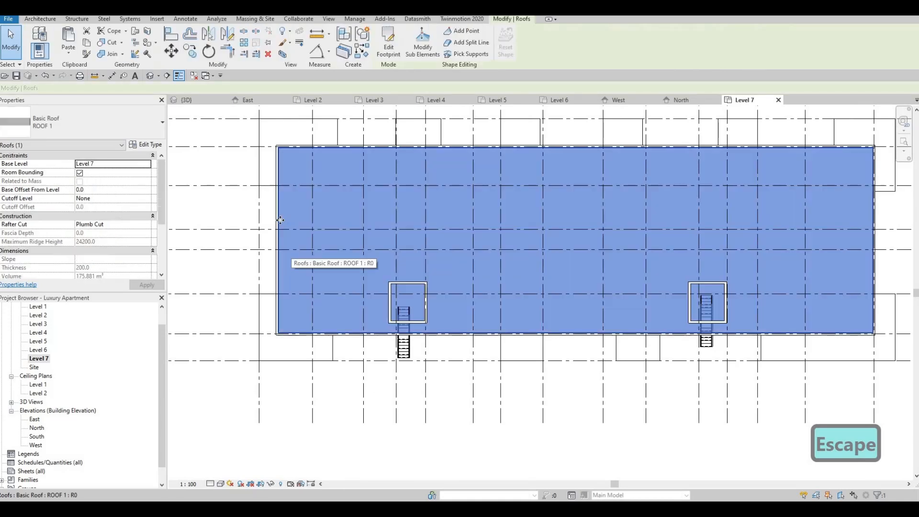
key(c)
key(s)
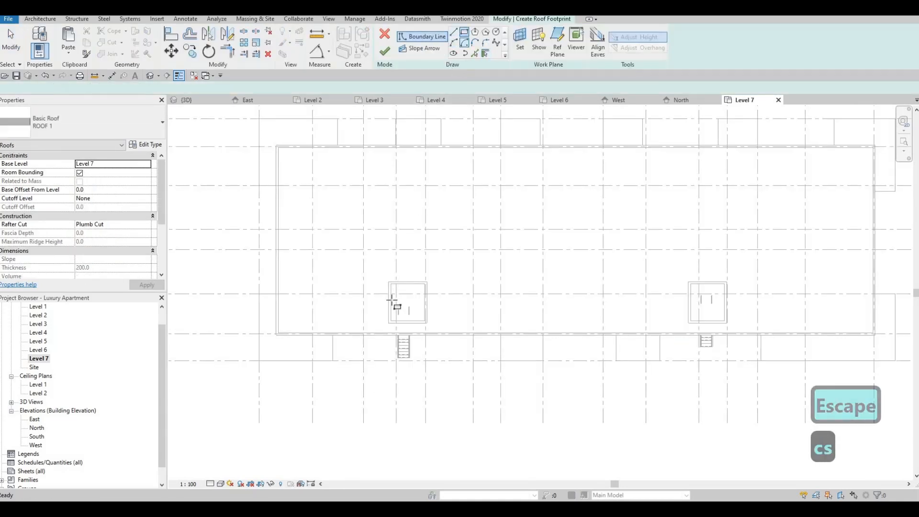
scroll(394, 303, up, 3)
click(463, 386)
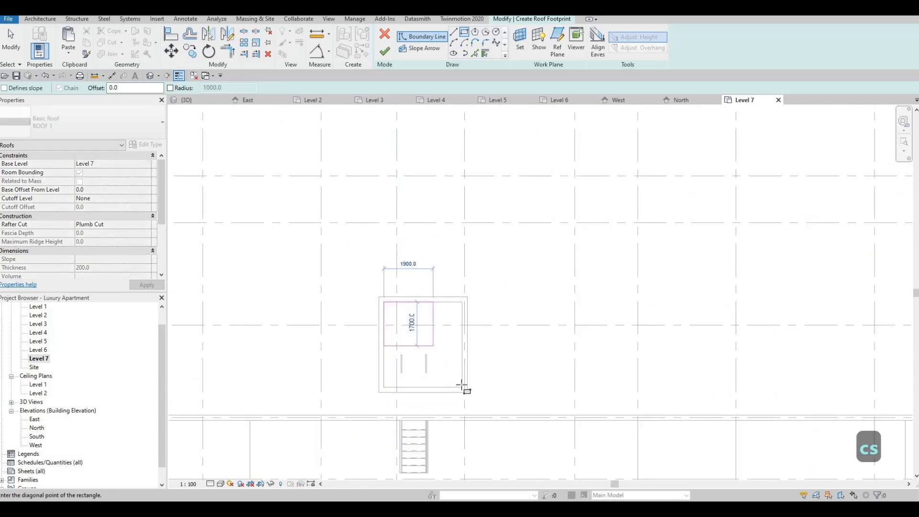
key(Escape)
- Try to include a second rectangle inside the stair enclosure at Grid 11 in the same roof sketch
scroll(440, 283, down, 3)
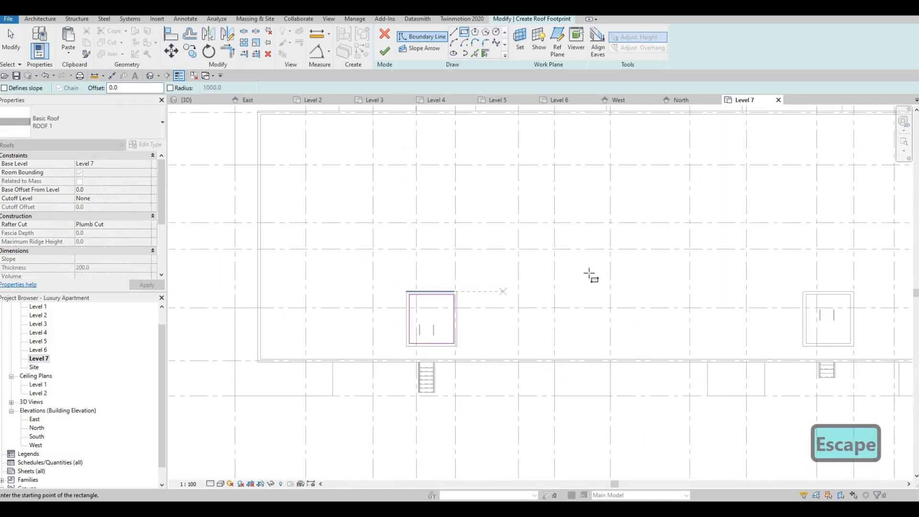
middle_drag(805, 294, 584, 266)
scroll(586, 267, up, 2)
click(652, 334)
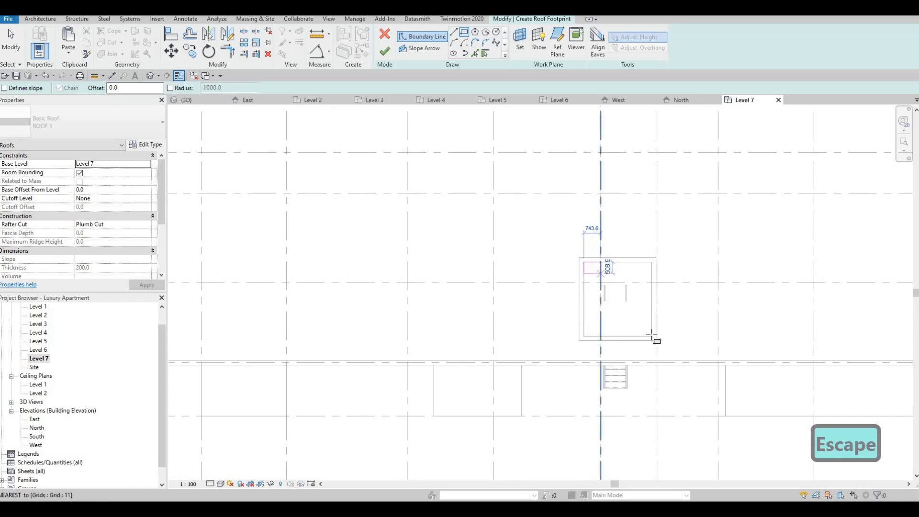
key(Escape)
click(385, 52)
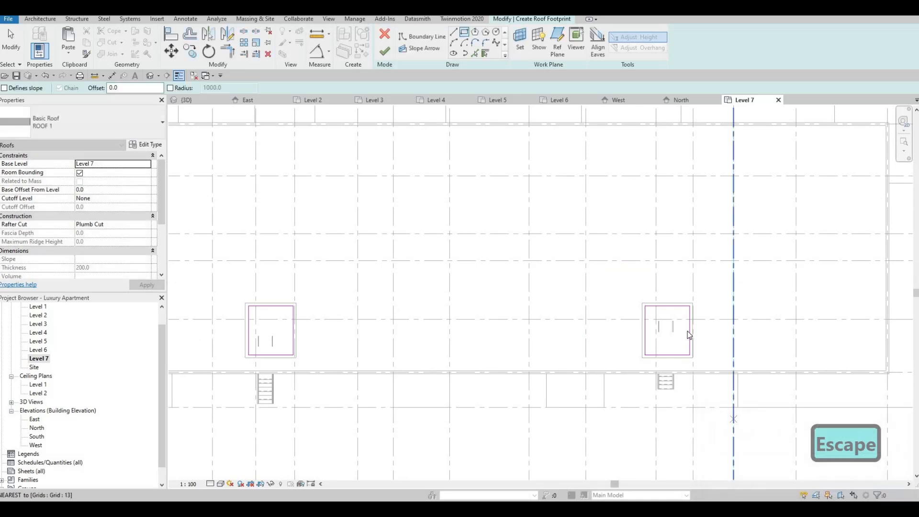
- Delete the rectangle at the Grid 11 enclosure from the sketch and finish the roof over the first enclosure
key(Escape)
key(Tab)
click(687, 342)
key(Delete)
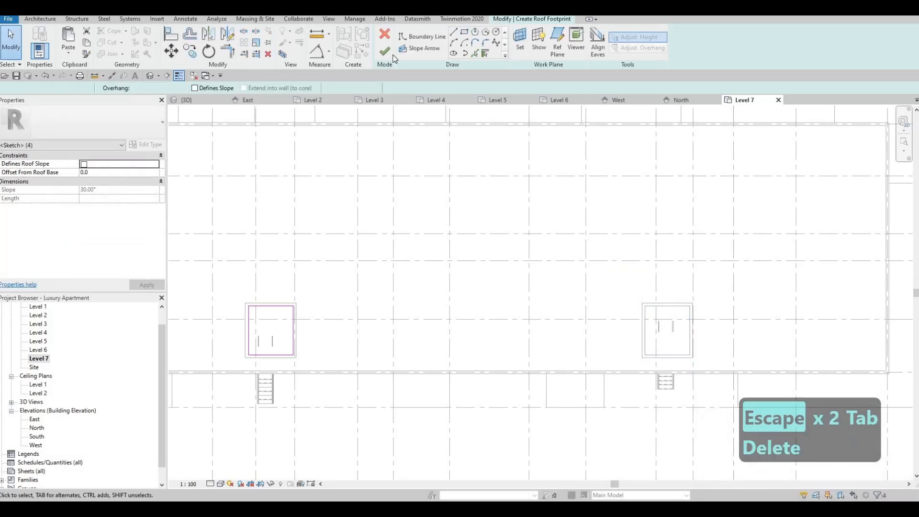
click(384, 51)
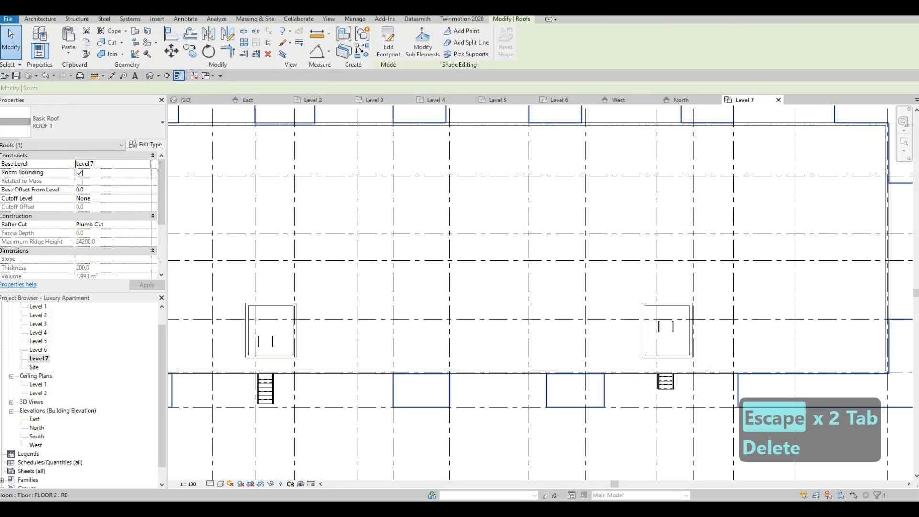
- Create a separate ROOF 1 roof with a rectangular footprint along the inner wall faces of the Grid 11 stair enclosure
key(Escape)
key(Escape)
click(286, 315)
key(Escape)
key(Escape)
click(502, 126)
key(c)
key(s)
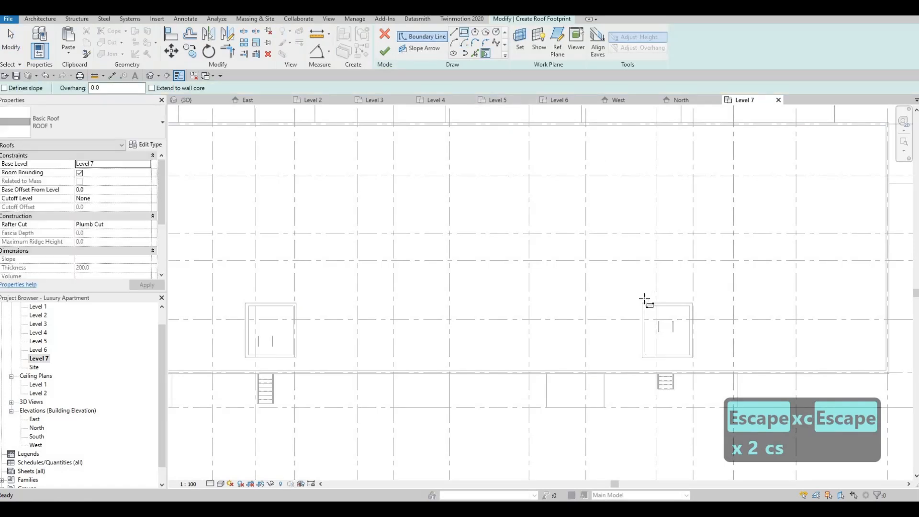
click(645, 305)
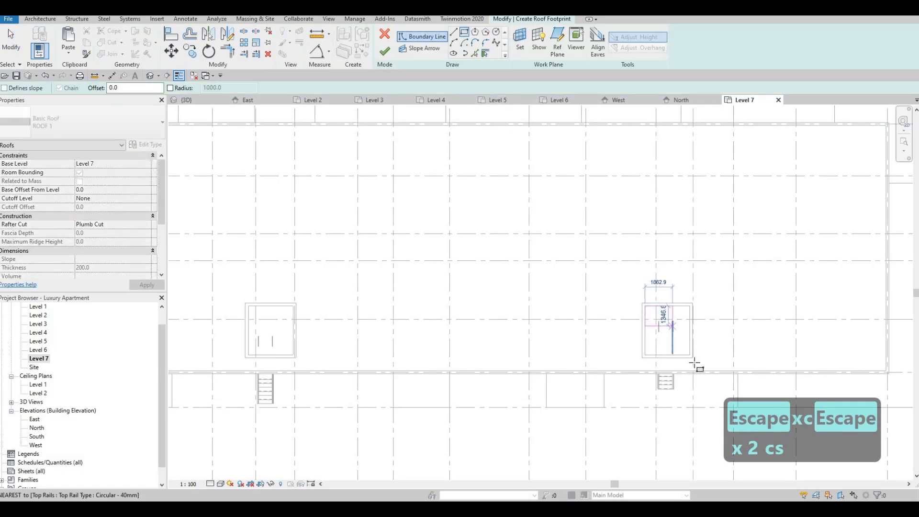
scroll(694, 363, up, 2)
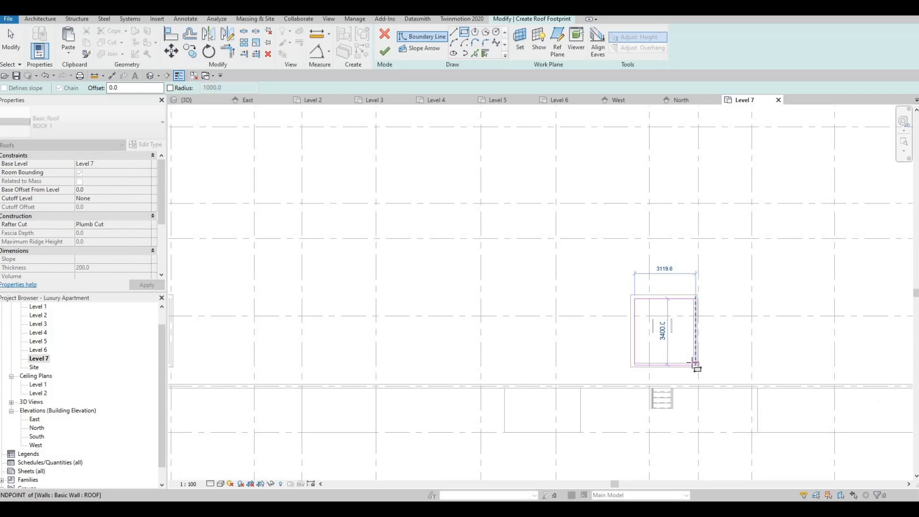
key(Escape)
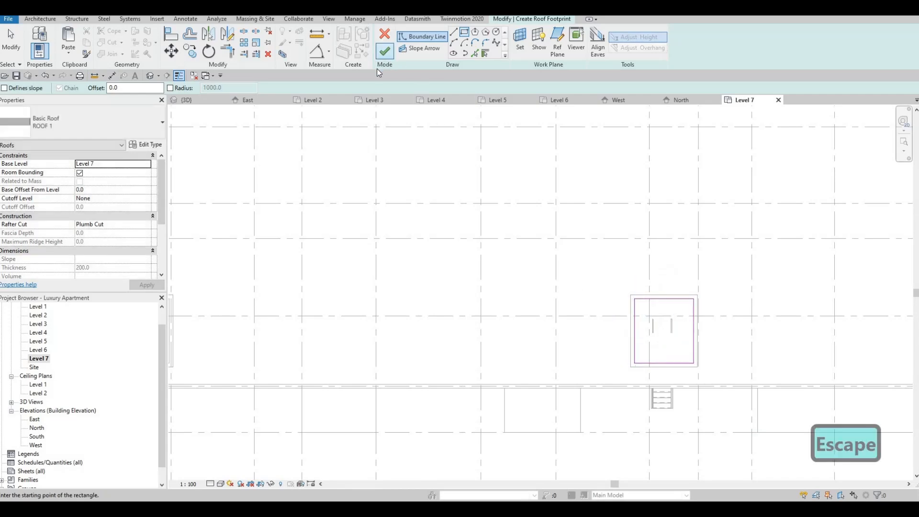
key(Escape)
key(Escape)
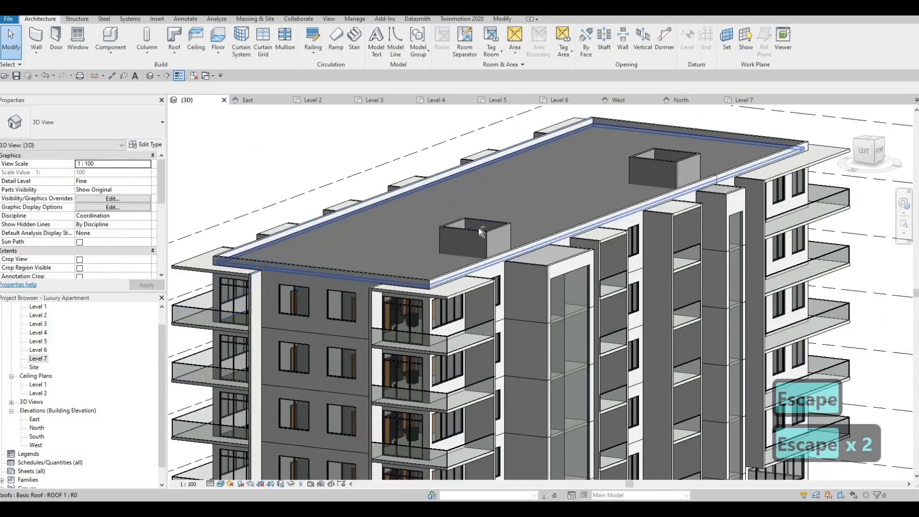
- In the 3D view, set the base offset from level of both small enclosure roofs to 2000
key(Escape)
shift+middle_drag(473, 268, 453, 332)
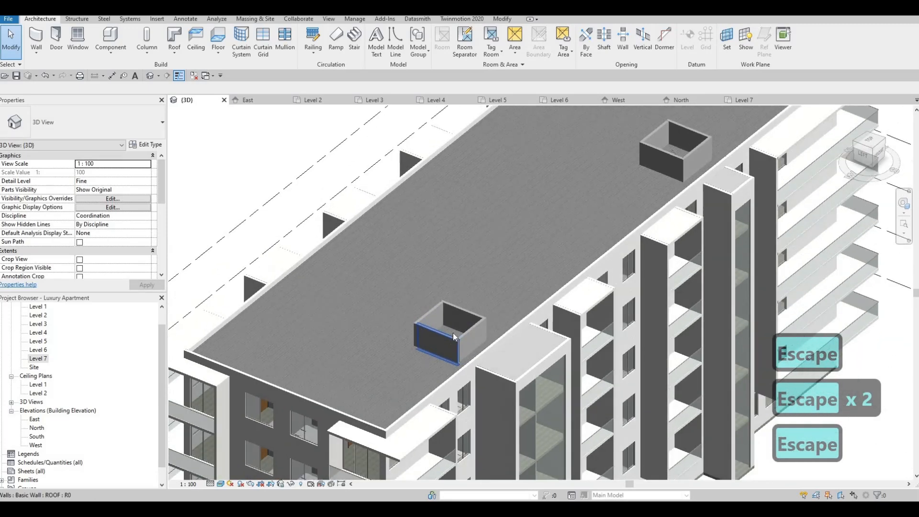
click(453, 333)
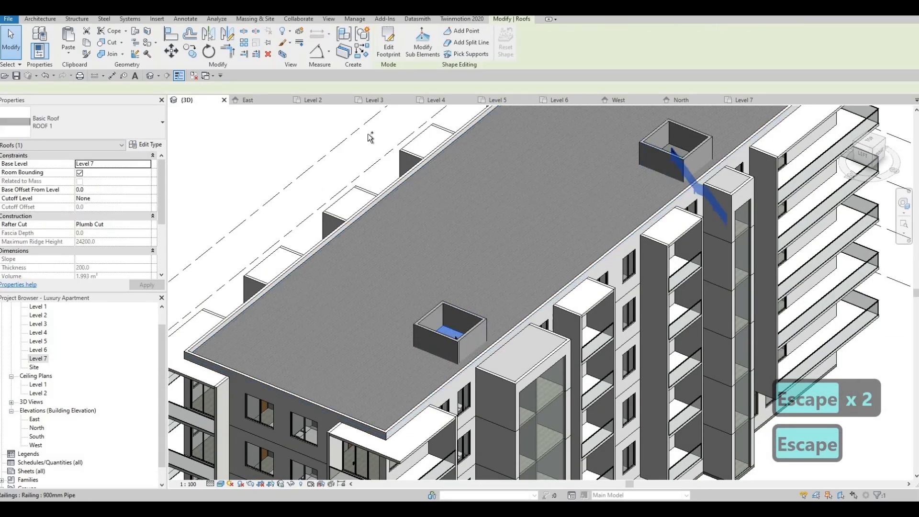
ctrl+click(672, 151)
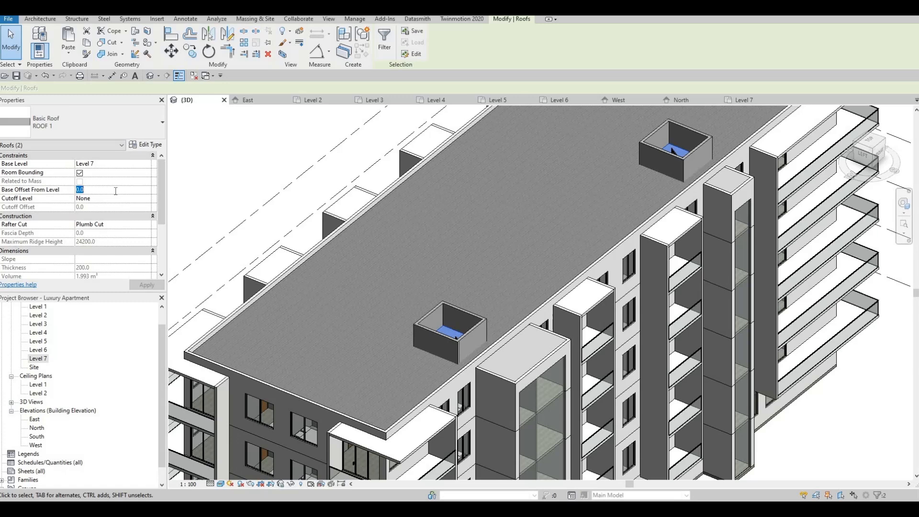
text(2000)
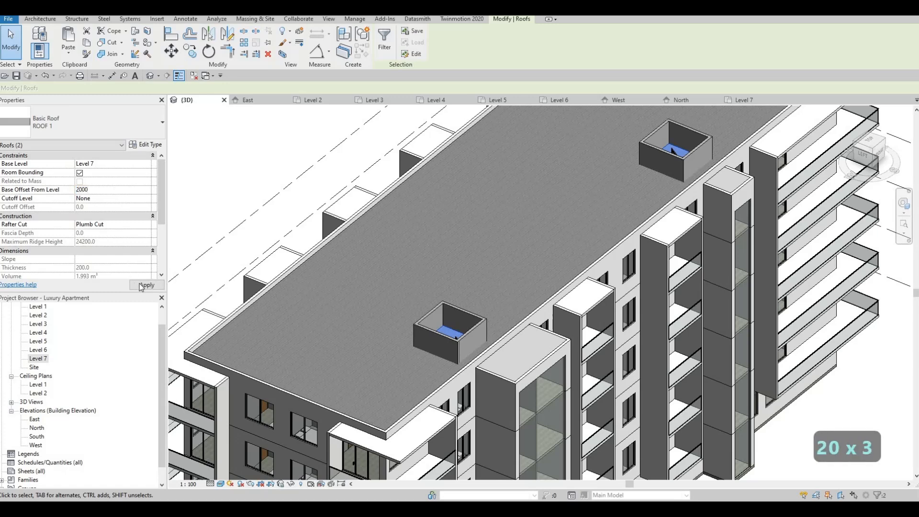
key(Escape)
key(Escape)
key(Escape)
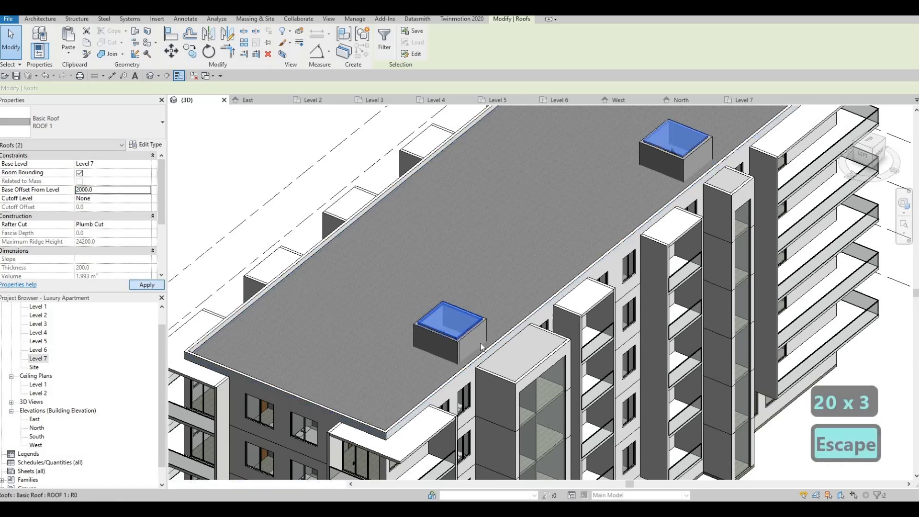
- Align the top of the first enclosure's small roof flush with the top of its walls
scroll(478, 343, up, 5)
key(a)
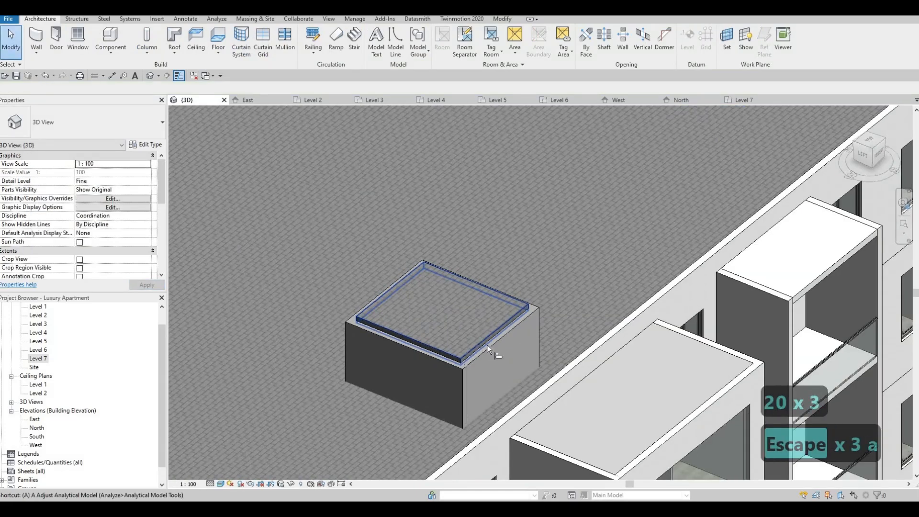
key(l)
key(Tab)
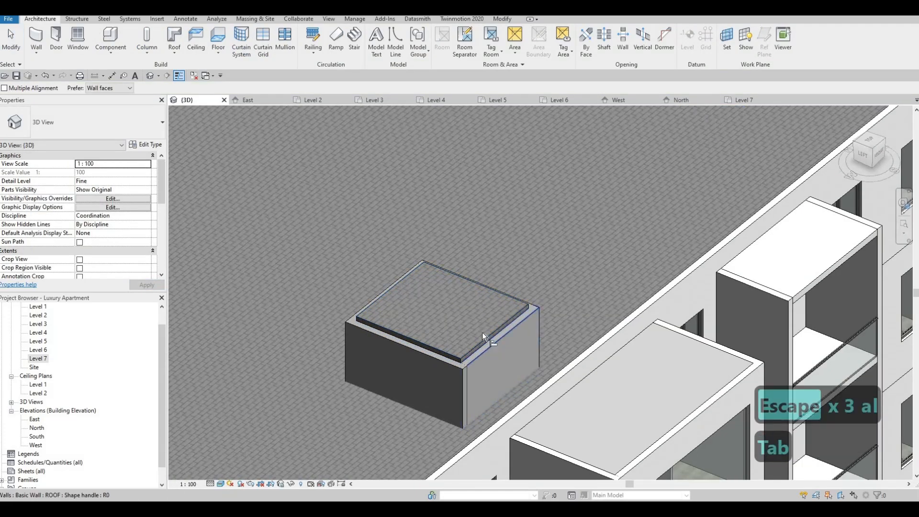
click(514, 290)
scroll(509, 309, down, 2)
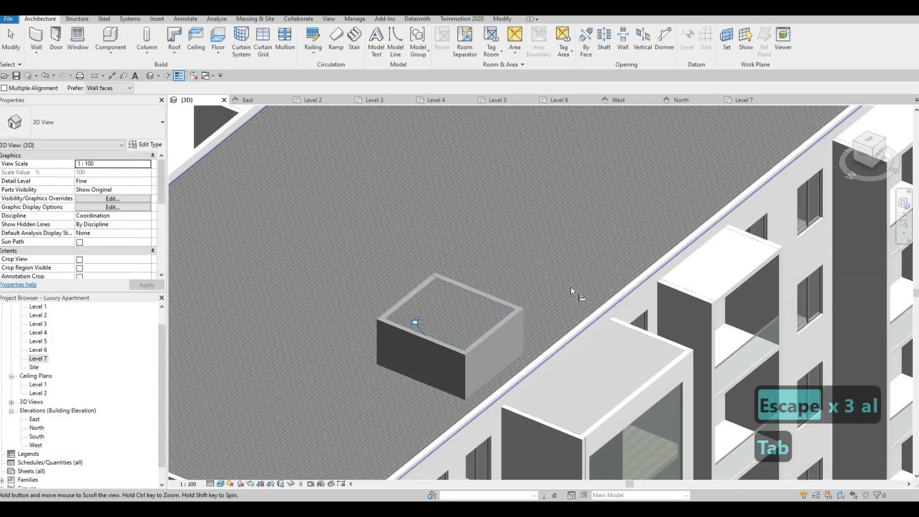
- Align the top of the other enclosure's small roof flush with its wall tops as well
middle_drag(571, 287, 475, 382)
scroll(475, 382, down, 3)
scroll(729, 156, up, 5)
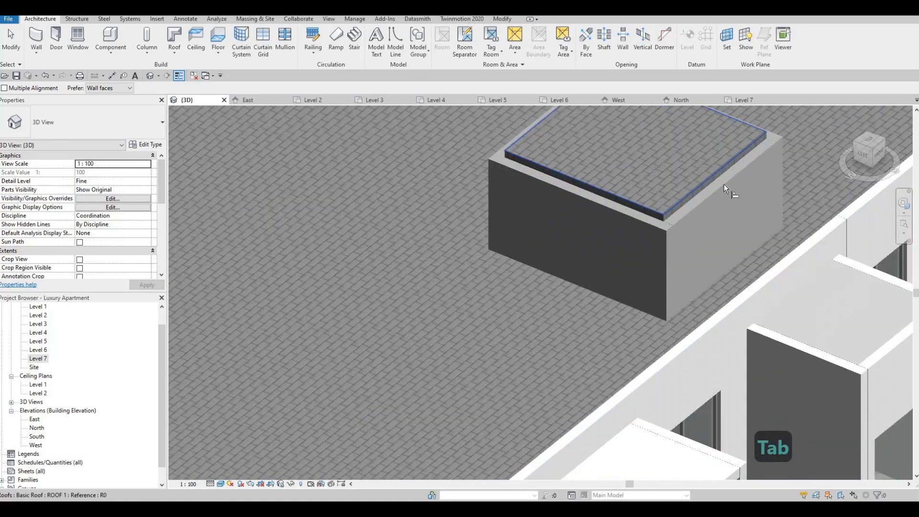
click(714, 172)
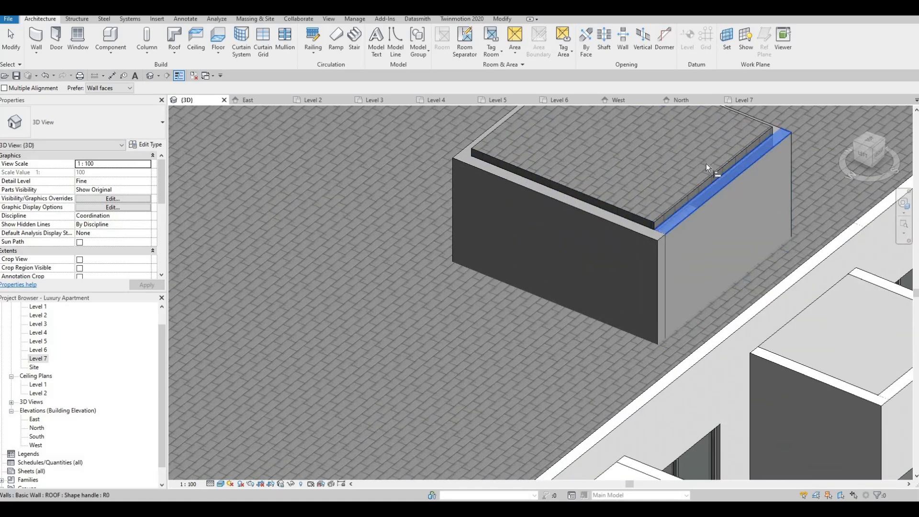
click(674, 203)
key(Escape)
key(Escape)
scroll(602, 206, down, 3)
shift+middle_drag(602, 206, 624, 195)
scroll(652, 182, down, 2)
shift+middle_drag(652, 166, 688, 345)
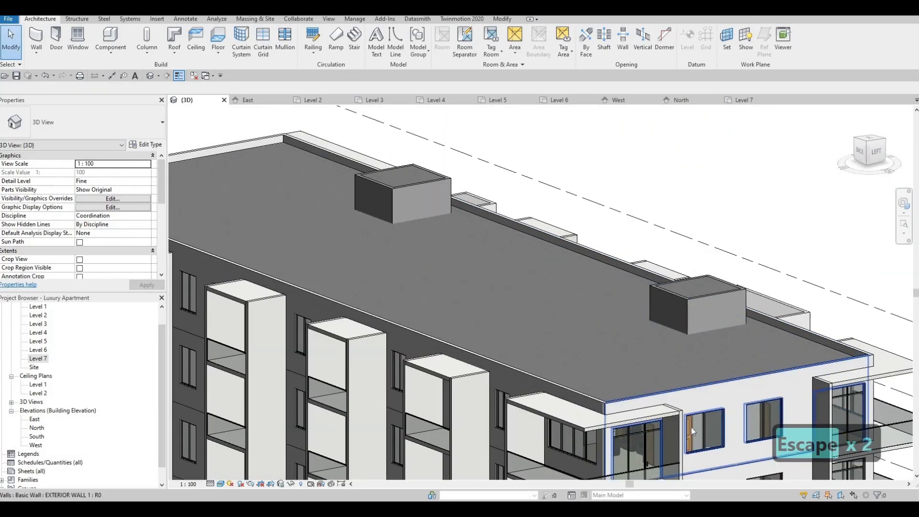
key(c)
key(s)
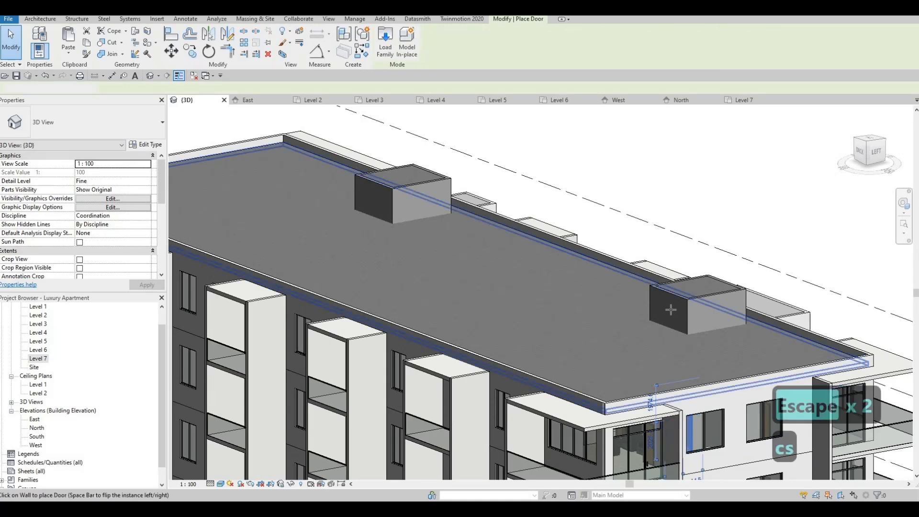
scroll(668, 310, up, 2)
key(Escape)
key(Escape)
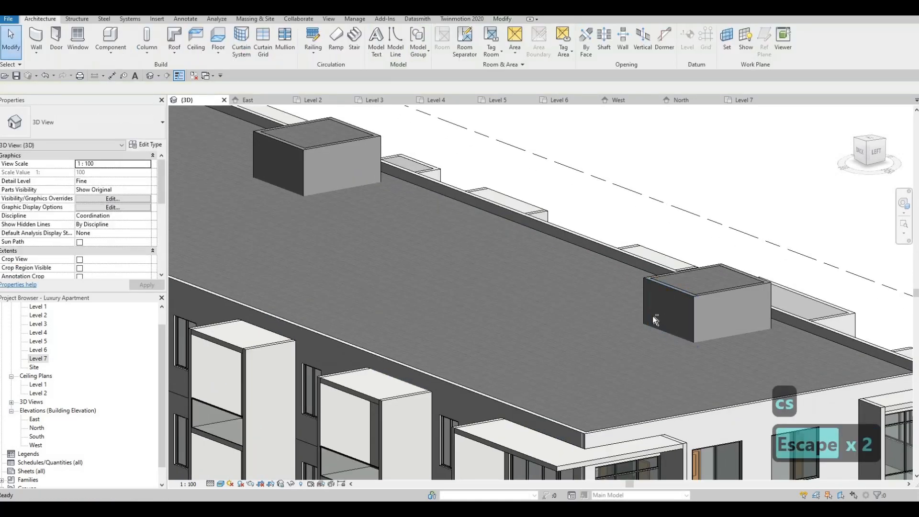
- Examine the finished roof enclosures from several sides and the stair run below them through the front glazing
scroll(654, 318, down, 2)
shift+middle_drag(505, 320, 465, 305)
scroll(501, 272, down, 2)
shift+middle_drag(501, 272, 553, 321)
scroll(471, 273, down, 1)
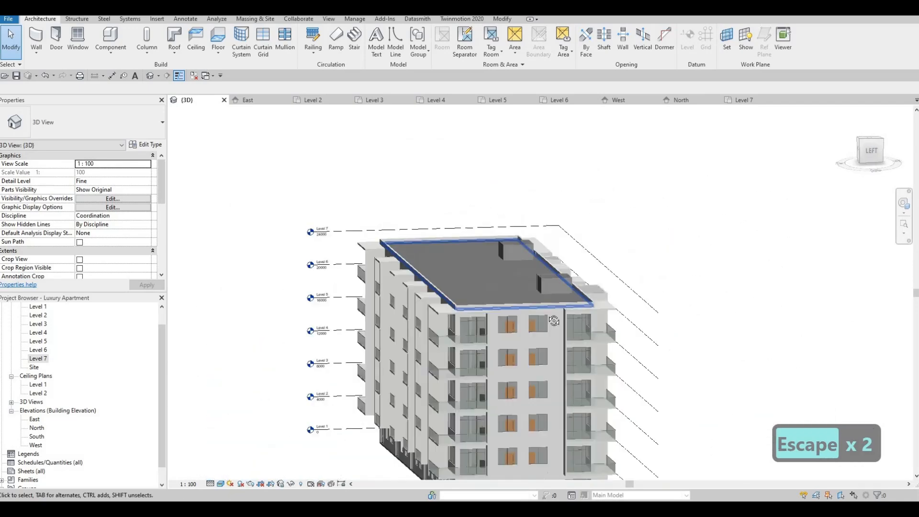
shift+middle_drag(477, 325, 361, 298)
key(Escape)
scroll(349, 254, up, 5)
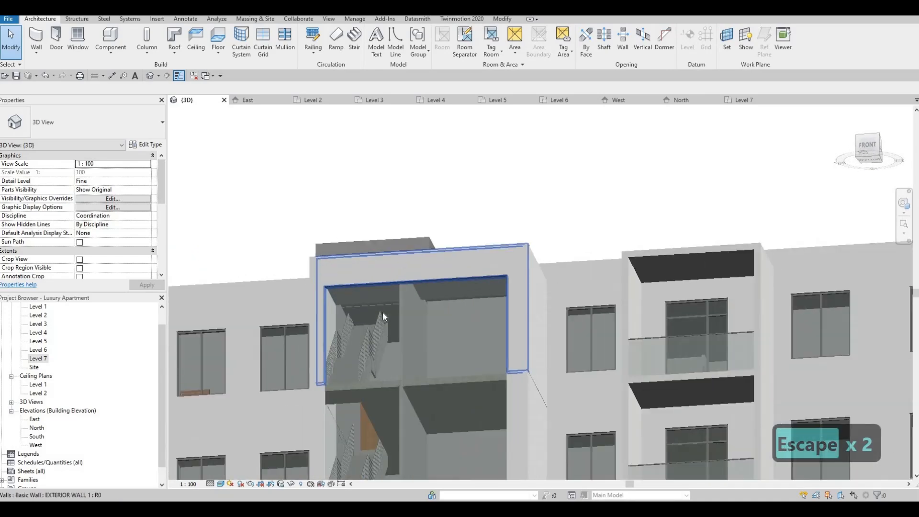
scroll(383, 317, up, 3)
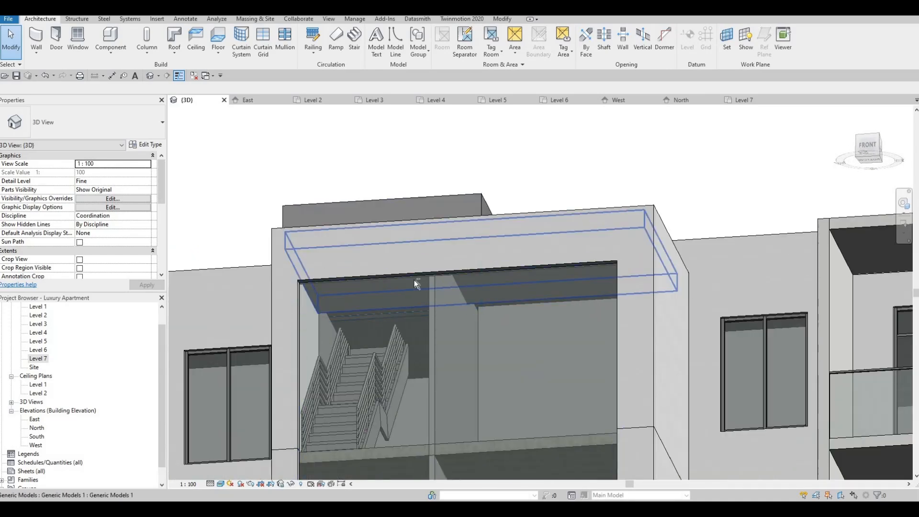
scroll(414, 282, down, 4)
shift+middle_drag(431, 328, 415, 369)
shift+middle_drag(419, 332, 508, 321)
scroll(463, 260, down, 3)
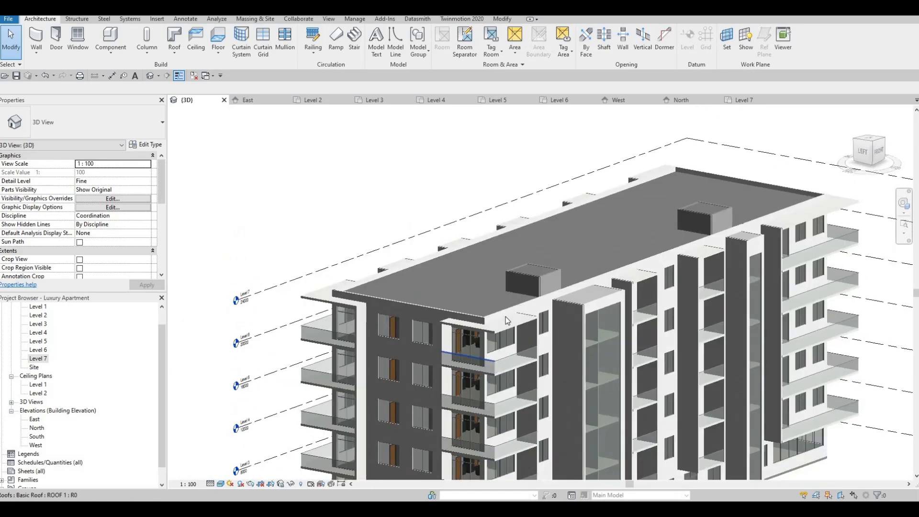
- Set the top offset of the whole ring of top-storey EXTERIOR WALL 1 walls around the roof to 700
scroll(500, 317, up, 4)
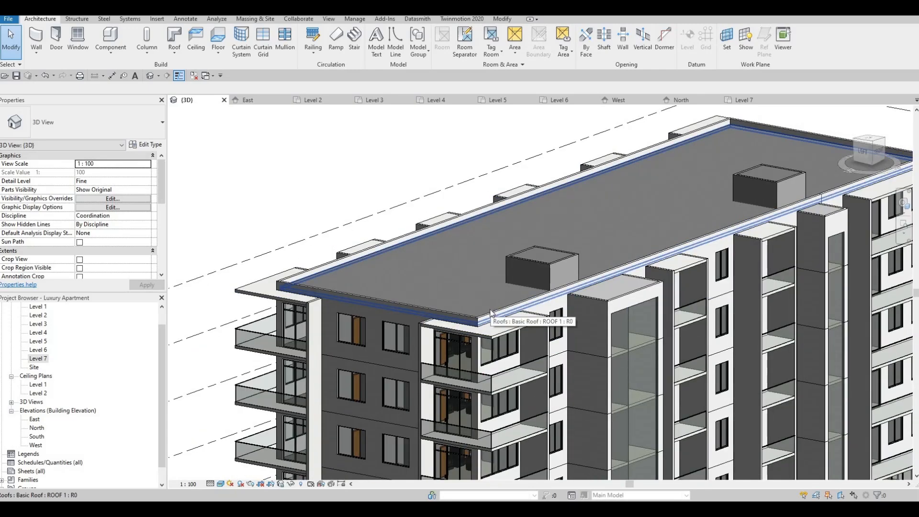
scroll(480, 321, up, 2)
key(Tab)
key(Tab)
key(Tab)
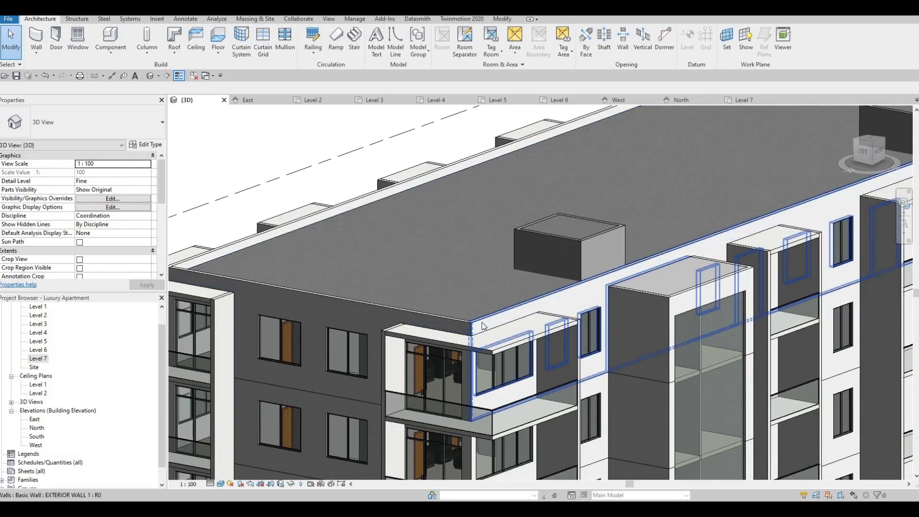
scroll(512, 305, down, 3)
click(513, 305)
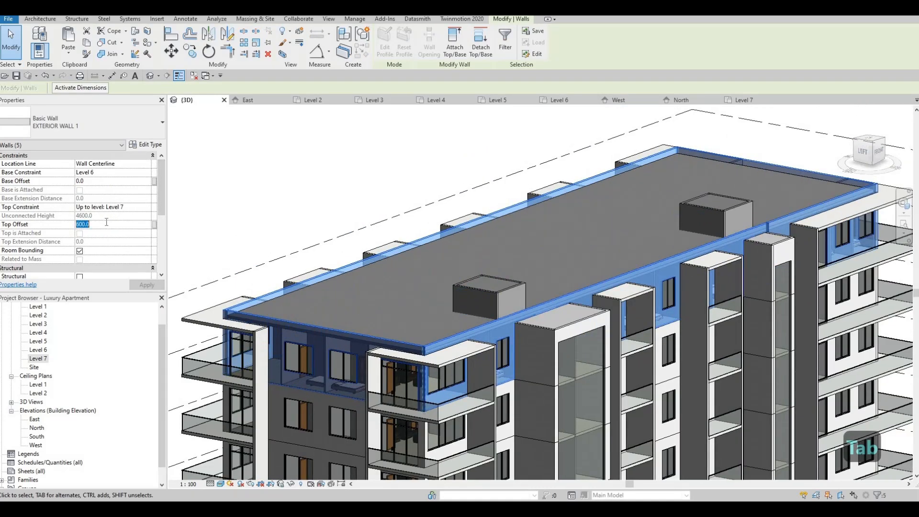
click(106, 221)
text(700)
click(134, 285)
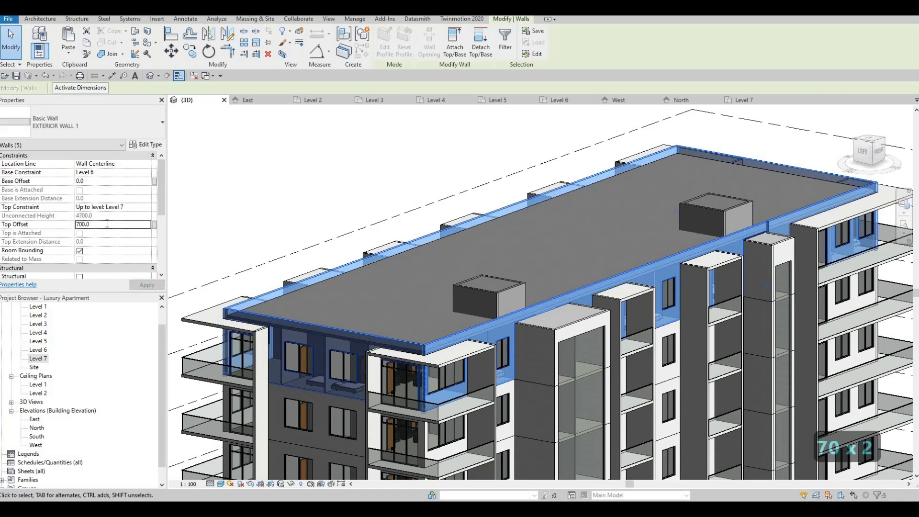
- Raise the top offset of the selected top-storey exterior walls to 800 and clear the selection
text(800)
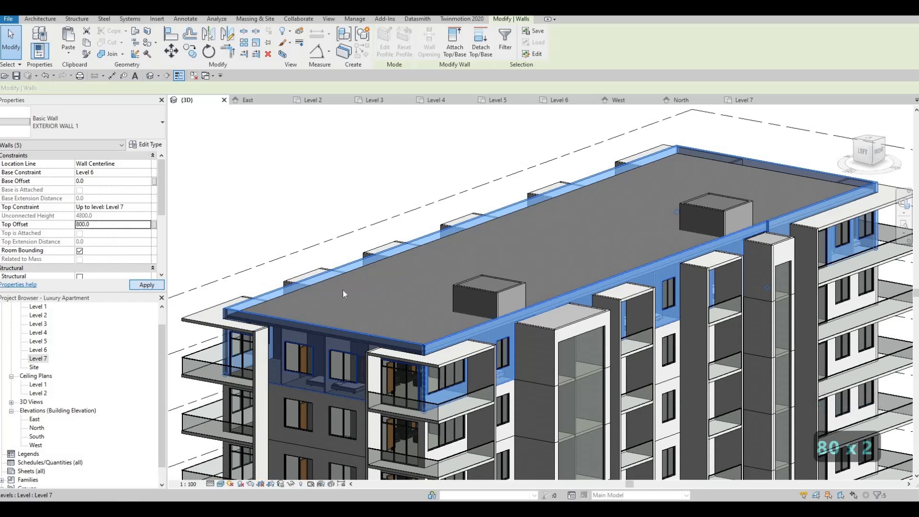
key(Escape)
key(Escape)
- Examine the roof edge and the corner facades with their balconies and glazed towers in the 3D view
shift+middle_drag(368, 280, 394, 368)
scroll(393, 278, down, 1)
scroll(346, 373, down, 1)
scroll(370, 306, up, 4)
shift+middle_drag(433, 251, 416, 266)
key(Escape)
key(Escape)
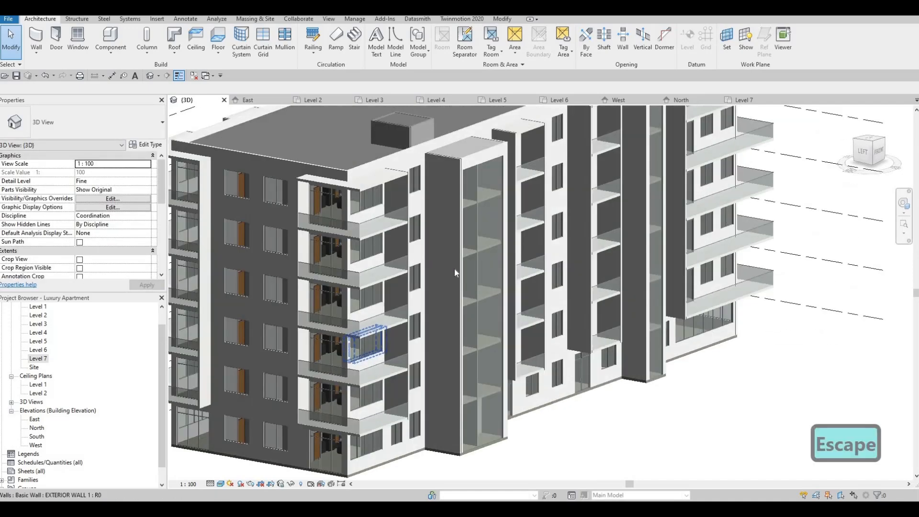
middle_drag(293, 232, 312, 247)
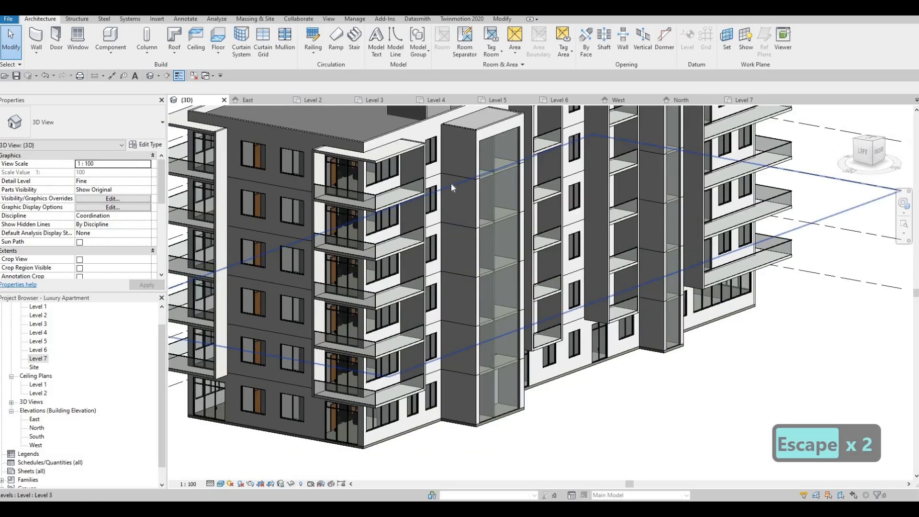
- Close all inactive views and open the South building elevation at the lower storeys
click(193, 76)
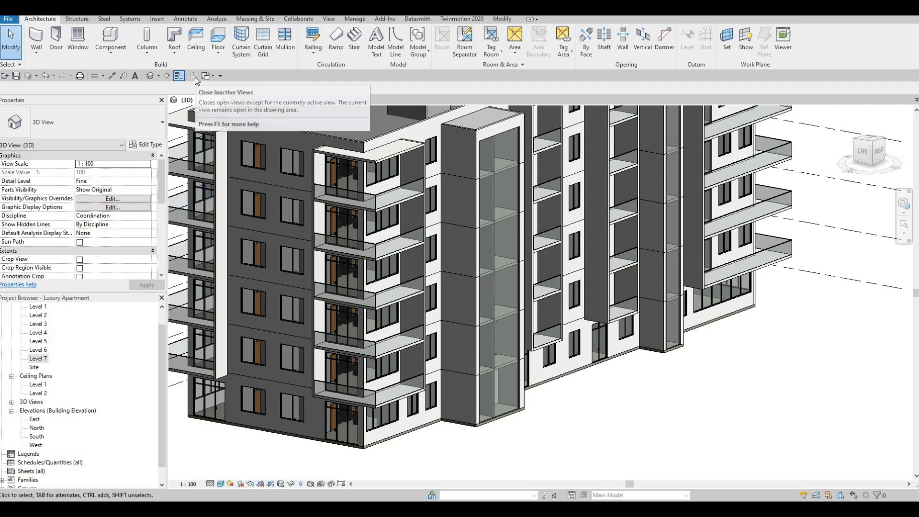
double_click(37, 436)
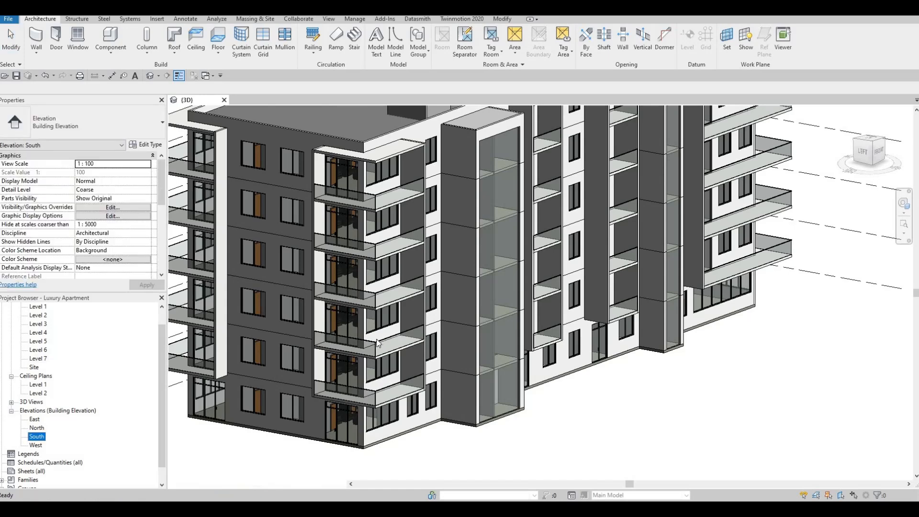
middle_drag(435, 332, 487, 285)
scroll(352, 362, up, 3)
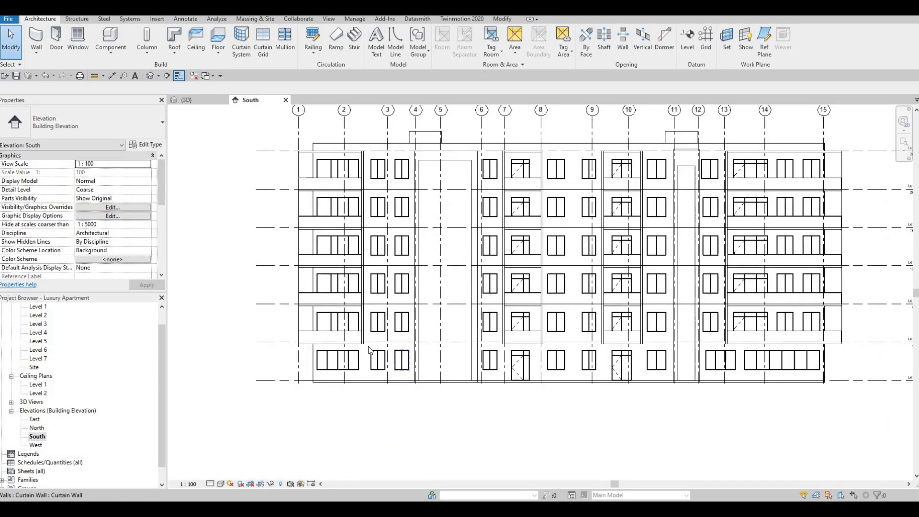
key(Escape)
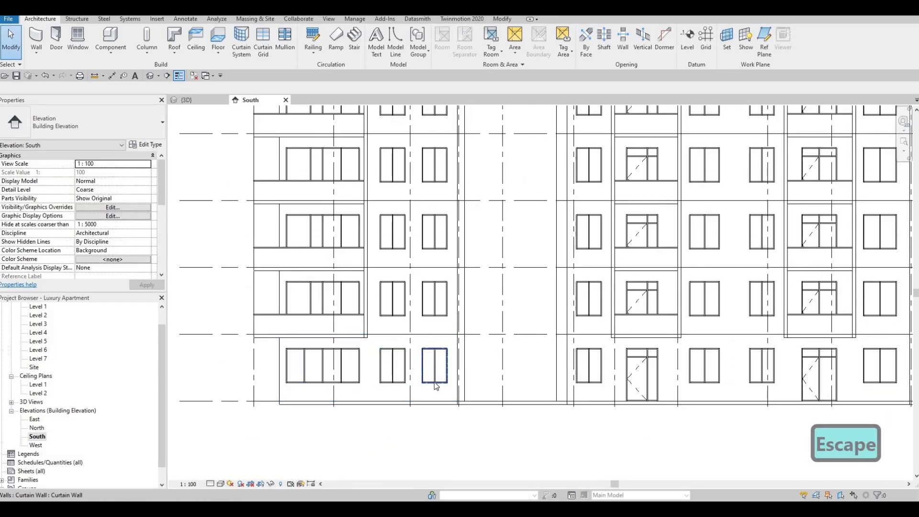
- Start a Cornice wall sweep and set its type's material to a new duplicate of Plastic(1)
click(36, 51)
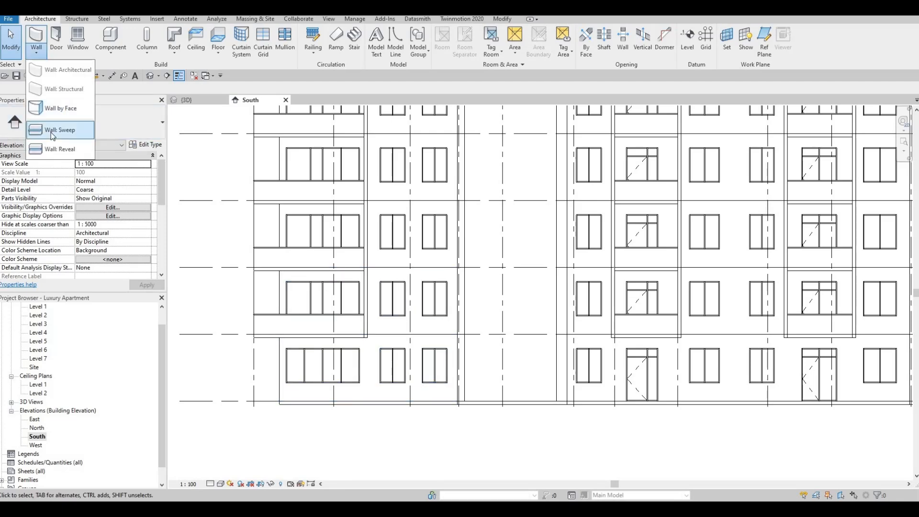
click(73, 135)
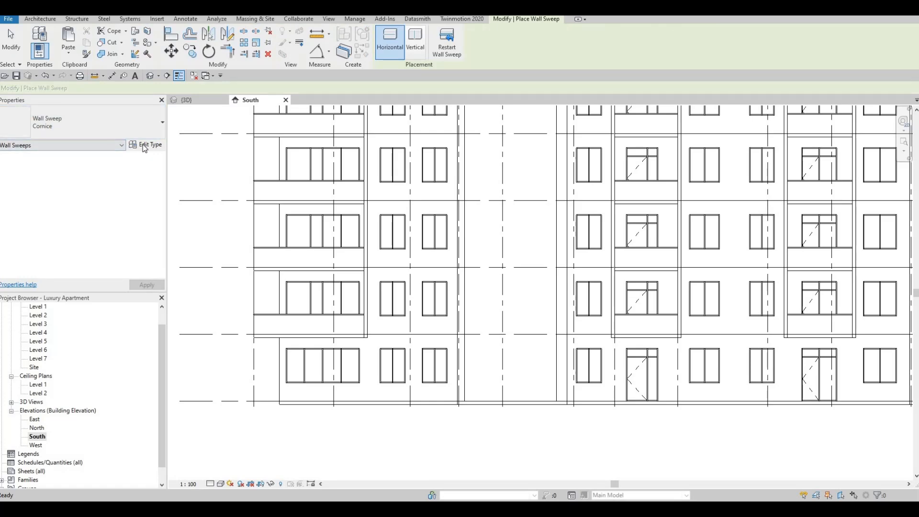
click(145, 145)
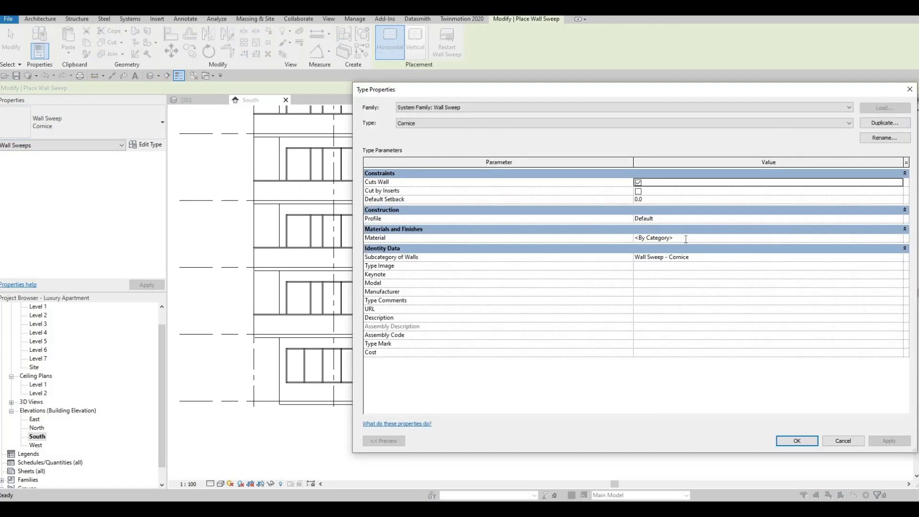
click(683, 238)
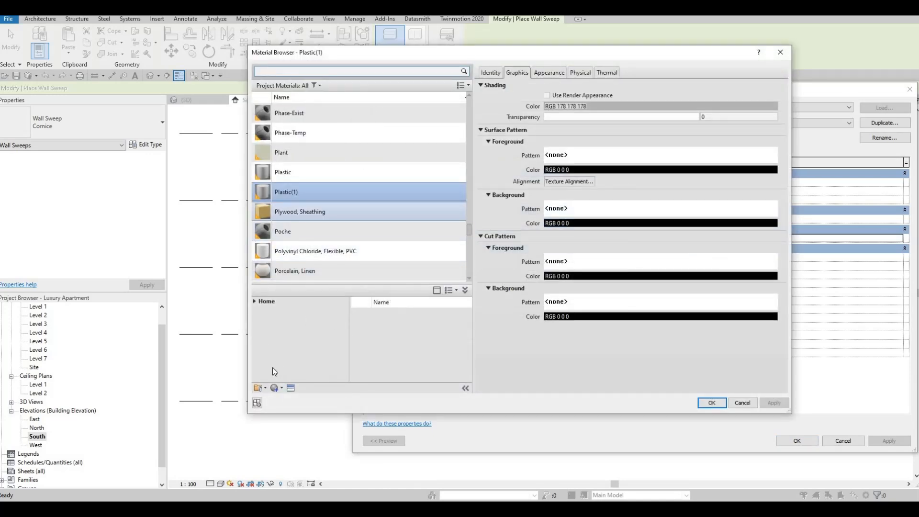
click(282, 390)
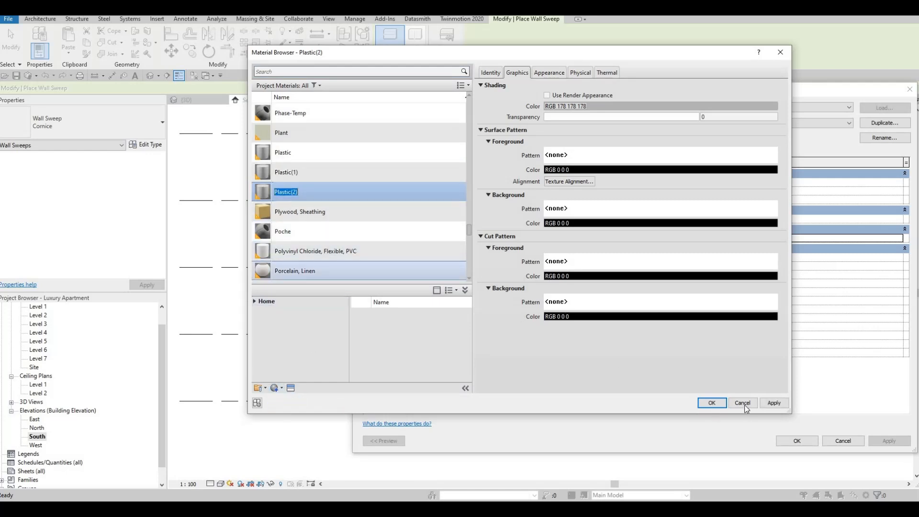
click(718, 404)
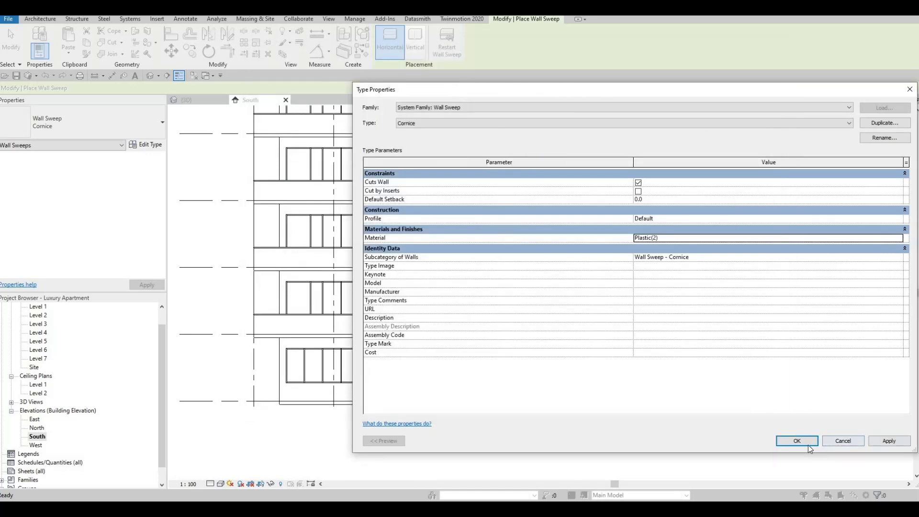
click(797, 440)
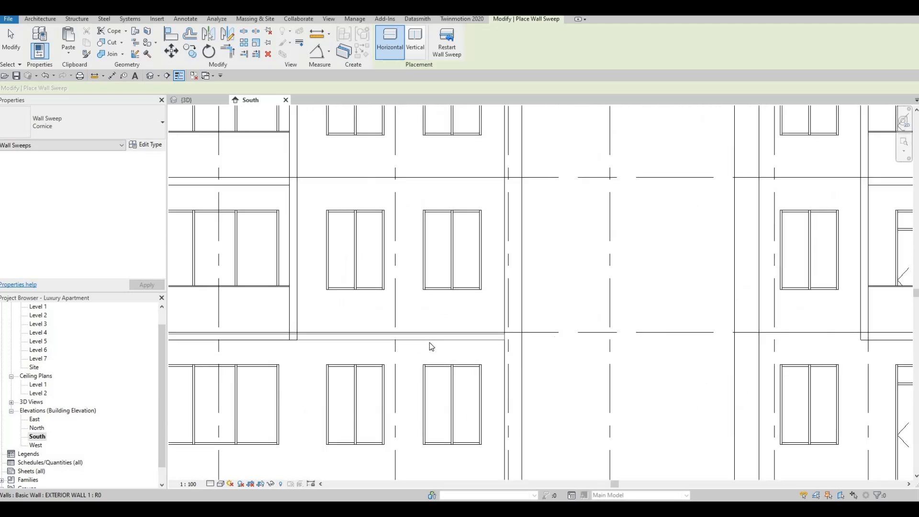
- Place a horizontal cornice sweep along the Level 2 line on the south exterior wall beside the large glazed tower
scroll(430, 341, up, 2)
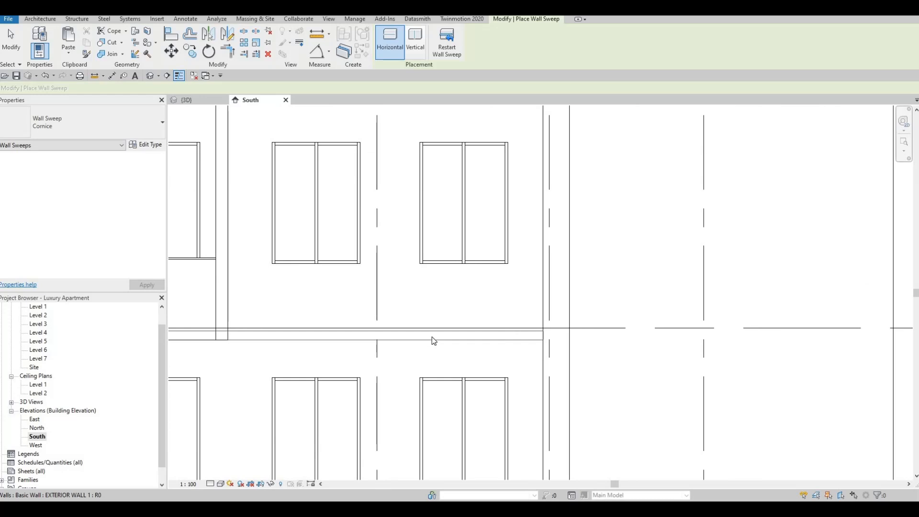
key(Escape)
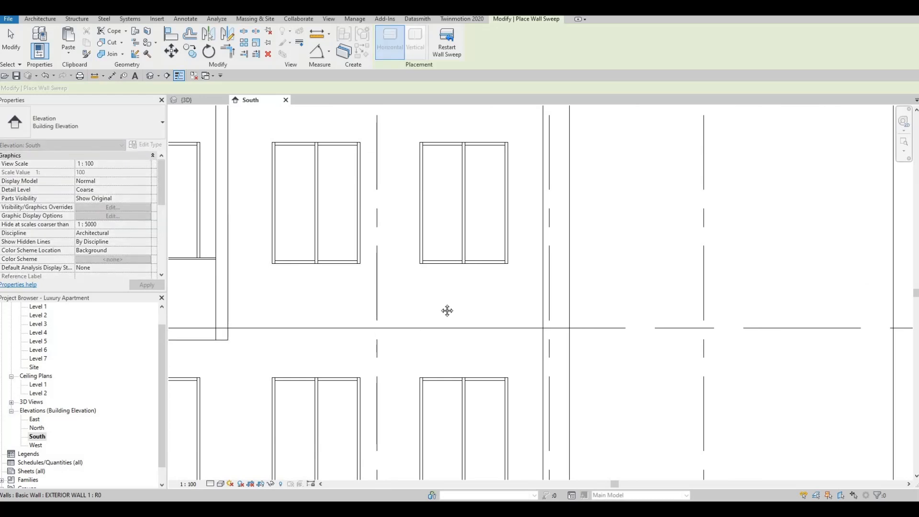
key(Escape)
middle_drag(447, 311, 515, 262)
key(Escape)
key(Escape)
- Align the top edge of the cornice sweep with the Level 2 line
click(401, 278)
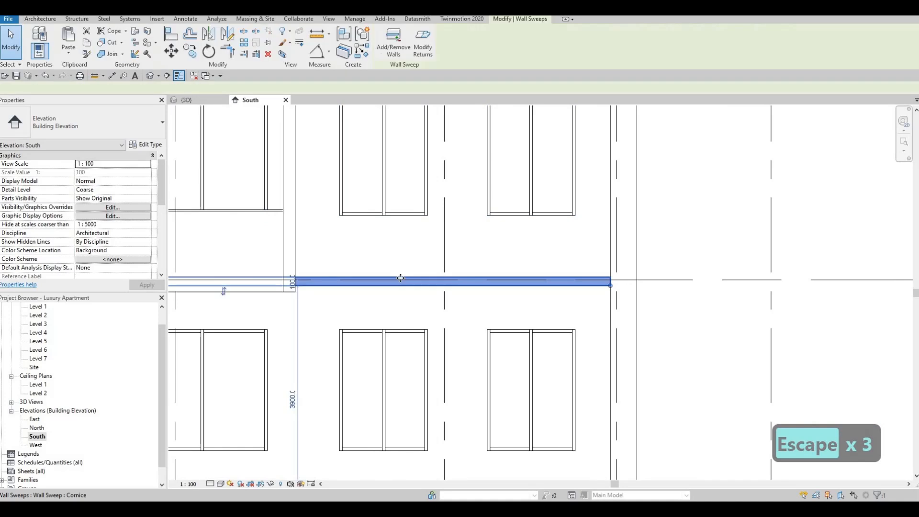
scroll(401, 278, up, 2)
key(a)
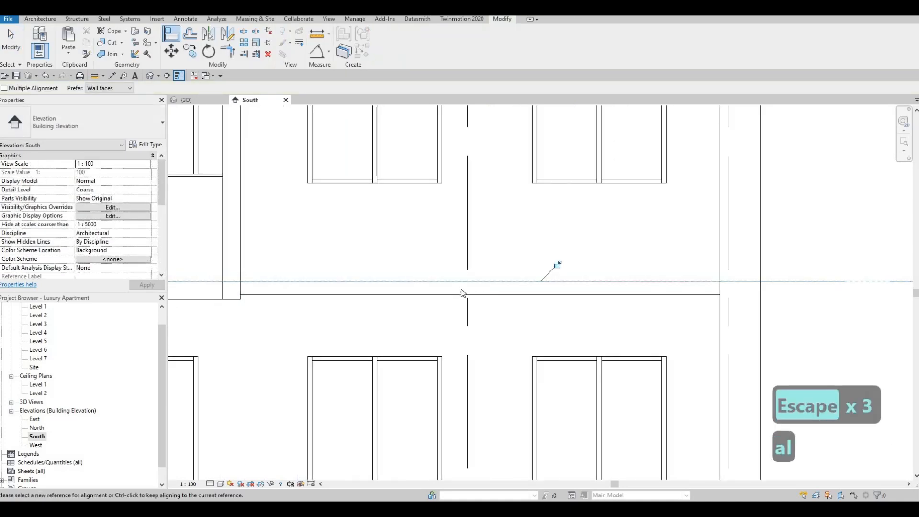
scroll(496, 279, down, 2)
key(Escape)
key(Escape)
- Shorten the cornice sweep so that its left end stops at the side wall of the adjoining balcony
click(343, 287)
middle_drag(343, 286, 538, 272)
drag(213, 275, 440, 280)
drag(523, 277, 516, 278)
key(Escape)
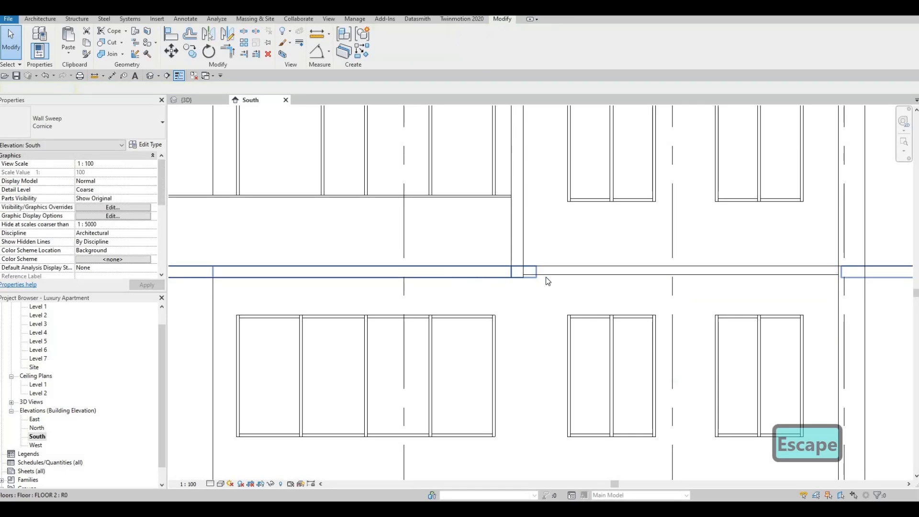
middle_drag(546, 276, 432, 271)
key(Escape)
scroll(422, 272, down, 1)
middle_drag(503, 275, 464, 275)
scroll(464, 275, down, 3)
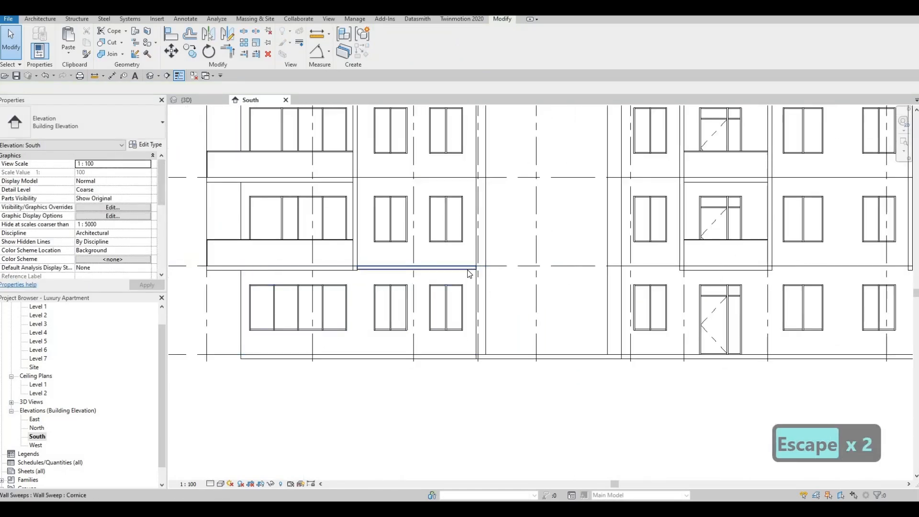
- Copy the cornice sweep along Level 2 to the wall's start on the other side of the large glazed tower
click(463, 267)
key(c)
key(o)
scroll(349, 267, up, 3)
click(328, 275)
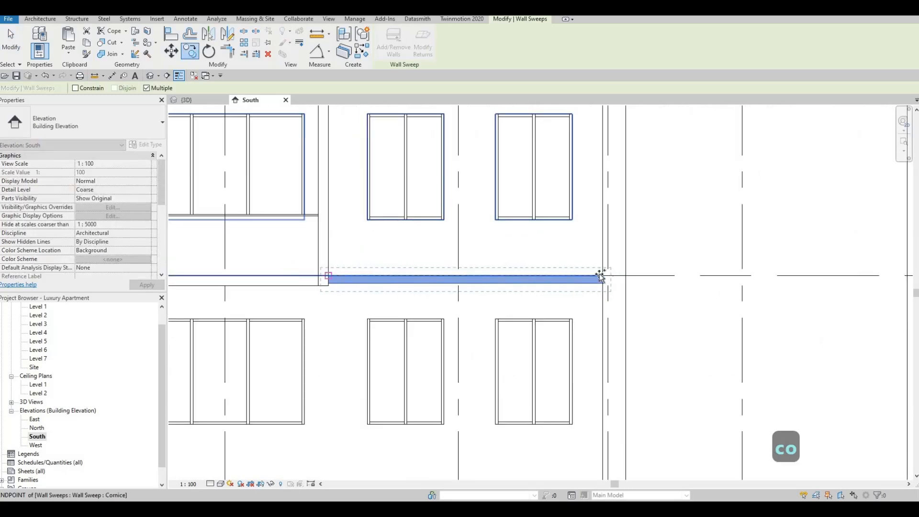
scroll(718, 271, down, 2)
middle_drag(718, 271, 393, 261)
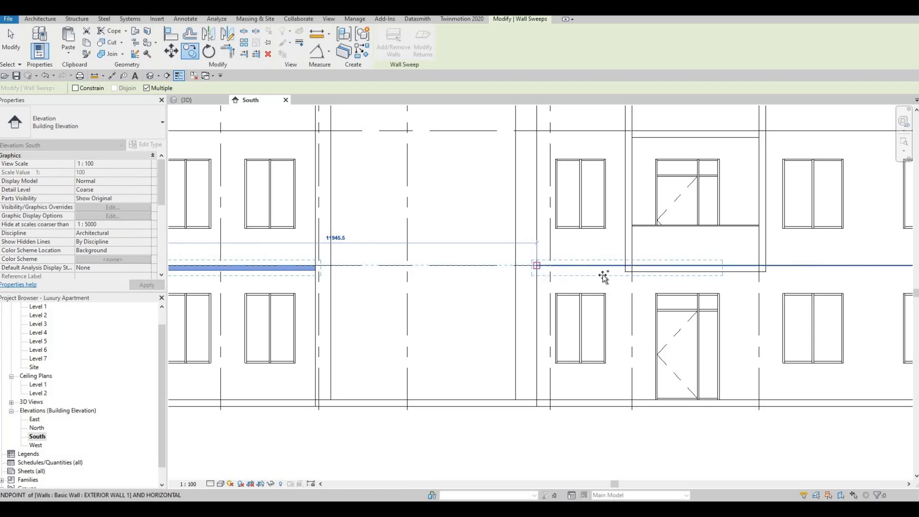
click(621, 279)
scroll(606, 274, up, 2)
key(Escape)
key(Escape)
key(Escape)
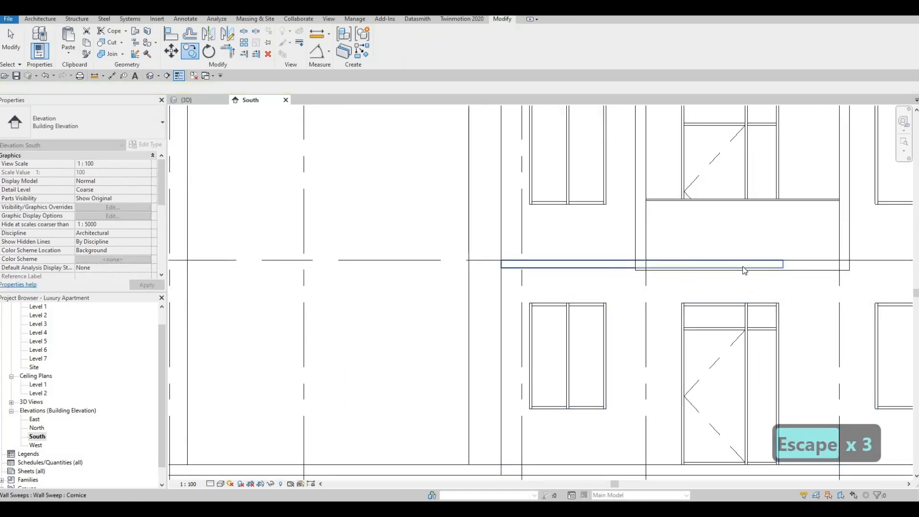
- Shorten the copied cornice so its right end stops at the first side wall of the balcony bay between grids 7 and 8
click(754, 269)
drag(638, 269, 637, 282)
scroll(527, 287, down, 3)
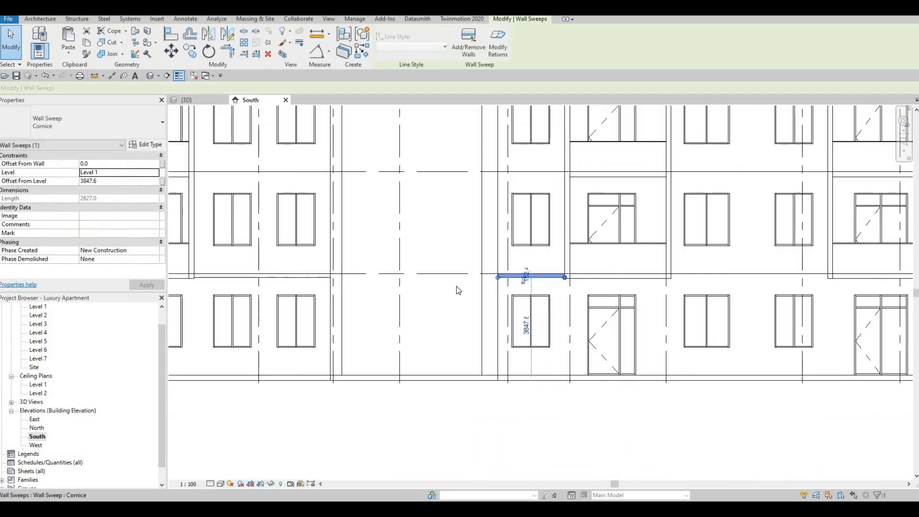
key(Escape)
key(Escape)
key(Escape)
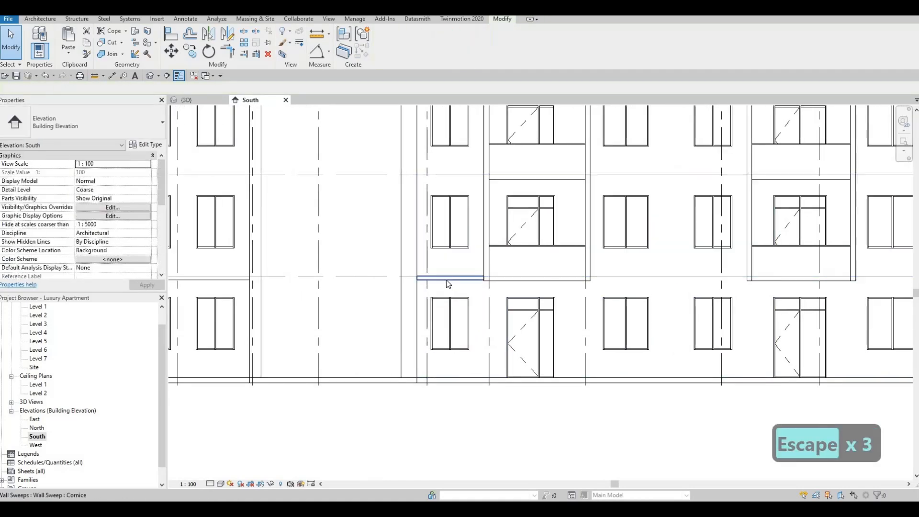
- Copy the shortened cornice along Level 2 to the far side of the balcony bay at grid 8
click(446, 278)
key(c)
key(o)
scroll(412, 276, up, 2)
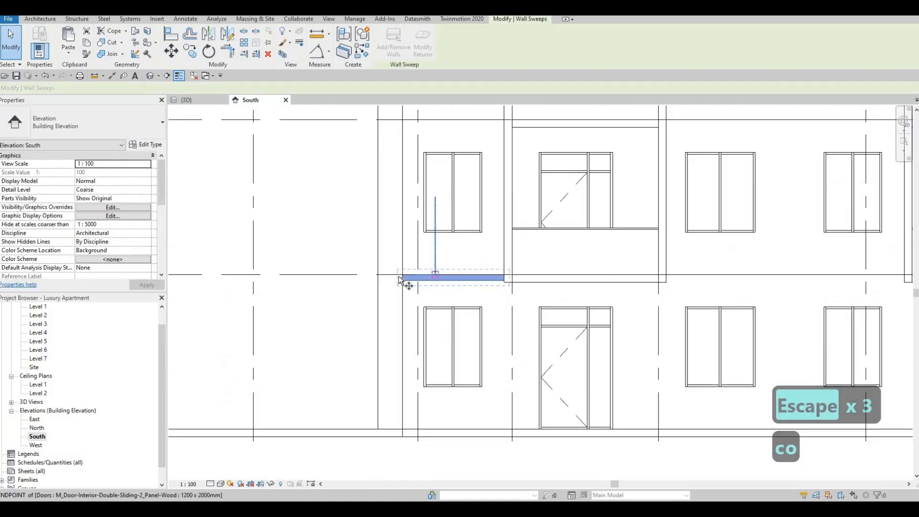
scroll(402, 280, up, 2)
click(407, 278)
middle_drag(757, 279, 597, 275)
scroll(597, 275, up, 2)
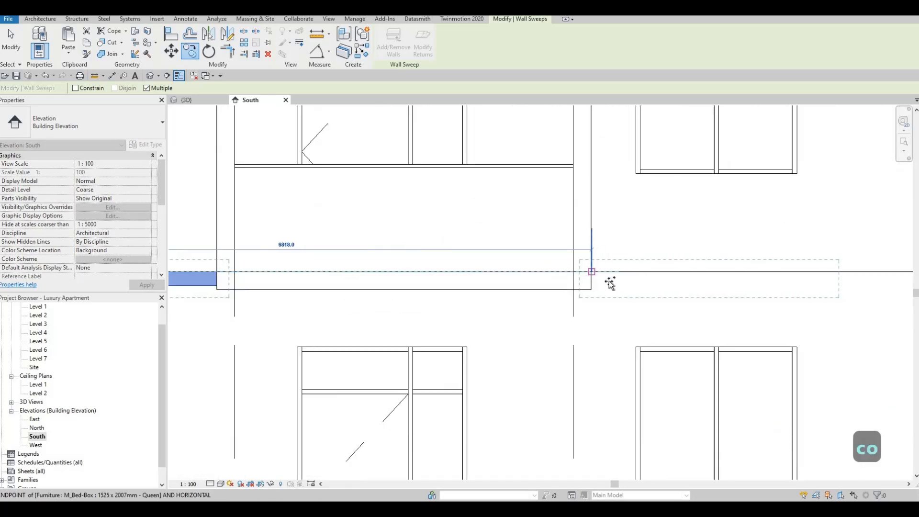
click(591, 271)
- Place another cornice copy against the far side of the next balcony bay, just past grid 10
scroll(549, 267, down, 1)
middle_drag(643, 280, 434, 266)
scroll(531, 268, down, 2)
middle_drag(738, 283, 597, 299)
scroll(575, 279, down, 1)
scroll(573, 280, up, 3)
scroll(598, 275, down, 4)
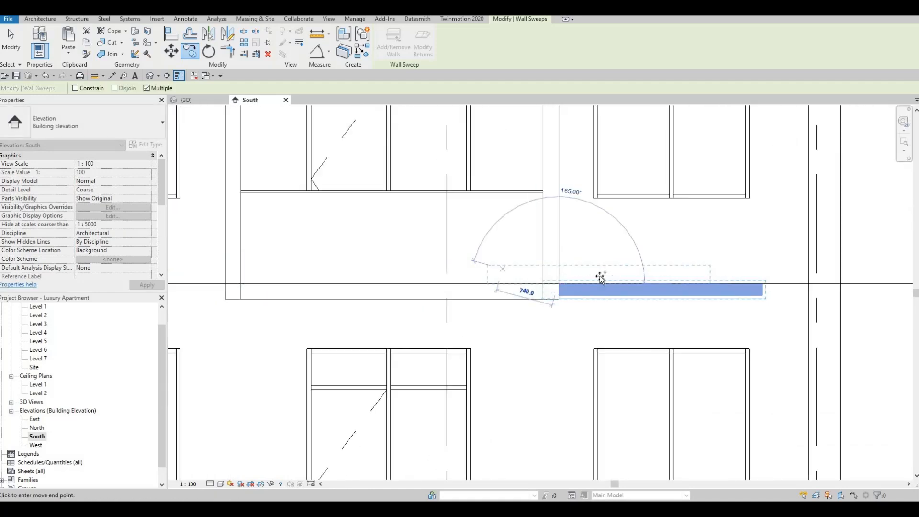
middle_drag(578, 320, 588, 309)
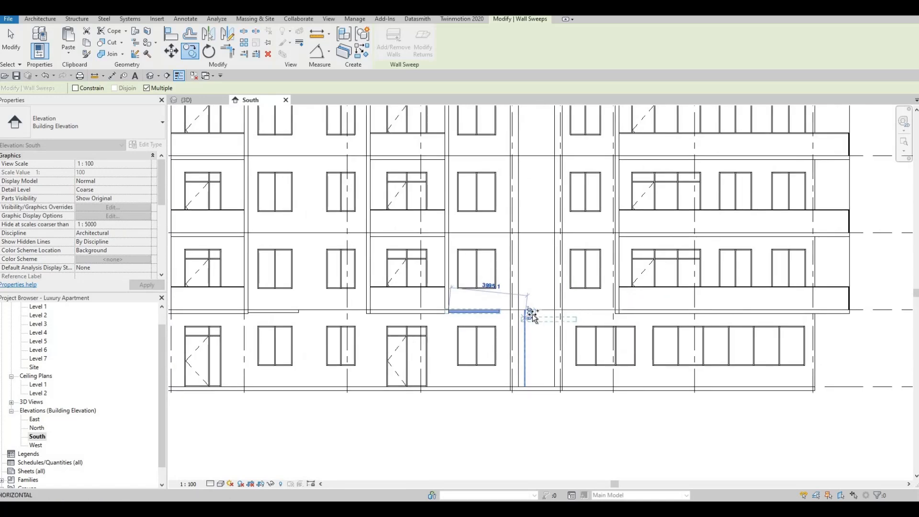
- Place a further cornice copy on the wall just past the narrow tower at grid 12 and finish copying
scroll(531, 314, up, 5)
click(538, 306)
scroll(541, 306, down, 2)
key(Escape)
key(Escape)
- Extend the Level 2 cornice beside the balcony bay at grid 8 to the side wall of the next balcony bay
middle_drag(418, 297, 574, 301)
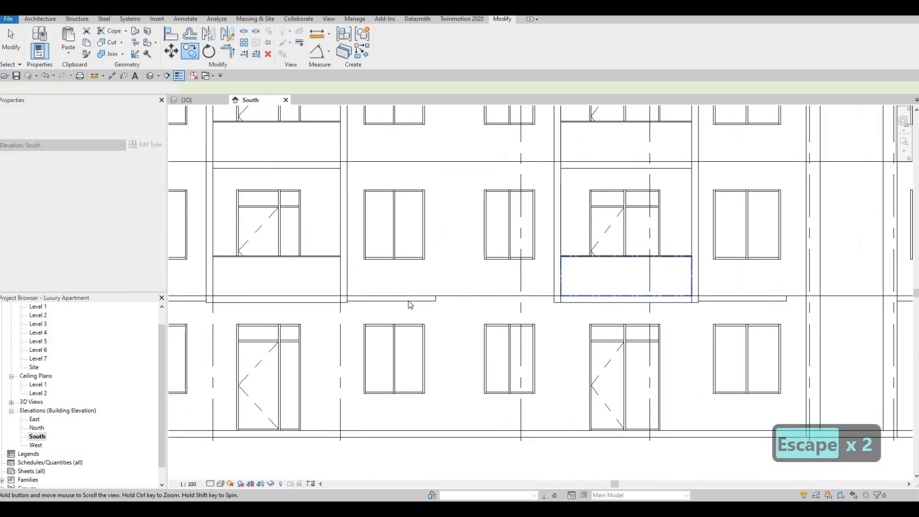
key(Escape)
click(435, 301)
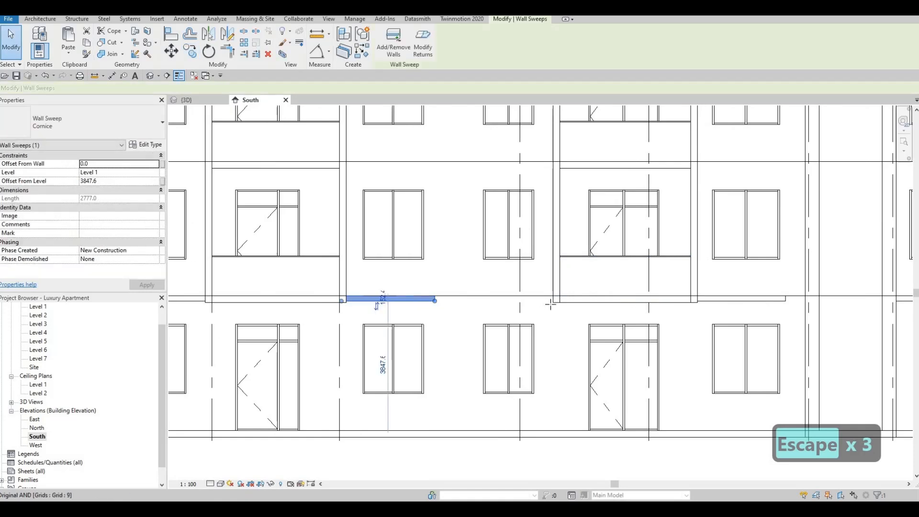
drag(550, 305, 552, 305)
key(Escape)
- Fit the cornice just past grid 10 between the balcony bay's outer side-wall face and the narrow tower
middle_drag(694, 305, 527, 307)
key(Escape)
click(620, 305)
drag(641, 305, 638, 302)
key(Escape)
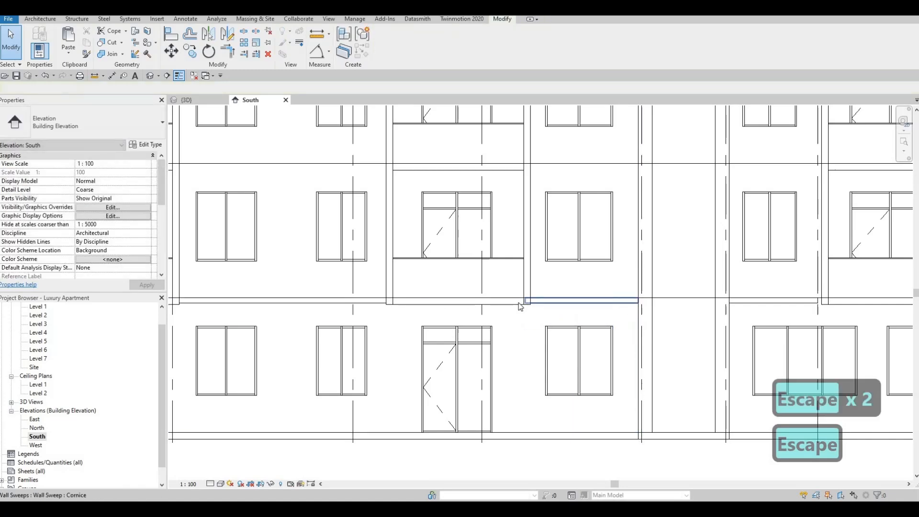
click(523, 303)
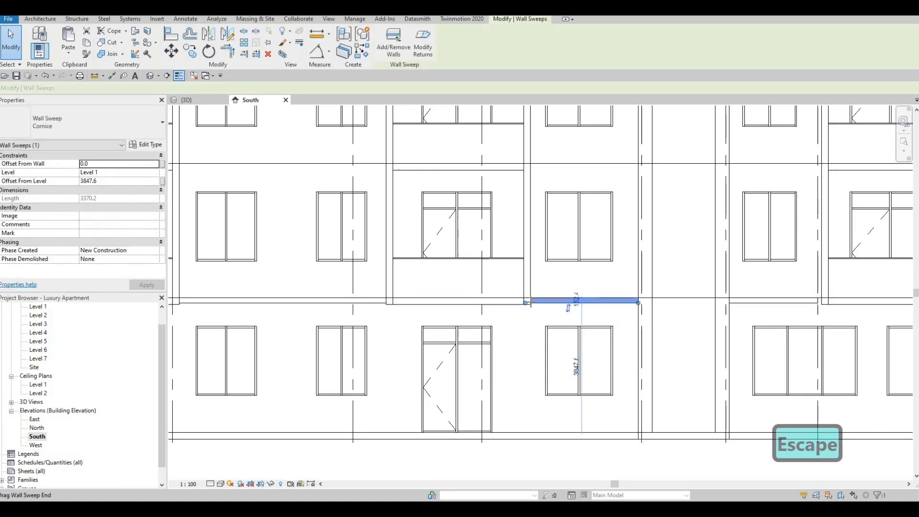
drag(527, 303, 537, 305)
key(Escape)
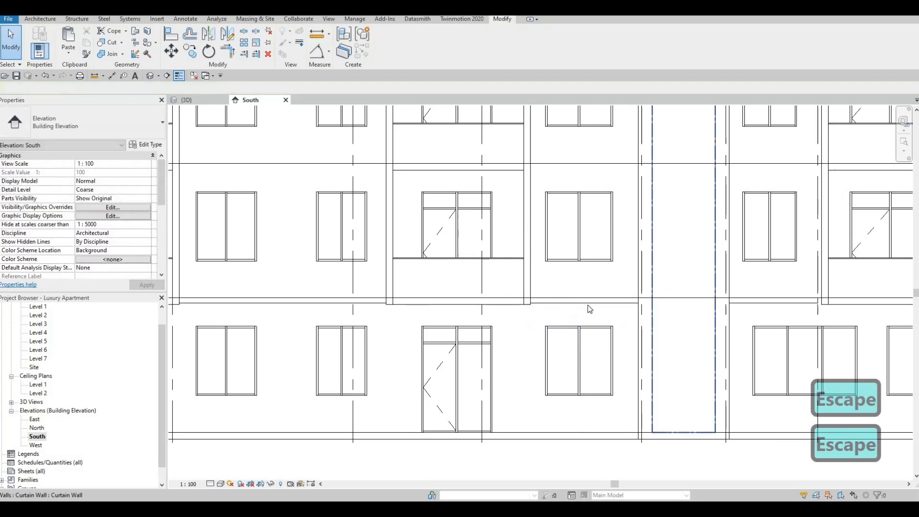
- Adjust the cornice past the narrow tower at grid 12 so it spans from the tower to the next balcony side wall
middle_drag(764, 304, 588, 308)
scroll(547, 314, up, 3)
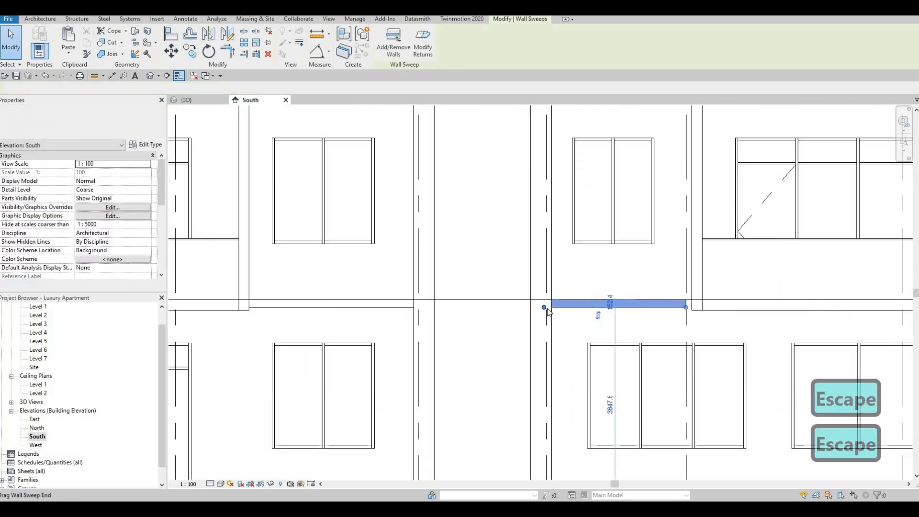
click(544, 307)
drag(544, 307, 738, 306)
key(Escape)
scroll(585, 298, down, 5)
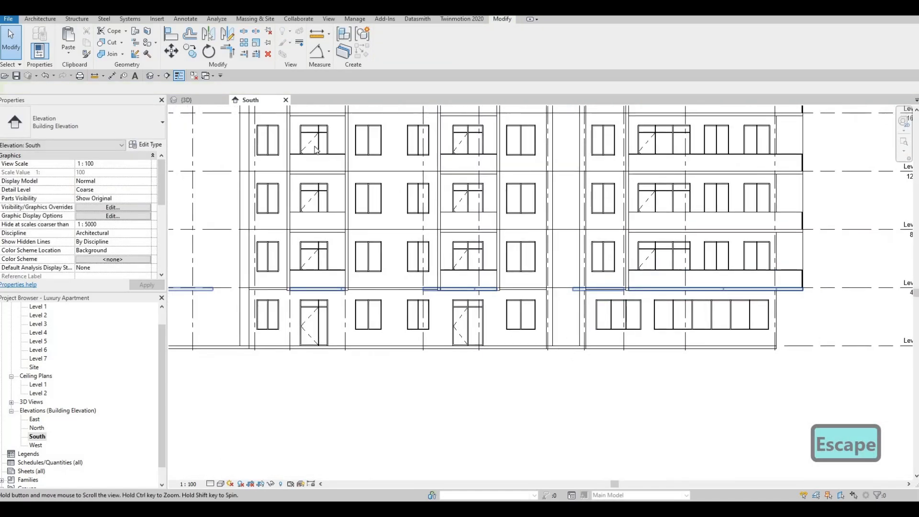
key(Escape)
- Examine the Level 2 cornices, balconies and roof edge of the south and west facades in the 3D view
click(186, 101)
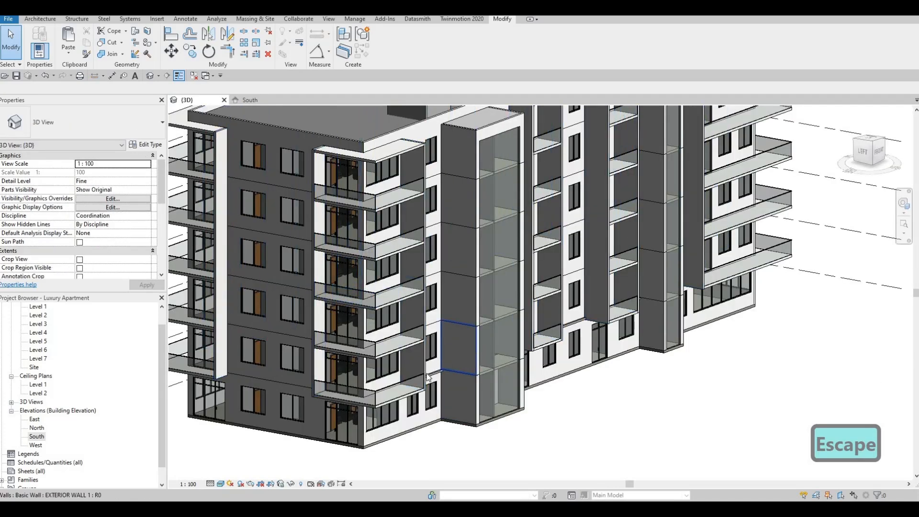
scroll(468, 376, up, 3)
middle_drag(414, 382, 512, 354)
scroll(456, 300, up, 2)
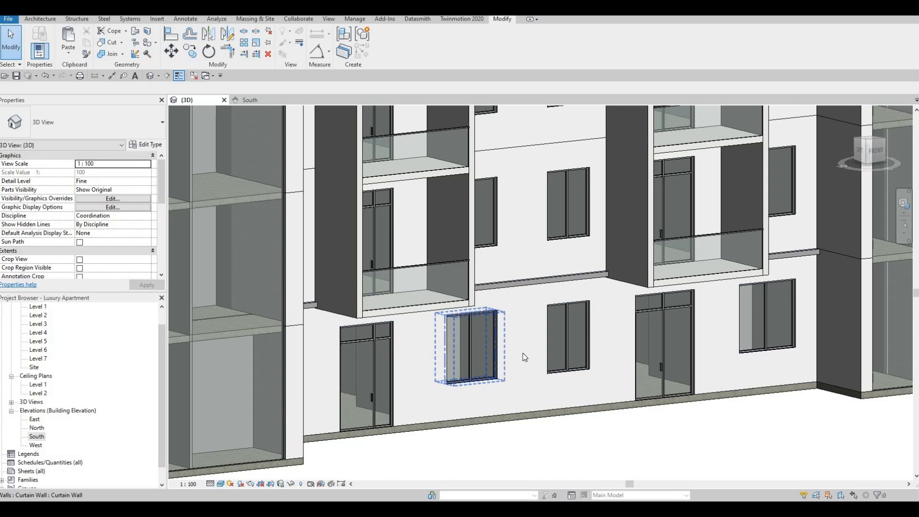
scroll(523, 352, down, 3)
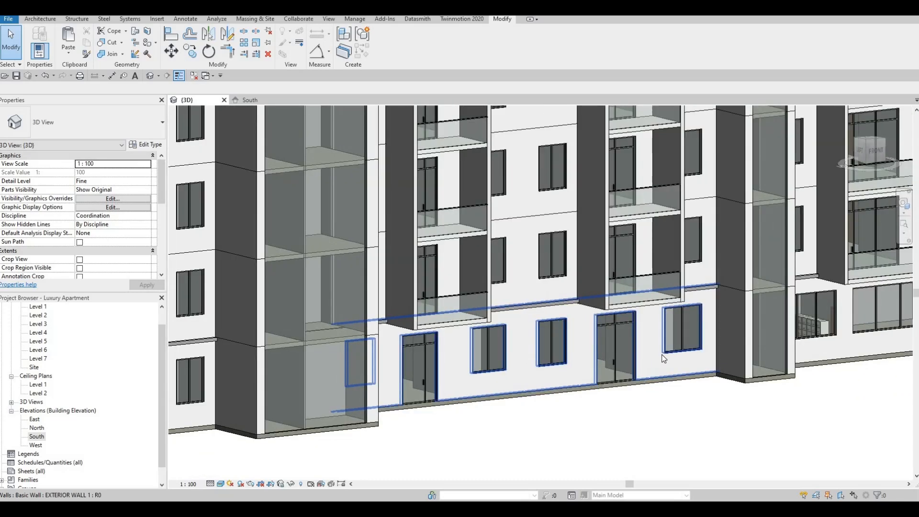
middle_drag(790, 355, 631, 355)
scroll(630, 355, down, 1)
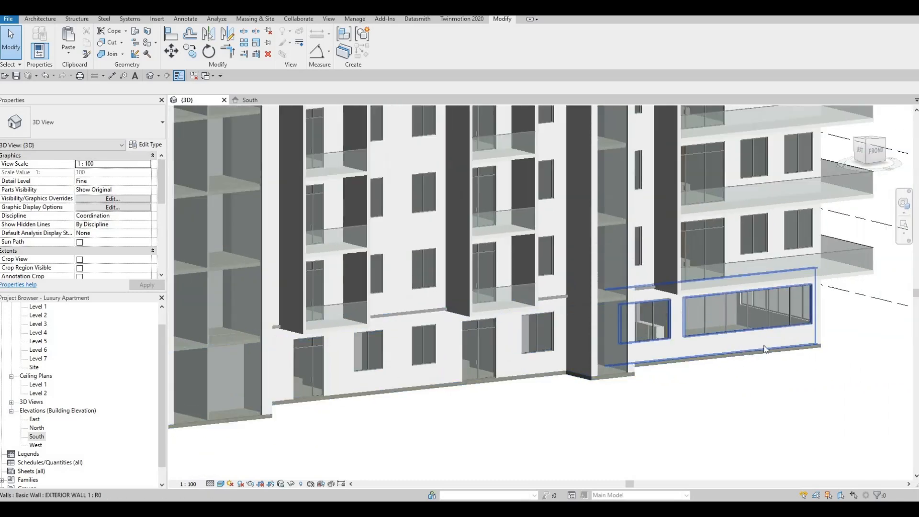
shift+middle_drag(448, 378, 550, 306)
middle_drag(586, 203, 595, 251)
middle_drag(602, 316, 601, 386)
middle_drag(601, 209, 613, 300)
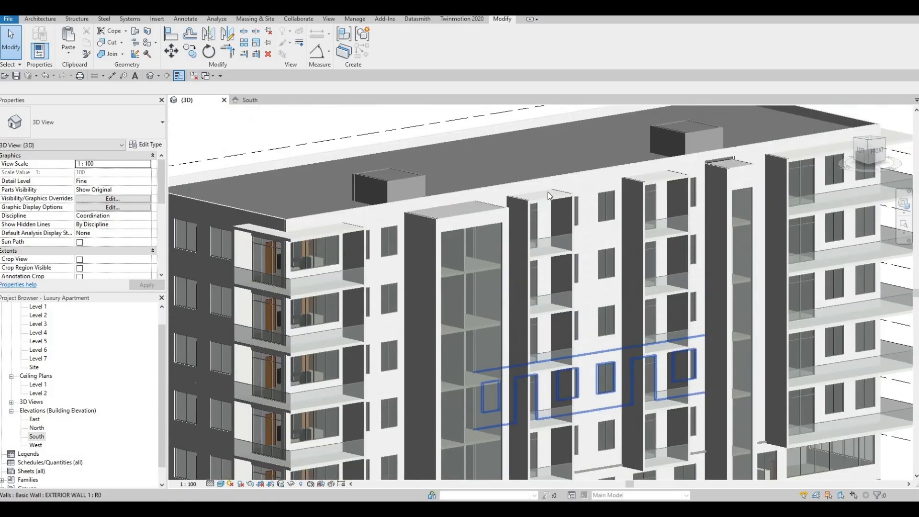
click(388, 296)
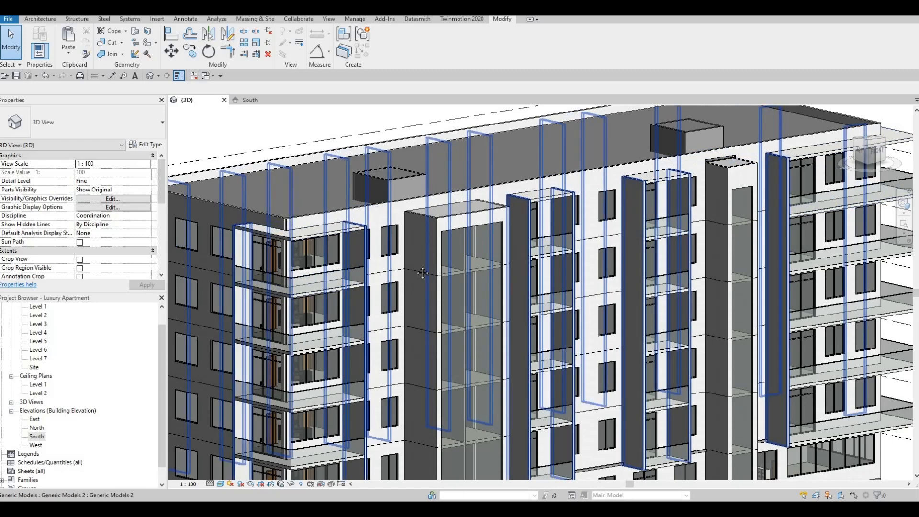
scroll(320, 216, up, 2)
scroll(314, 238, down, 4)
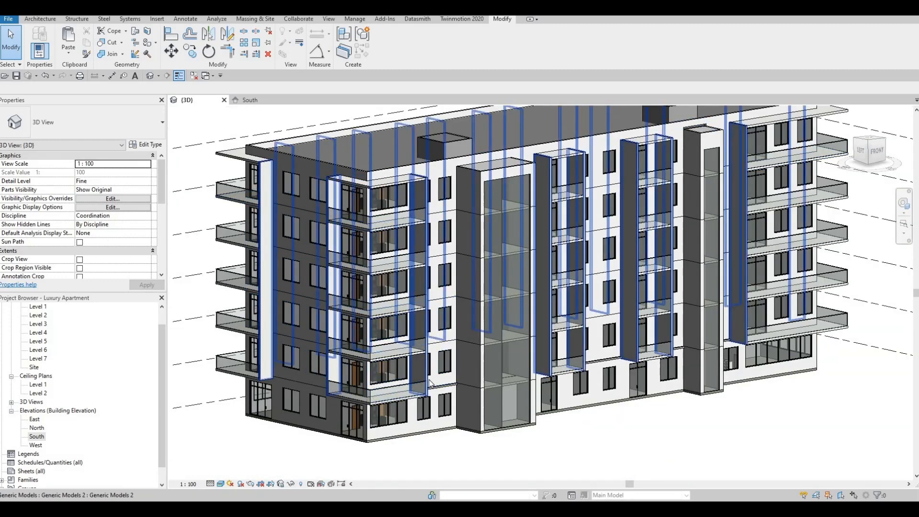
click(394, 227)
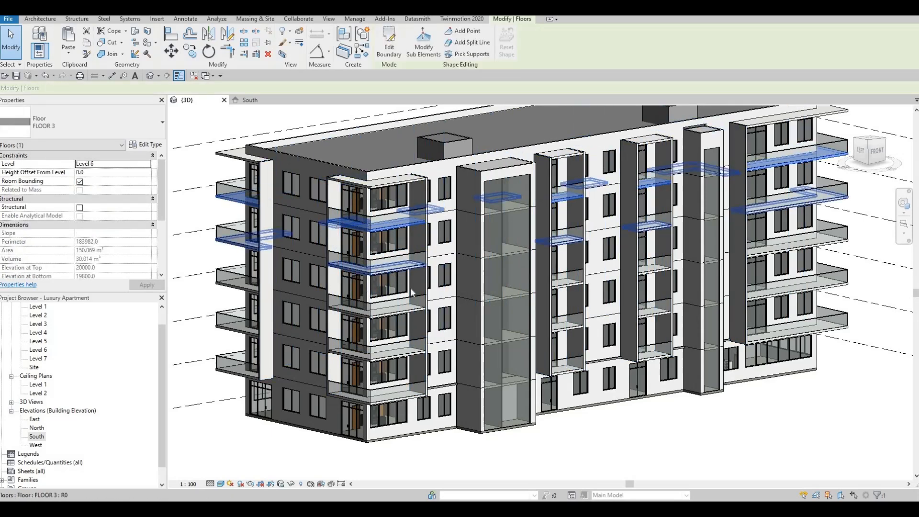
key(Escape)
shift+middle_drag(393, 348, 447, 357)
scroll(421, 364, up, 3)
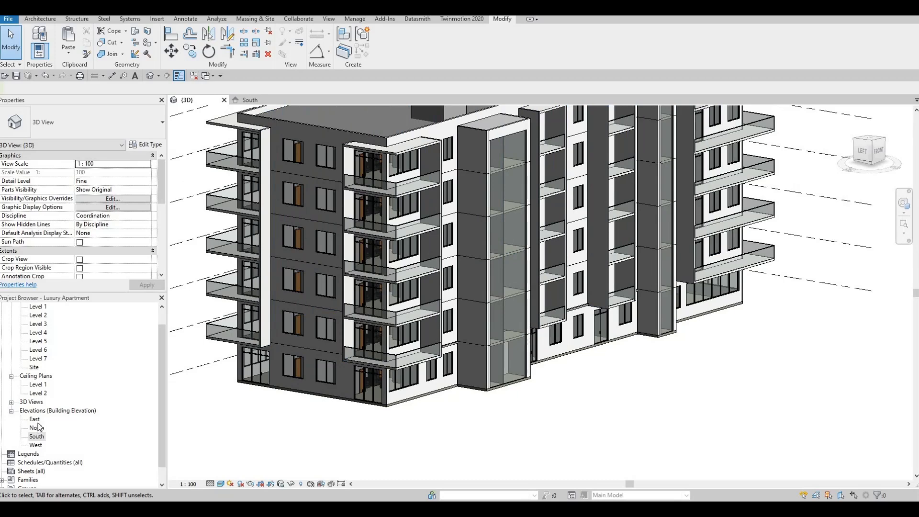
- Open the East elevation and place a horizontal cornice wall sweep on the exterior wall near Level 2
double_click(34, 419)
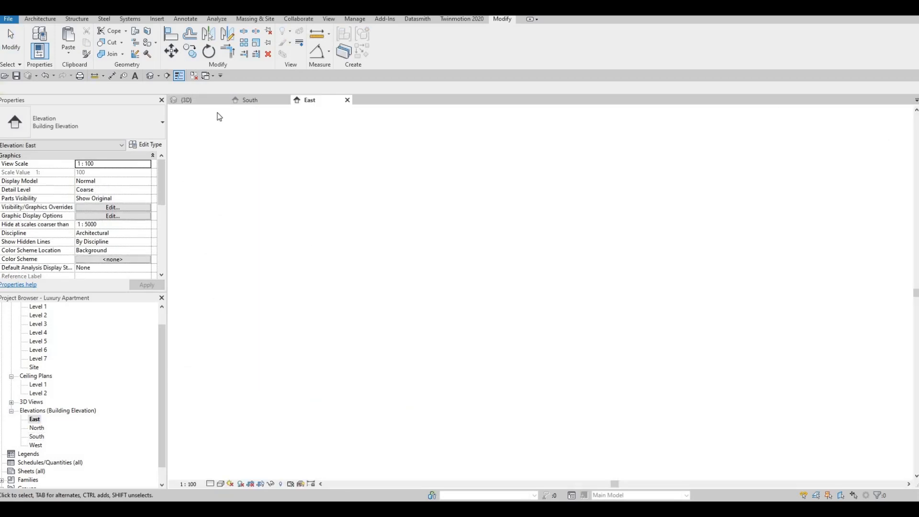
click(40, 19)
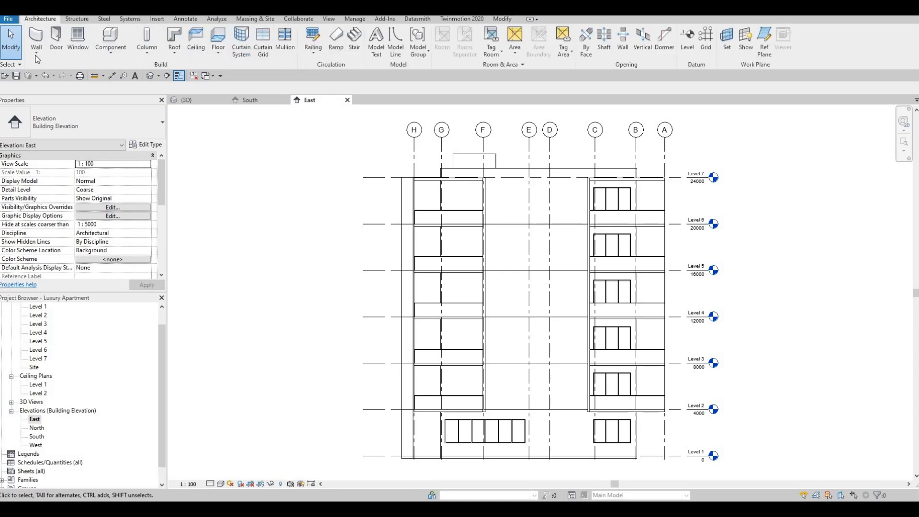
click(36, 53)
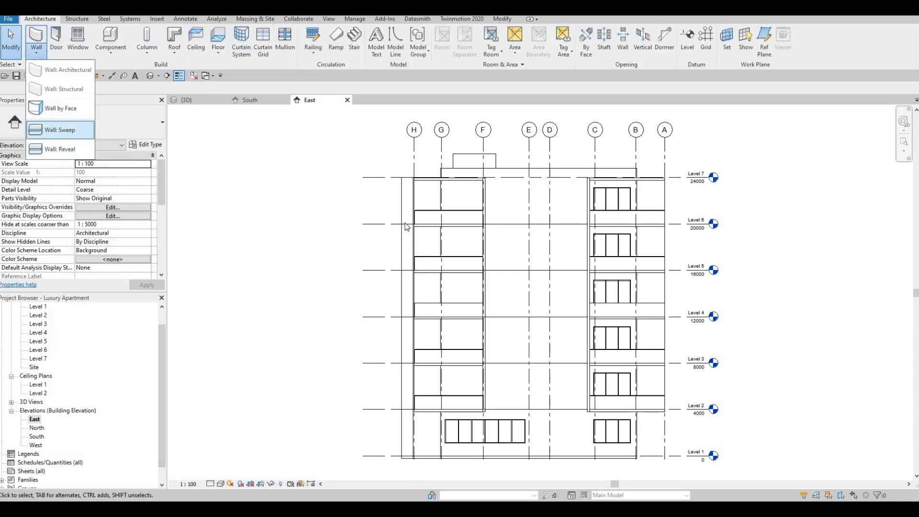
scroll(490, 297, up, 5)
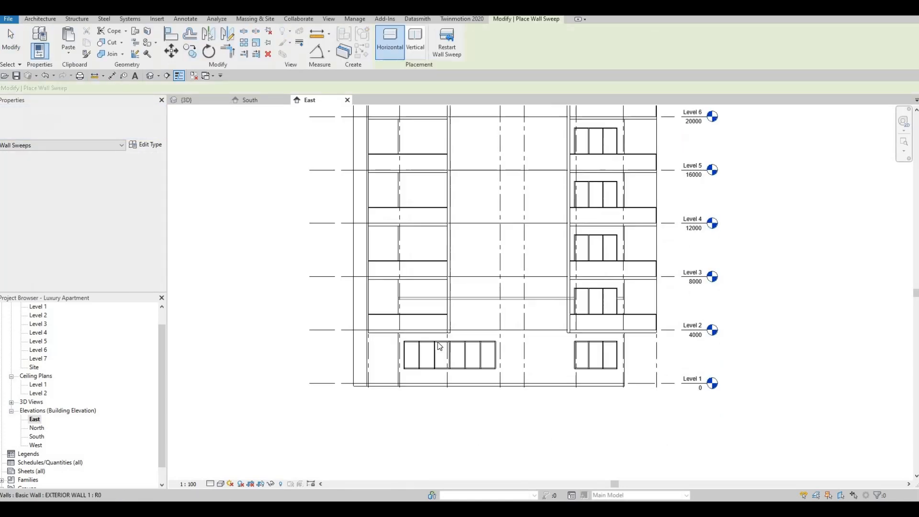
click(437, 342)
key(Escape)
key(Escape)
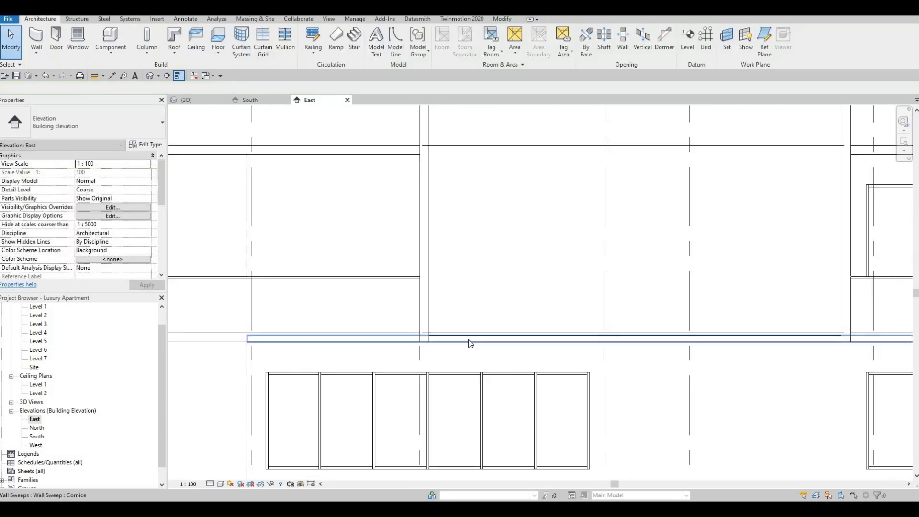
- Shorten the east cornice's left end to the side wall of the balcony stack near grid F
click(248, 343)
drag(248, 343, 427, 343)
key(Escape)
key(Escape)
scroll(456, 335, up, 2)
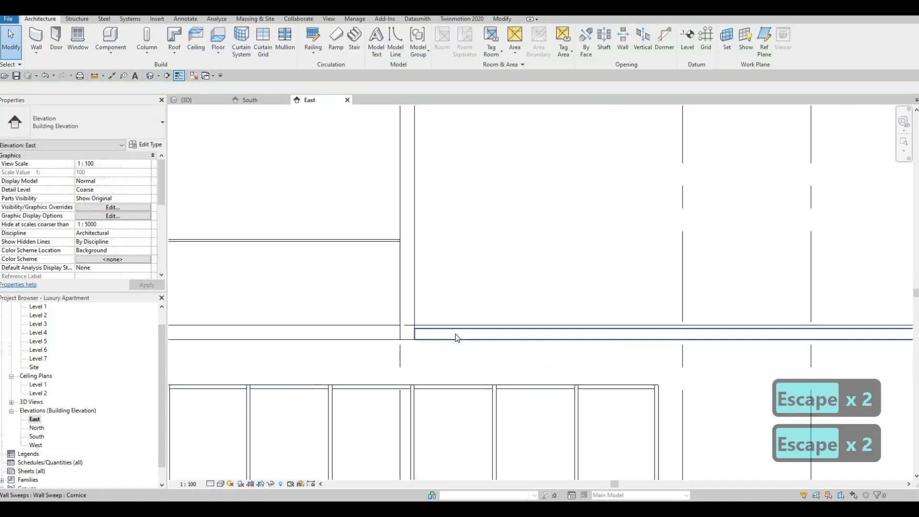
- Align the top edge of the east cornice with the Level 2 line
key(a)
key(l)
click(450, 327)
click(446, 328)
key(Escape)
scroll(453, 318, down, 3)
middle_drag(655, 330, 476, 309)
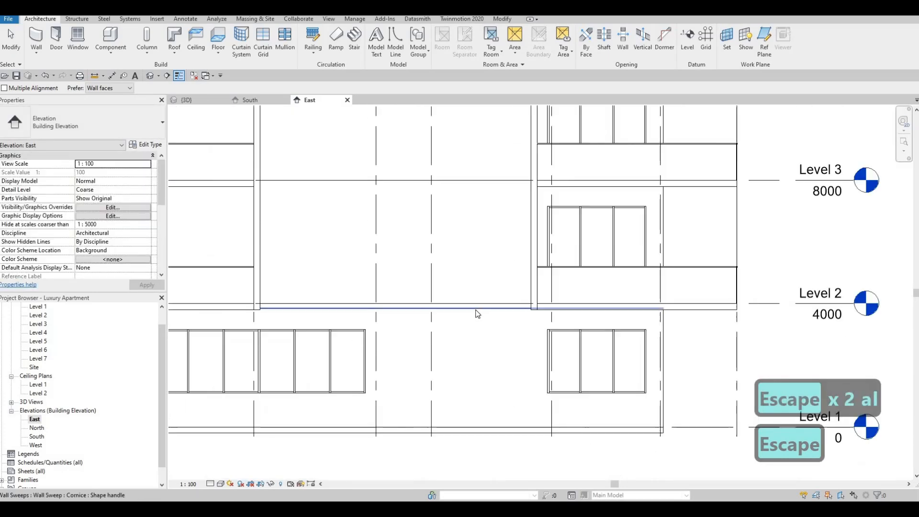
key(Escape)
- Shorten the east cornice's right end to the side wall of the balcony stack near grid C
click(632, 308)
scroll(630, 308, up, 2)
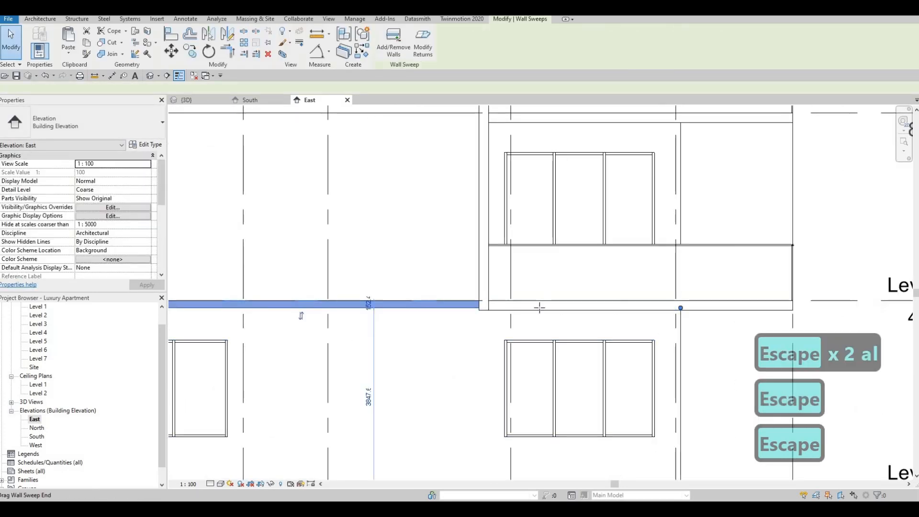
drag(680, 307, 501, 304)
key(Escape)
scroll(503, 303, down, 3)
middle_drag(269, 292, 405, 287)
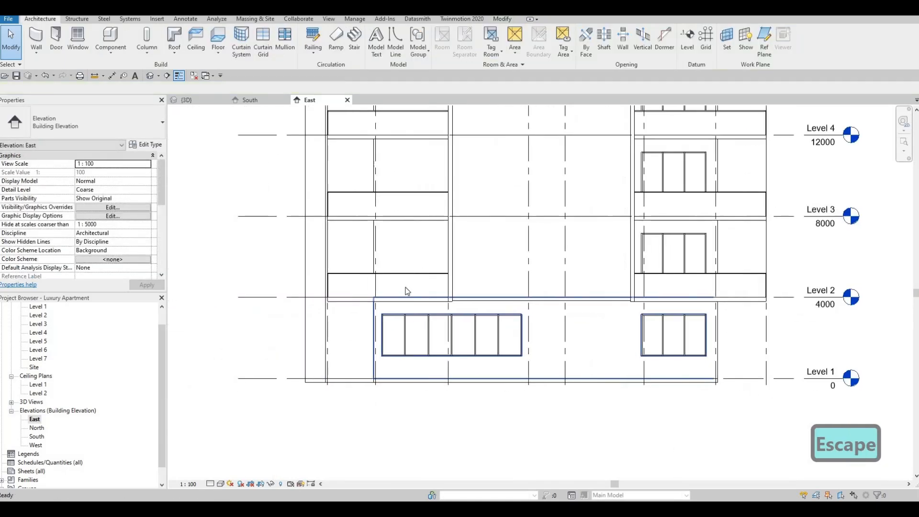
scroll(328, 299, up, 1)
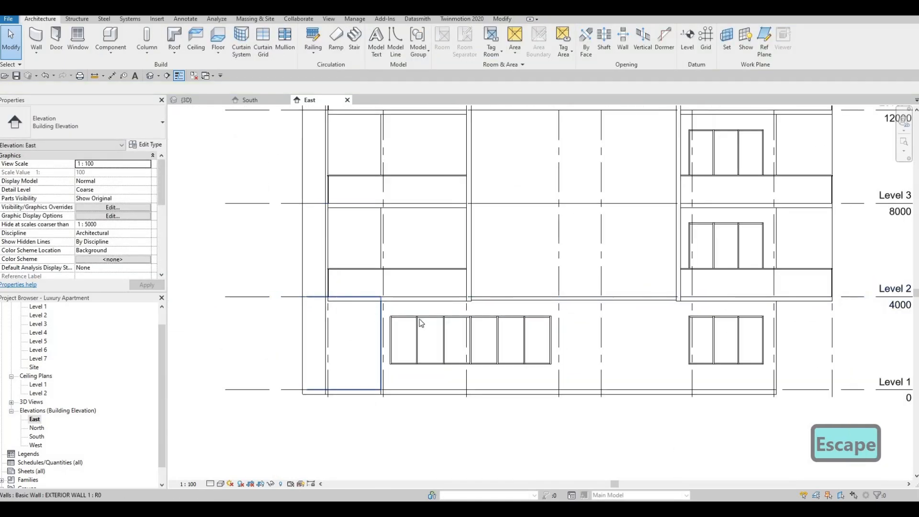
scroll(419, 318, down, 1)
scroll(414, 330, down, 1)
mouse_move(417, 329)
middle_down()
mouse_move(412, 339)
mouse_move(404, 326)
mouse_move(401, 334)
middle_up()
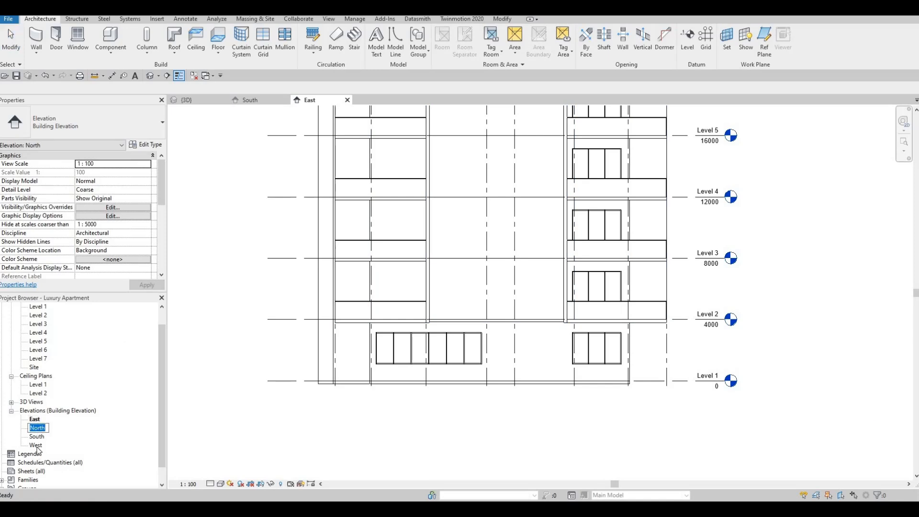
- Open the West elevation and place a horizontal cornice wall sweep just below Level 2 on the exterior wall
key(Escape)
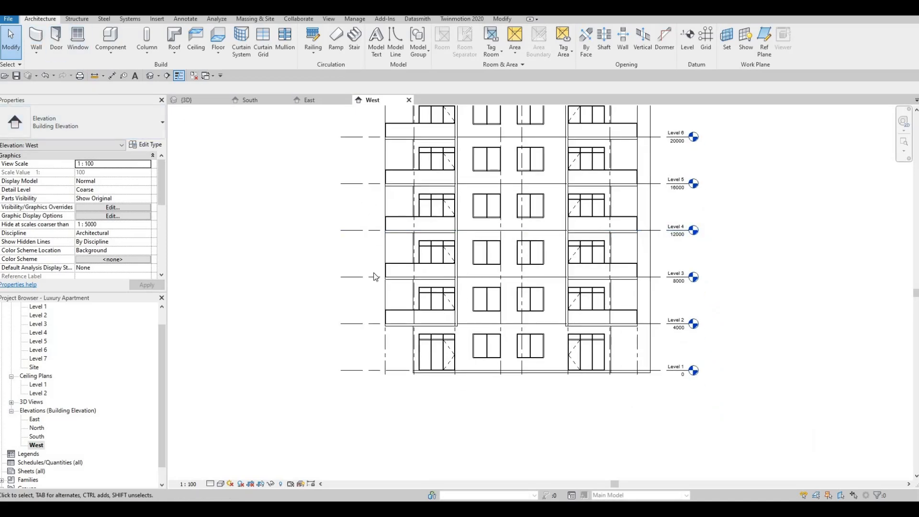
click(36, 53)
click(52, 129)
scroll(488, 333, up, 2)
scroll(488, 333, up, 2)
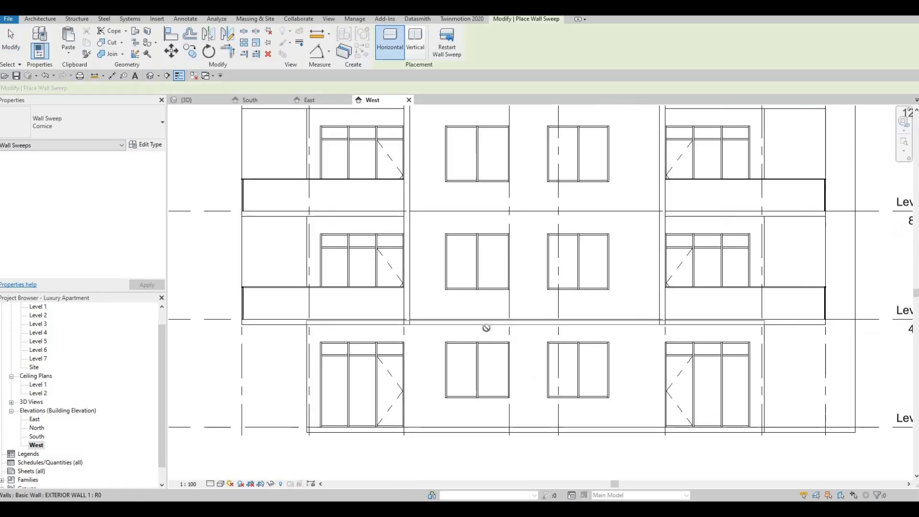
click(481, 327)
scroll(459, 323, up, 2)
key(Escape)
key(Escape)
key(Escape)
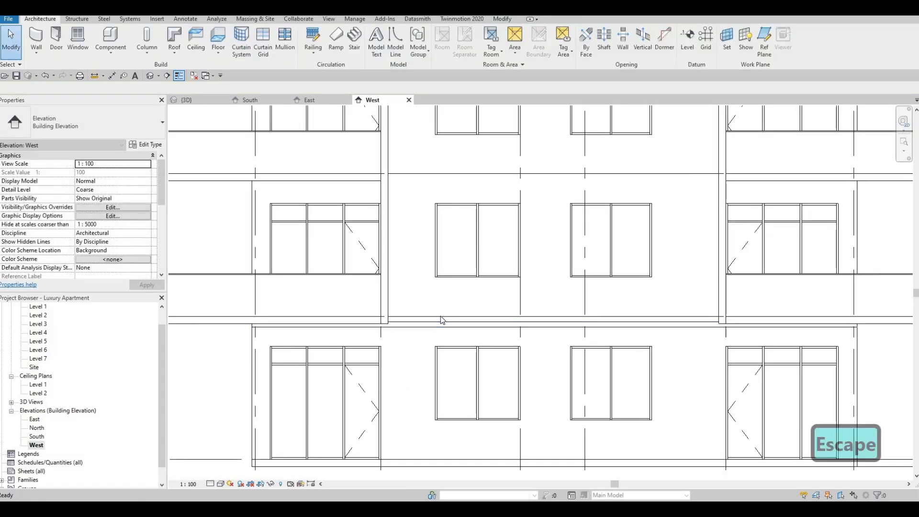
- Align the top edge of the west cornice with the Level 2 line
key(a)
key(l)
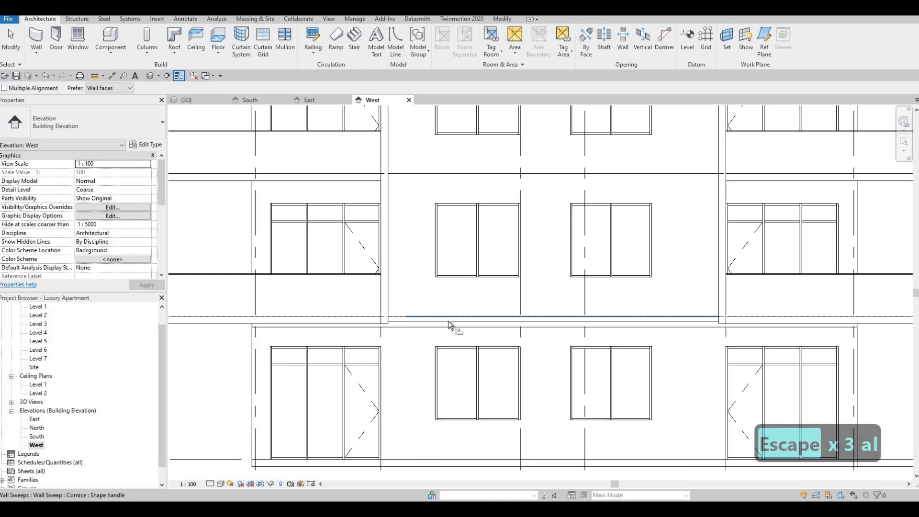
key(Escape)
key(Escape)
- Trim both ends of the west cornice to the inner side walls of the two balcony stacks
click(252, 319)
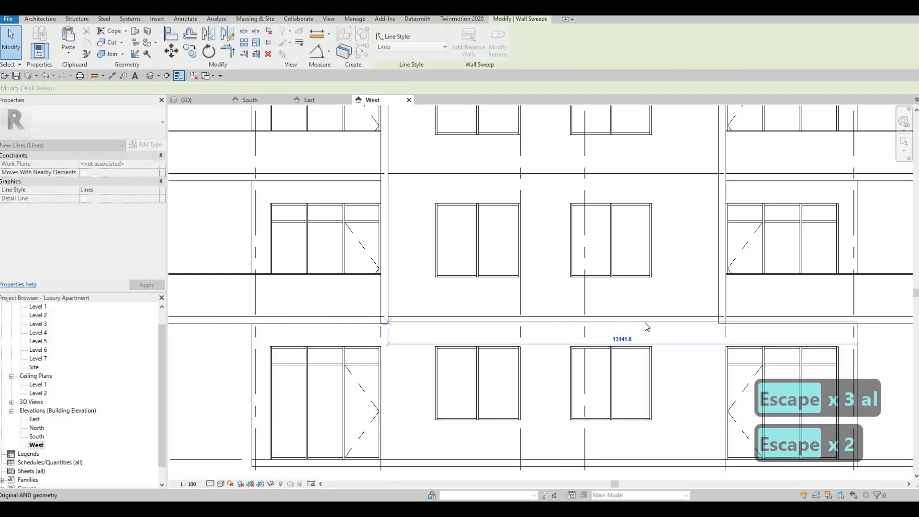
key(Escape)
click(708, 320)
middle_drag(860, 324, 733, 314)
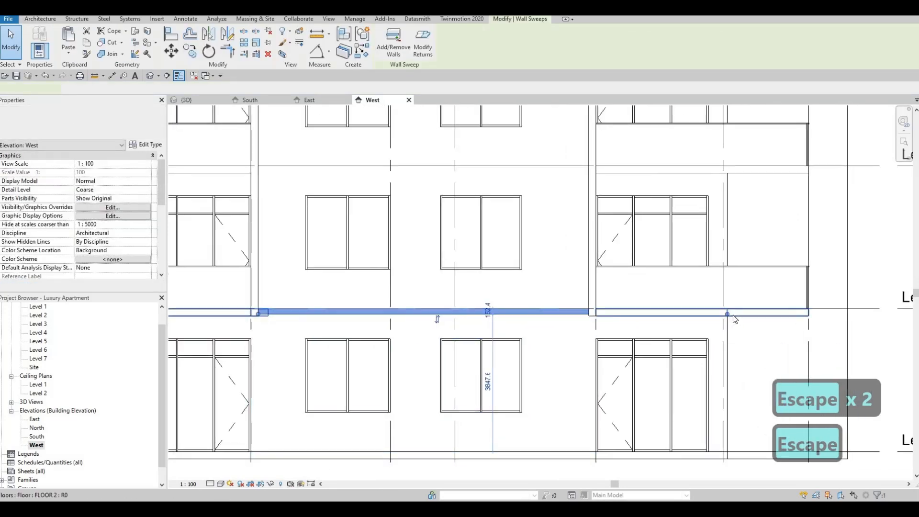
scroll(735, 320, up, 2)
key(Escape)
key(Escape)
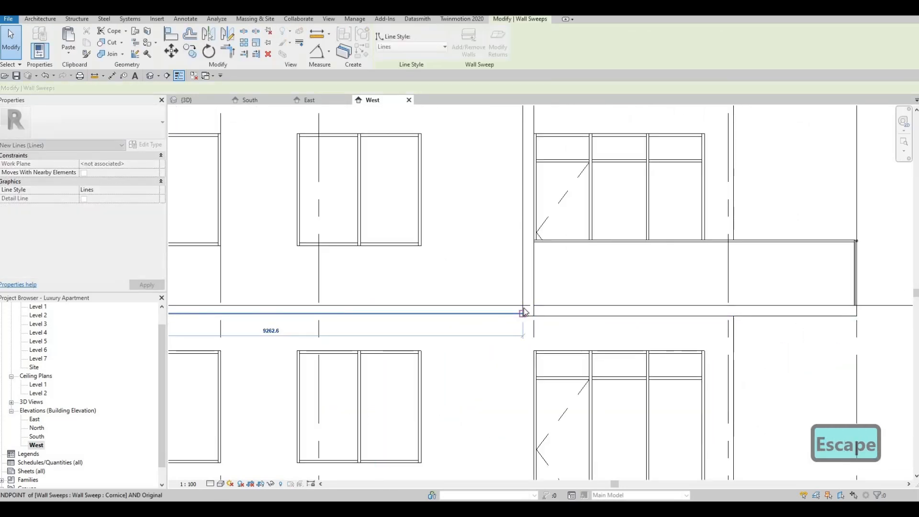
scroll(415, 293, down, 4)
key(Escape)
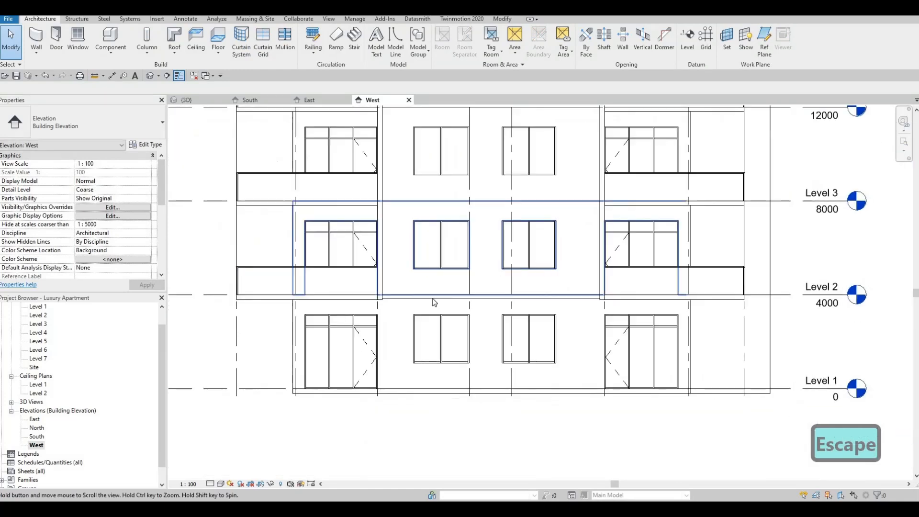
- Open the North elevation and place a horizontal cornice wall sweep just below Level 2 on the exterior wall
key(Escape)
middle_drag(314, 292, 289, 283)
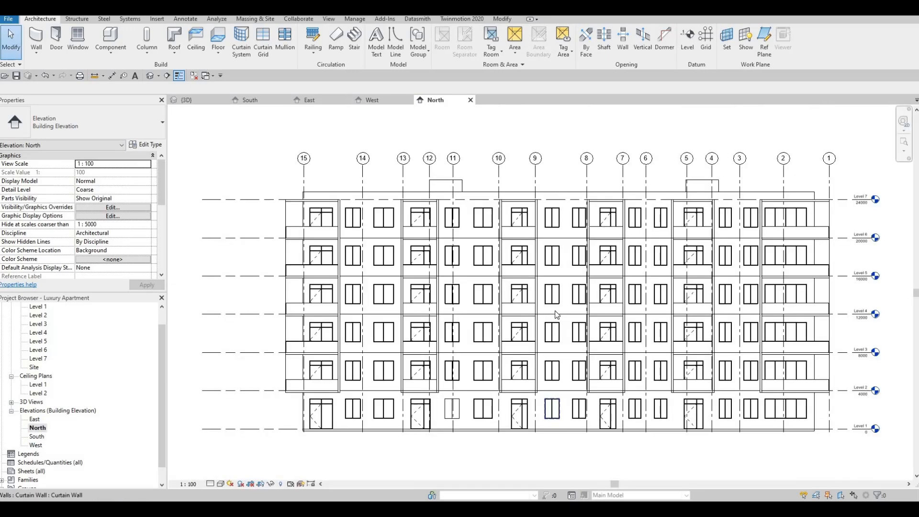
click(37, 54)
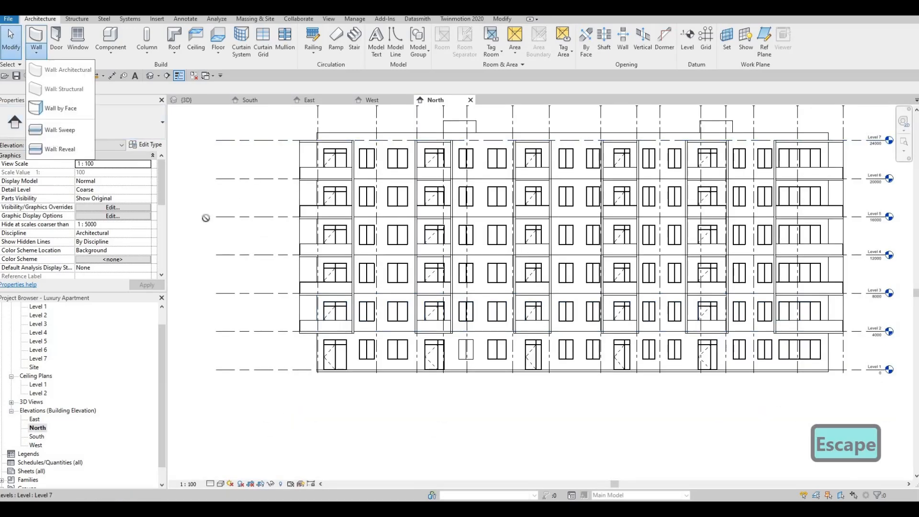
scroll(365, 319, up, 5)
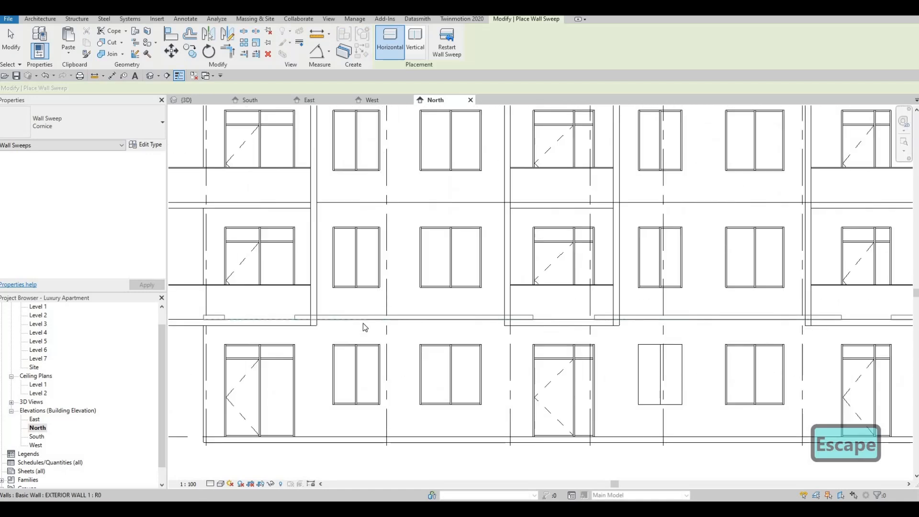
click(361, 325)
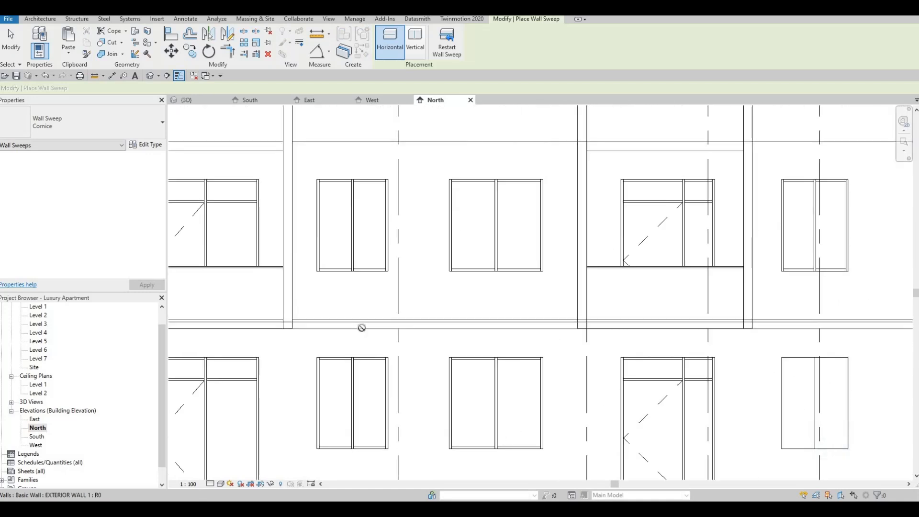
key(Escape)
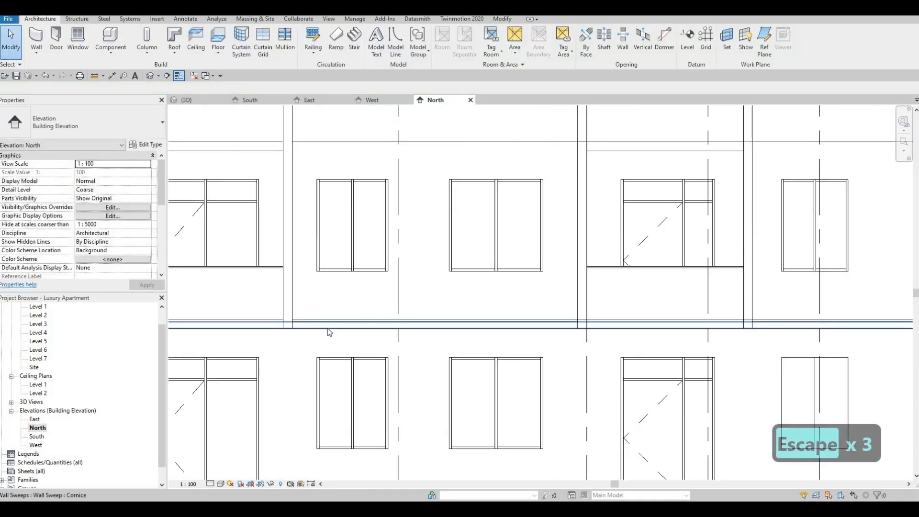
- Align the top edge of the north cornice with the Level 2 line
key(l)
scroll(328, 325, up, 4)
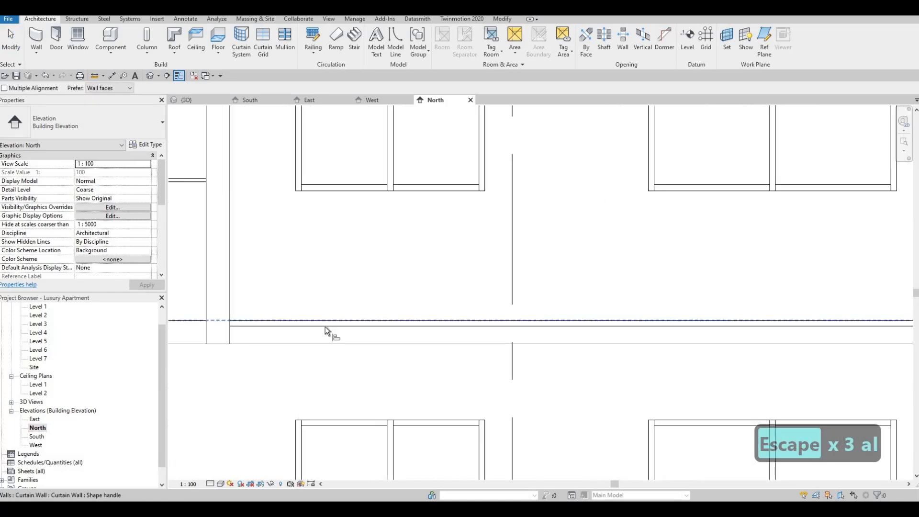
key(Escape)
key(Escape)
click(329, 329)
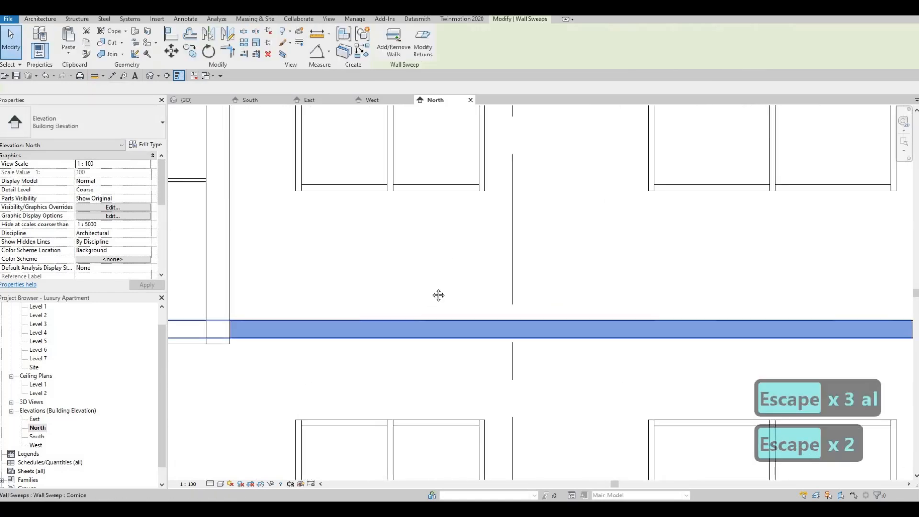
- Shorten the north cornice's left end to the side wall of the balcony stack between grids 15 and 14
scroll(329, 328, down, 3)
middle_drag(211, 321, 380, 294)
drag(180, 307, 440, 307)
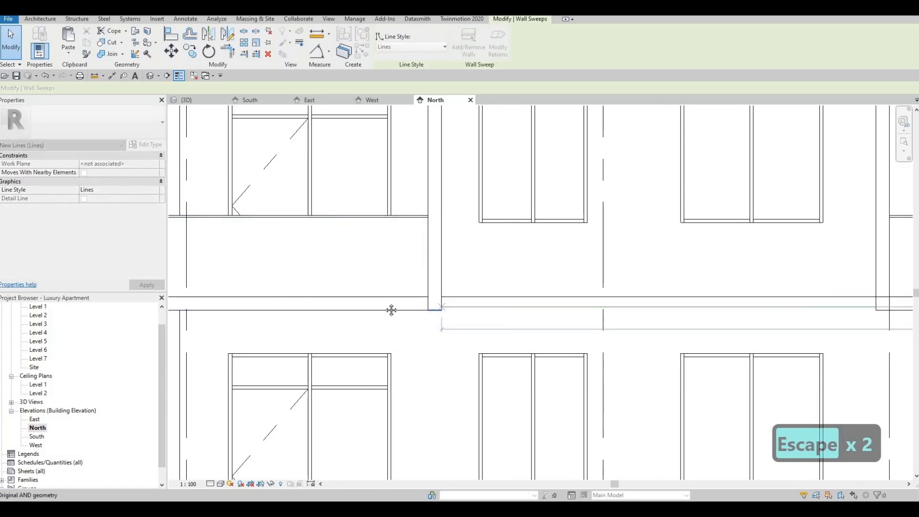
scroll(521, 299, down, 3)
key(Escape)
key(Escape)
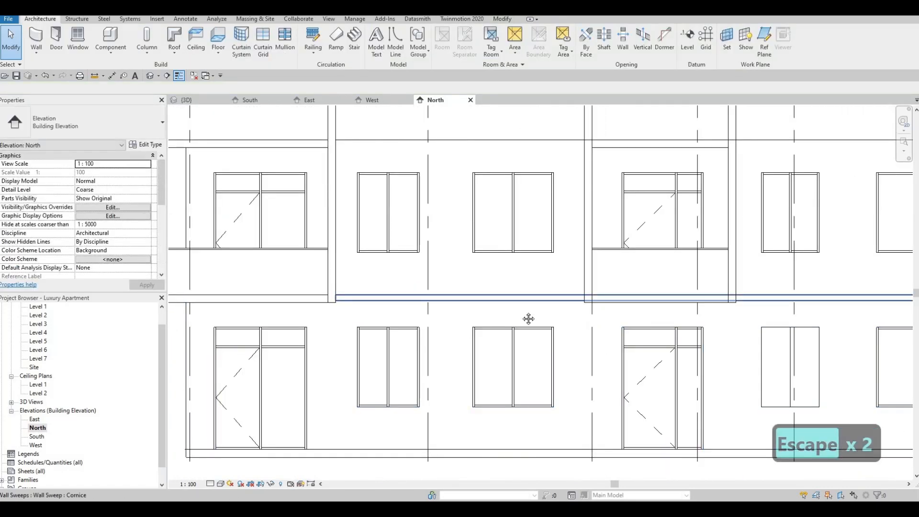
- Shorten the north cornice's right end to the next balcony stack so it covers only the bay around grid 14
click(551, 307)
scroll(554, 311, down, 4)
middle_drag(625, 311, 552, 305)
scroll(663, 320, down, 2)
middle_drag(827, 317, 781, 318)
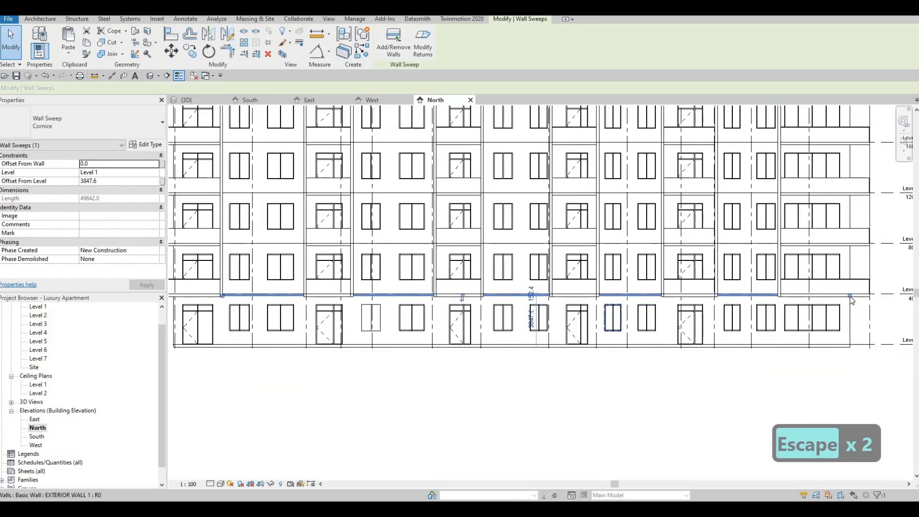
drag(302, 295, 302, 279)
scroll(416, 290, up, 5)
scroll(421, 289, down, 6)
key(Escape)
key(Escape)
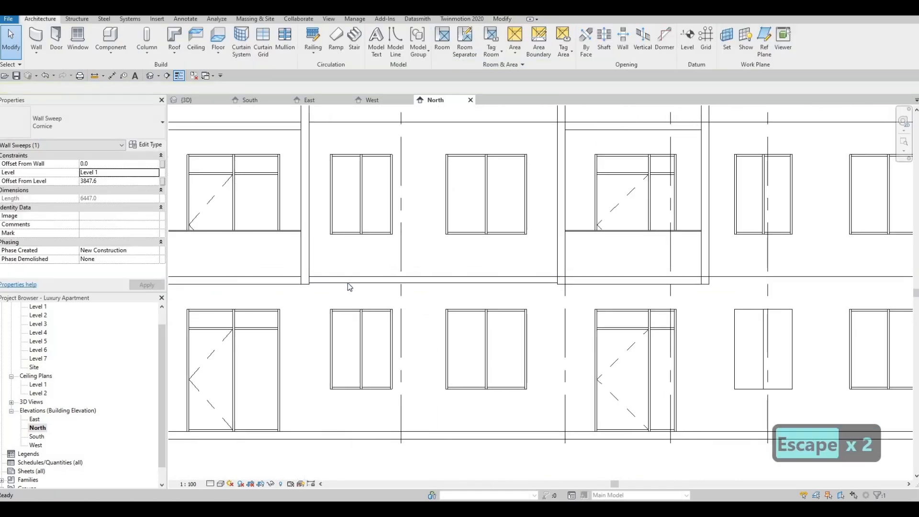
- Copy the grid 14 bay's cornice horizontally to the bay around grid 11, starting at the balcony stack's side wall
key(Escape)
click(337, 280)
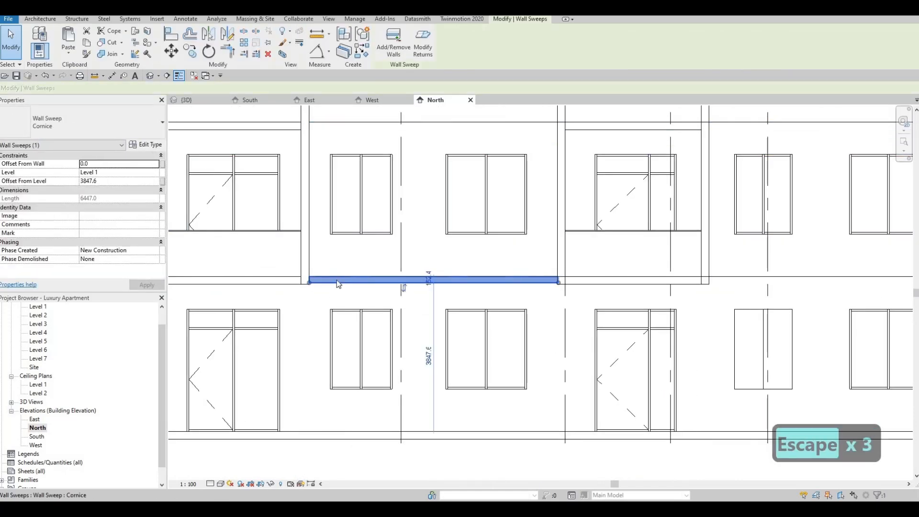
key(c)
scroll(322, 274, up, 3)
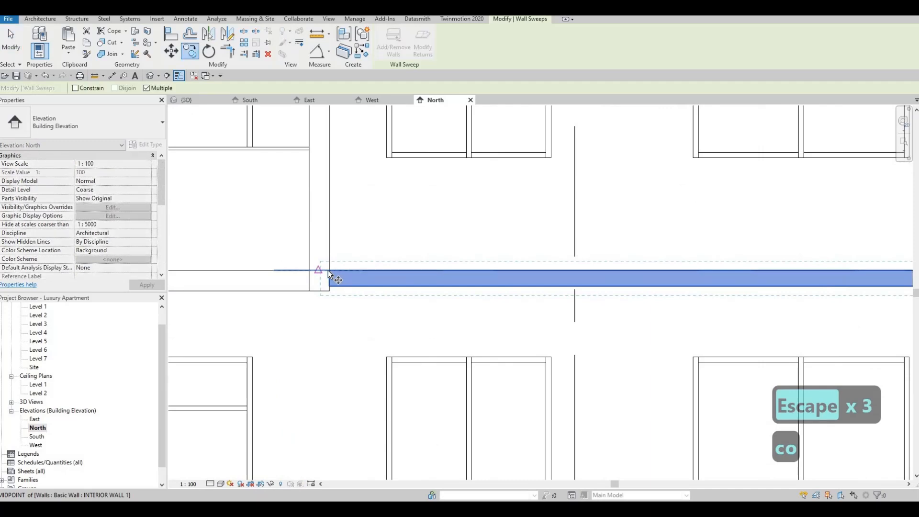
scroll(328, 279, up, 2)
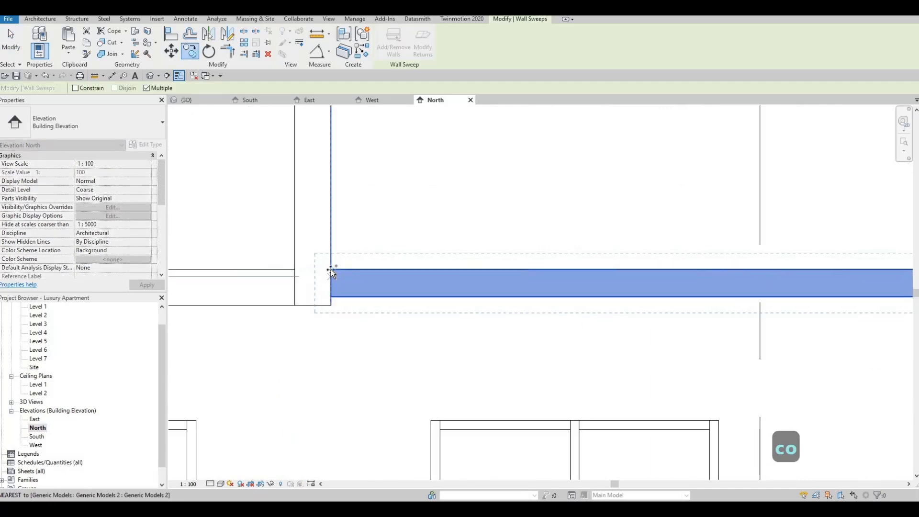
click(301, 287)
scroll(307, 282, down, 5)
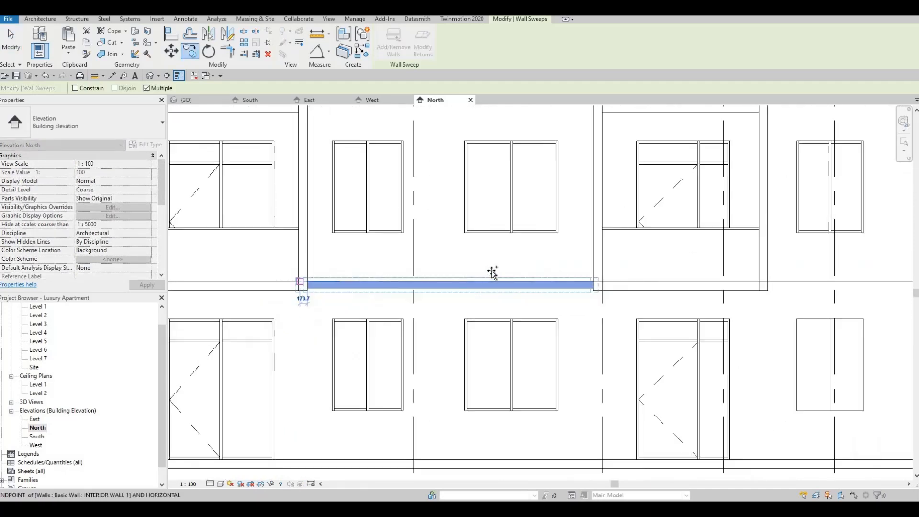
scroll(513, 291, up, 4)
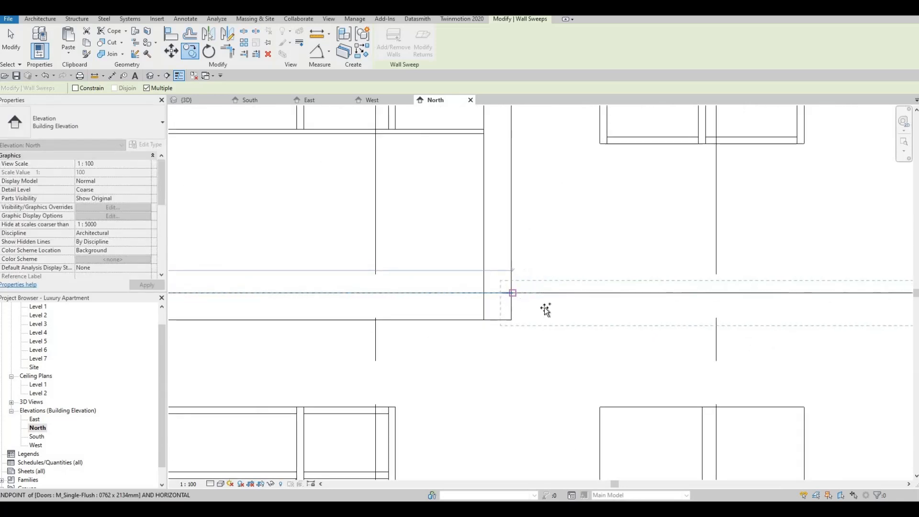
click(530, 304)
scroll(517, 321, up, 2)
key(Escape)
key(Escape)
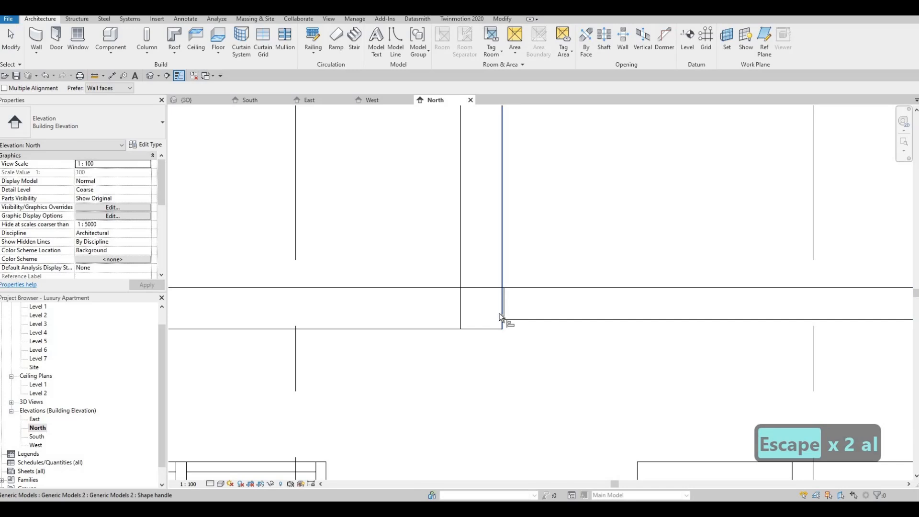
- Fit both ends of the copied cornice around grid 11 to the side walls of the adjacent balcony stacks
key(Escape)
scroll(404, 308, down, 4)
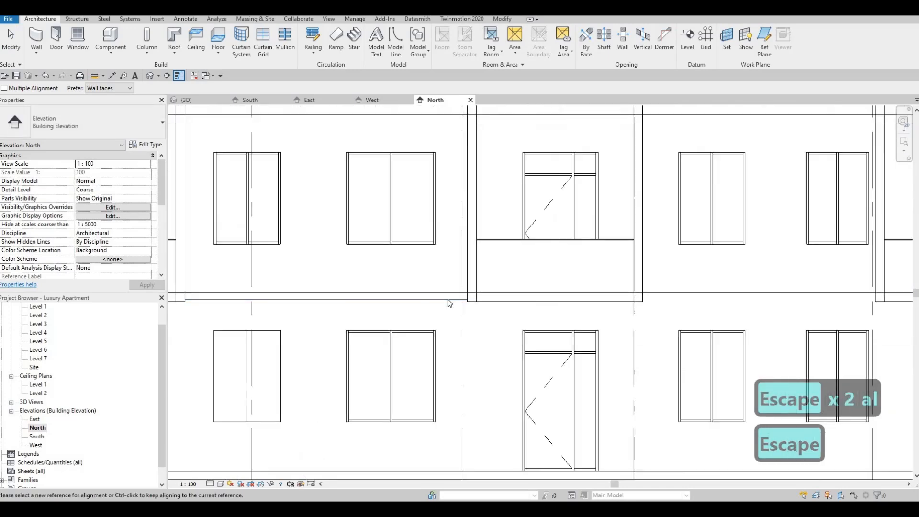
scroll(481, 297, up, 4)
key(Escape)
click(481, 296)
scroll(481, 299, up, 2)
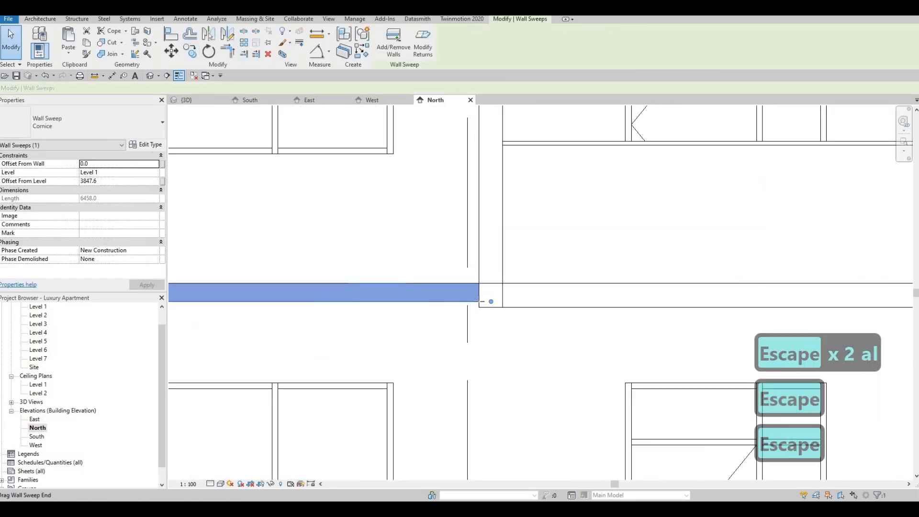
scroll(603, 314, down, 3)
scroll(544, 309, up, 3)
- Copy the grid 11 bay's cornice to the next two bays, between grids 9 and 8 and grids 7 and 6
key(c)
key(o)
scroll(630, 302, up, 5)
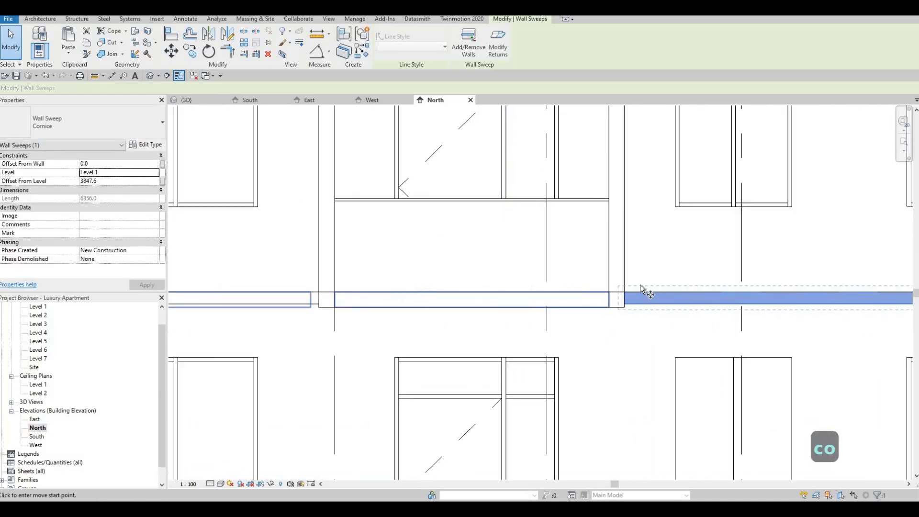
click(631, 280)
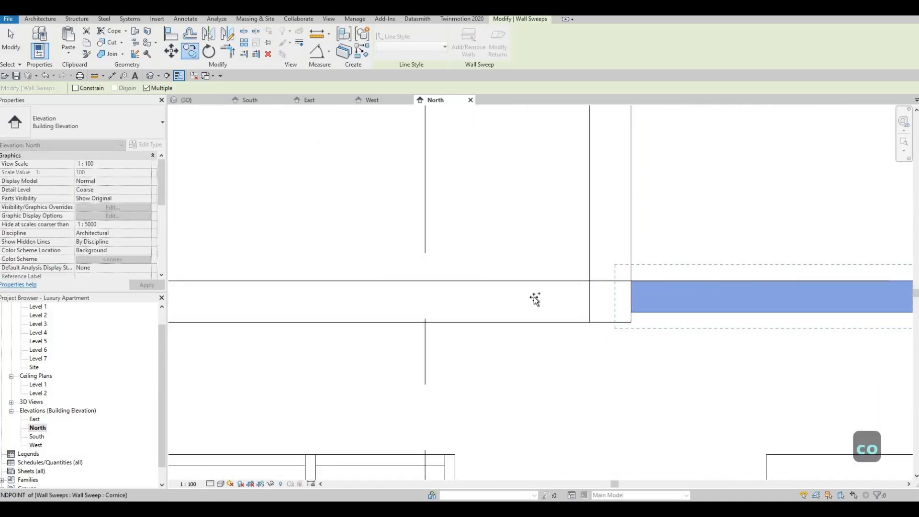
scroll(534, 297, down, 4)
scroll(426, 308, down, 3)
middle_drag(607, 316, 398, 311)
middle_drag(761, 304, 647, 307)
scroll(630, 303, up, 4)
scroll(633, 302, up, 3)
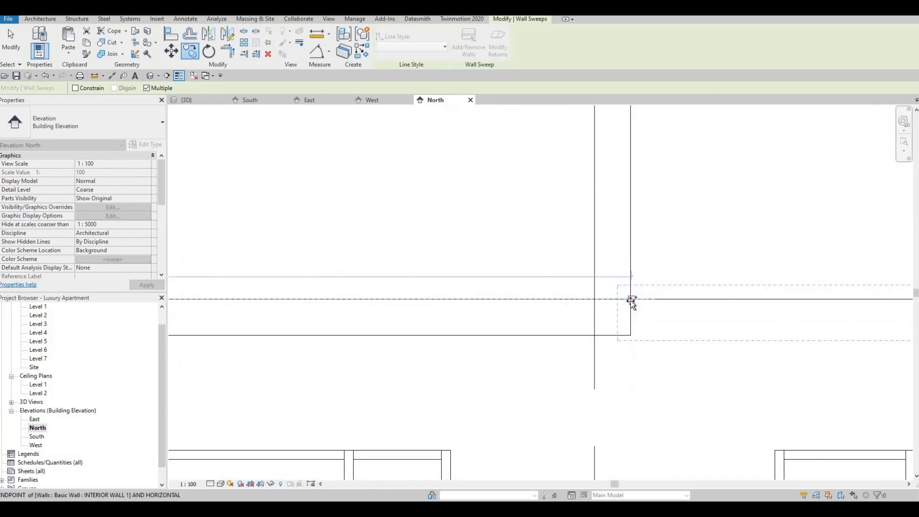
scroll(408, 303, down, 3)
middle_drag(408, 302, 338, 301)
scroll(581, 309, down, 2)
middle_drag(862, 320, 552, 309)
middle_drag(750, 291, 646, 293)
scroll(647, 293, up, 2)
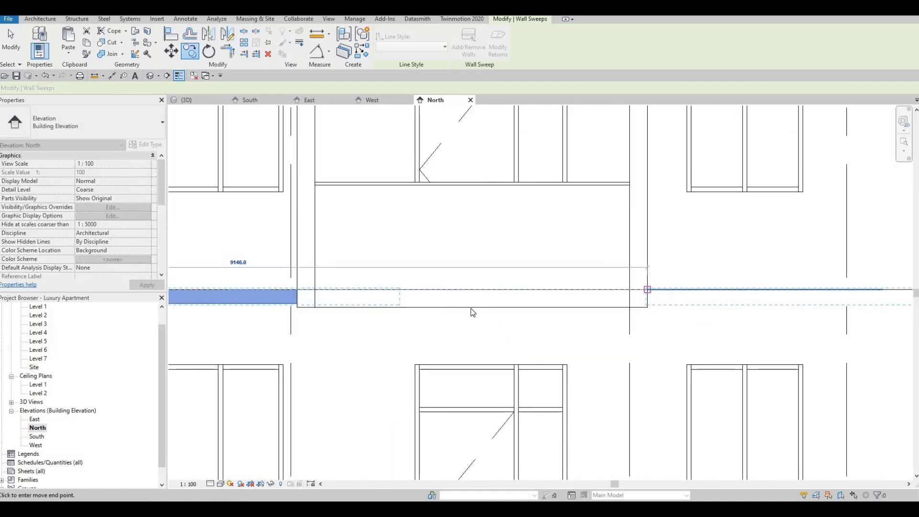
middle_drag(274, 300, 470, 301)
key(Escape)
key(Escape)
- Shorten the right ends of the two newly copied cornices to the side walls of their neighbouring balcony stacks
click(588, 309)
drag(594, 305, 472, 309)
key(Escape)
scroll(560, 314, down, 3)
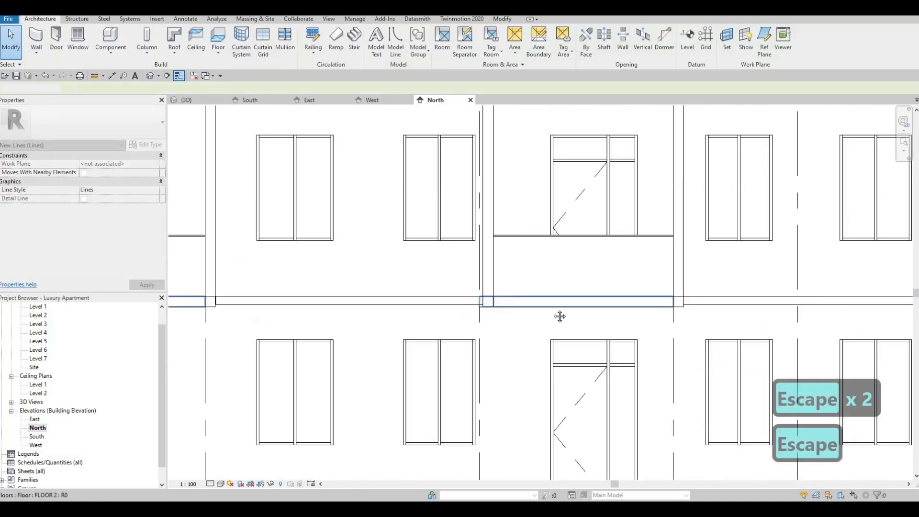
key(Escape)
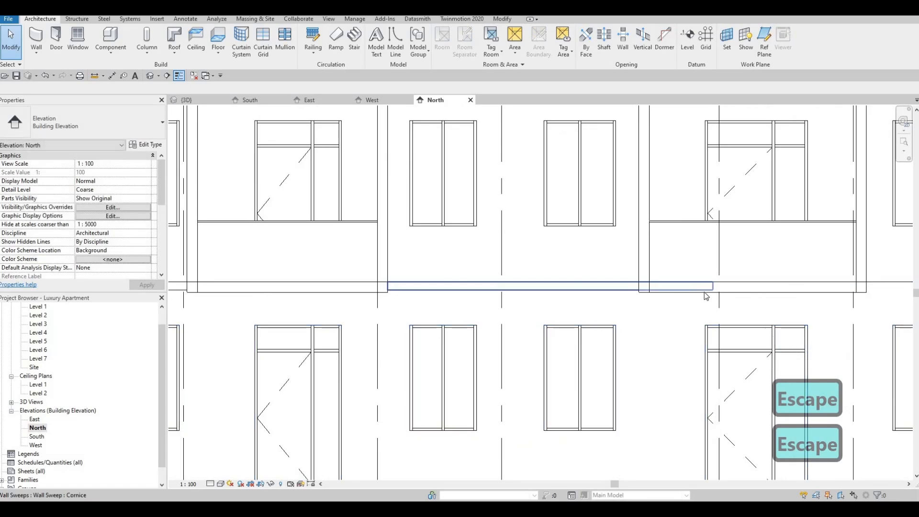
click(628, 287)
drag(639, 291, 629, 293)
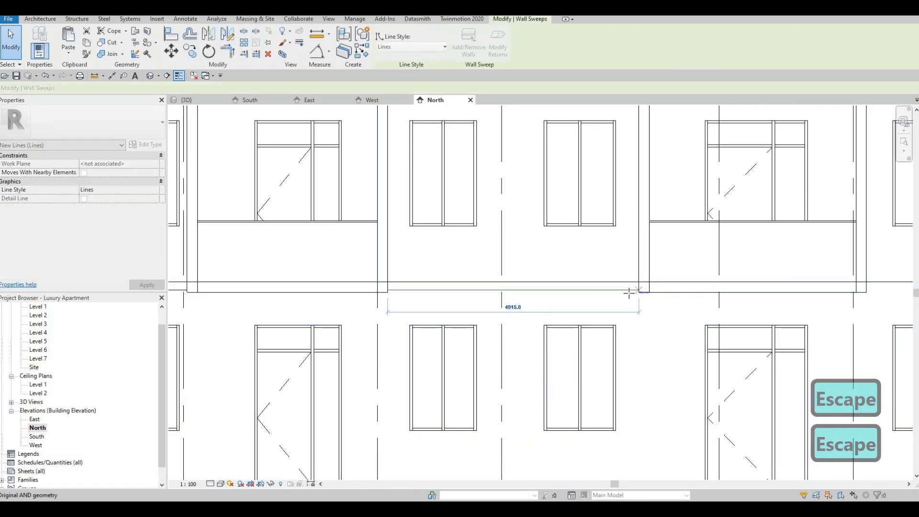
key(Escape)
key(Escape)
- Copy the cornice of the bay between grids 7 and 6 horizontally to the last bay around grid 3
click(588, 289)
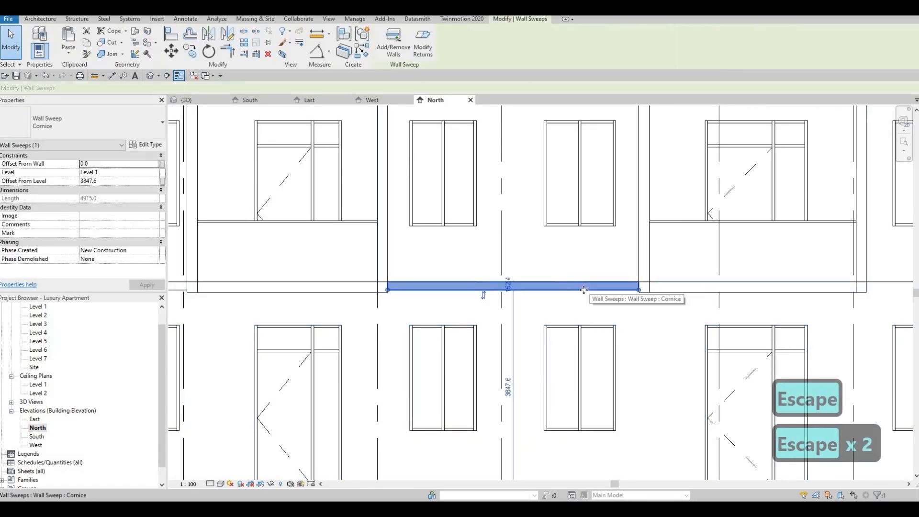
key(c)
key(o)
scroll(358, 297, up, 5)
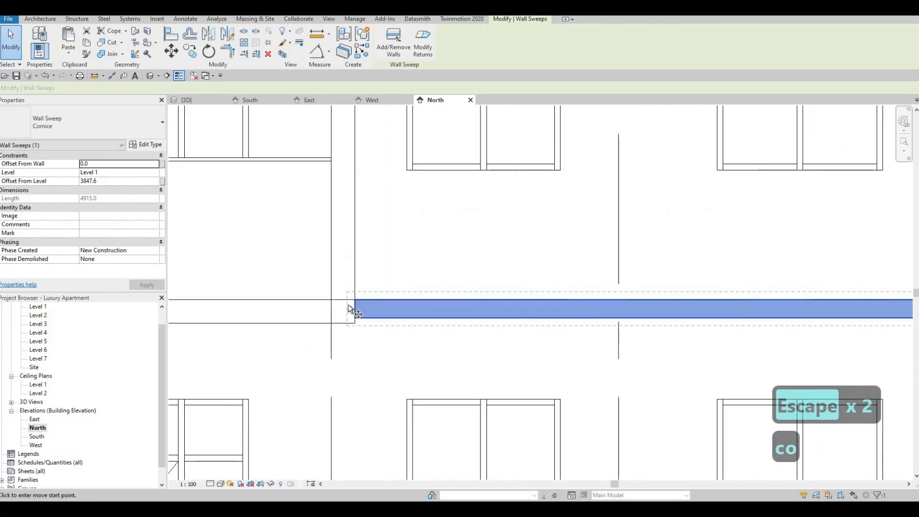
click(355, 304)
scroll(394, 308, down, 5)
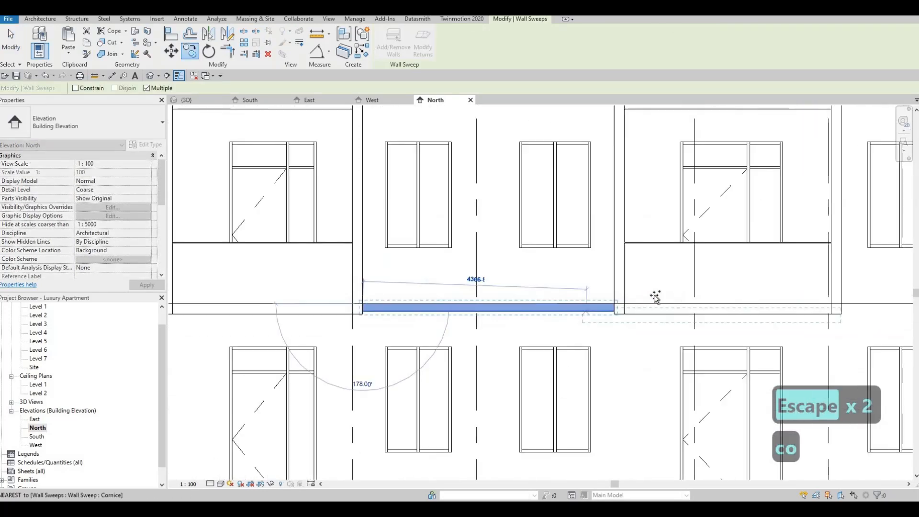
scroll(566, 291, up, 4)
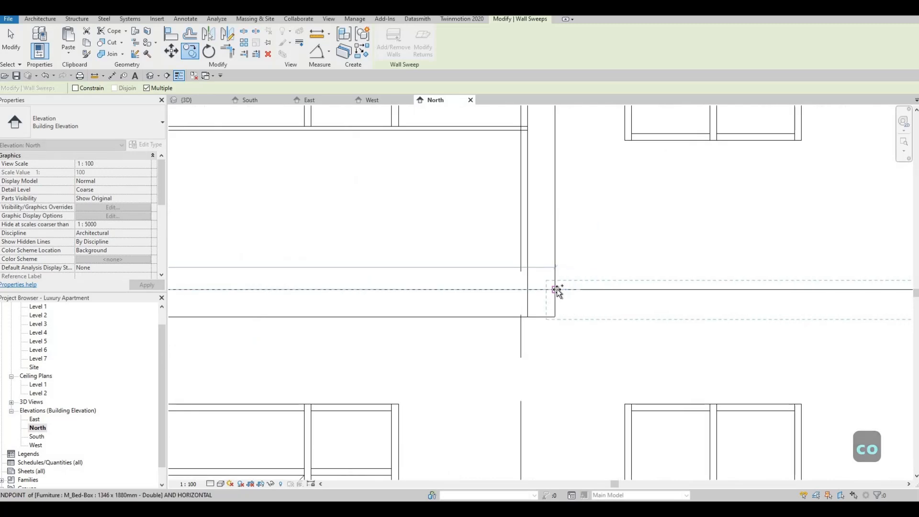
click(555, 290)
scroll(515, 292, down, 3)
middle_drag(770, 311, 587, 313)
scroll(425, 299, down, 2)
middle_drag(464, 303, 452, 301)
scroll(453, 302, down, 1)
middle_drag(632, 305, 495, 297)
middle_drag(392, 297, 529, 292)
key(Escape)
key(Escape)
key(Escape)
- Shorten the right end of the cornice around grid 3 to the side wall of the last balcony stack
scroll(530, 292, up, 2)
click(587, 289)
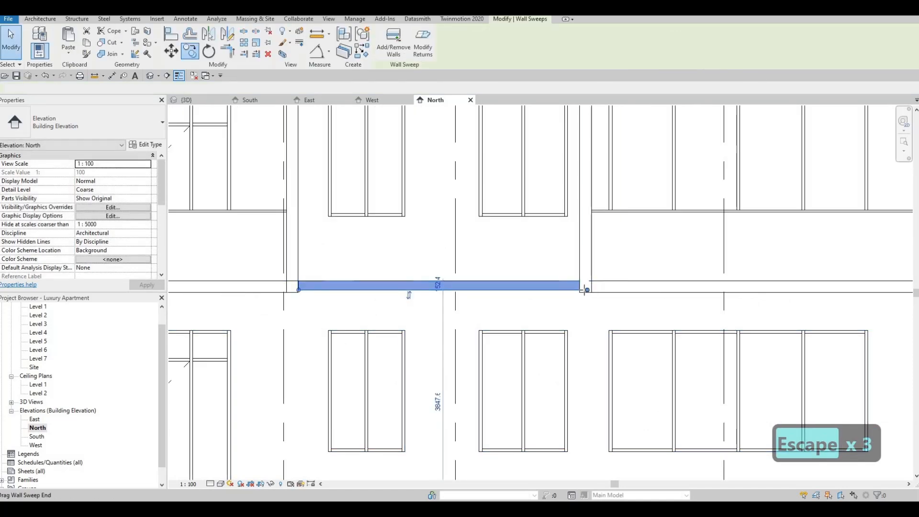
scroll(587, 290, up, 1)
drag(585, 289, 576, 289)
key(Escape)
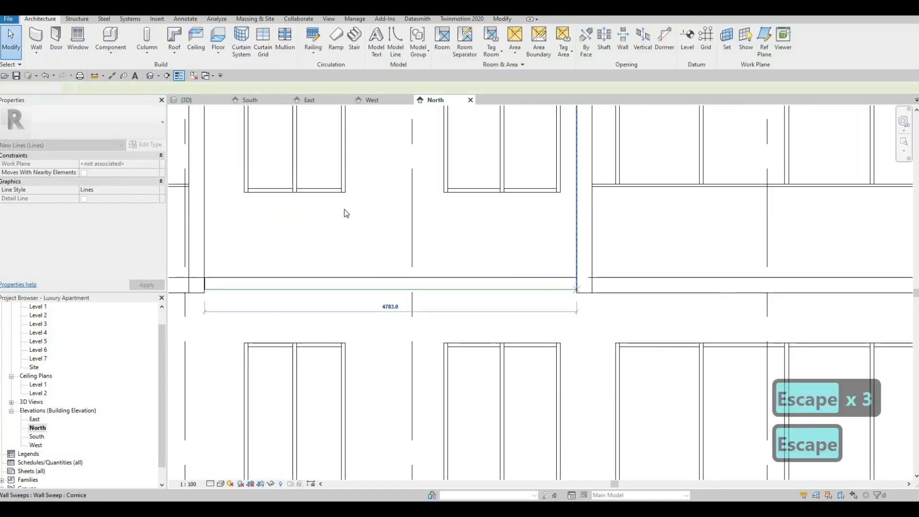
scroll(343, 208, down, 3)
- Switch to the 3D view and examine the cornices and facades from the west and south sides
click(214, 98)
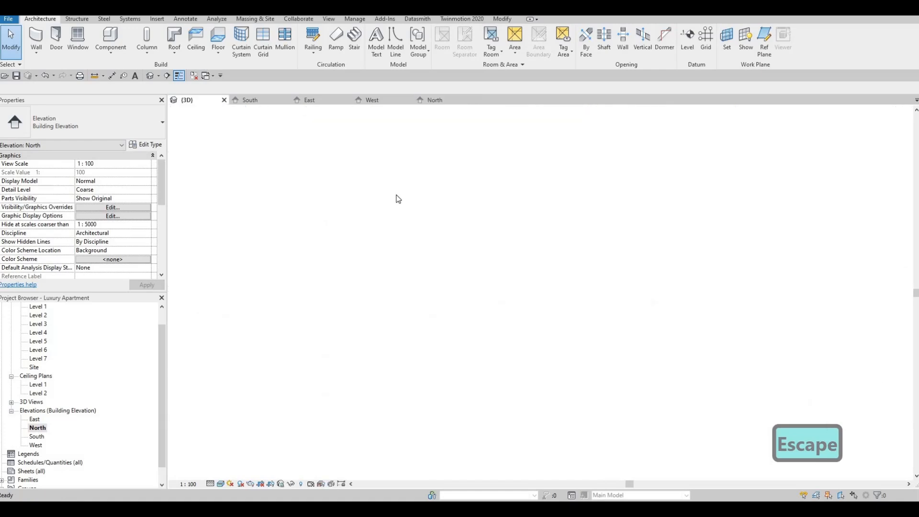
shift+middle_drag(397, 199, 499, 288)
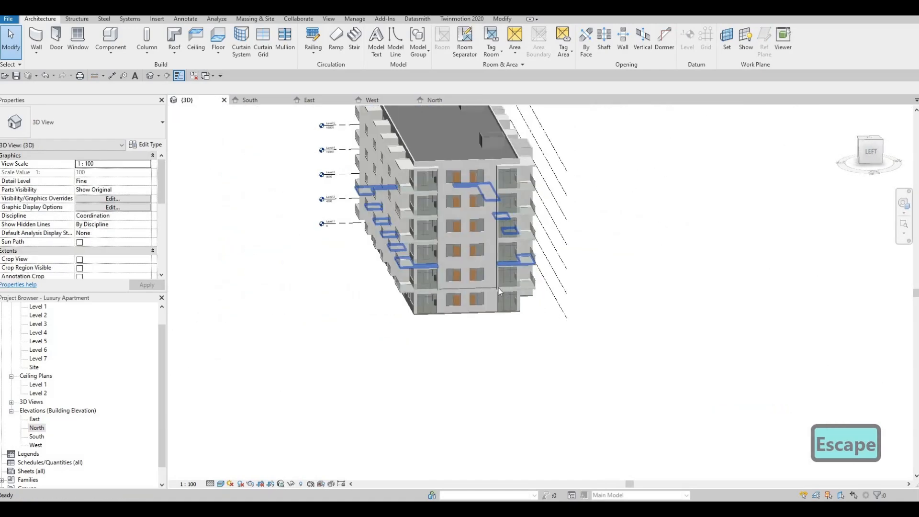
scroll(499, 289, up, 6)
shift+middle_drag(478, 254, 514, 303)
scroll(494, 272, down, 2)
scroll(478, 206, down, 1)
middle_drag(478, 206, 518, 323)
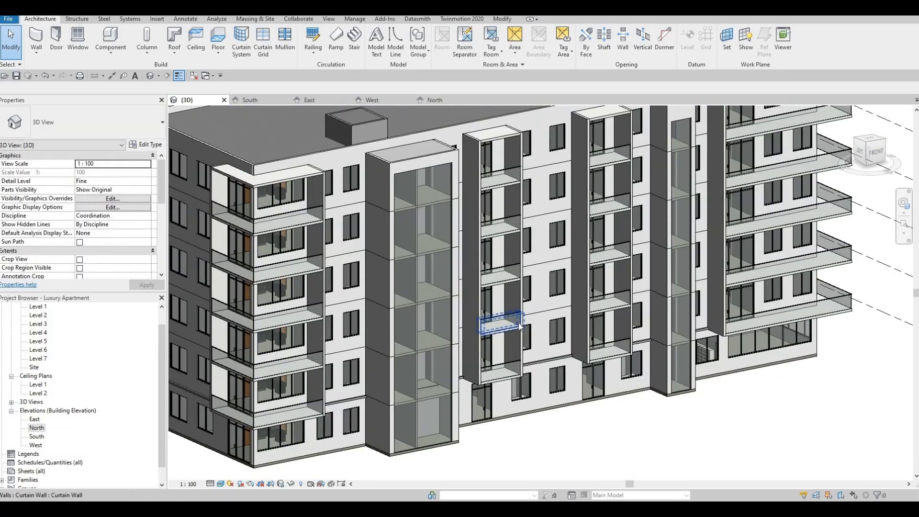
scroll(443, 377, down, 5)
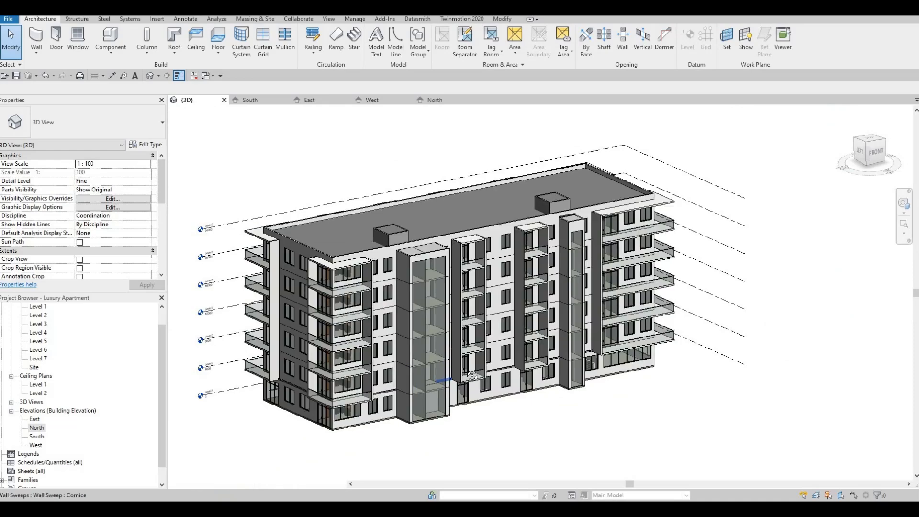
shift+middle_drag(437, 370, 508, 392)
scroll(472, 383, up, 3)
scroll(507, 392, down, 1)
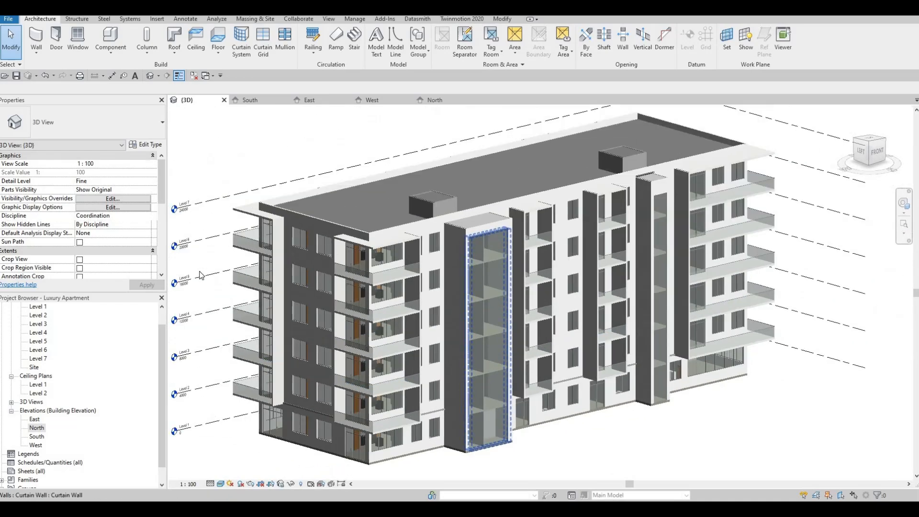